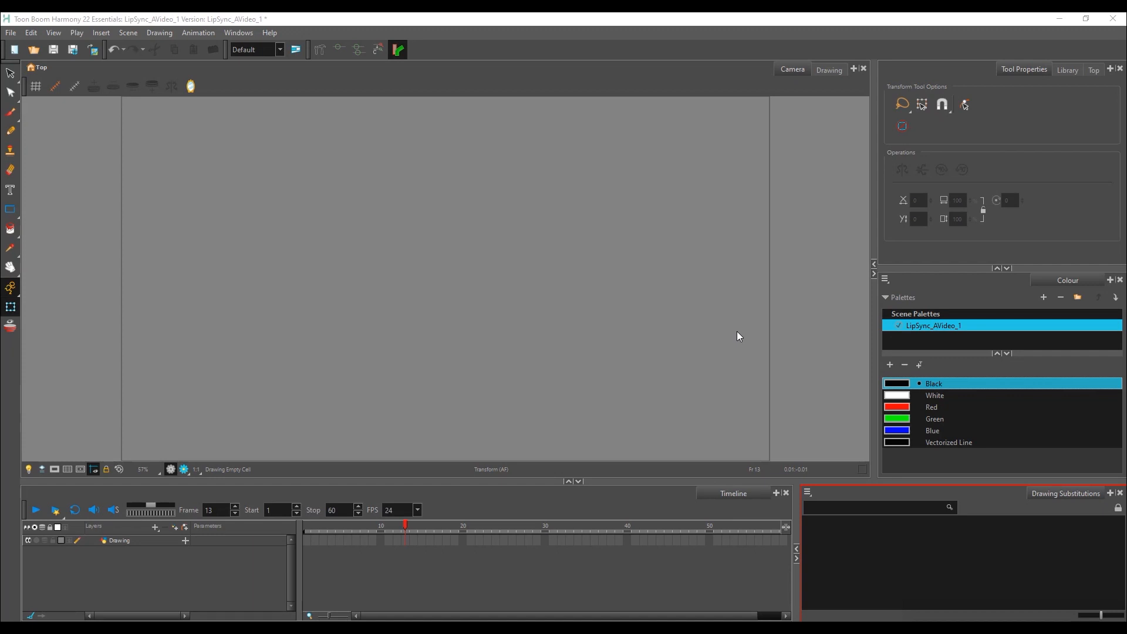
Step: Import the Good Luck sound file from the Good Luck folder into the scene
click(11, 34)
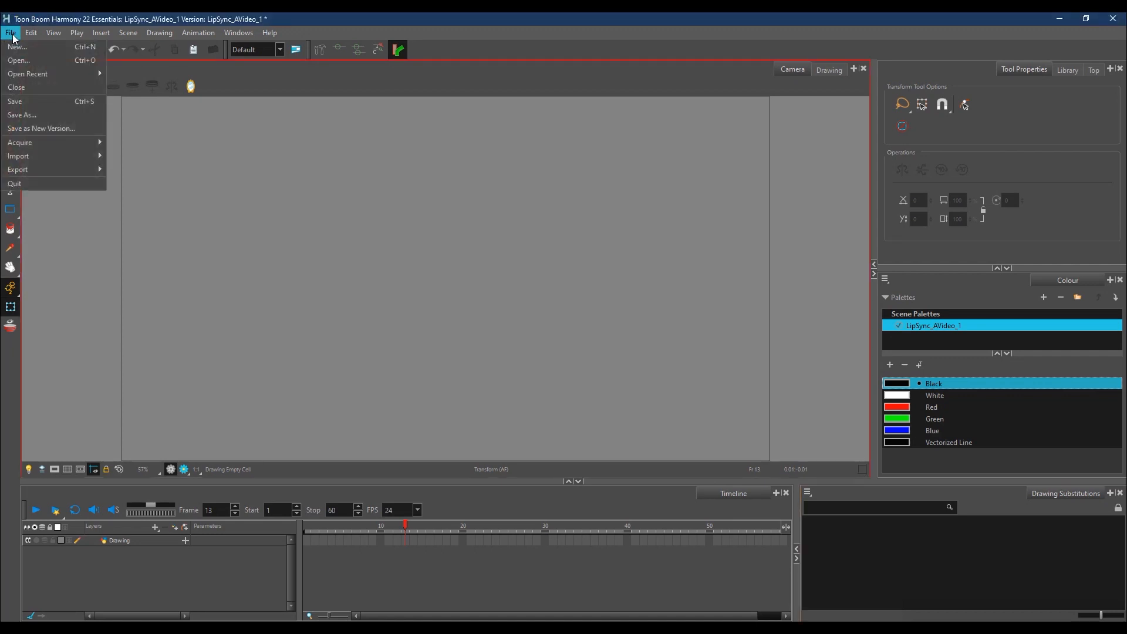
mouse_move(53, 162)
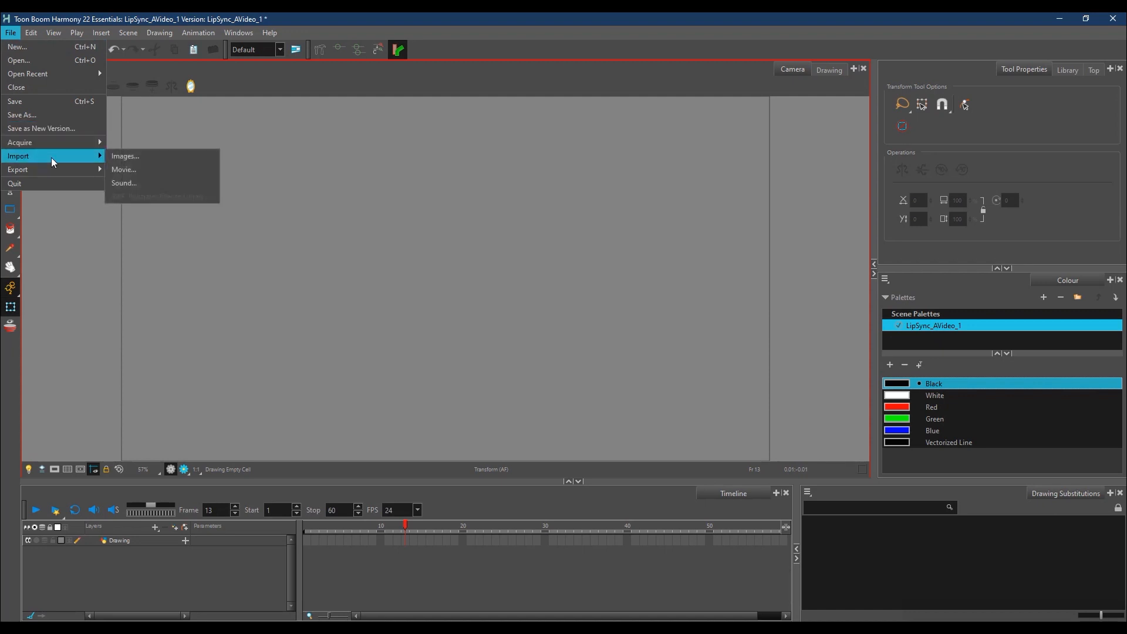
click(153, 182)
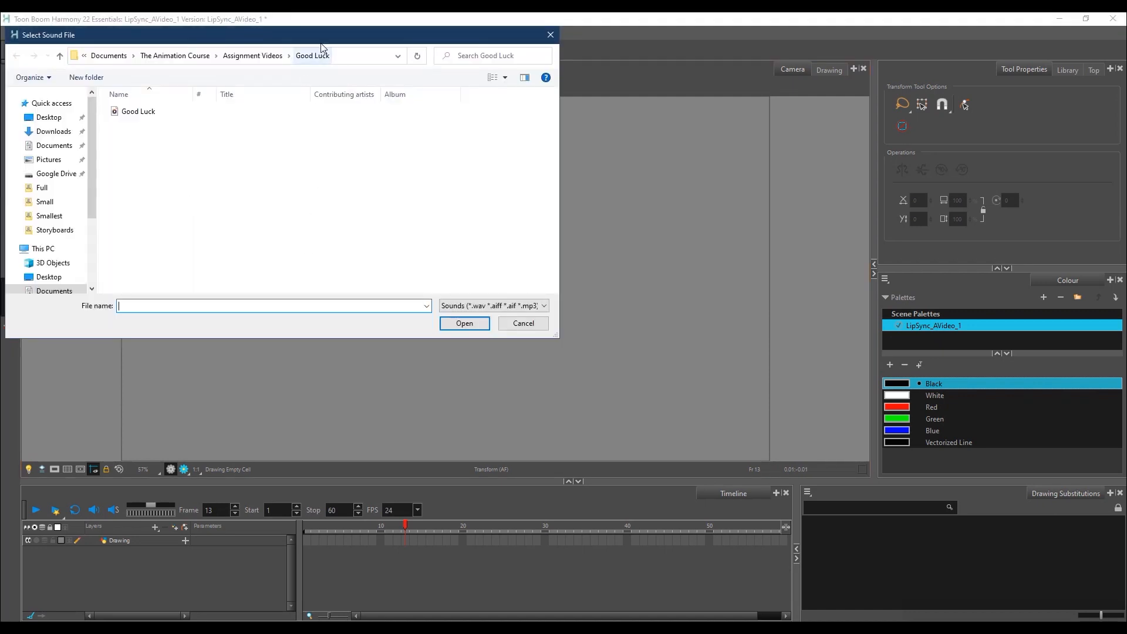
drag(327, 36, 396, 95)
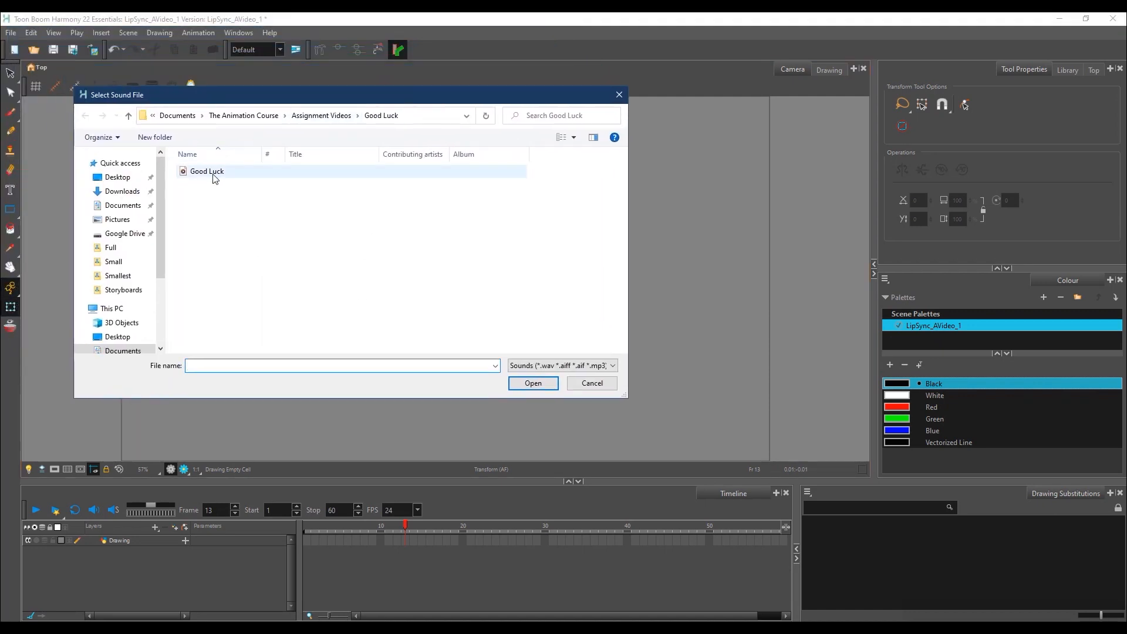
click(612, 365)
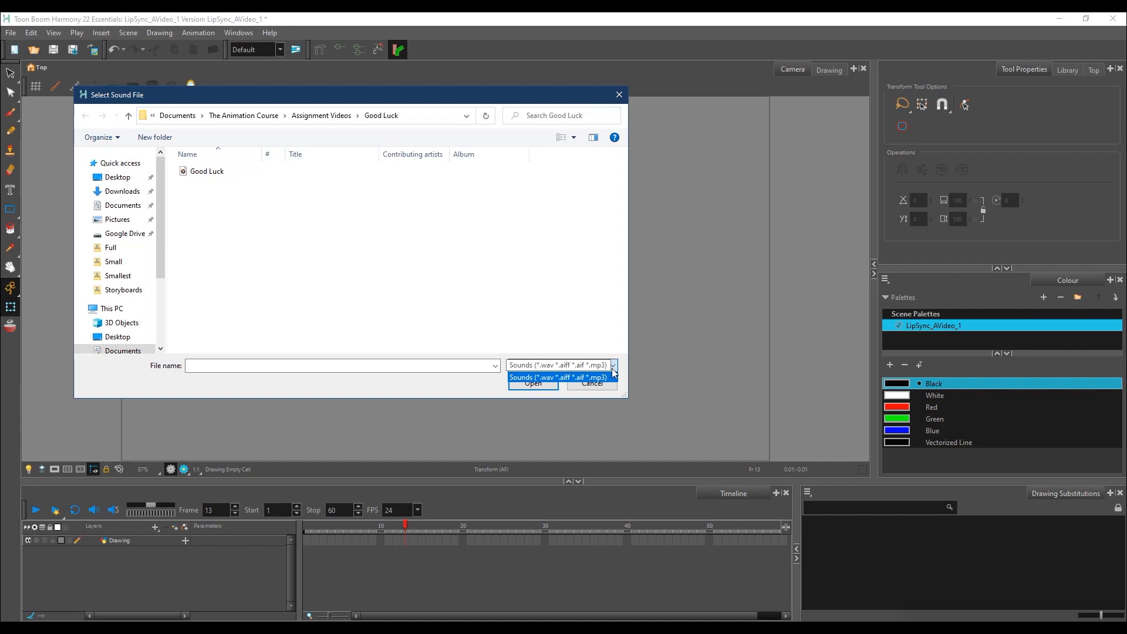
click(614, 367)
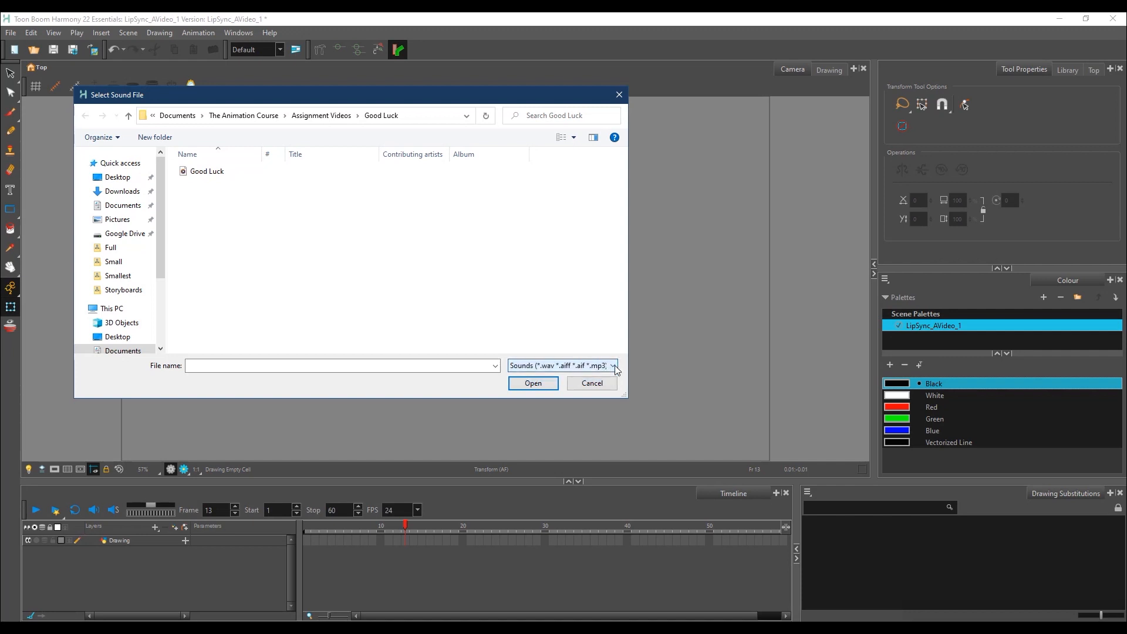
click(216, 174)
click(544, 386)
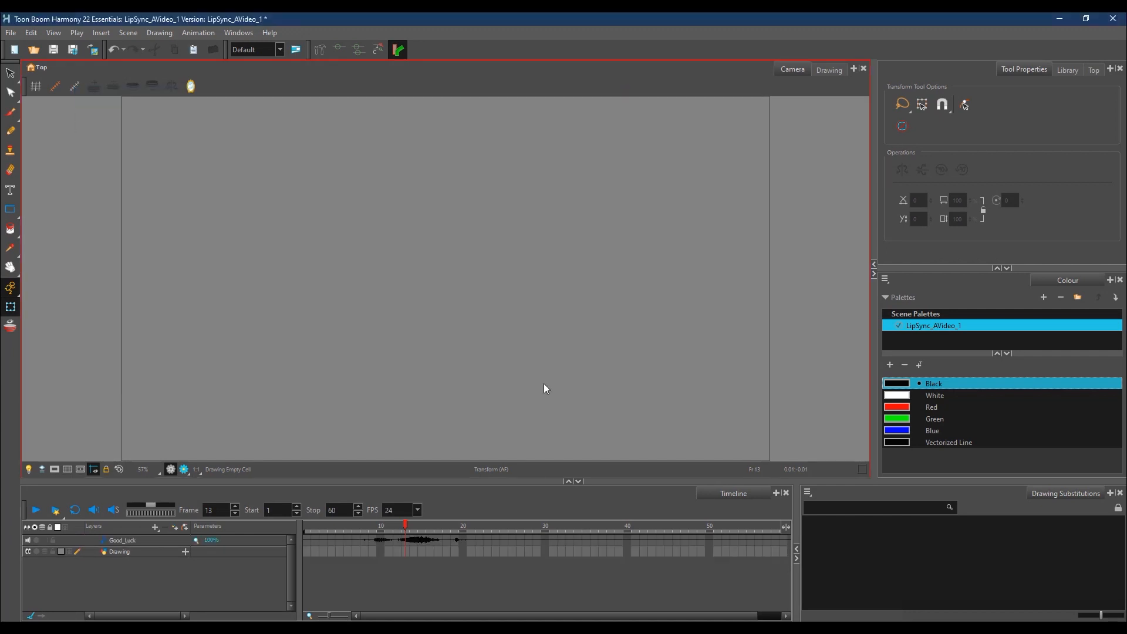
Step: Turn on looping and sound for playback, and play the scene to hear the Good_Luck audio
click(37, 513)
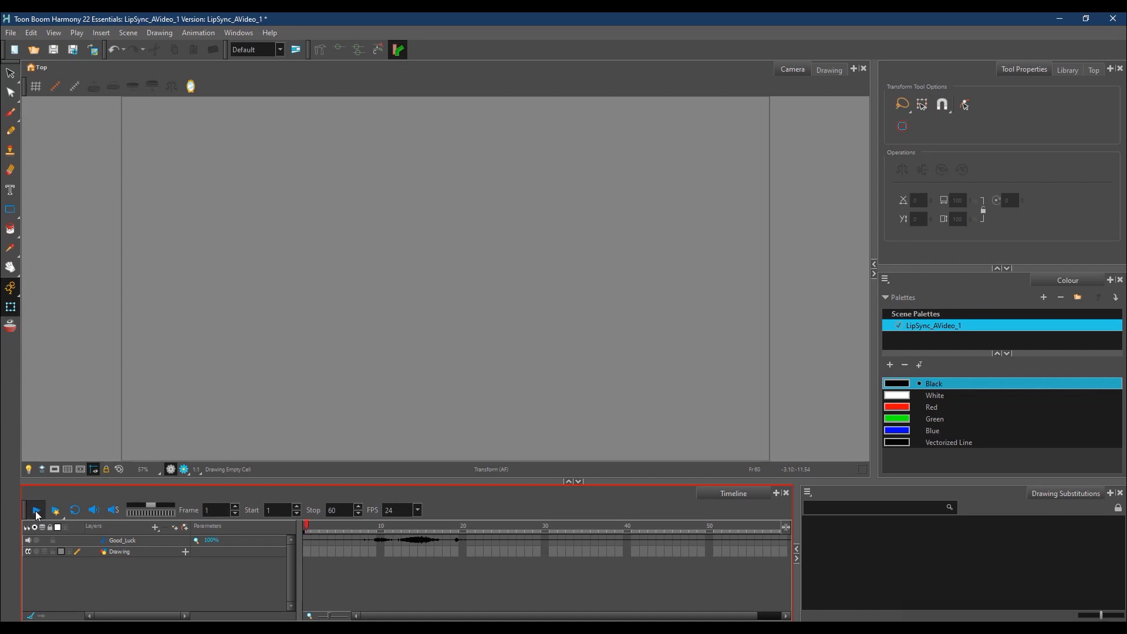
click(76, 512)
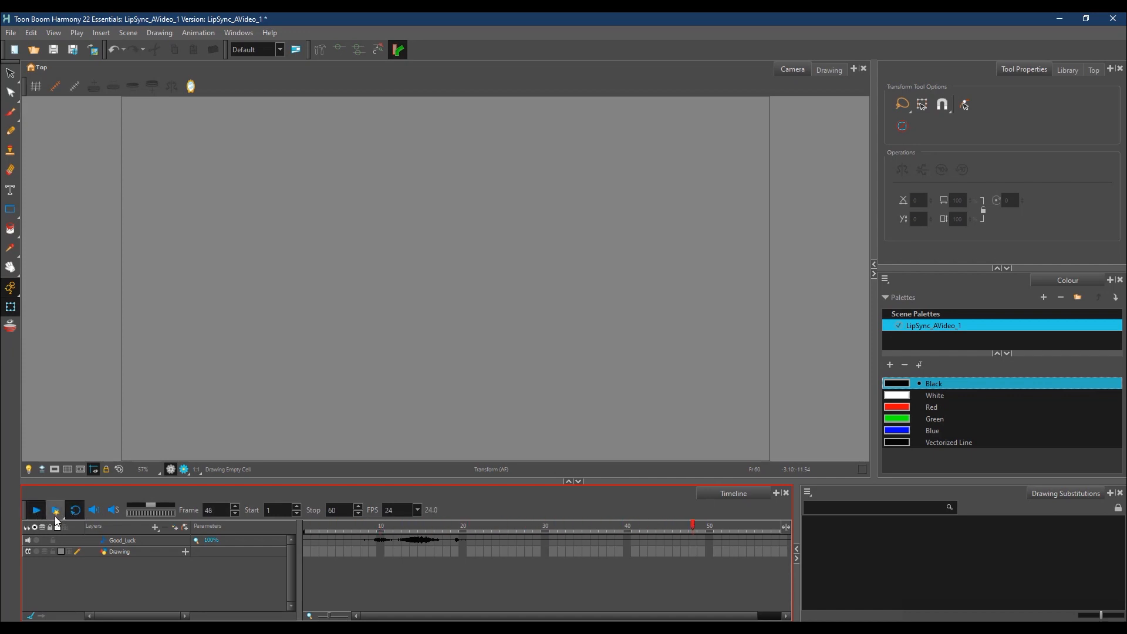
click(95, 513)
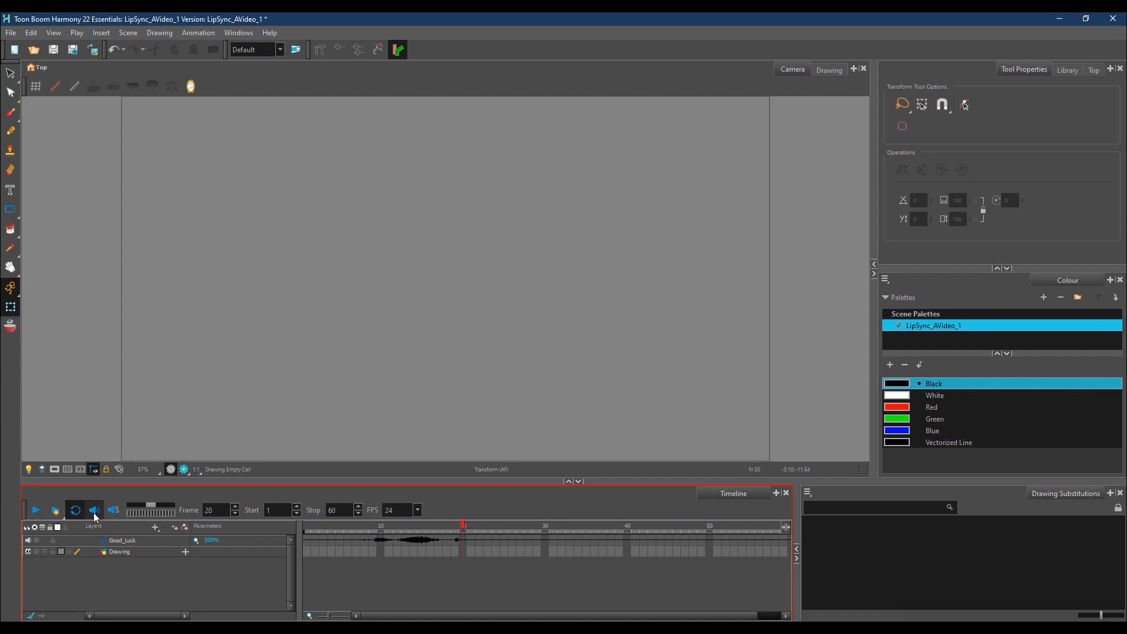
click(37, 512)
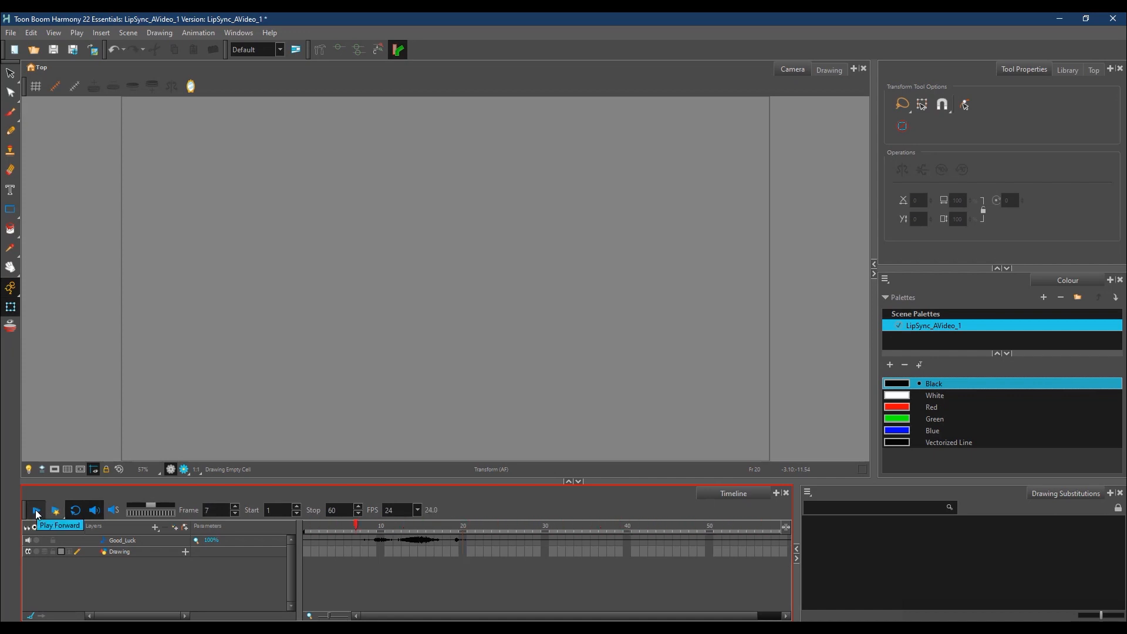
click(36, 512)
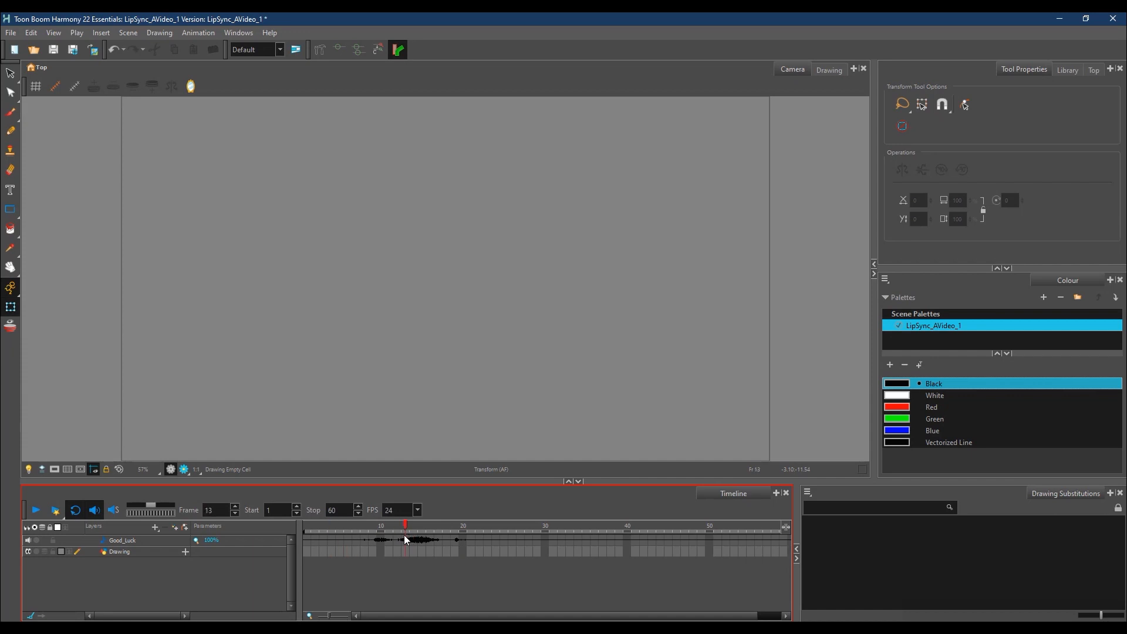
Step: Enable sound scrubbing and scrub the playhead across the Good_Luck waveform
click(116, 512)
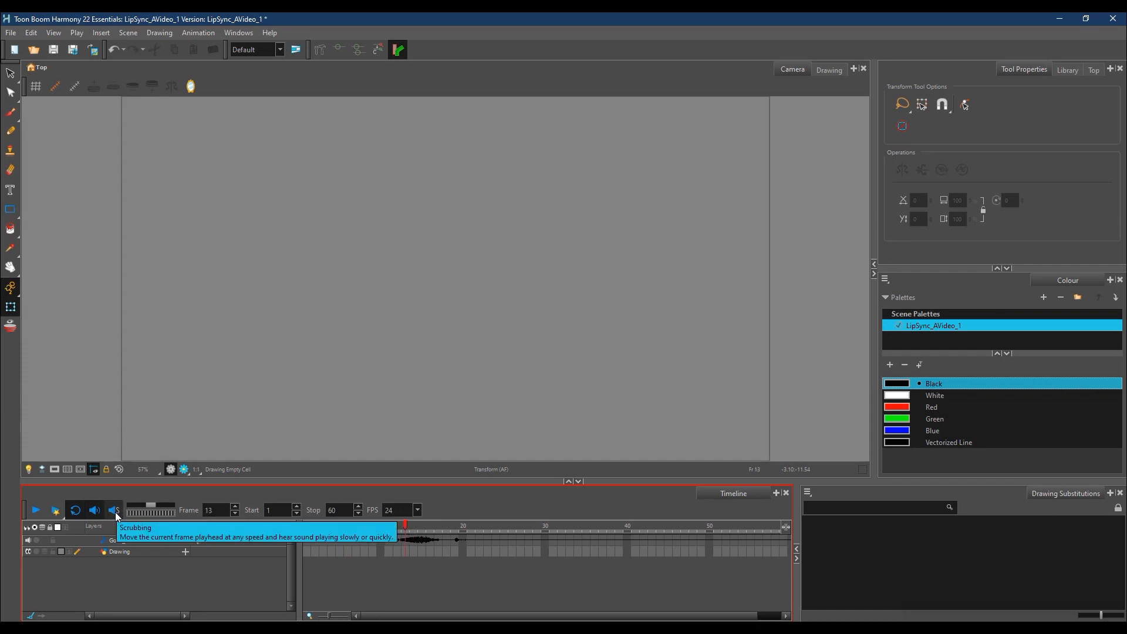
click(394, 528)
drag(394, 530, 411, 549)
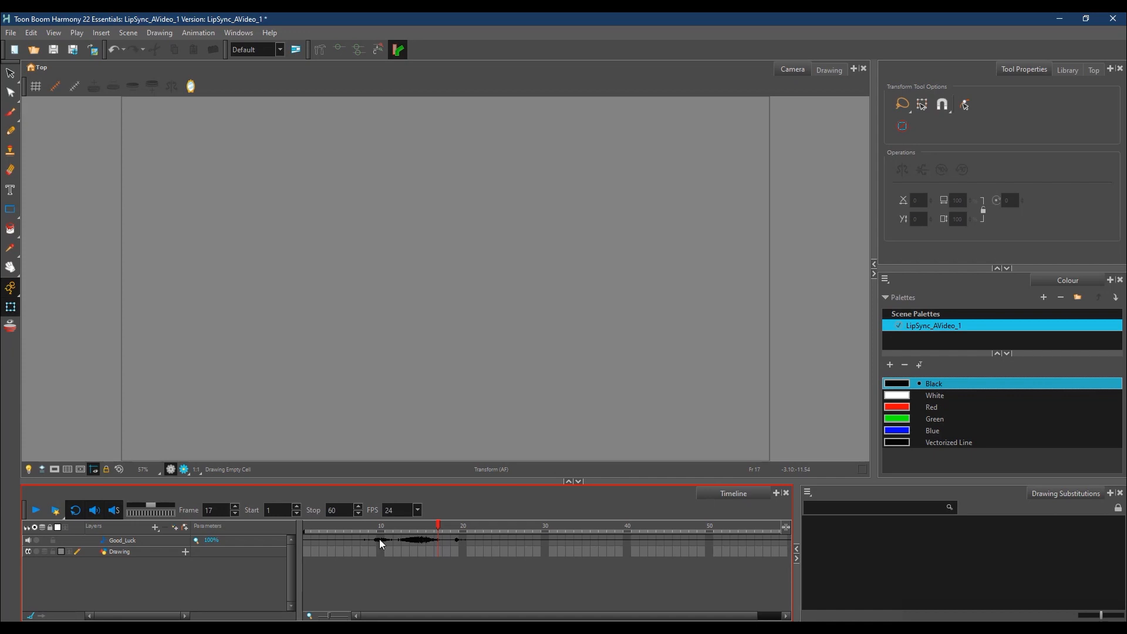
click(1082, 598)
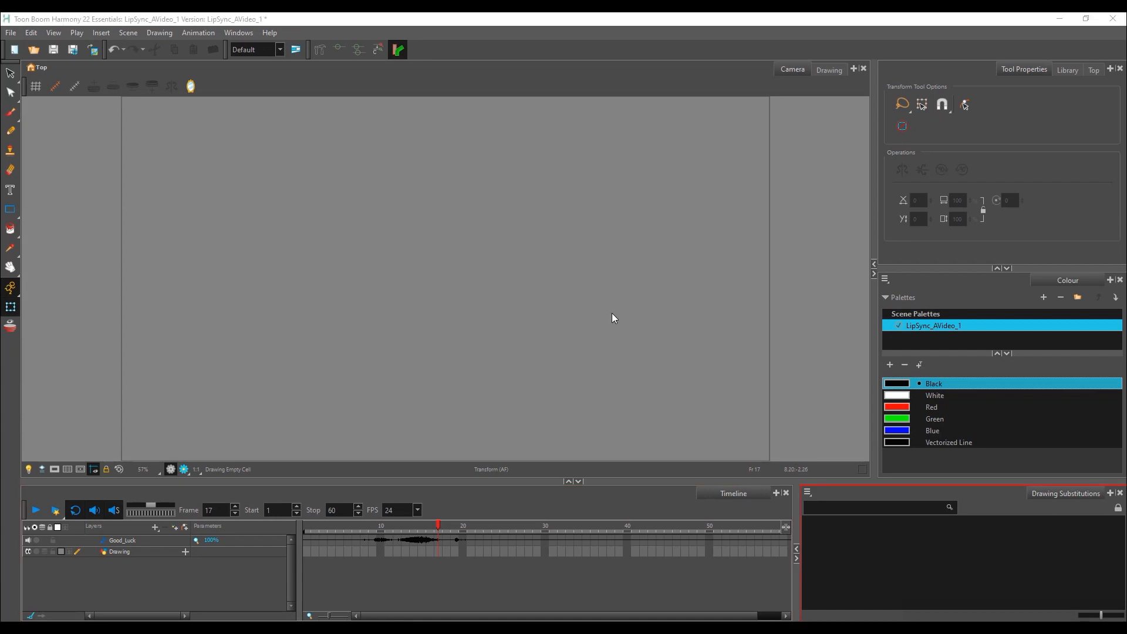
Step: On frame 1 of the Drawing layer, brush in a black oval head outline with neck, collar and shoulders
click(153, 553)
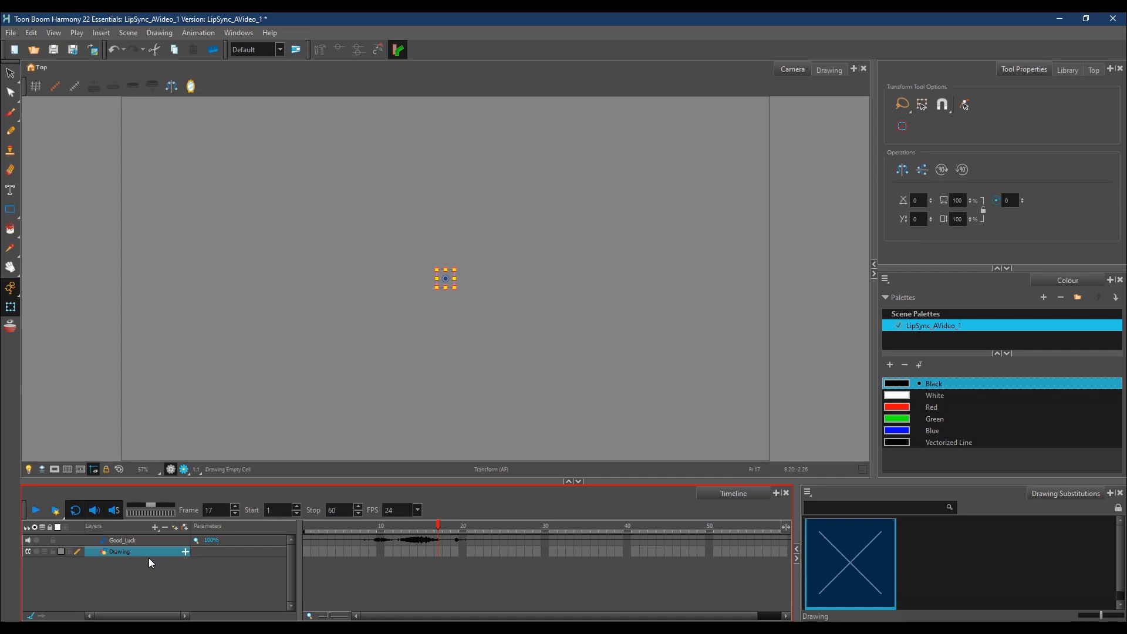
click(11, 114)
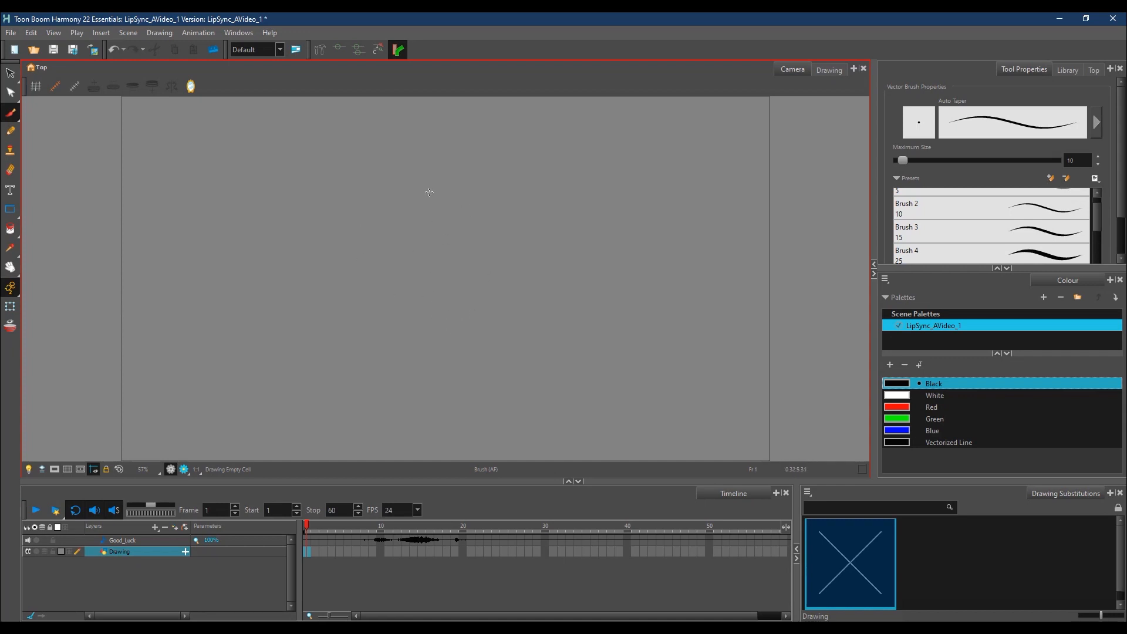
drag(482, 177, 509, 211)
mouse_move(397, 162)
mouse_down()
mouse_move(533, 235)
mouse_move(467, 155)
mouse_up()
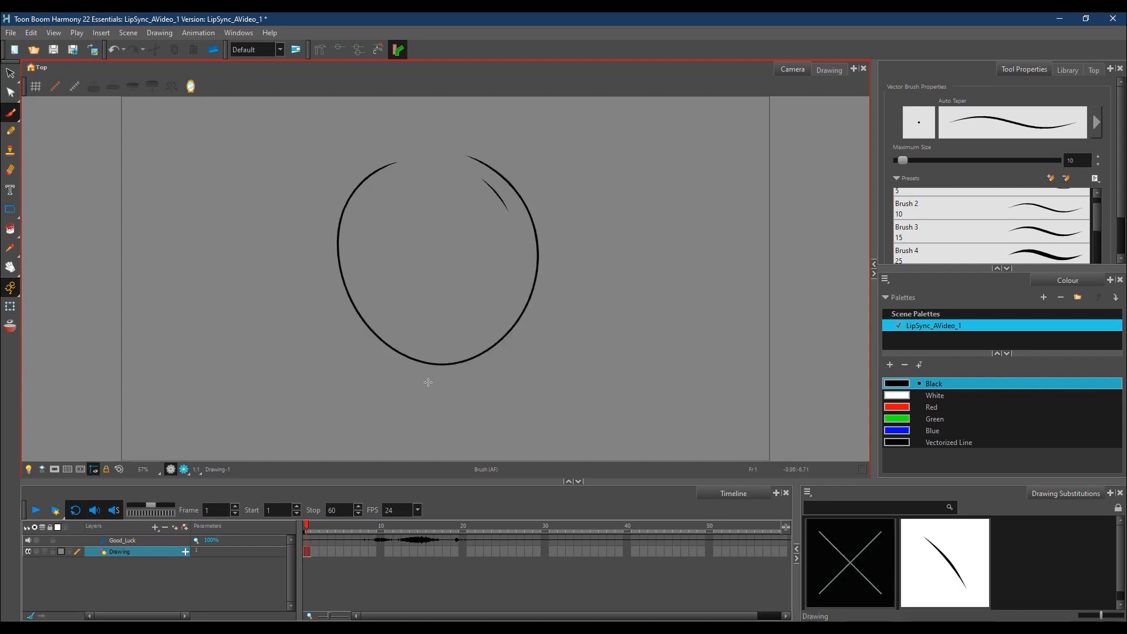
drag(432, 365, 440, 390)
mouse_move(461, 364)
mouse_down()
mouse_move(467, 391)
mouse_move(435, 388)
mouse_move(470, 397)
mouse_move(427, 400)
mouse_move(485, 401)
mouse_move(378, 461)
mouse_move(432, 456)
mouse_up()
drag(482, 401, 536, 460)
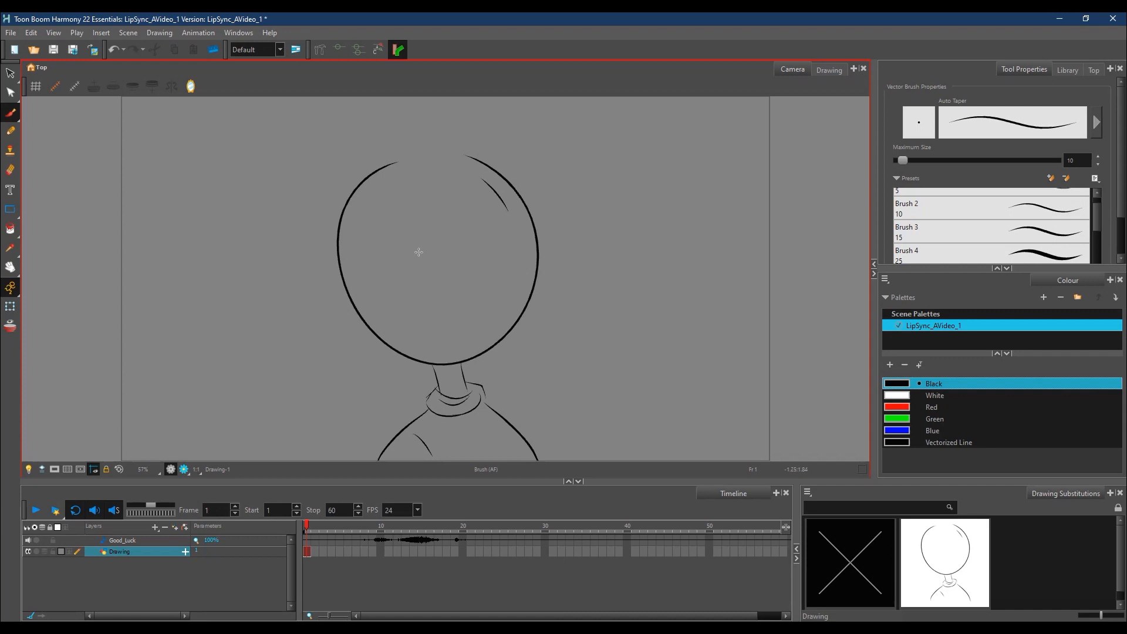
Step: Draw the two thick eyebrows and the closed, smiling eyes on the tilted face
mouse_move(416, 262)
mouse_down()
mouse_move(477, 235)
mouse_move(467, 237)
mouse_move(479, 233)
mouse_move(468, 239)
mouse_move(463, 211)
mouse_move(495, 200)
mouse_up()
mouse_move(435, 235)
mouse_down()
mouse_move(415, 221)
mouse_move(388, 244)
mouse_move(504, 205)
mouse_up()
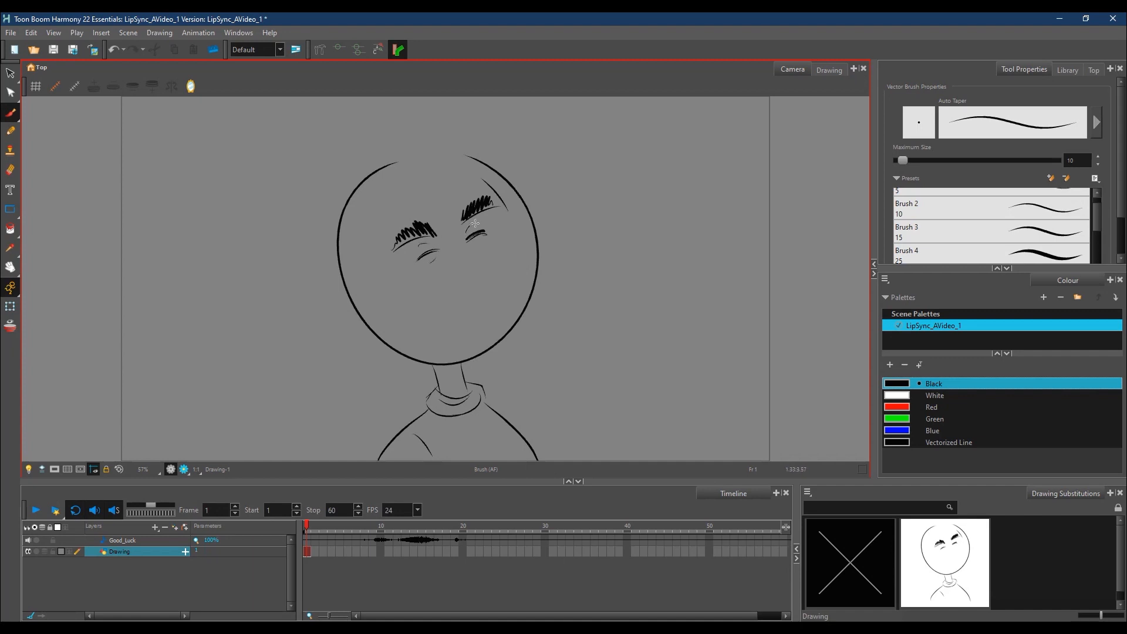
drag(474, 245, 486, 242)
Step: Draw the wide smile with a moustache and a full beard around the chin, and erase the overlapping jaw outline
mouse_move(421, 298)
mouse_down()
mouse_move(474, 292)
mouse_move(504, 261)
mouse_move(415, 297)
mouse_move(413, 321)
mouse_move(438, 351)
mouse_up()
mouse_move(476, 276)
mouse_down()
mouse_move(513, 250)
mouse_move(526, 329)
mouse_up()
drag(518, 340, 509, 349)
mouse_move(436, 305)
mouse_down()
mouse_move(467, 311)
mouse_move(496, 289)
mouse_move(471, 329)
mouse_up()
mouse_move(444, 319)
mouse_down()
mouse_move(451, 329)
mouse_move(510, 312)
mouse_up()
mouse_move(442, 359)
mouse_down()
mouse_move(499, 353)
mouse_move(525, 316)
mouse_move(456, 362)
mouse_move(519, 321)
mouse_up()
key(e)
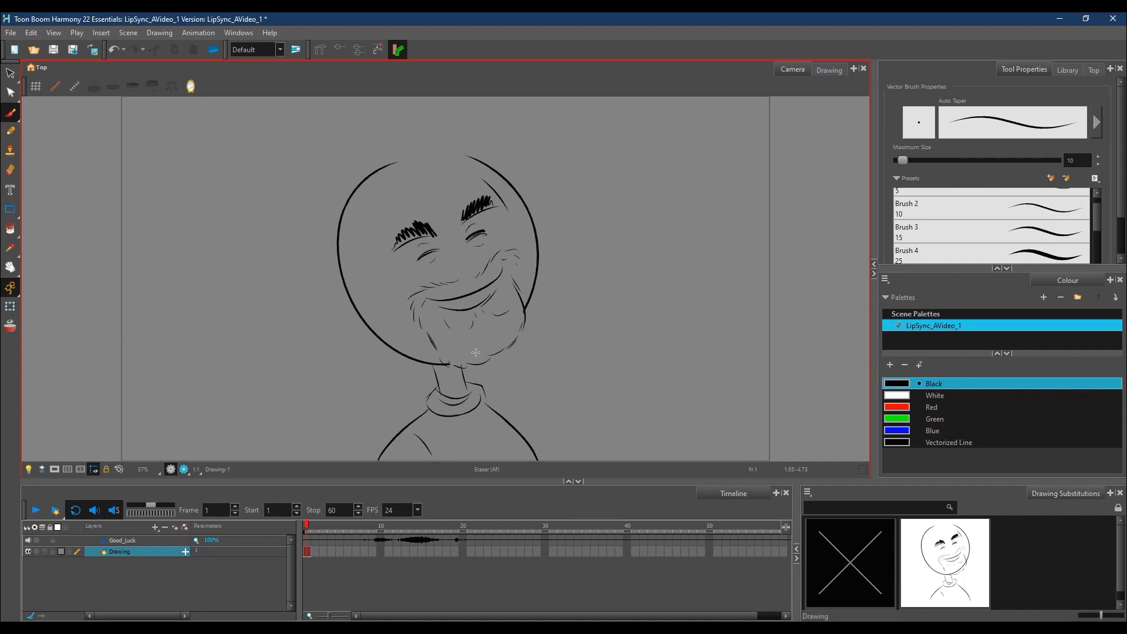
Step: Draw the nose between the eyes and mouth, and add an ear on each side of the head
key(alt+b)
mouse_move(452, 268)
mouse_down()
mouse_move(460, 284)
mouse_move(473, 257)
mouse_up()
drag(464, 249, 472, 257)
drag(457, 210, 461, 204)
mouse_move(340, 278)
mouse_down()
mouse_move(358, 316)
mouse_move(353, 305)
mouse_up()
mouse_move(529, 215)
mouse_down()
mouse_move(532, 203)
mouse_move(537, 241)
mouse_move(536, 222)
mouse_up()
Step: Close the top of the skull and draw the hairline, undoing the stray strokes beside the head
drag(397, 166, 419, 161)
mouse_move(422, 162)
mouse_down()
mouse_move(442, 146)
mouse_move(471, 157)
mouse_up()
mouse_move(359, 185)
mouse_down()
mouse_move(456, 154)
mouse_move(520, 185)
mouse_move(526, 205)
mouse_up()
mouse_move(387, 176)
mouse_down()
mouse_move(358, 257)
mouse_move(365, 268)
mouse_up()
mouse_move(360, 264)
mouse_down()
mouse_move(362, 280)
mouse_move(330, 258)
mouse_move(363, 178)
mouse_up()
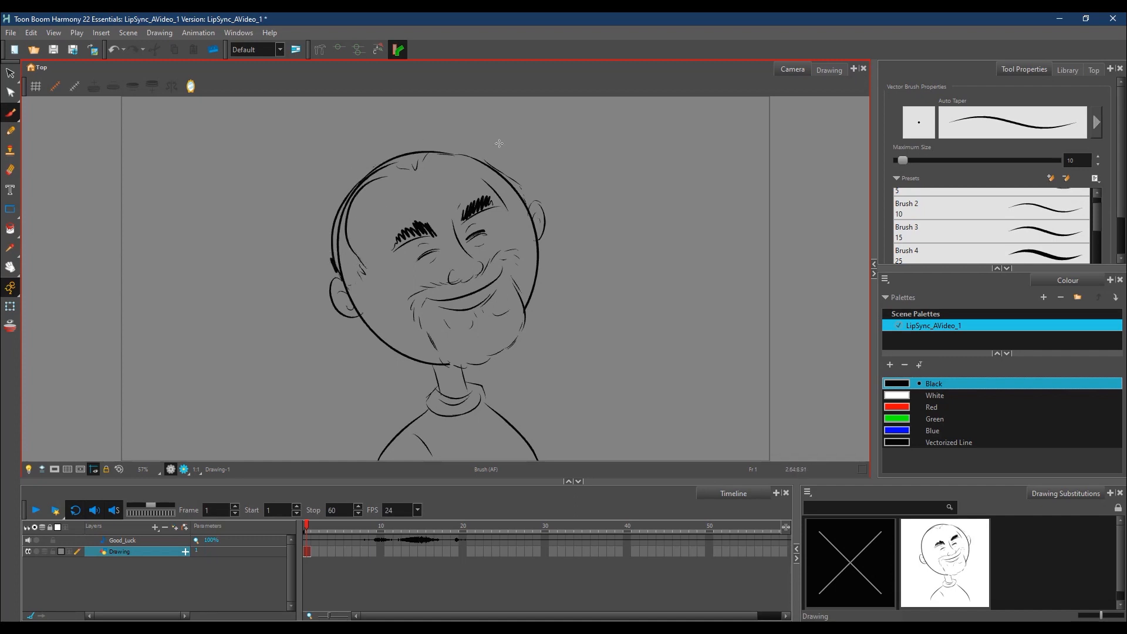
key(ctrl)
key(ctrl+z)
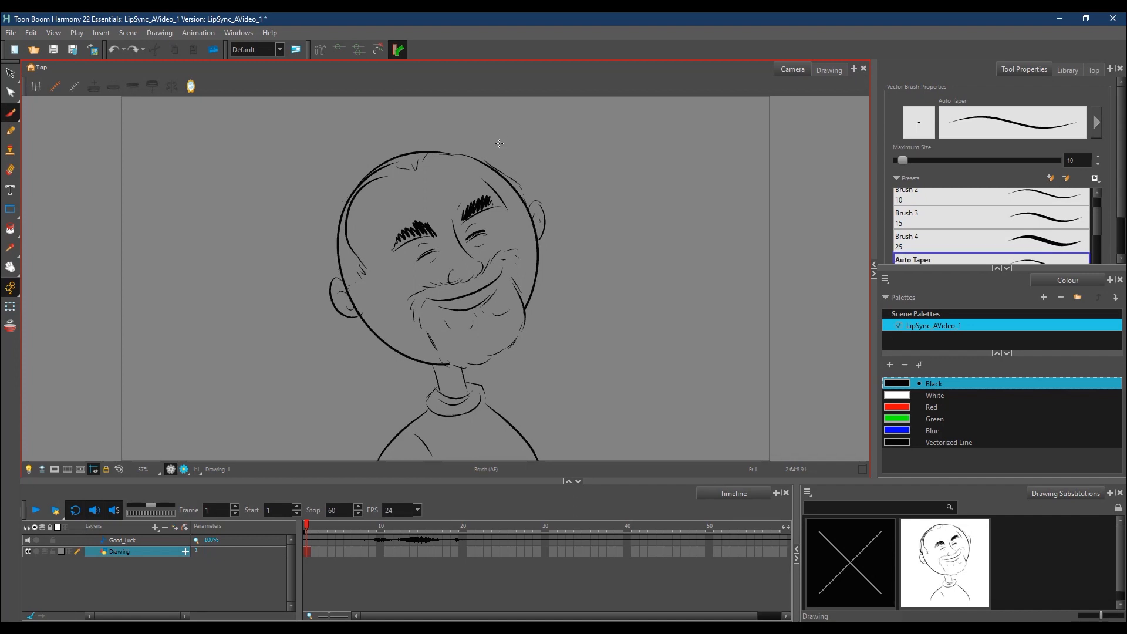
Step: Erase the stray line outside the upper skull and add small detail strokes to the cheek and inner ear
key(e)
drag(489, 160, 516, 182)
key(alt+b)
drag(455, 295, 487, 281)
key(ctrl+z)
drag(512, 266, 513, 274)
drag(346, 292, 361, 312)
mouse_move(480, 221)
mouse_down()
mouse_move(502, 254)
mouse_move(485, 241)
mouse_move(493, 251)
mouse_up()
key(ctrl+z)
key(ctrl+z)
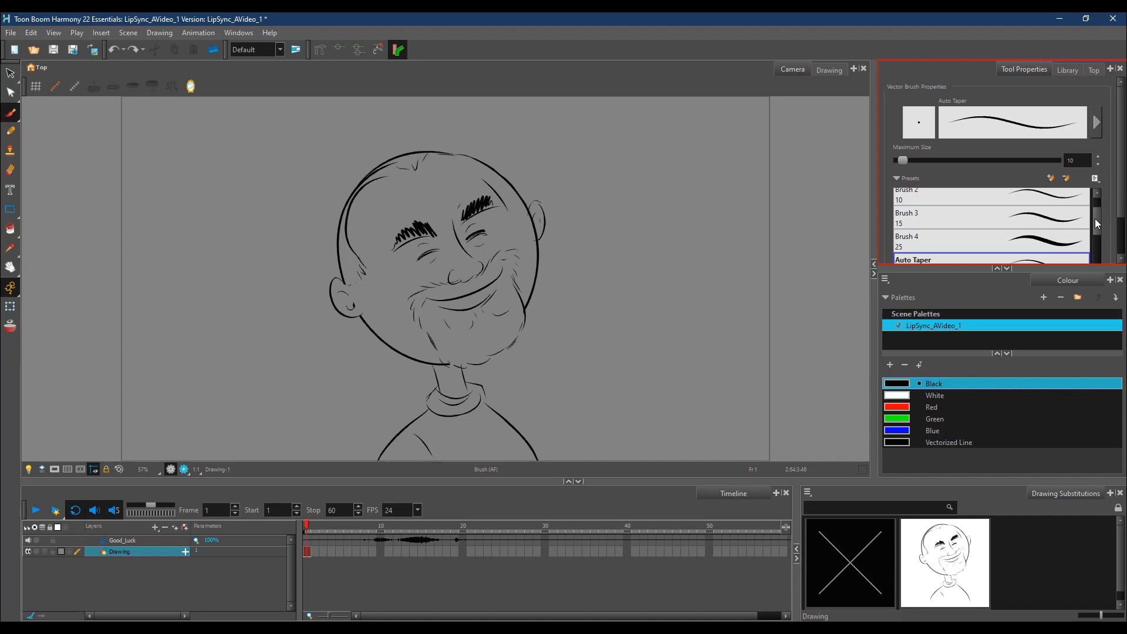
Step: Turn off Auto-Flatten for the Brush tool
drag(1097, 219, 1098, 252)
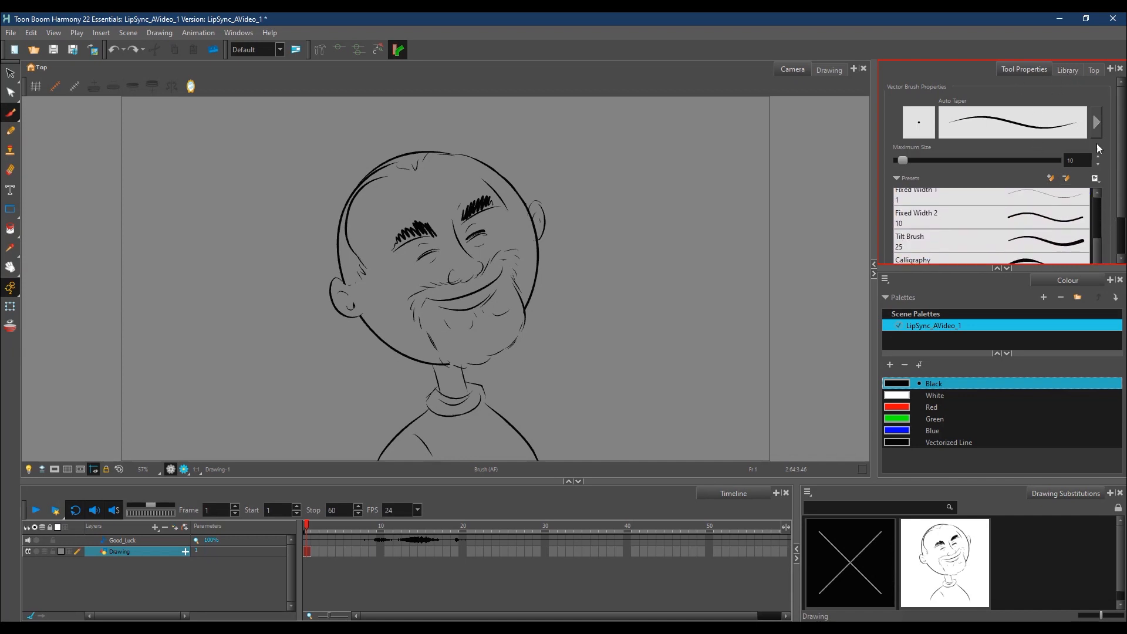
drag(1121, 189, 1124, 228)
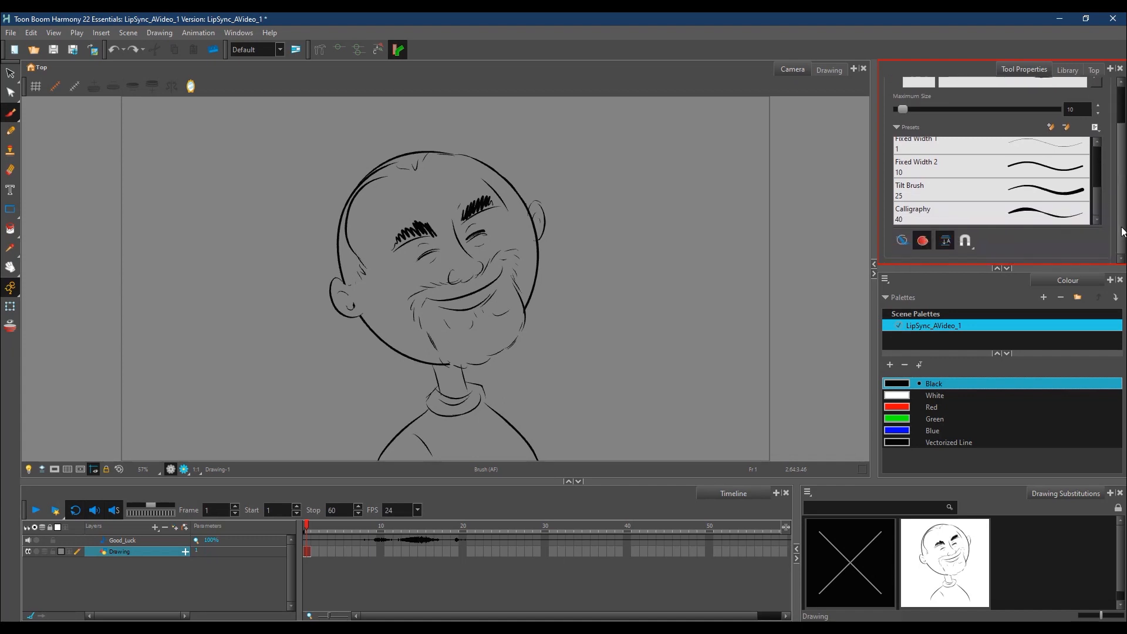
click(923, 240)
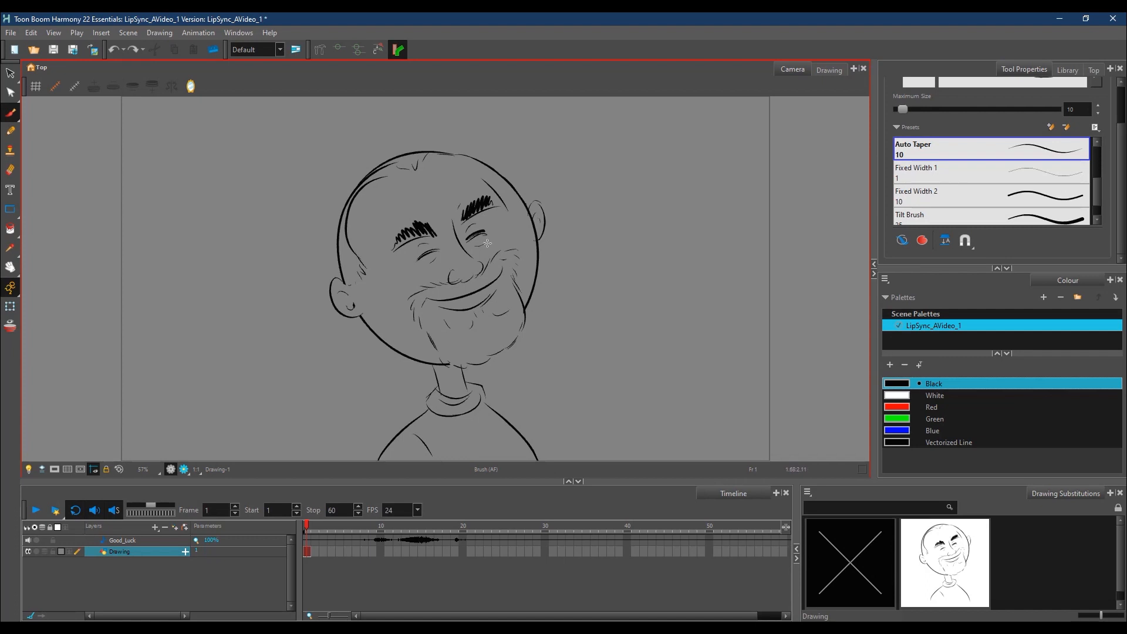
Step: Draw round glasses over both eyes, with a bridge across the nose and arms reaching to the ears
mouse_move(481, 218)
mouse_down()
mouse_move(461, 239)
mouse_move(531, 203)
mouse_up()
mouse_move(451, 248)
mouse_down()
mouse_move(424, 238)
mouse_move(466, 249)
mouse_up()
drag(405, 267, 344, 278)
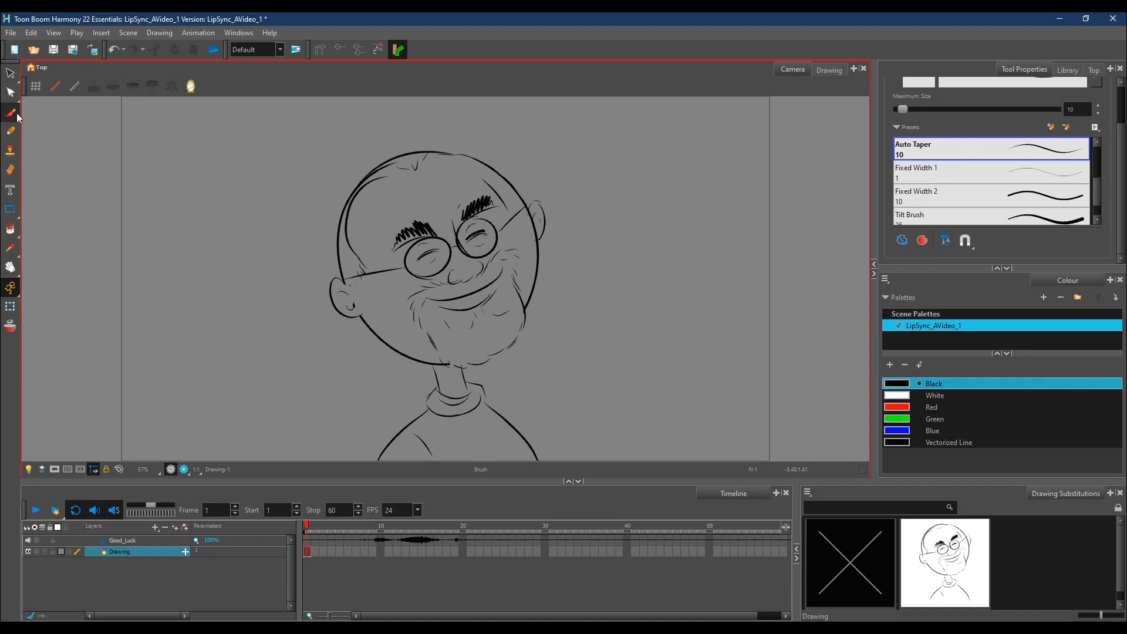
Step: Lasso the whole head above the neck with the Cutter and cut it out of the Drawing layer
key(alt+s)
mouse_move(309, 156)
mouse_down()
mouse_move(314, 360)
mouse_move(423, 382)
mouse_move(429, 366)
mouse_move(498, 364)
mouse_move(568, 312)
mouse_move(548, 155)
mouse_move(357, 102)
mouse_up()
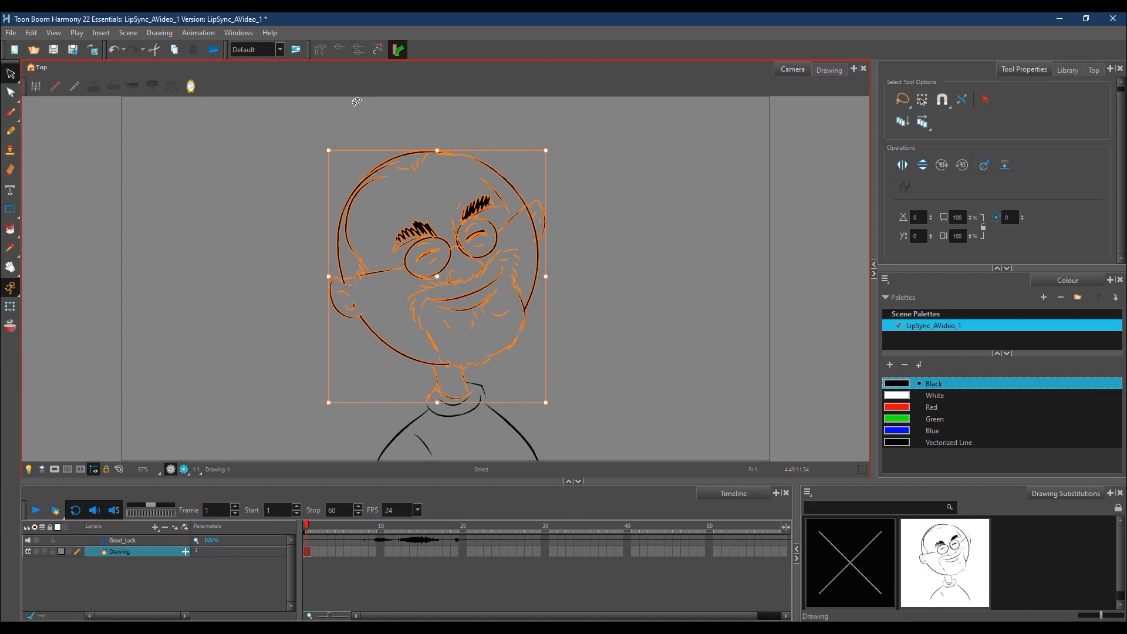
click(12, 75)
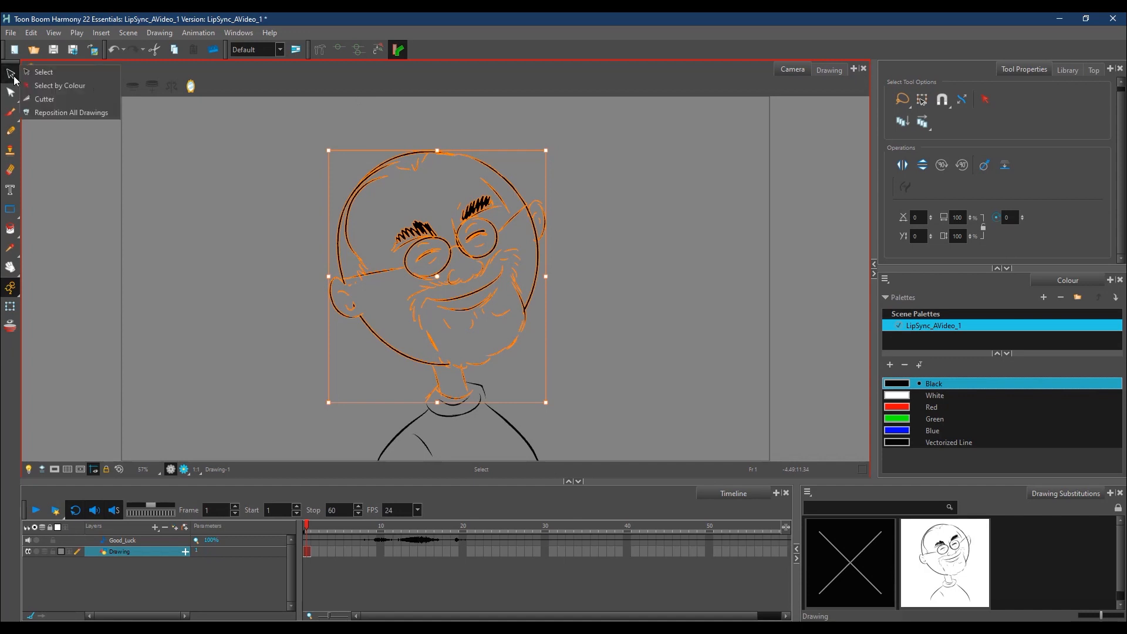
click(59, 101)
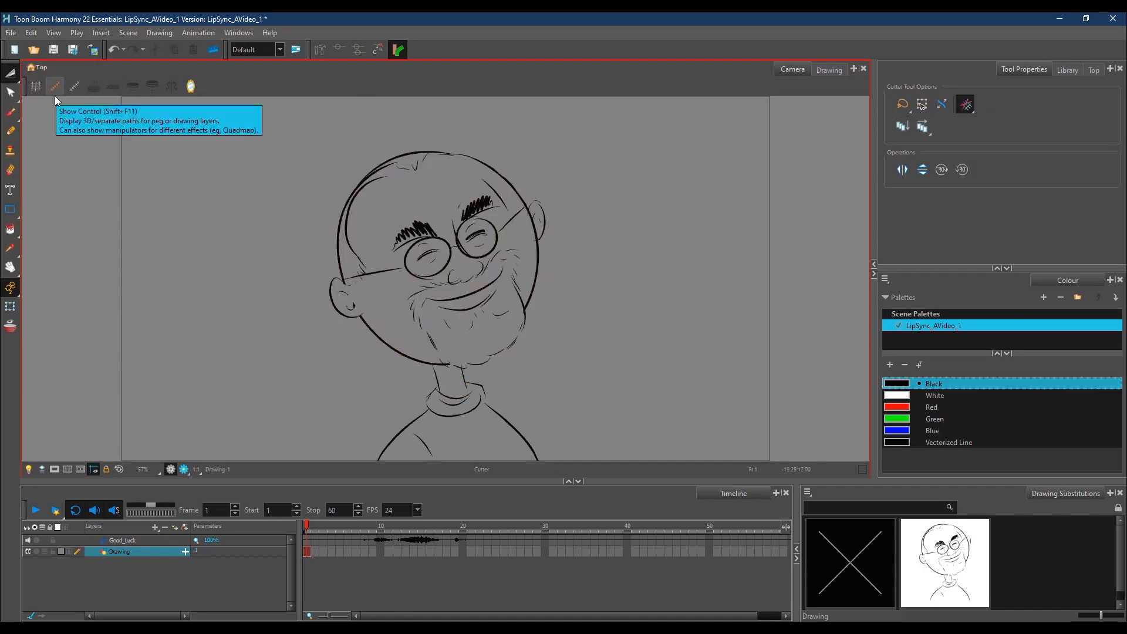
mouse_move(338, 151)
mouse_down()
mouse_move(300, 302)
mouse_move(379, 364)
mouse_move(467, 367)
mouse_move(558, 334)
mouse_move(485, 101)
mouse_move(398, 105)
mouse_up()
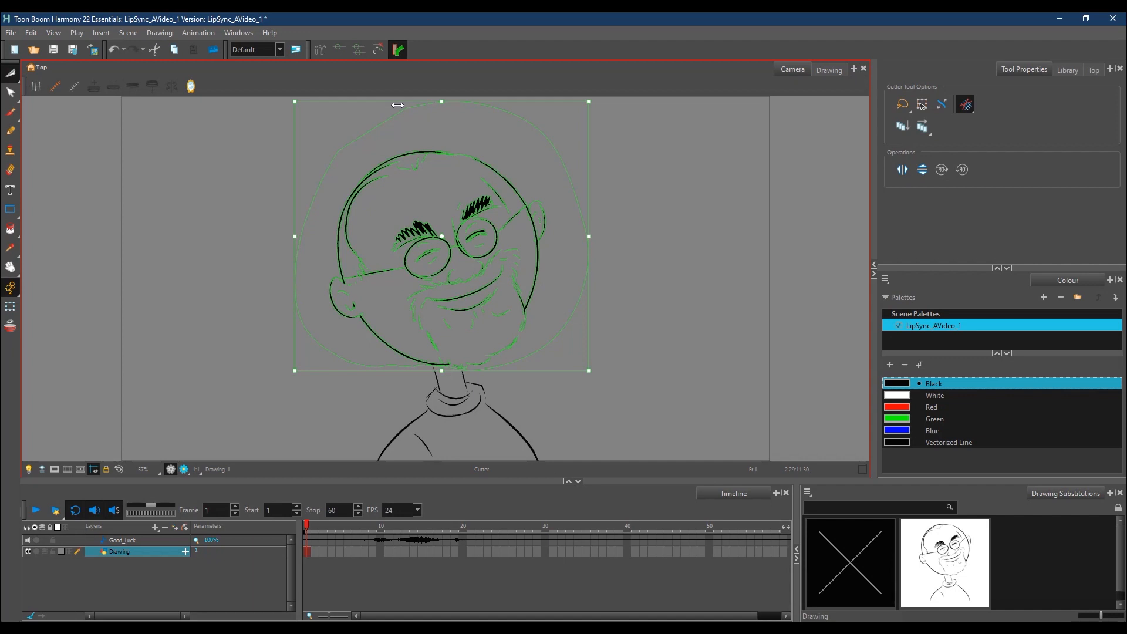
key(ctrl+x)
Step: Add a new drawing layer named Head
click(116, 567)
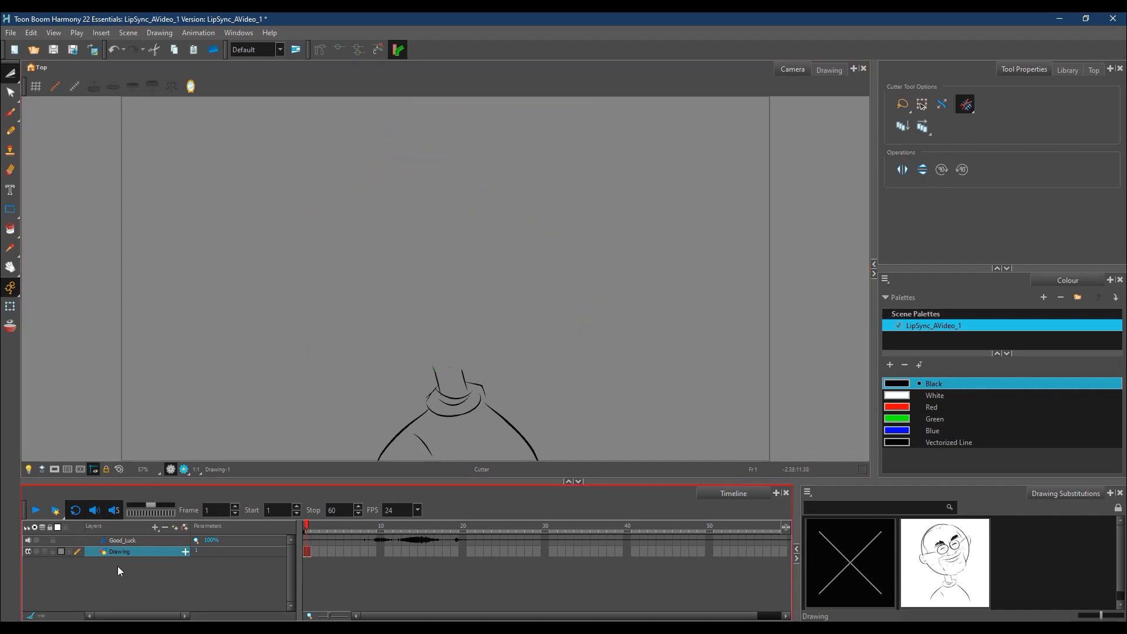
click(155, 527)
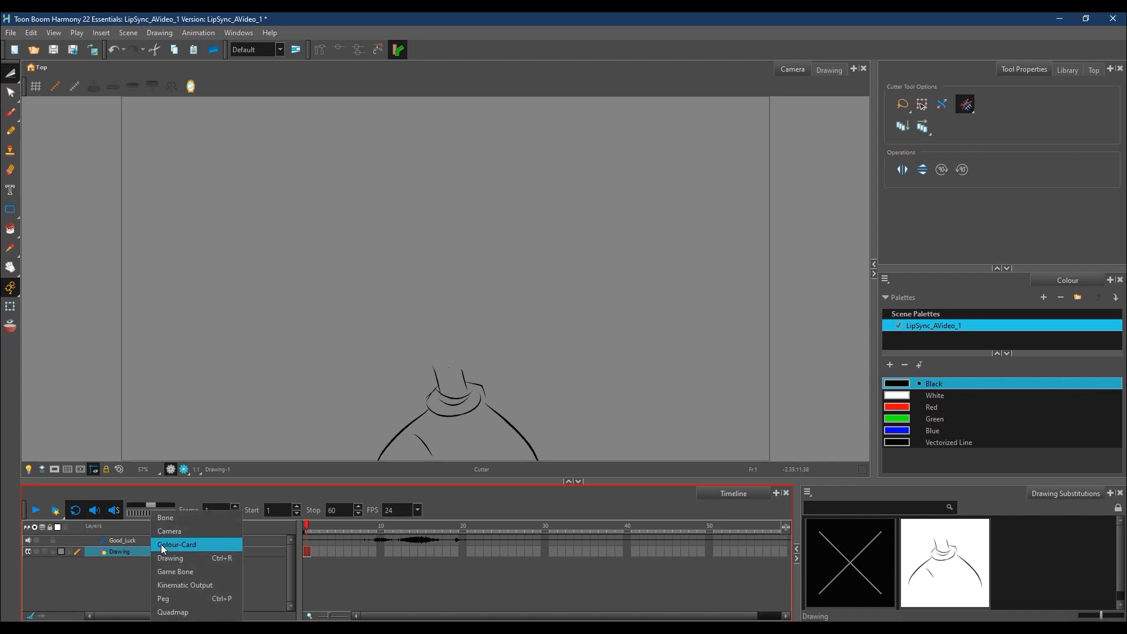
click(184, 561)
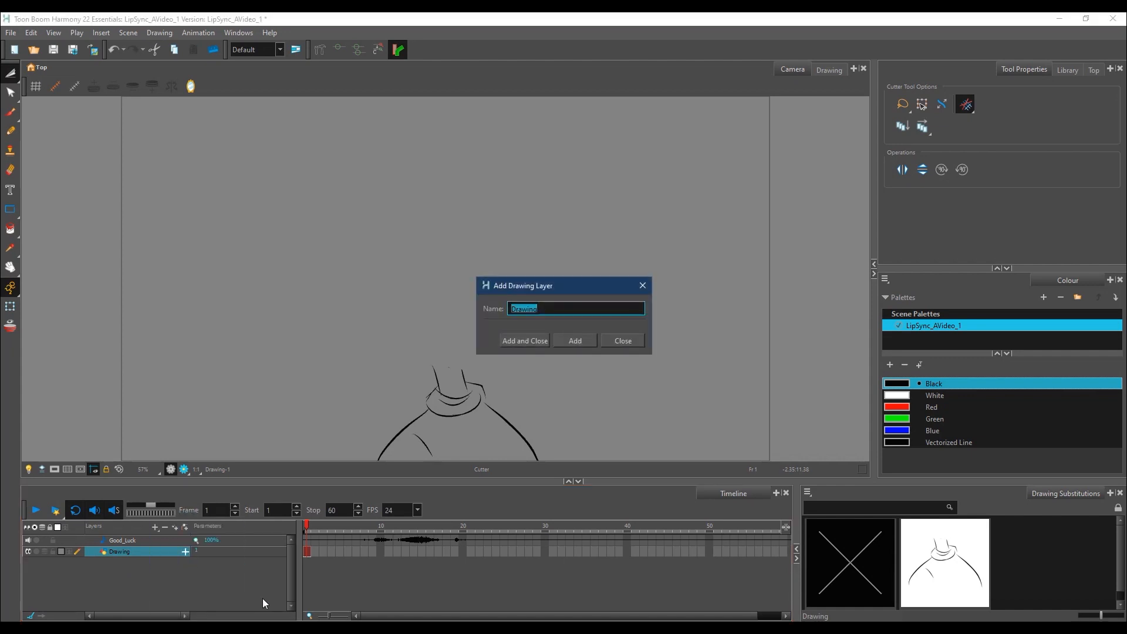
text(Head)
click(535, 338)
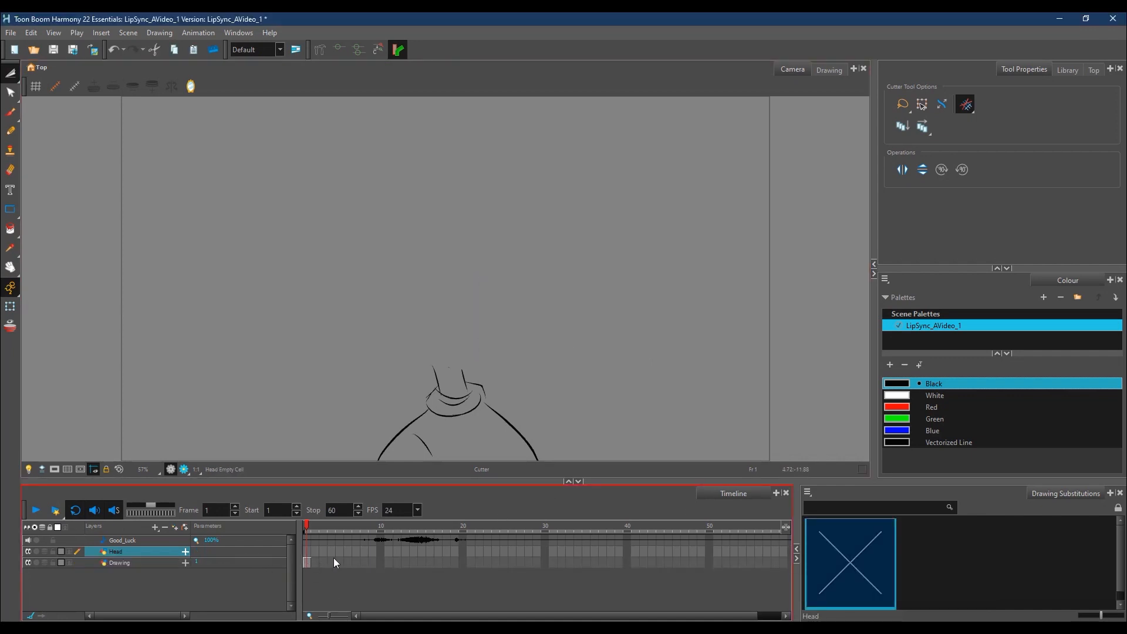
Step: Paste the cut head into the Head layer and remove the stray neck-line ends beneath the chin from it
key(ctrl+v)
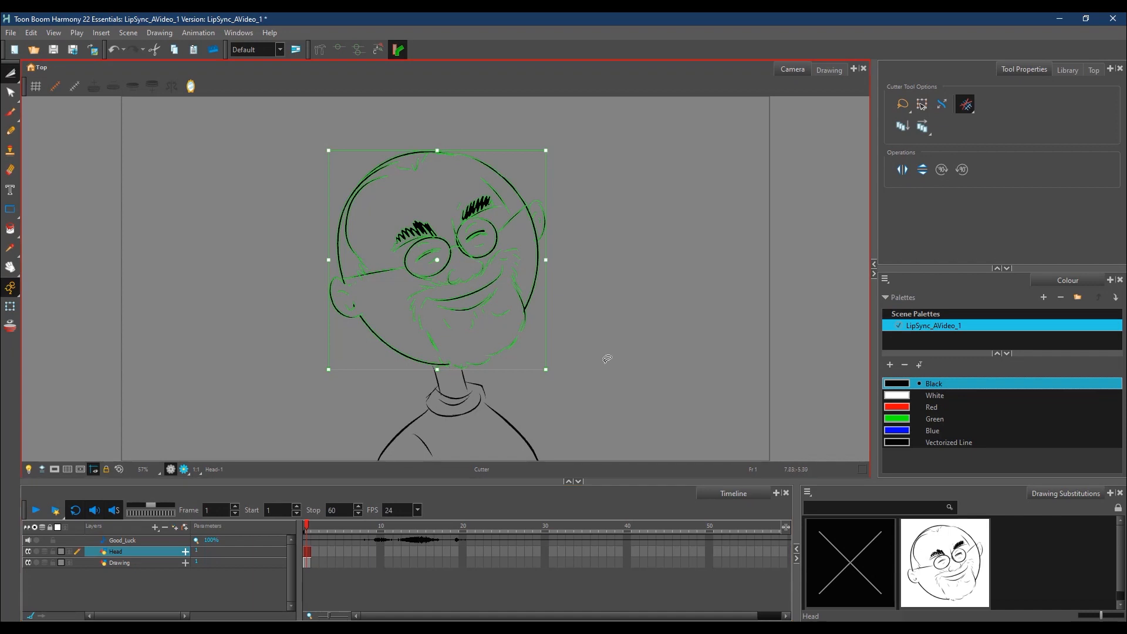
click(11, 114)
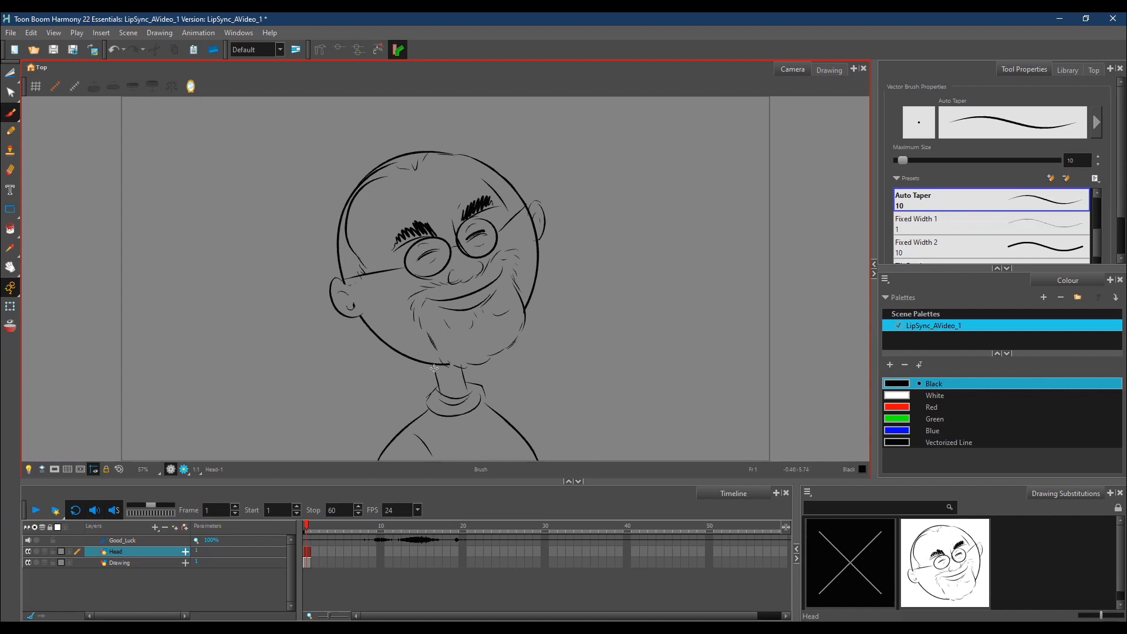
key(alt+t)
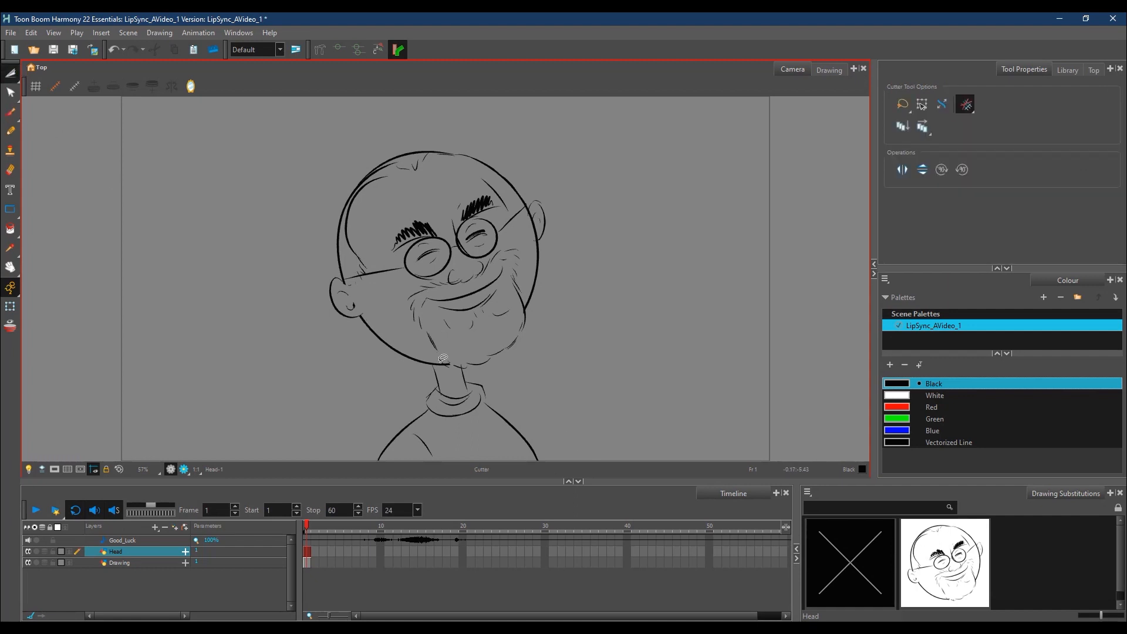
mouse_move(435, 364)
mouse_down()
mouse_move(430, 378)
mouse_move(465, 391)
mouse_move(470, 371)
mouse_move(438, 363)
mouse_up()
key(Delete)
Step: Add a drawing layer named Neck and paste the stray neck-line ends into it
click(155, 527)
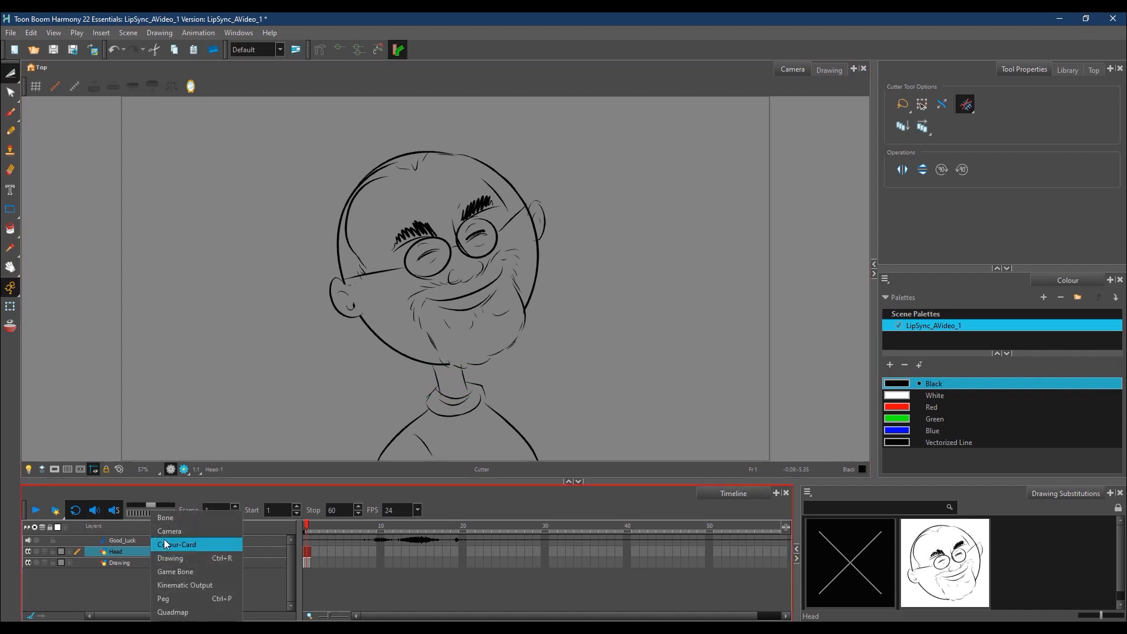
click(177, 559)
text(Neck)
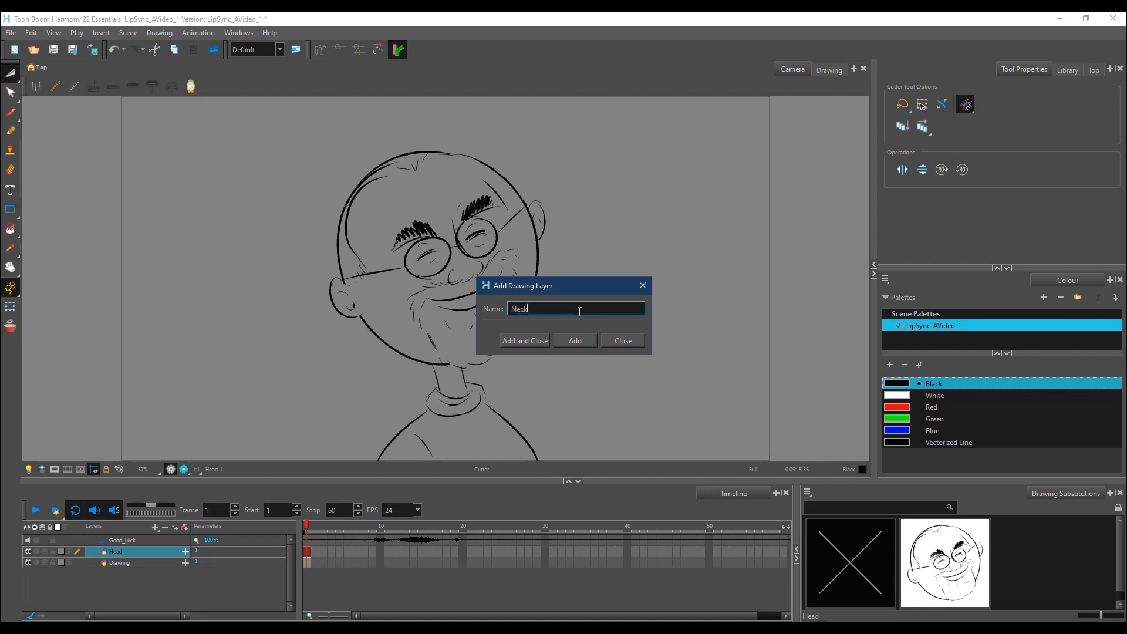
key(Return)
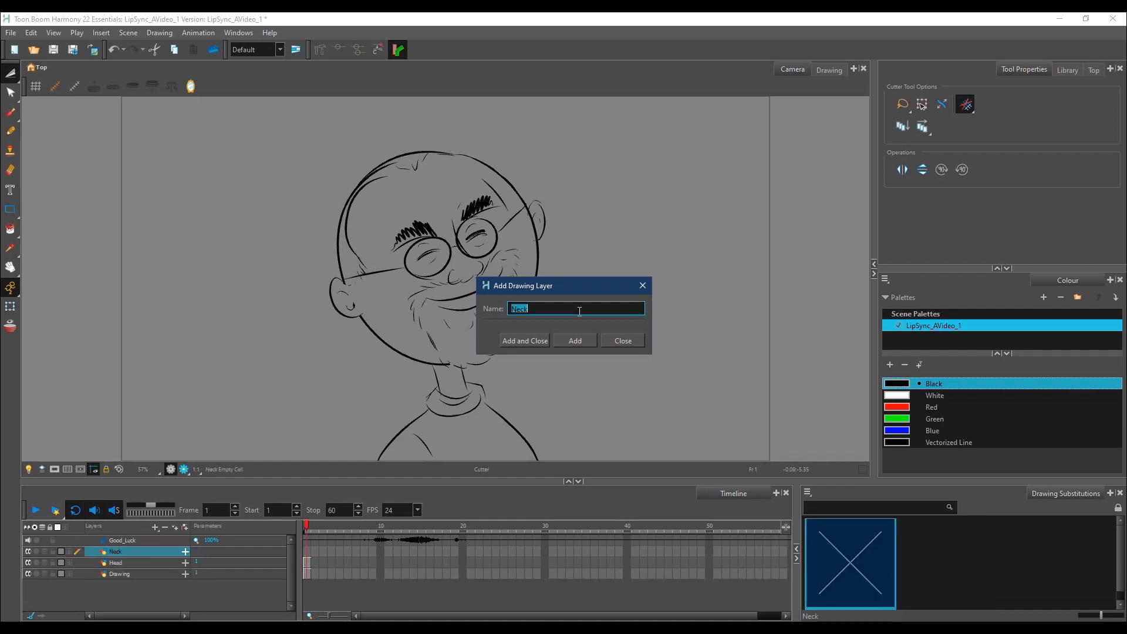
click(645, 285)
key(ctrl+v)
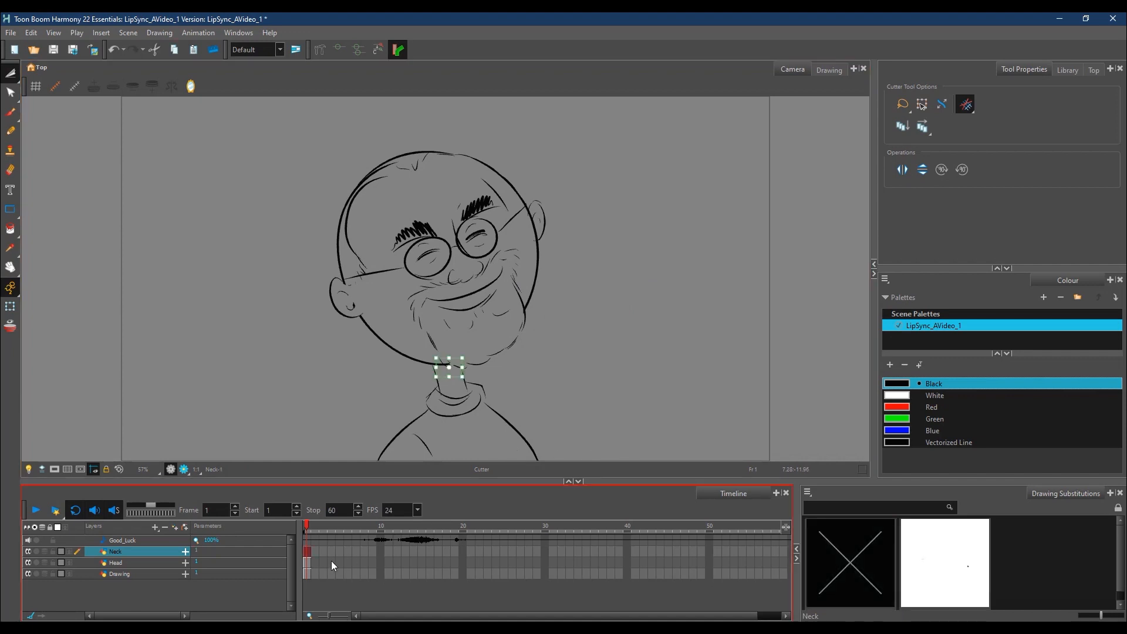
Step: Hide and show the Neck, Head and Drawing layers one by one to check which lines each contains
click(29, 551)
click(27, 552)
click(10, 111)
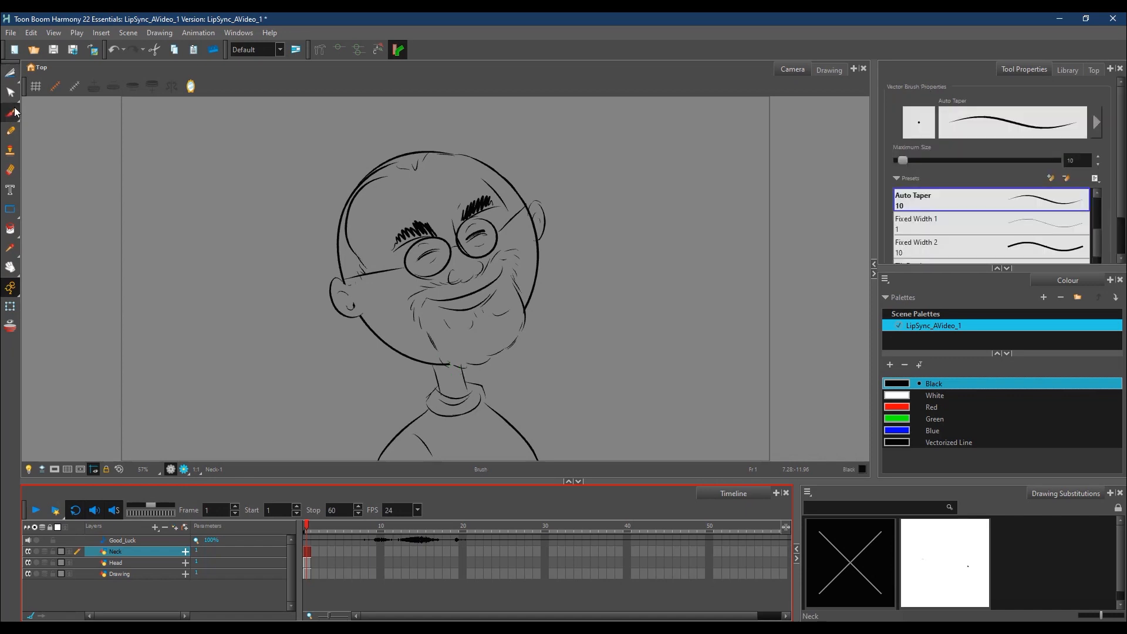
click(27, 551)
click(28, 553)
click(26, 563)
click(27, 563)
click(28, 573)
click(26, 573)
click(27, 574)
click(26, 575)
Step: Rename the Drawing layer as Body
click(124, 576)
double_click(123, 575)
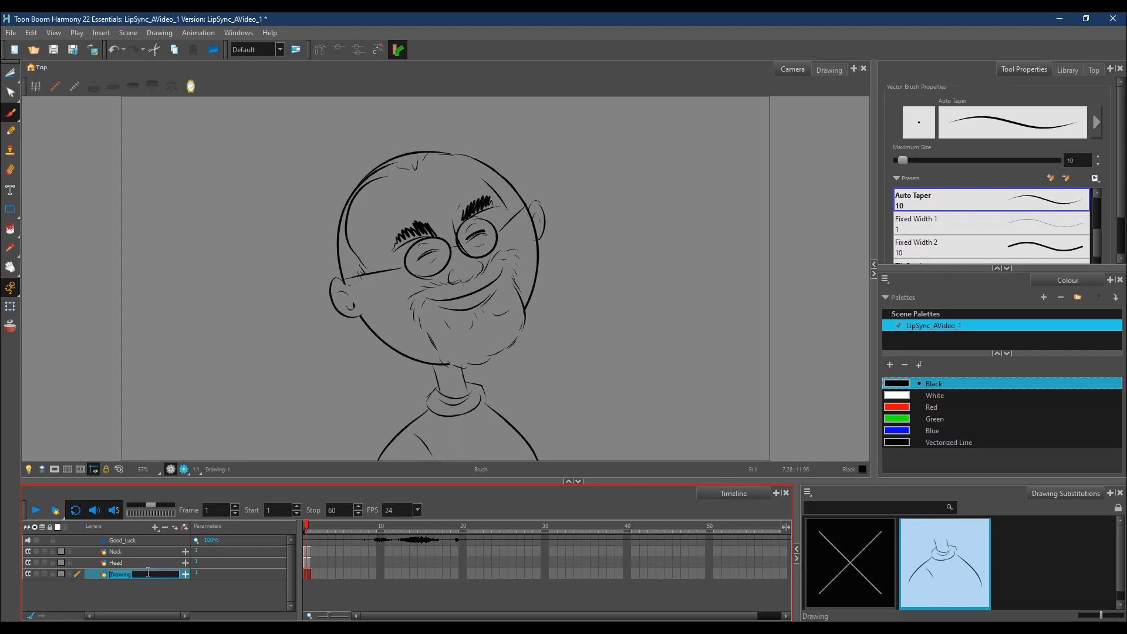
text(Body)
key(Return)
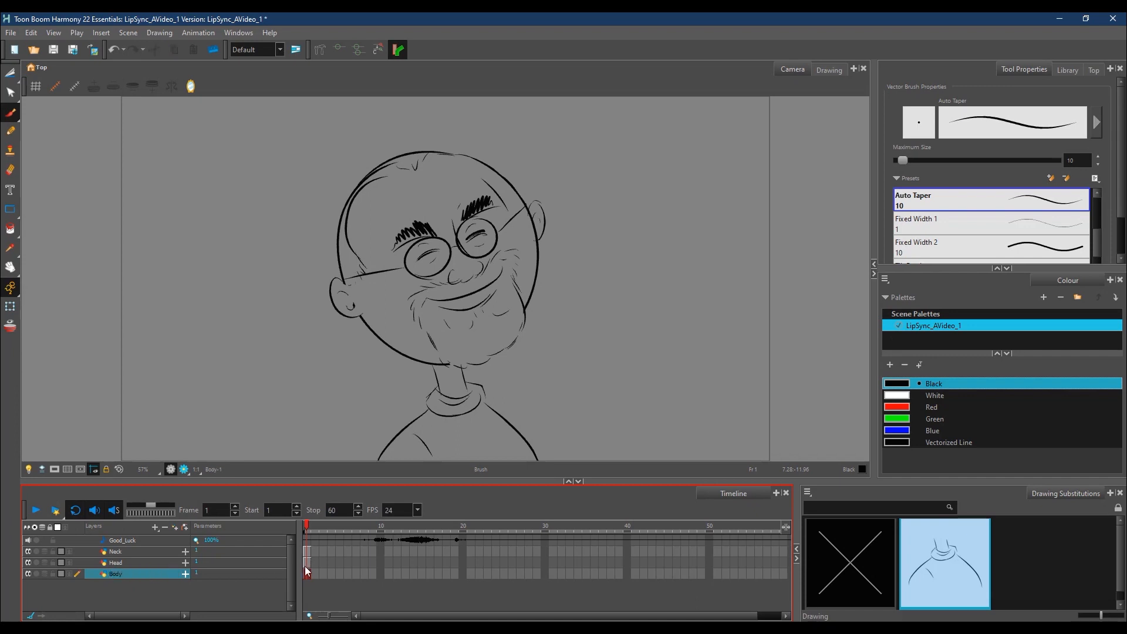
Step: Lasso the neck lines on the Body layer with the Cutter, cut them and paste them into the Neck layer
click(11, 75)
mouse_move(426, 371)
mouse_down()
mouse_move(452, 394)
mouse_move(473, 387)
mouse_move(471, 368)
mouse_move(443, 359)
mouse_up()
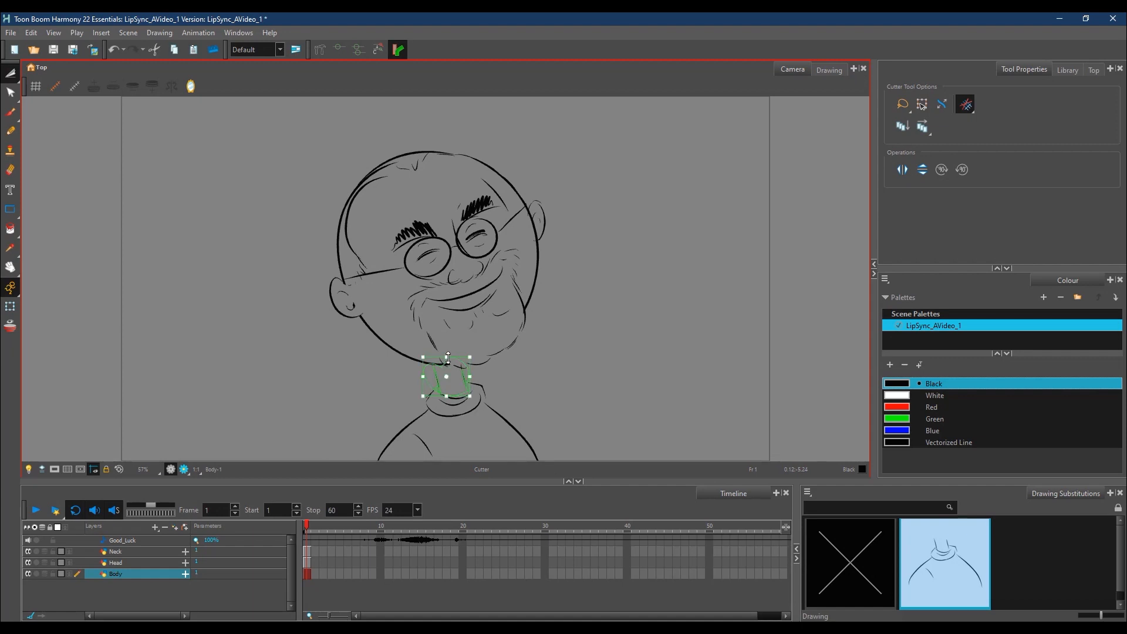
key(ctrl+x)
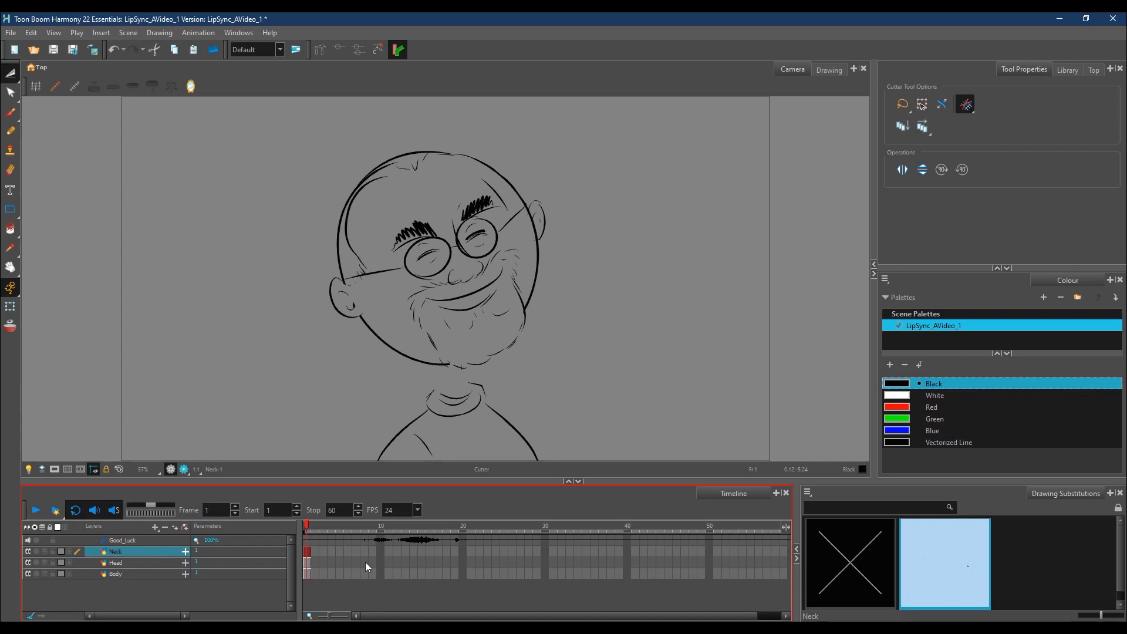
key(ctrl+v)
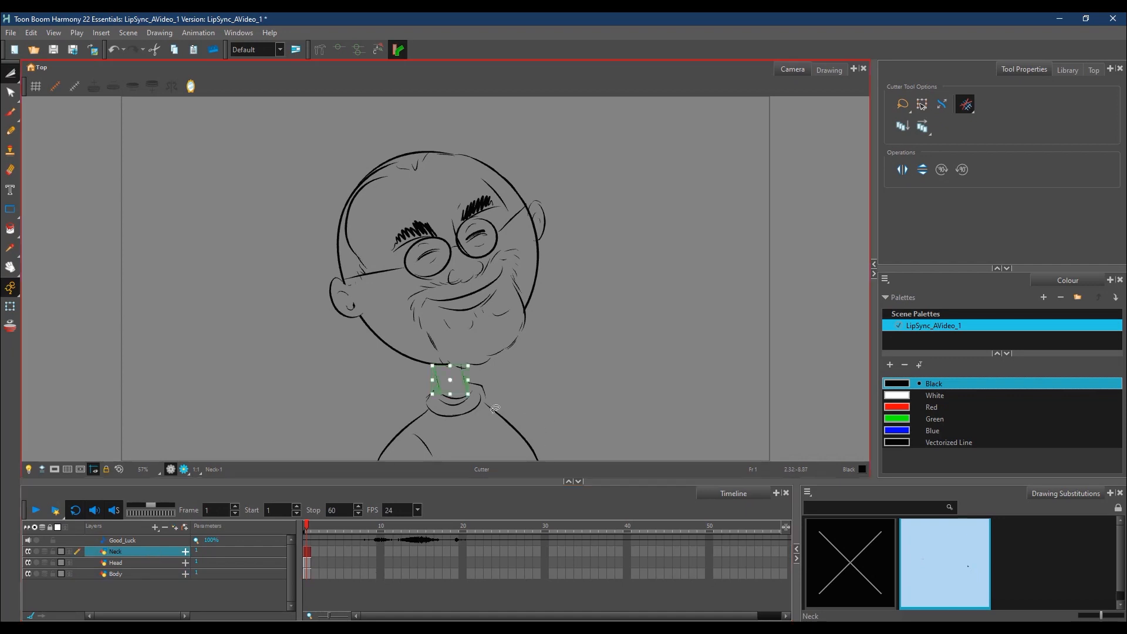
click(10, 112)
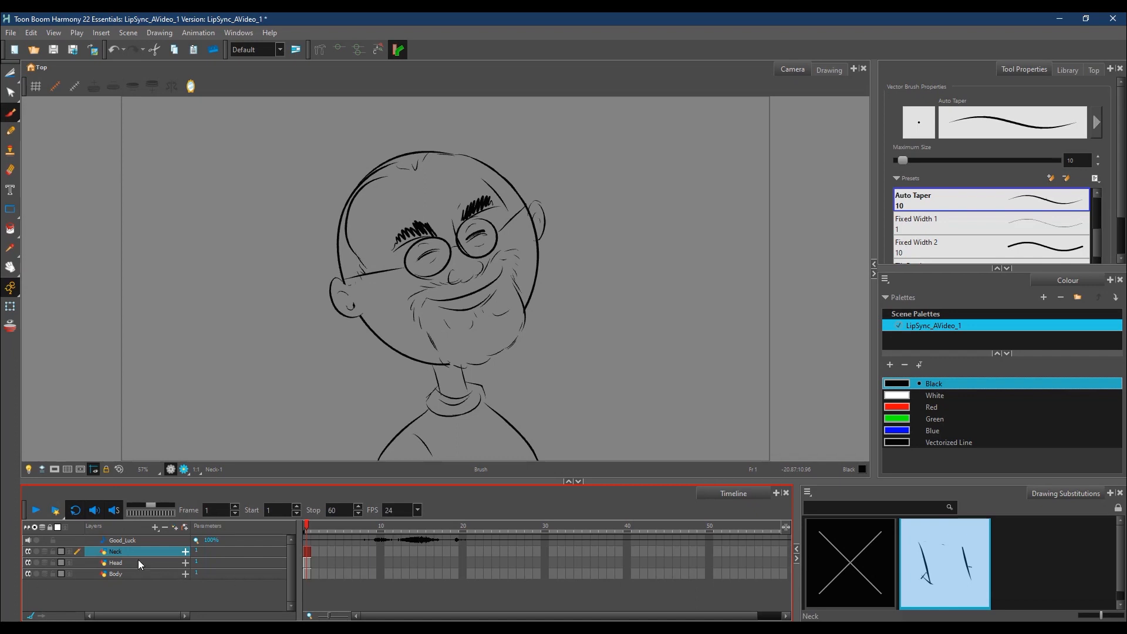
Step: Build the layer hierarchy by parenting Neck under Body and Head under Neck
drag(139, 561, 135, 573)
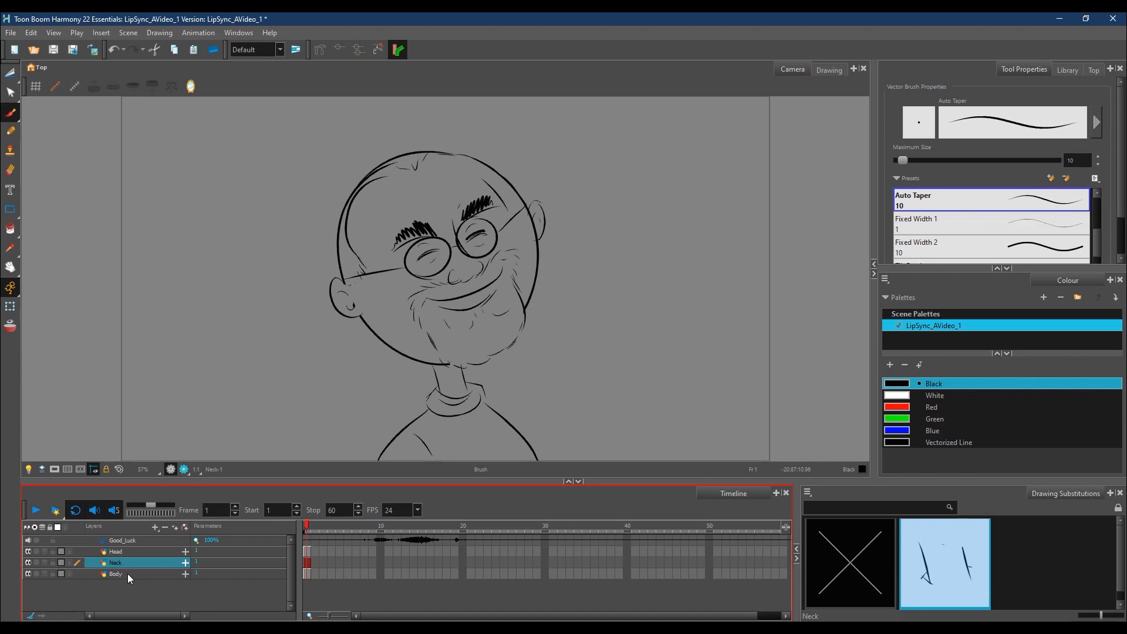
drag(132, 576, 146, 573)
click(130, 550)
click(136, 551)
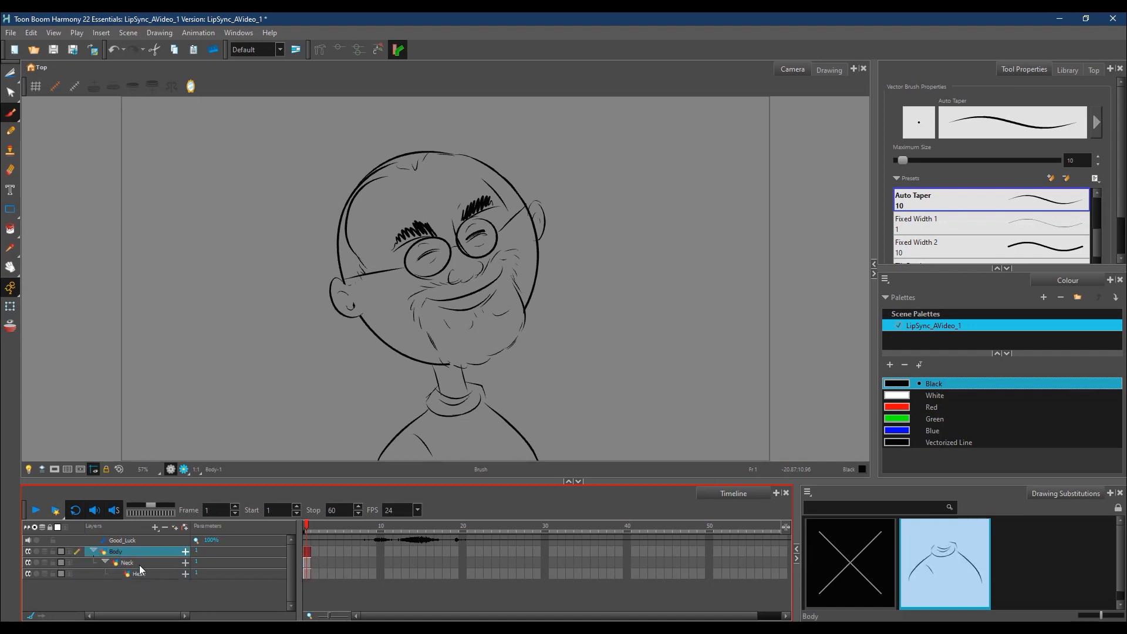
Step: With Transform, tilt the body counter-clockwise about a pivot at the torso's base, and the neck clockwise about a pivot at the collar
click(10, 307)
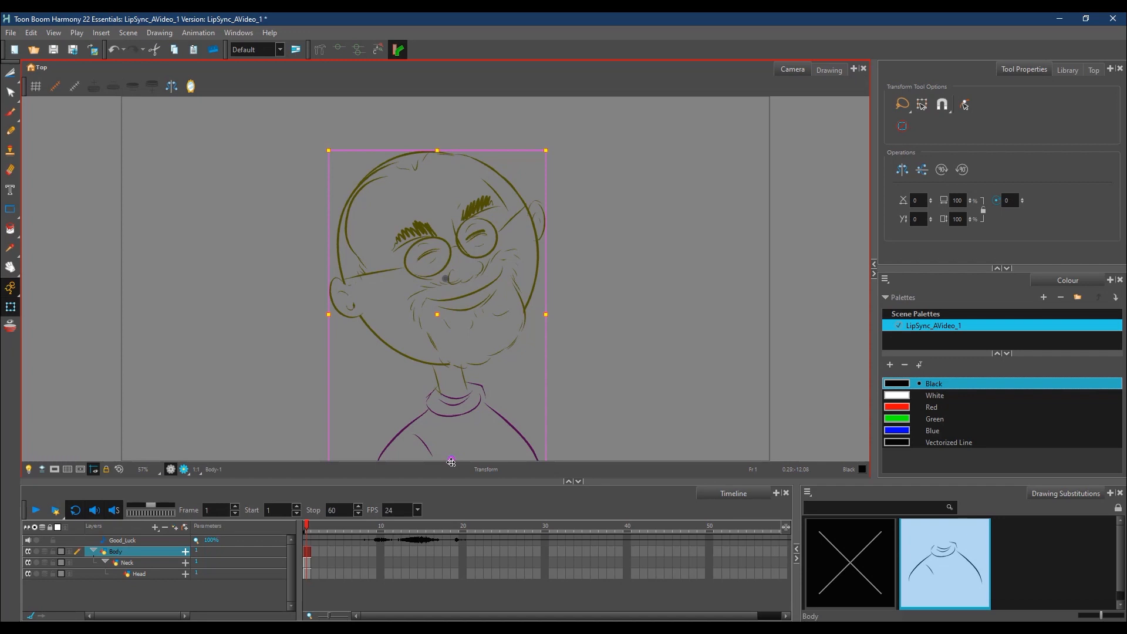
mouse_move(559, 147)
mouse_down()
mouse_move(525, 136)
mouse_move(585, 141)
mouse_move(505, 146)
mouse_move(581, 149)
mouse_move(521, 170)
mouse_up()
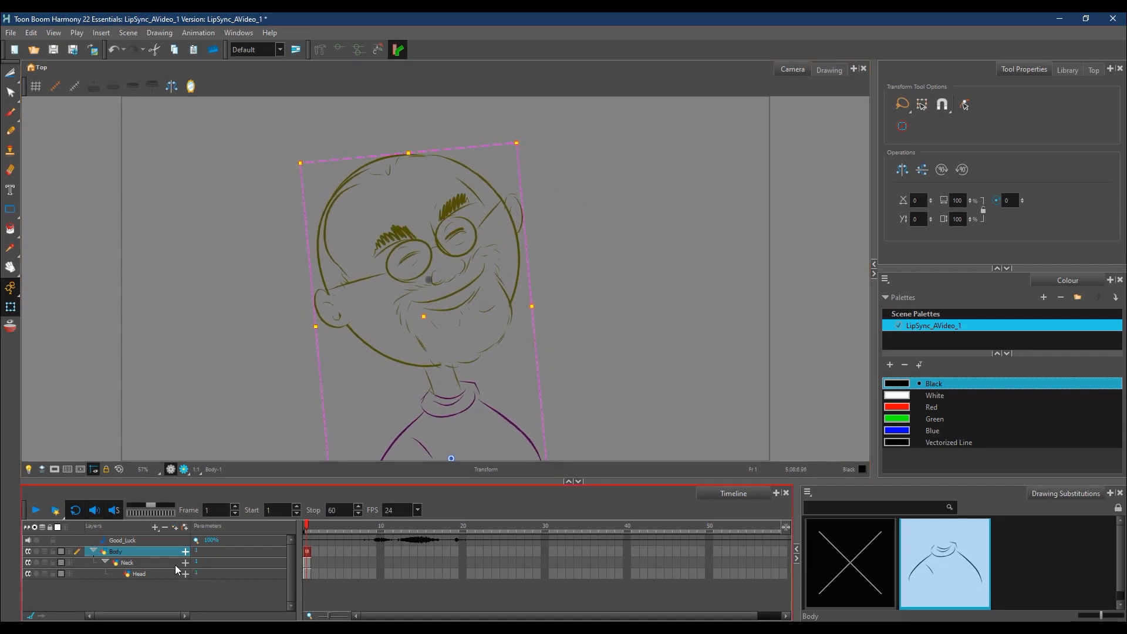
click(151, 564)
drag(429, 282, 448, 394)
mouse_move(545, 140)
mouse_down()
mouse_move(512, 118)
mouse_move(558, 167)
mouse_up()
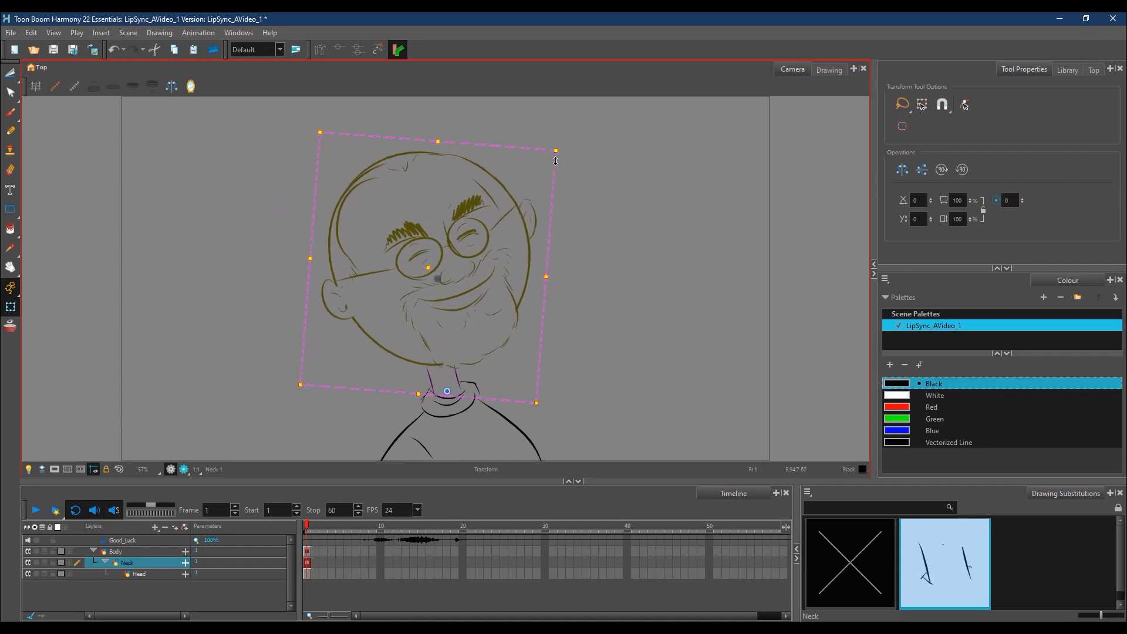
Step: Place the Body layer's pivot at the base of the torso and rotate the whole character clockwise around it
click(136, 551)
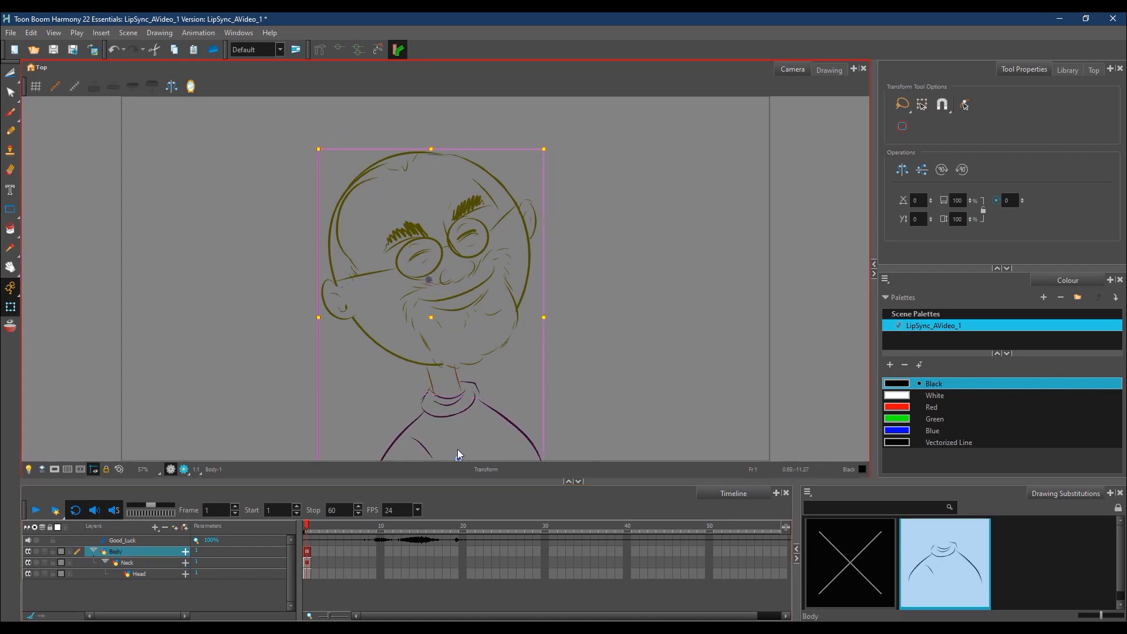
click(544, 172)
click(121, 551)
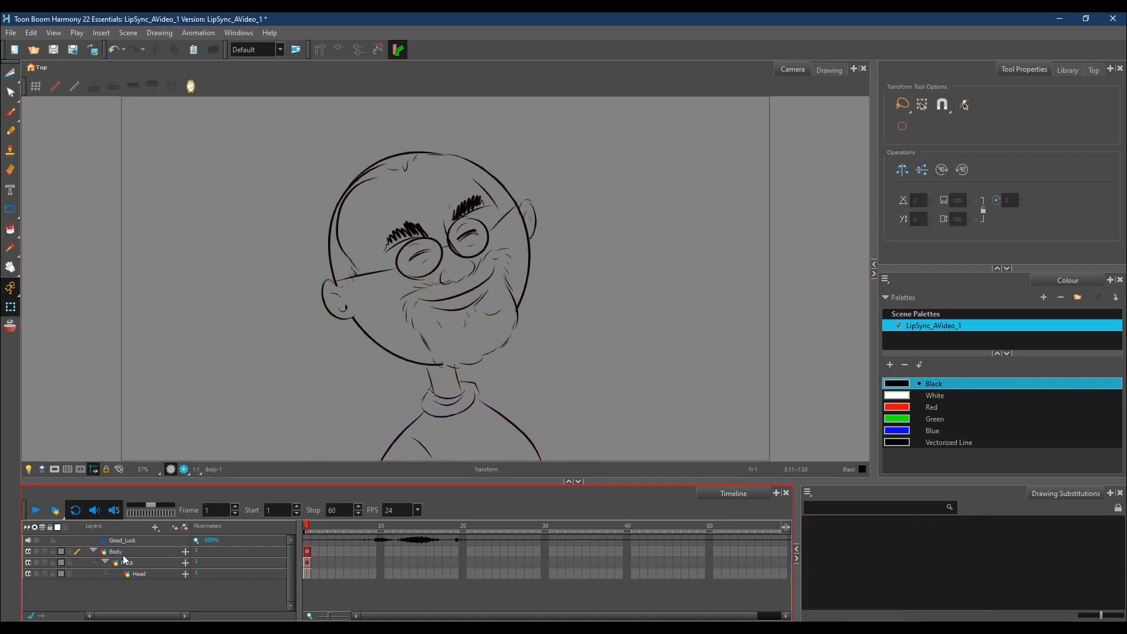
click(438, 357)
drag(437, 357, 440, 459)
mouse_move(556, 146)
mouse_down()
mouse_move(611, 171)
mouse_move(603, 188)
mouse_up()
click(279, 587)
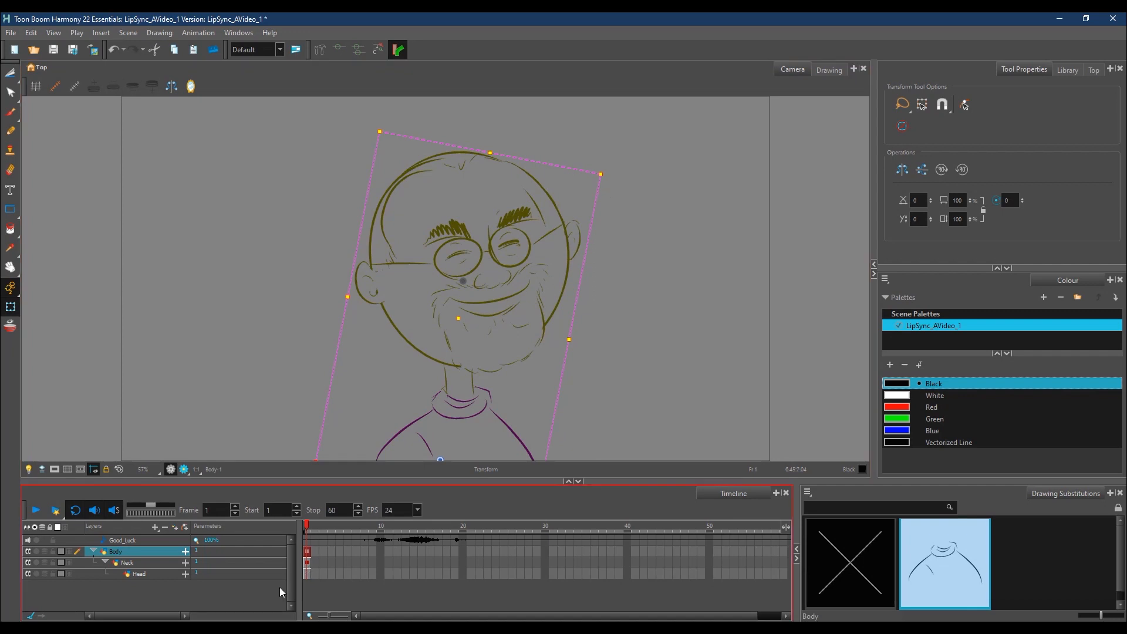
Step: Place the Neck layer's pivot at the collar and rotate the neck and head slightly clockwise around it
click(134, 565)
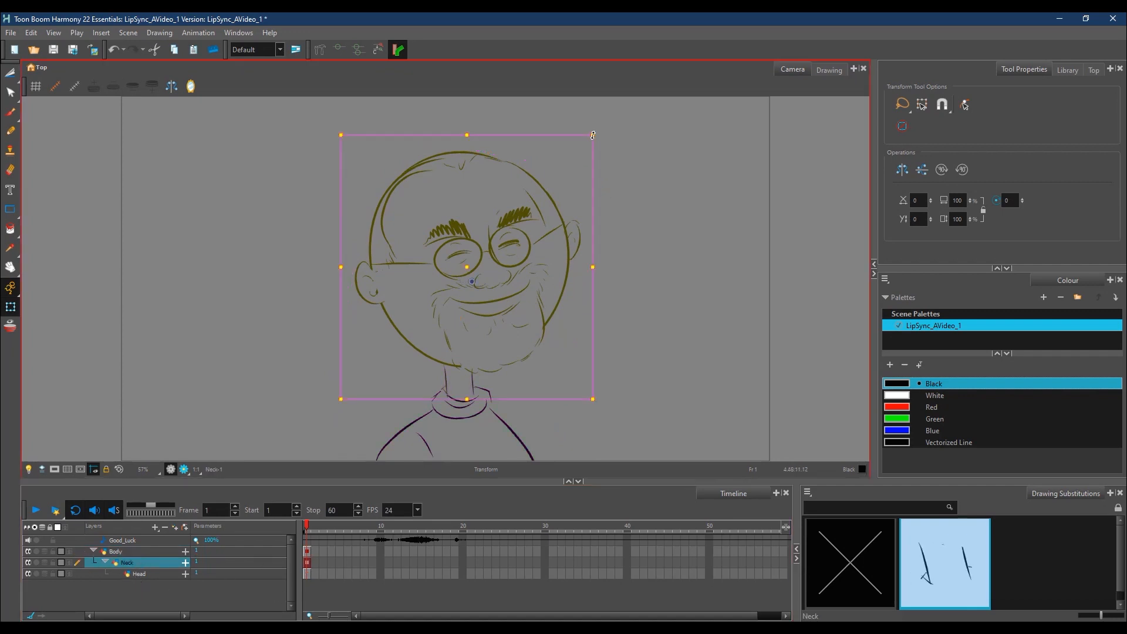
drag(603, 136, 613, 150)
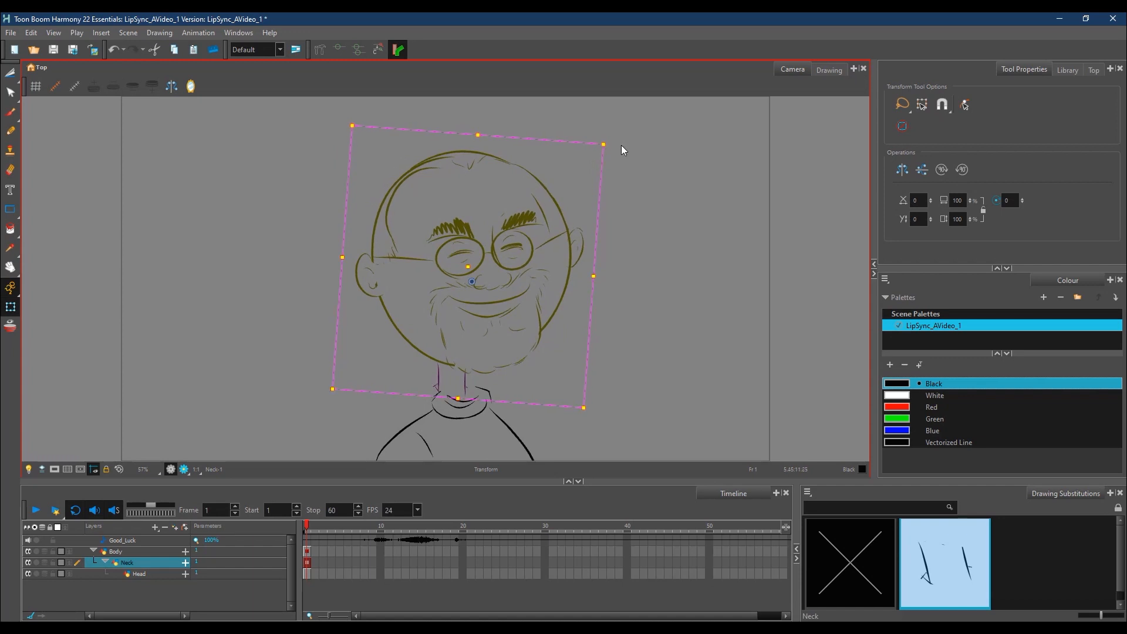
key(ctrl+z)
drag(471, 298, 461, 397)
drag(602, 132, 632, 156)
Step: Place the Head layer's pivot where the jaw meets the neck and rotate the head clockwise around it
click(141, 562)
click(150, 577)
drag(483, 283, 463, 359)
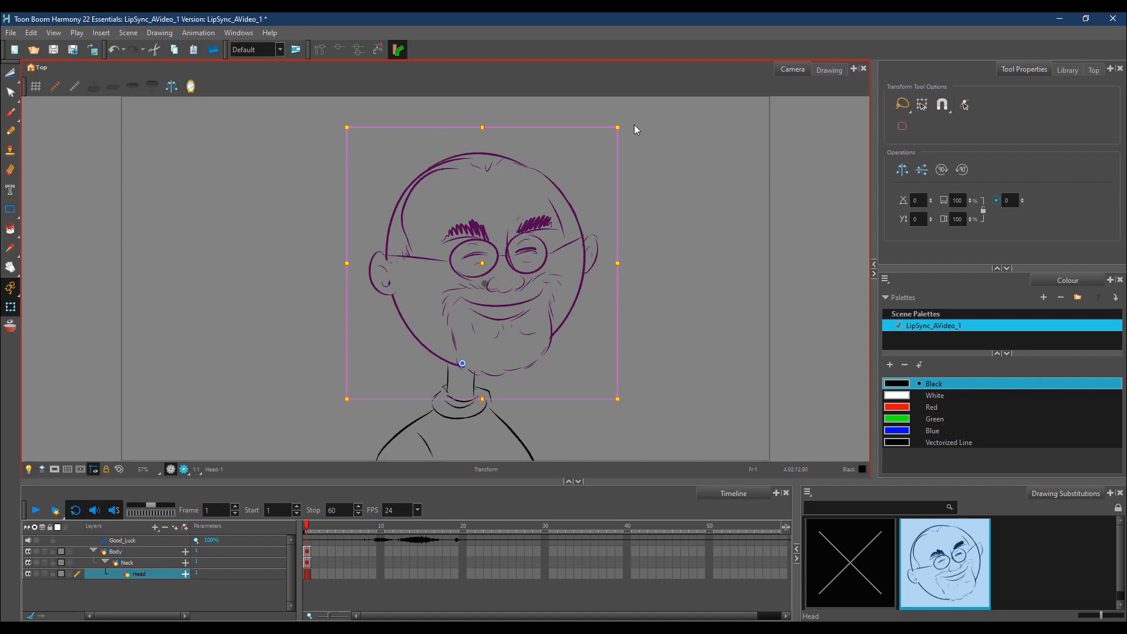
drag(636, 125, 654, 160)
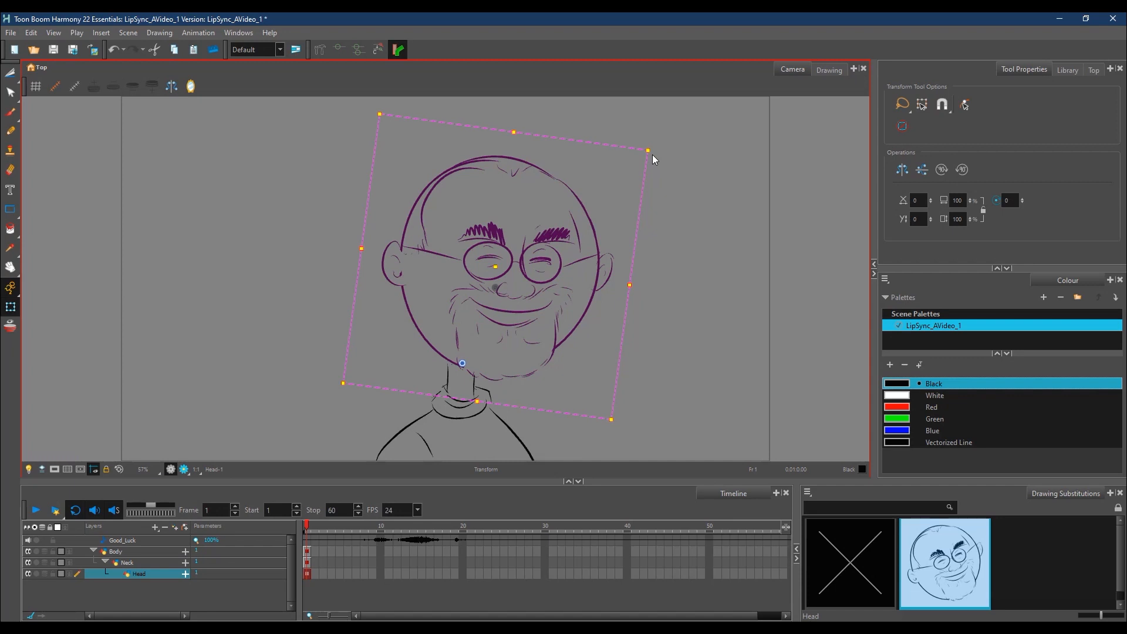
Step: Shorten the scene to end at frame 23, just past the Good_Luck waveform
drag(317, 542, 486, 547)
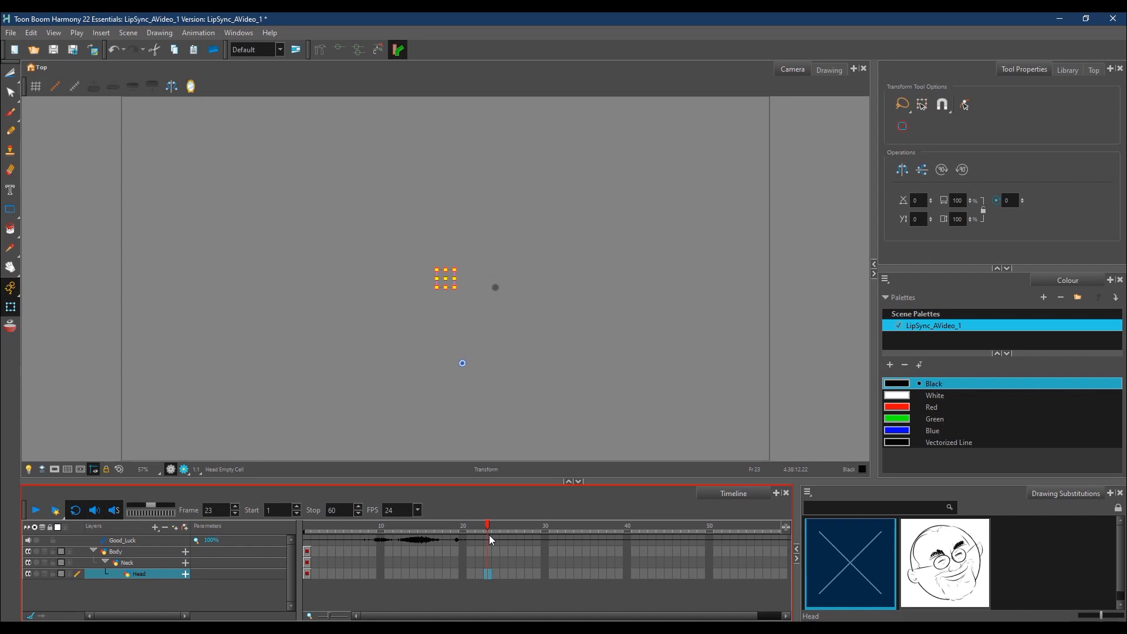
click(785, 527)
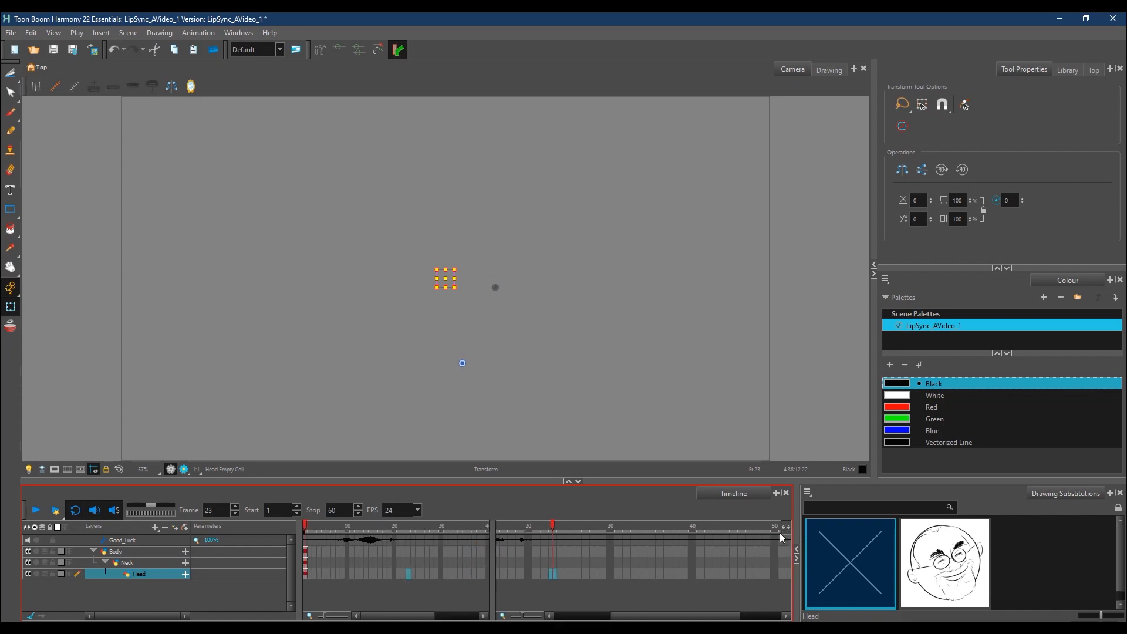
click(785, 527)
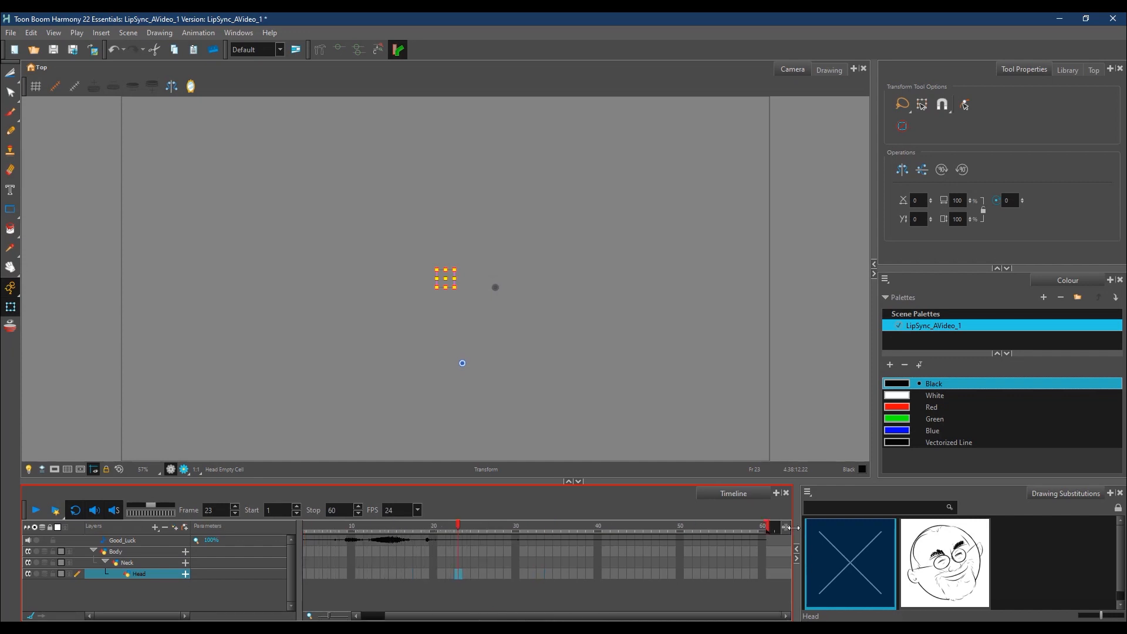
mouse_move(766, 526)
mouse_down()
mouse_move(471, 527)
mouse_move(470, 543)
mouse_up()
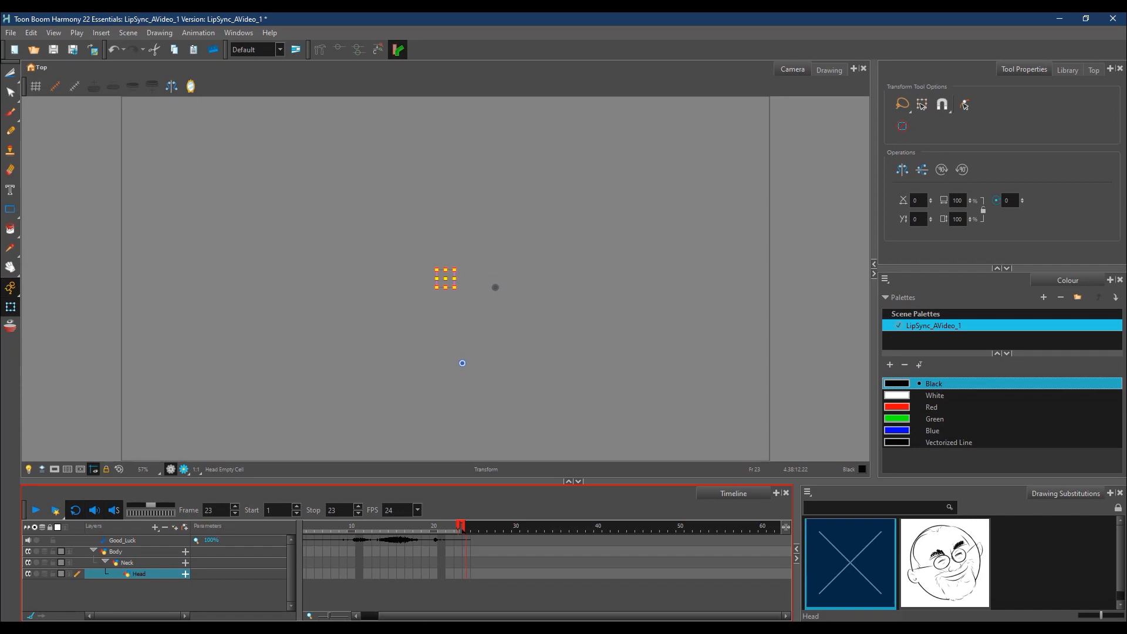
Step: Set the end of the scene to frame 29
drag(330, 618, 336, 619)
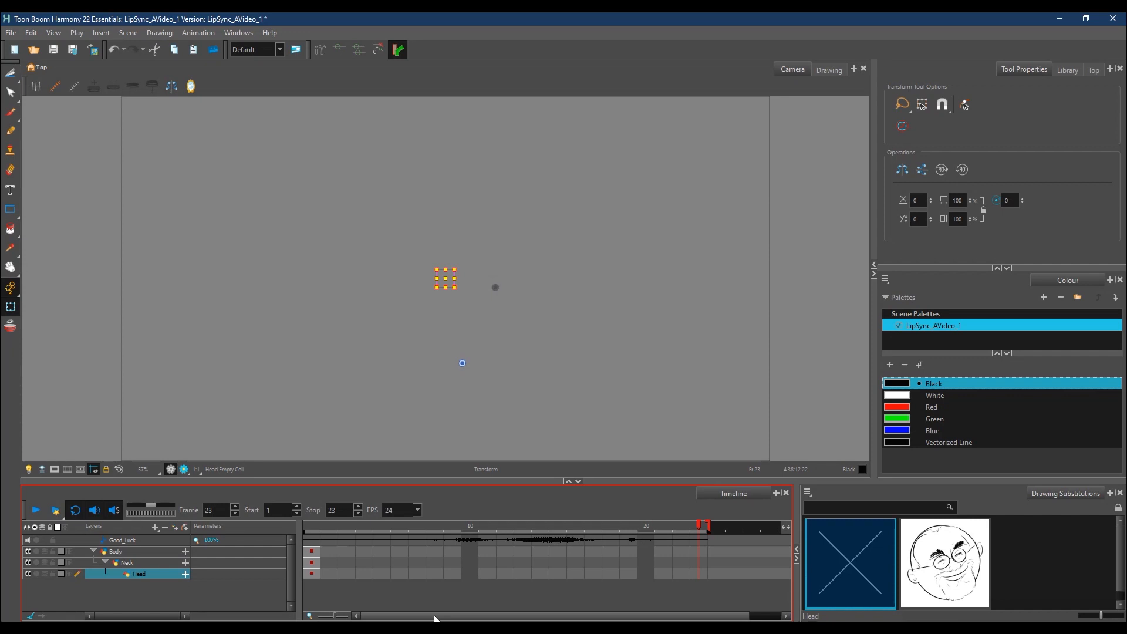
drag(708, 527, 783, 531)
drag(690, 617, 653, 619)
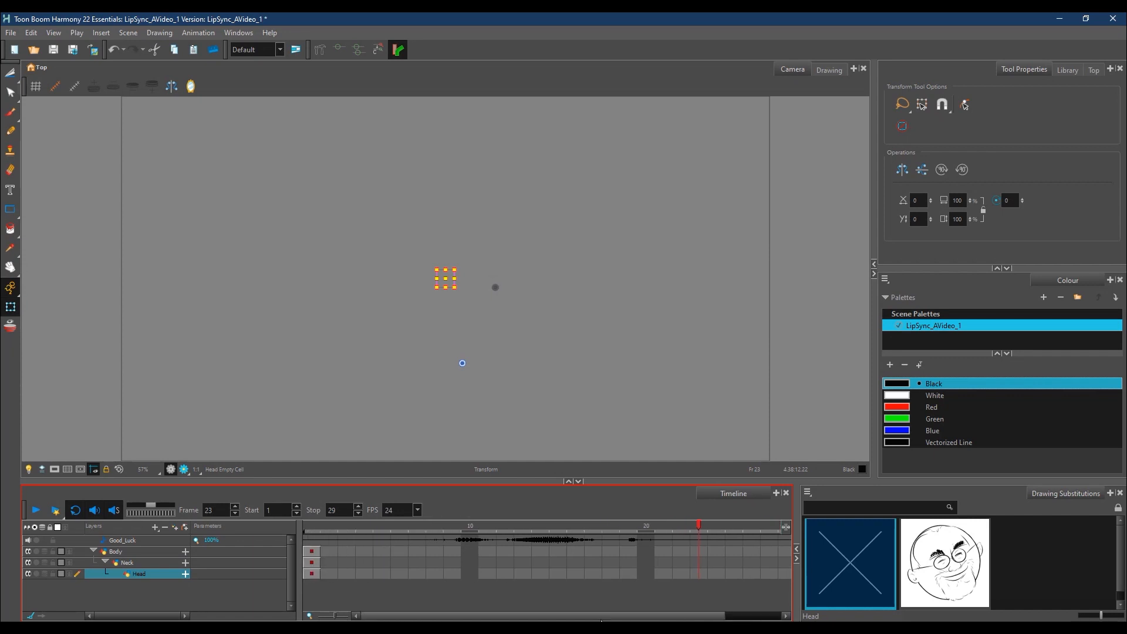
drag(337, 616, 337, 617)
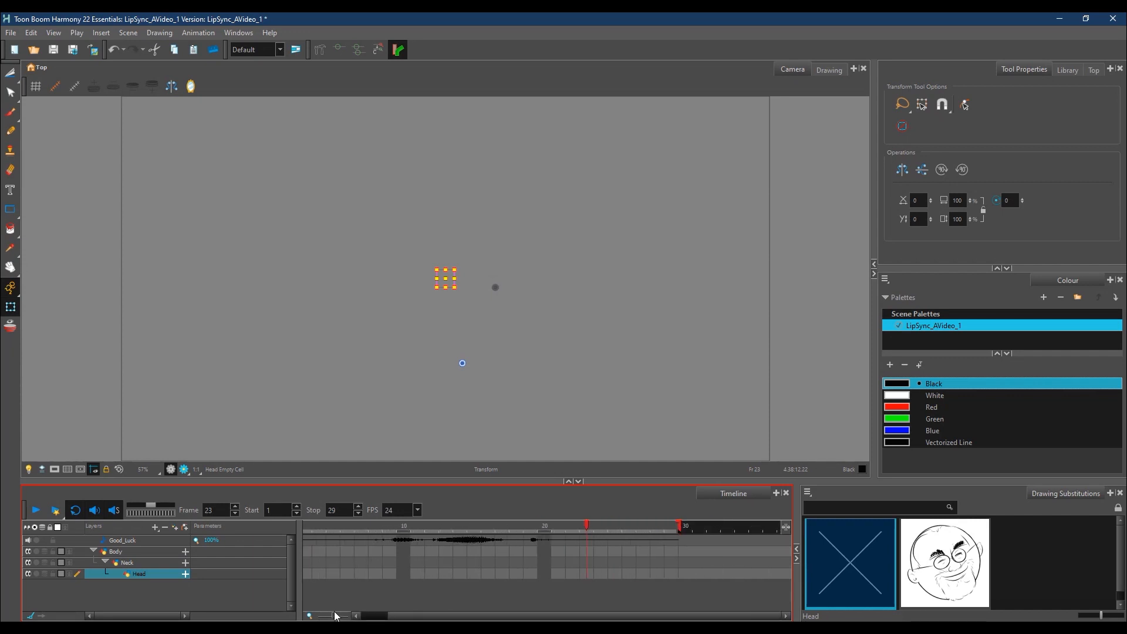
drag(418, 616, 387, 617)
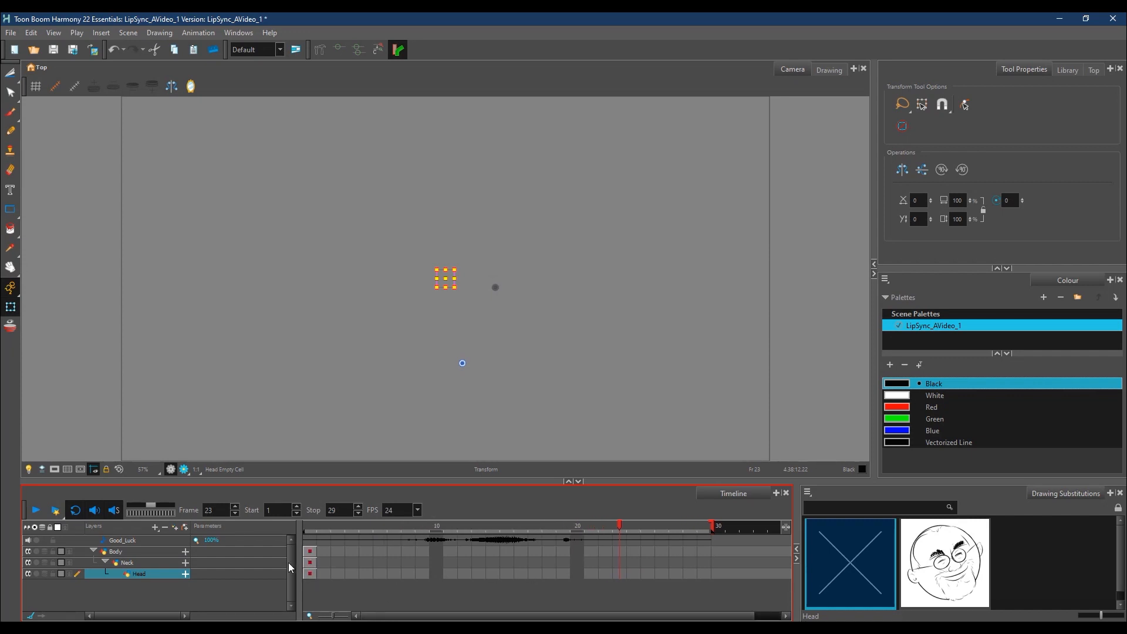
Step: Fill the empty cells of the Body, Neck and Head layers from frame 1 through frame 29
click(311, 551)
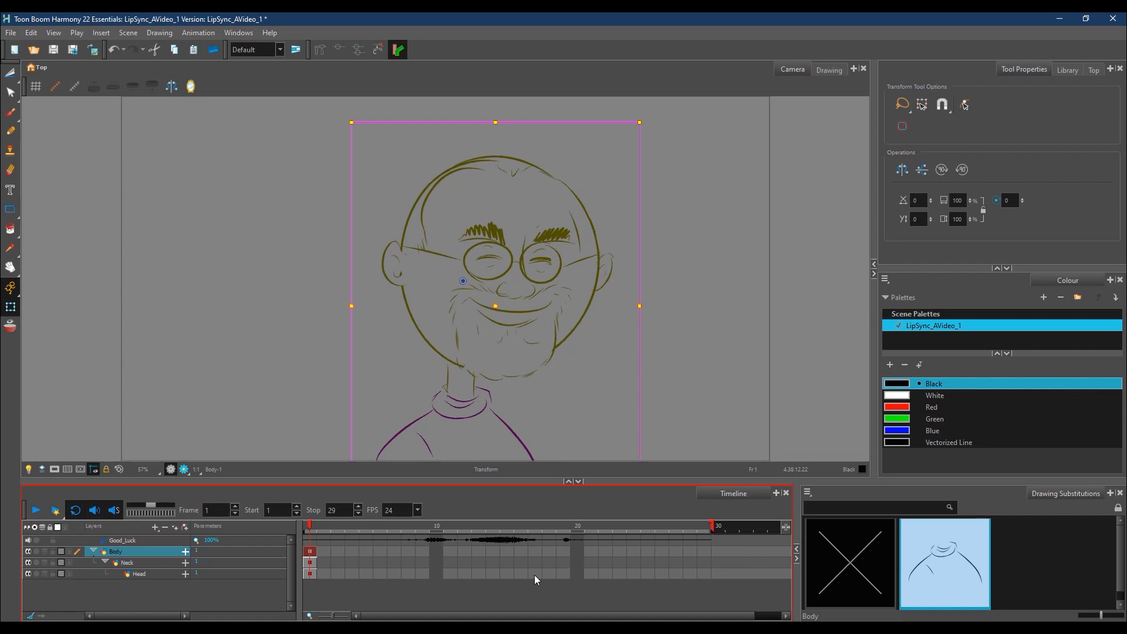
shift+click(711, 576)
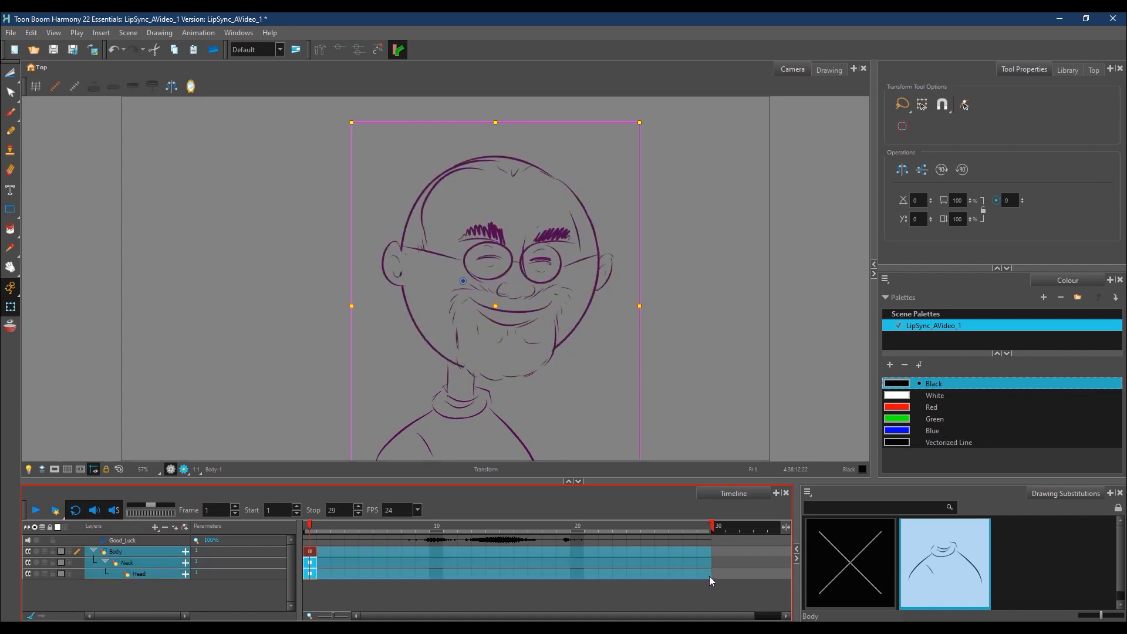
right_click(445, 562)
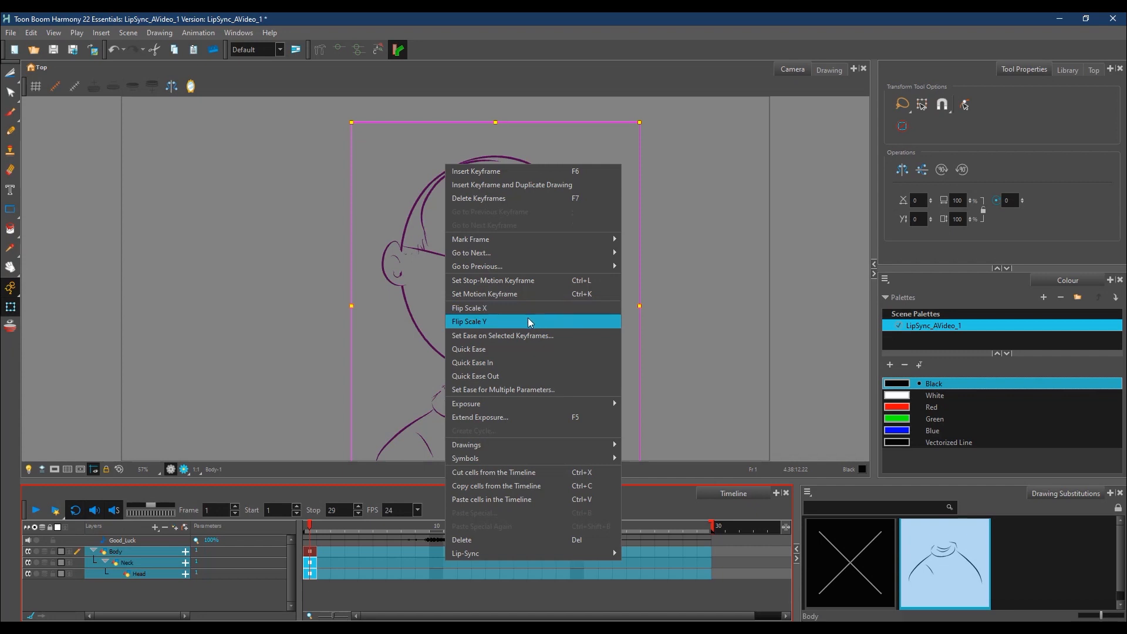
mouse_move(525, 406)
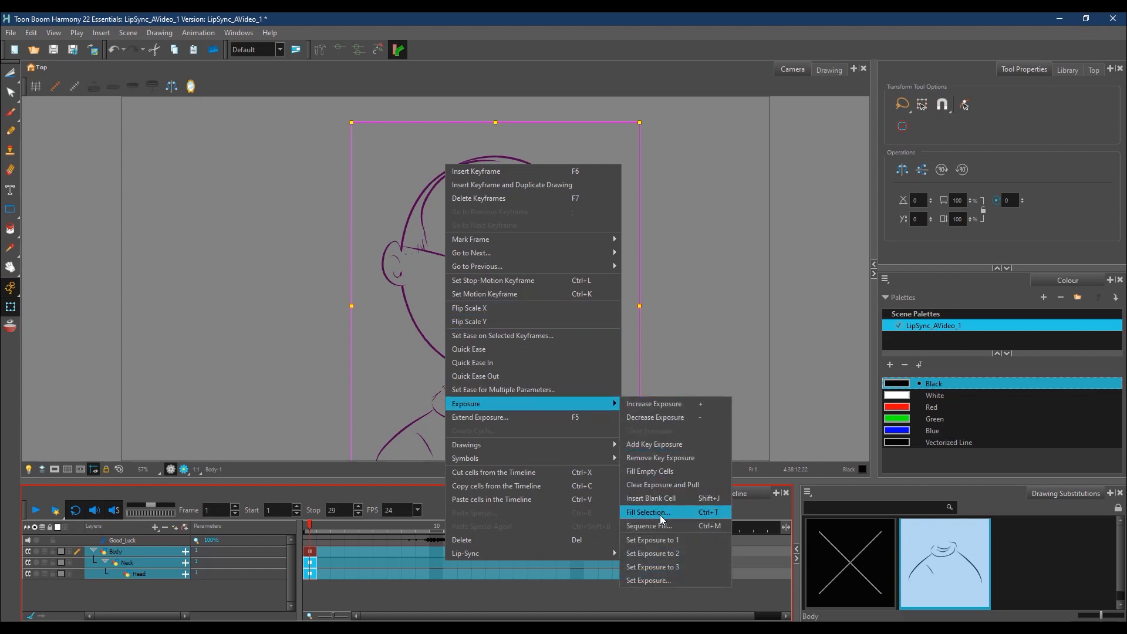
click(667, 472)
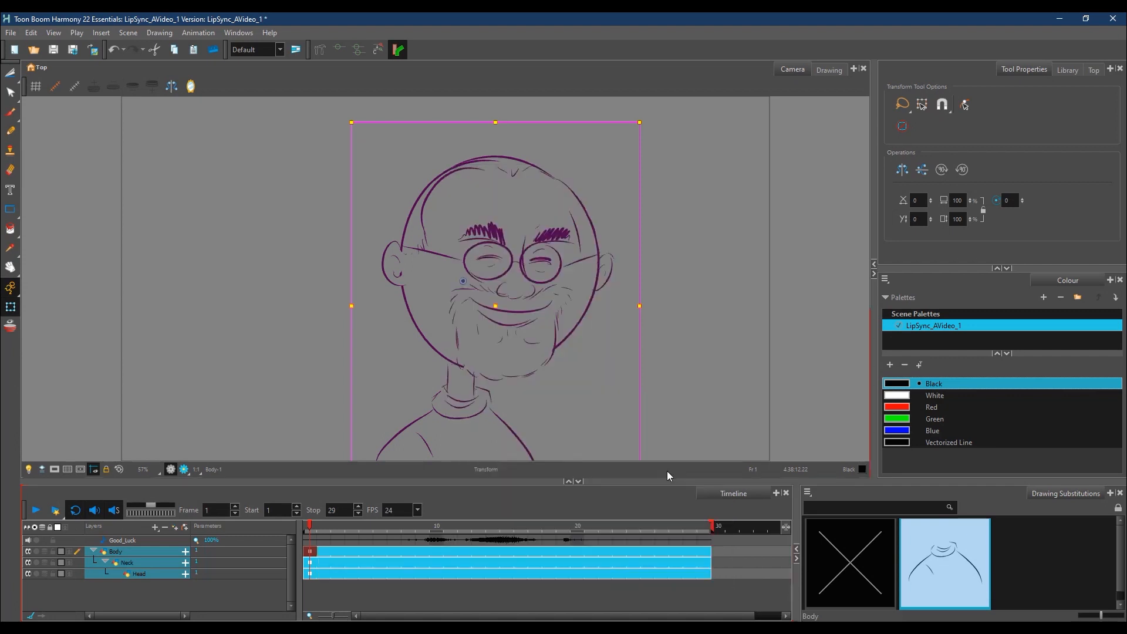
Step: Insert a keyframe at frame 9 on the Body, Neck and Head layers
drag(310, 528, 416, 547)
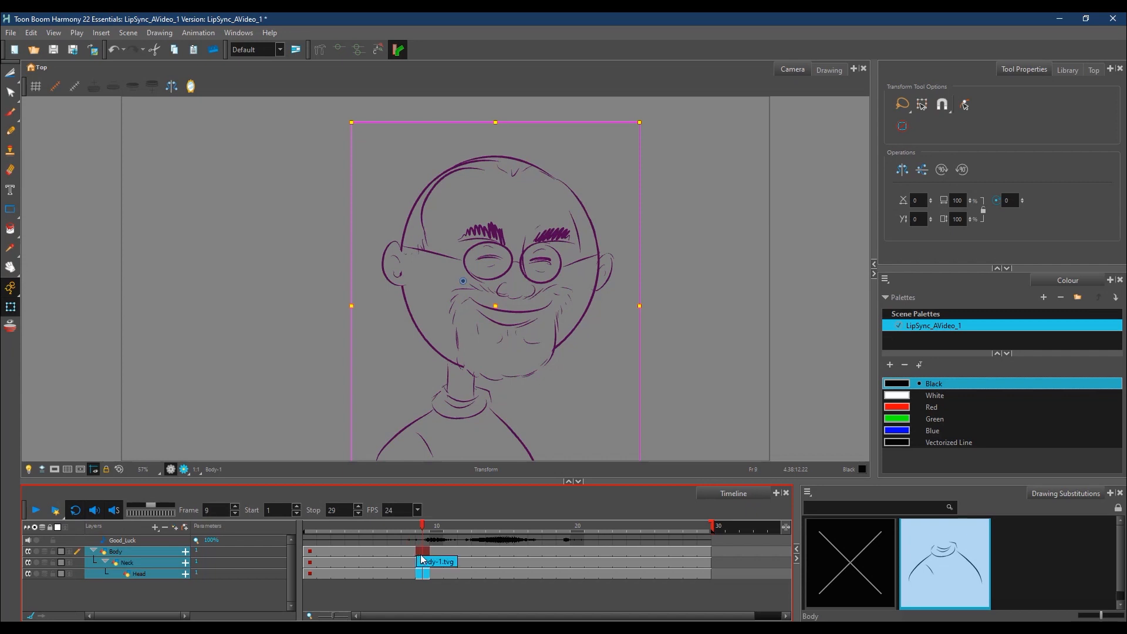
right_click(425, 556)
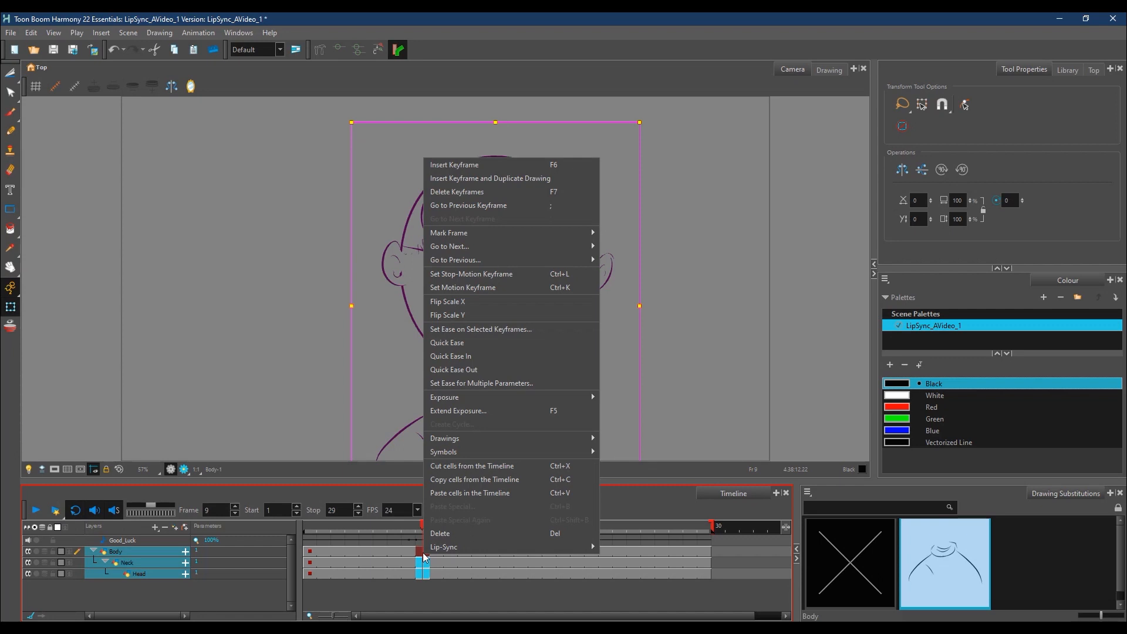
click(492, 168)
Step: At frame 15, place the Body layer's pivot at the lower torso and rotate the whole character slightly counterclockwise
drag(419, 532, 504, 557)
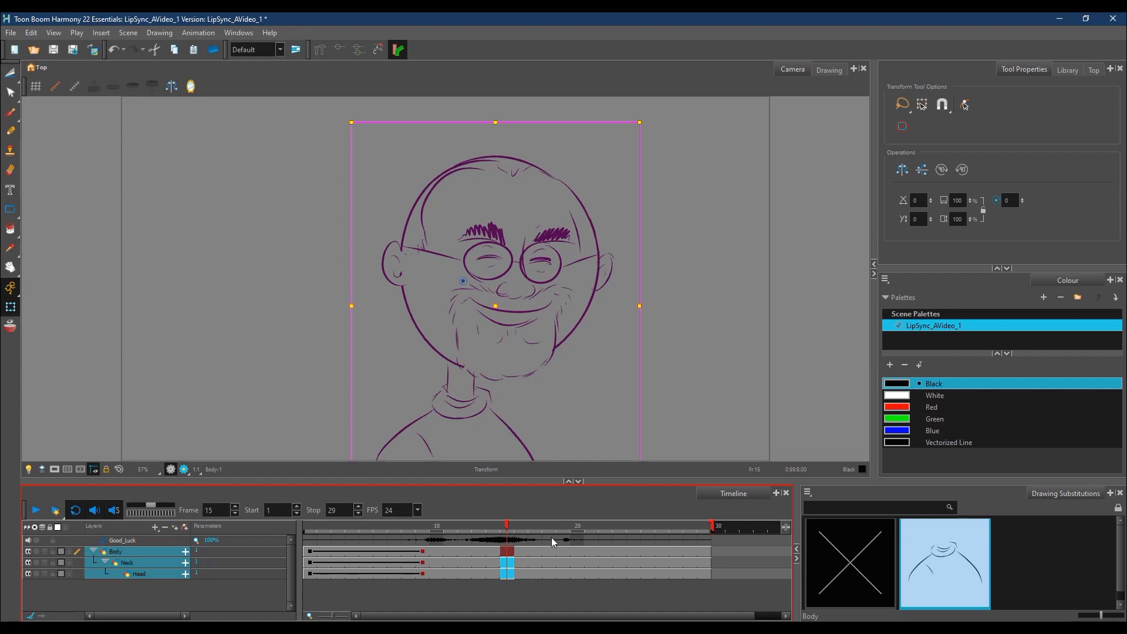
click(126, 552)
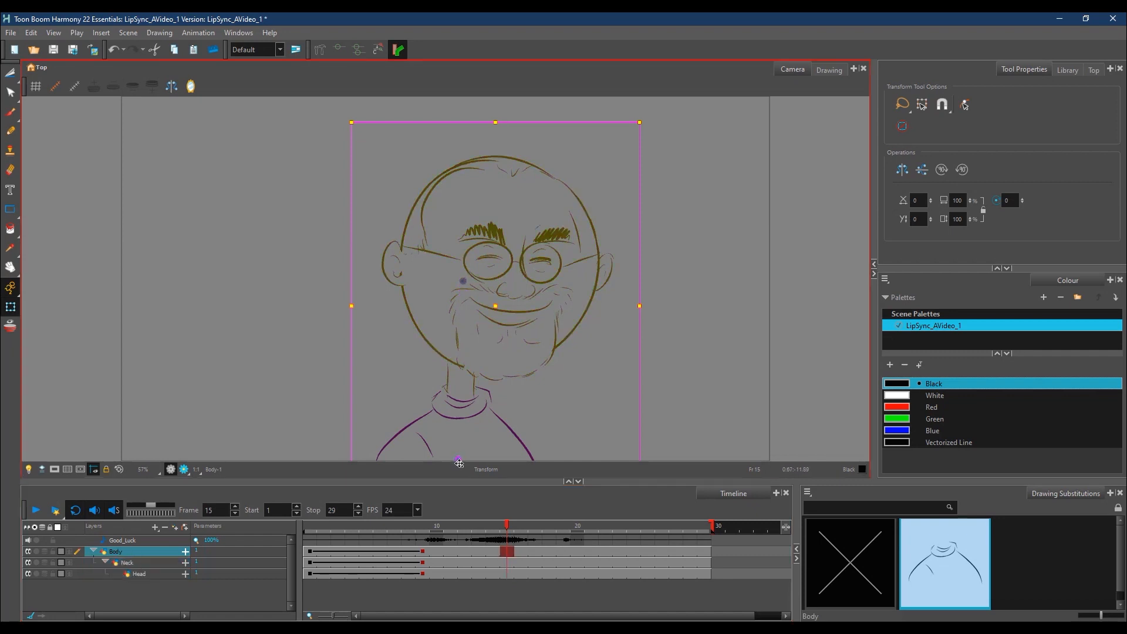
click(652, 124)
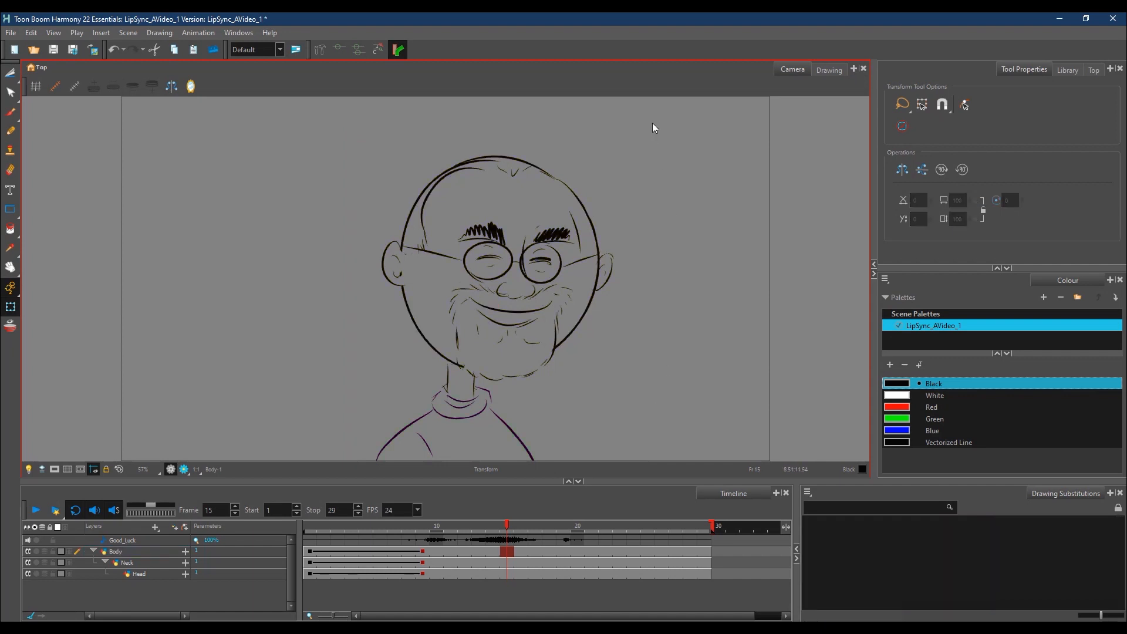
click(129, 554)
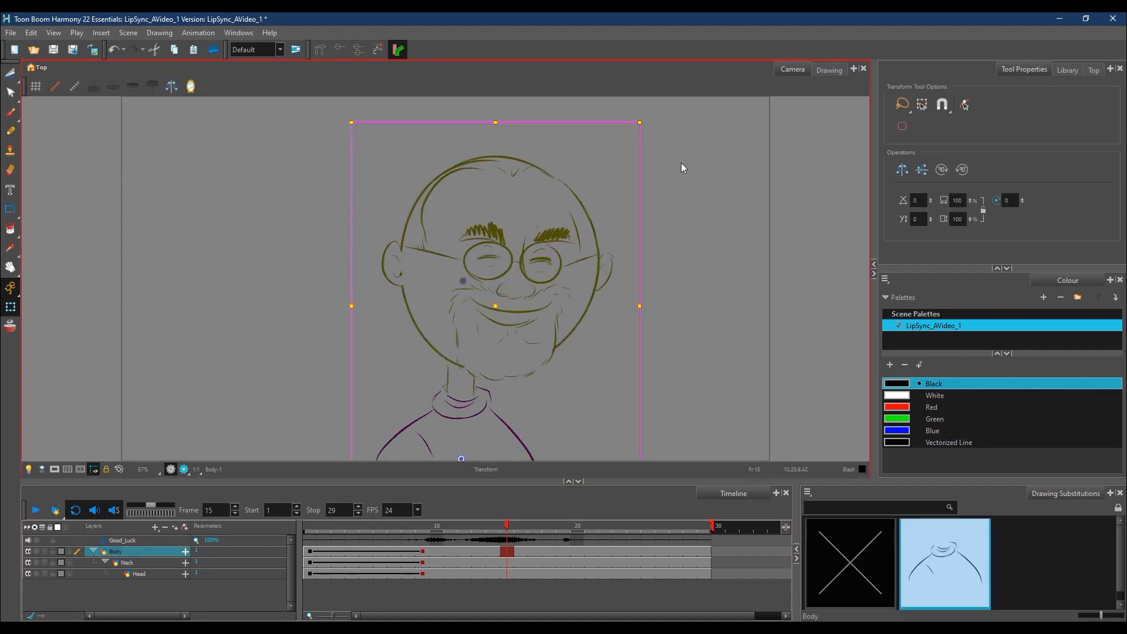
drag(649, 121, 601, 107)
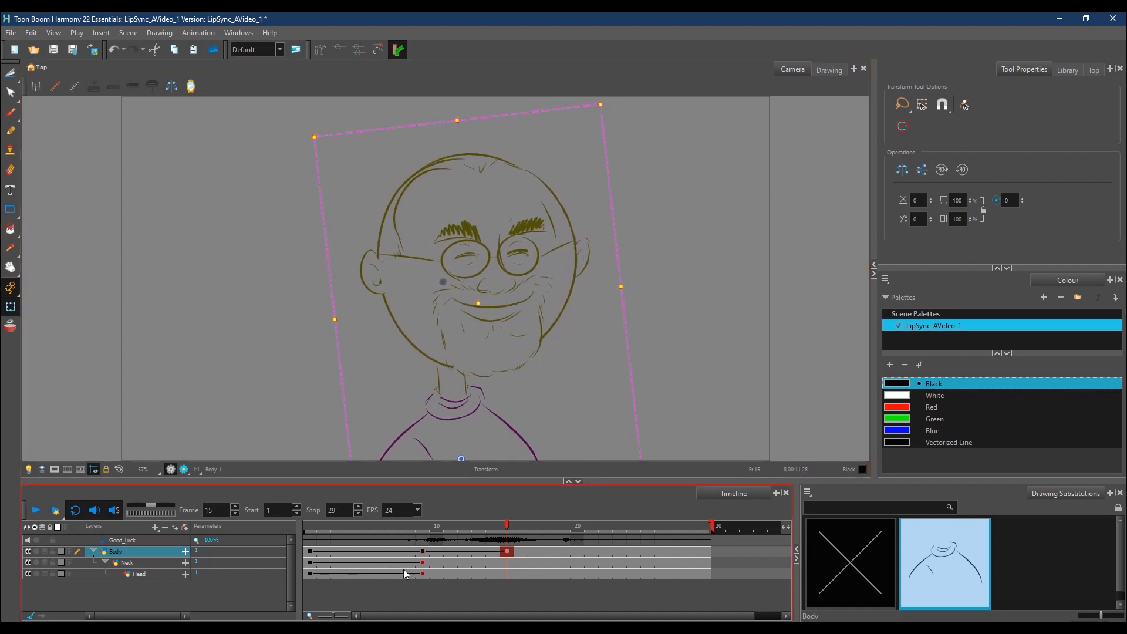
Step: At frame 15, place the Neck layer's pivot at the collar and rotate the neck and head slightly counterclockwise
click(140, 565)
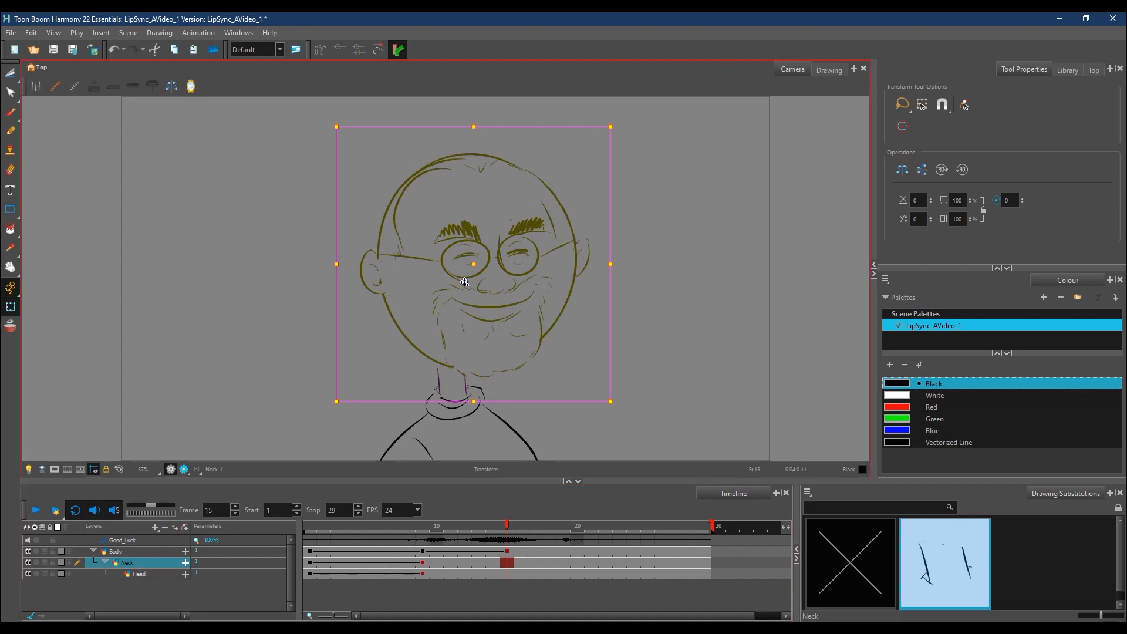
drag(465, 282, 454, 396)
mouse_move(623, 127)
mouse_down()
mouse_move(587, 97)
mouse_move(579, 105)
mouse_up()
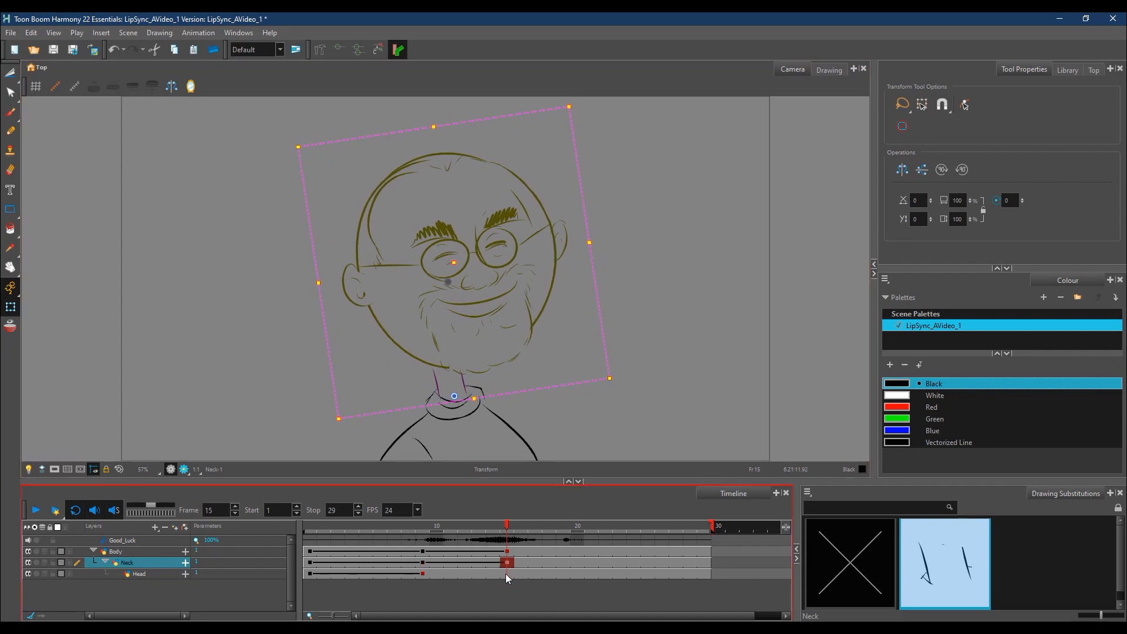
Step: At frame 15, place the Head layer's pivot where the jaw meets the neck and rotate the head slightly counterclockwise
click(147, 575)
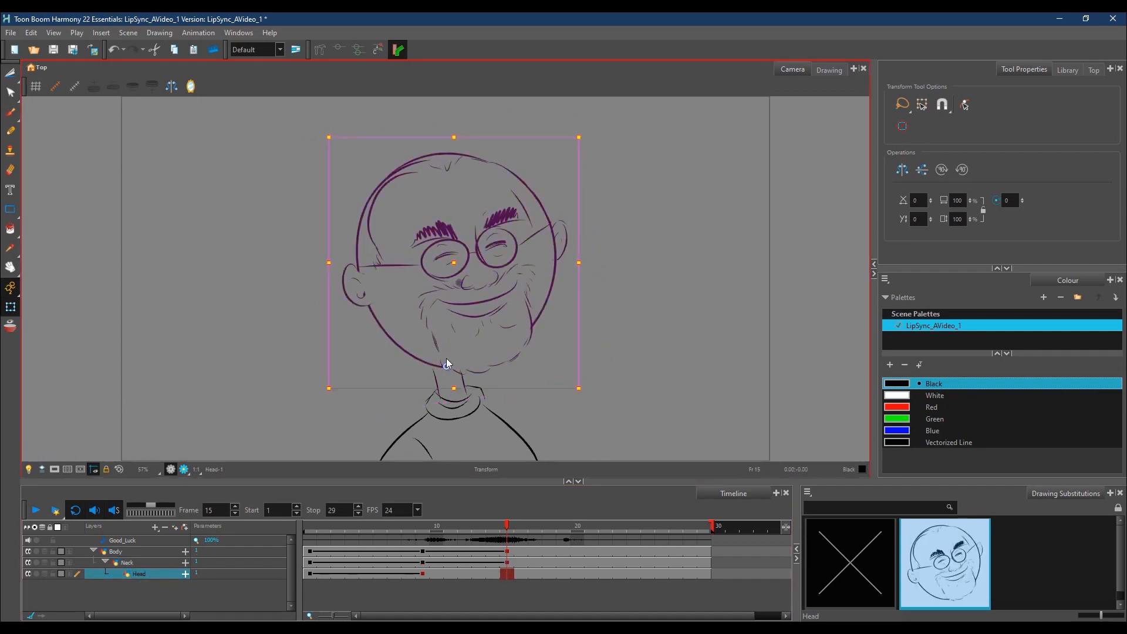
click(591, 130)
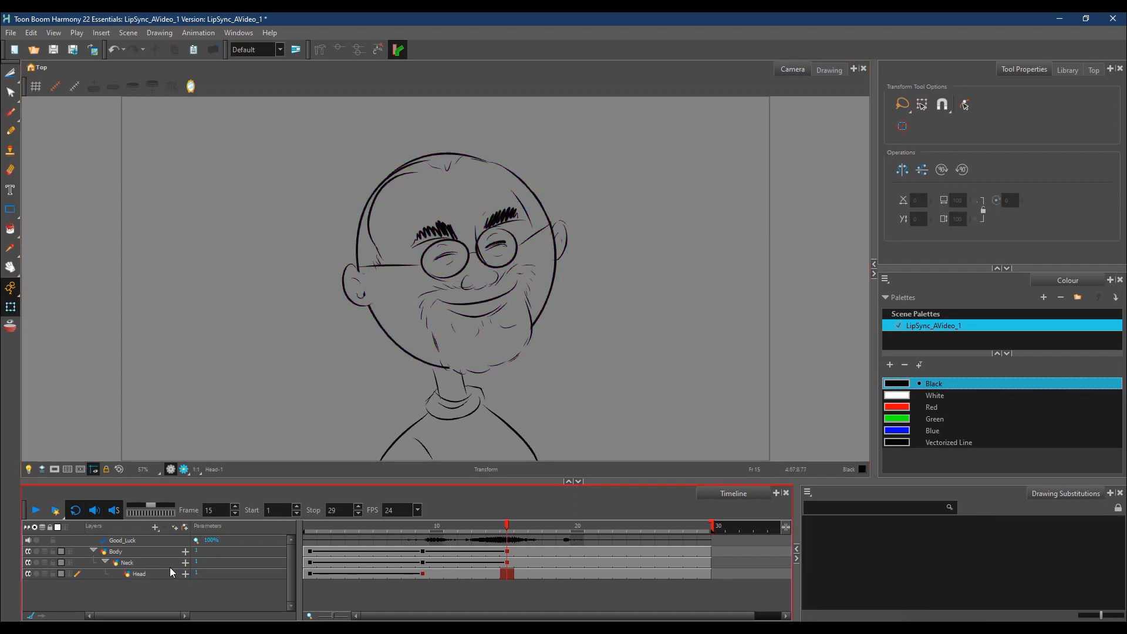
click(143, 576)
drag(459, 283, 447, 364)
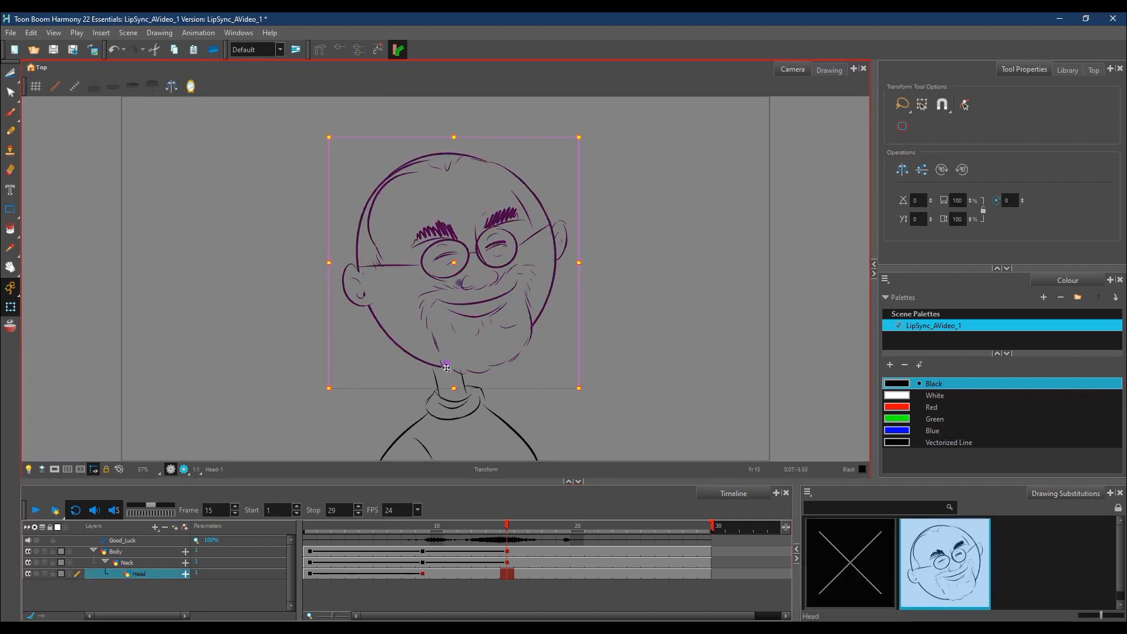
drag(584, 131, 543, 117)
Step: At frame 20, set the Body layer's pivot at the lower torso and rotate the character a touch clockwise
drag(549, 536, 576, 536)
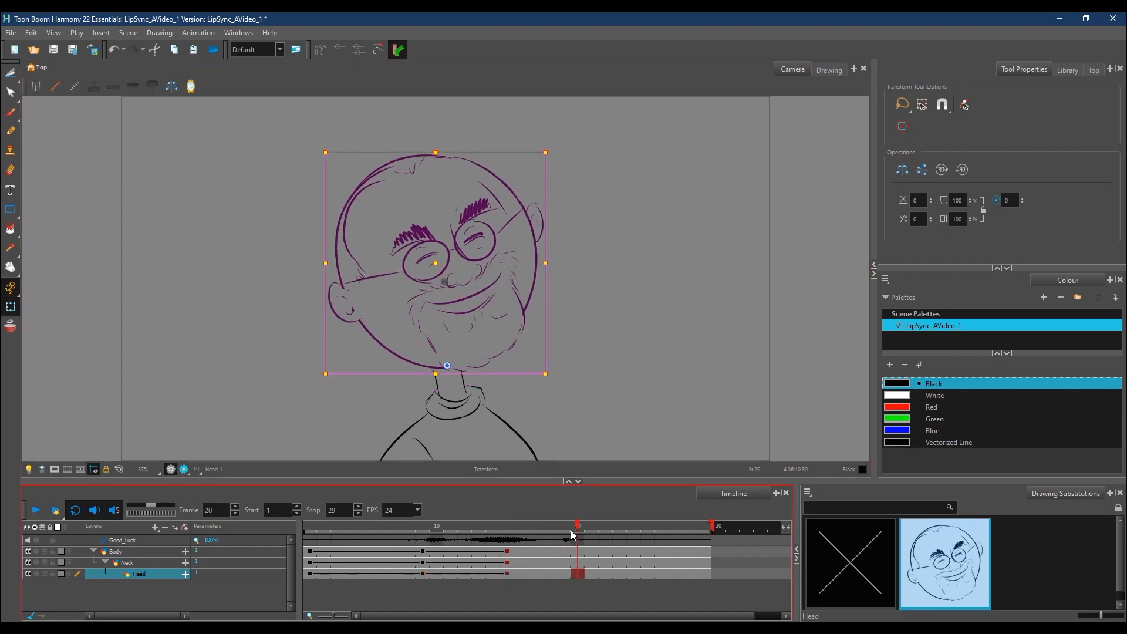
click(143, 553)
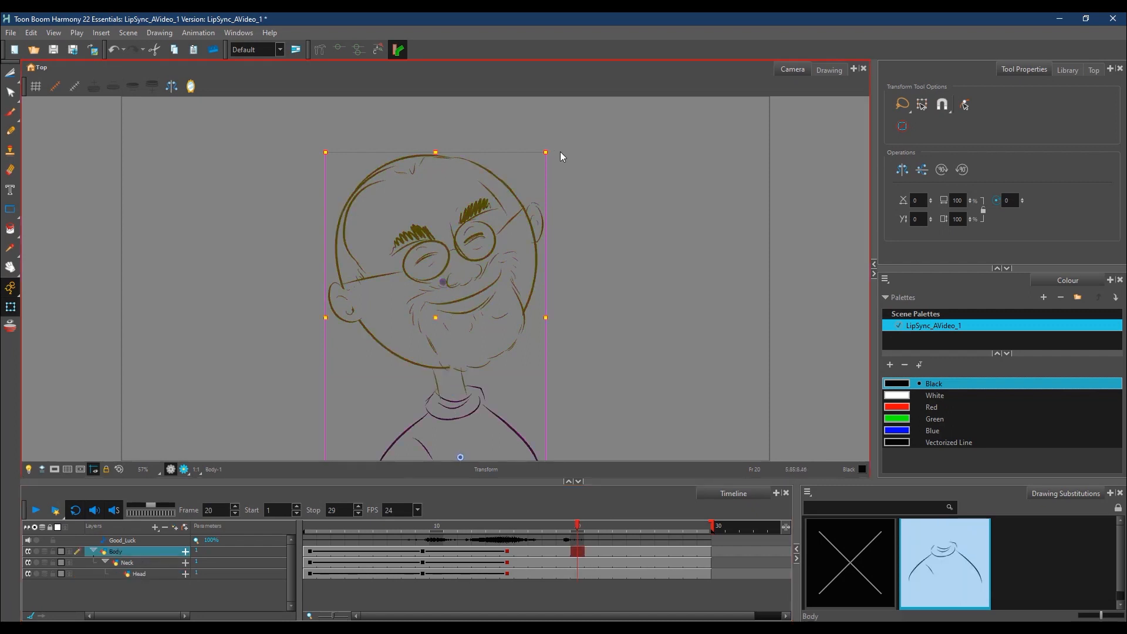
mouse_move(560, 152)
mouse_down()
mouse_move(578, 162)
mouse_move(566, 155)
mouse_up()
Step: At frame 20, set the Neck layer's pivot at the collar and rotate the neck and head a touch clockwise
click(576, 562)
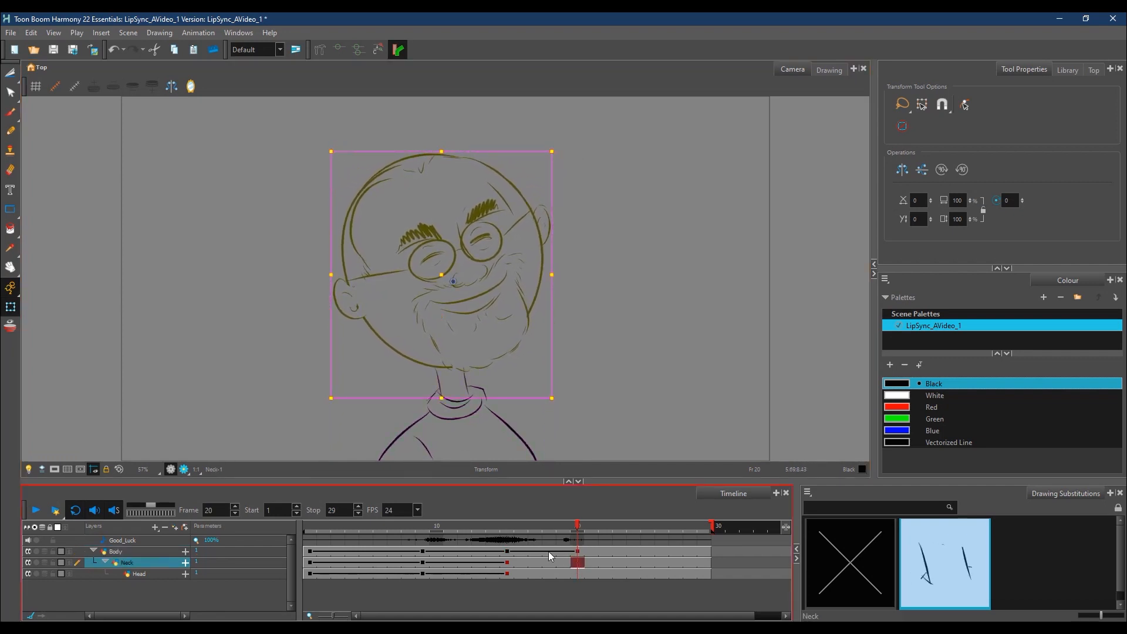
drag(453, 282, 455, 395)
mouse_move(569, 170)
mouse_down()
mouse_move(563, 151)
mouse_move(573, 163)
mouse_up()
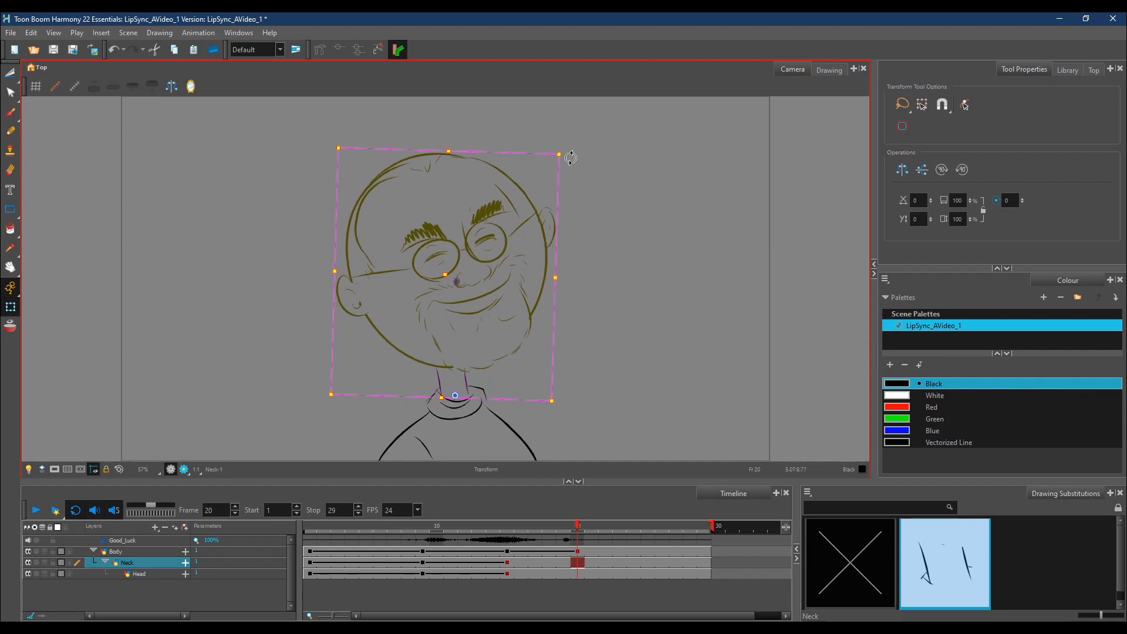
Step: At frame 20, set the Head layer's pivot at the top of the neck and rotate the head a touch clockwise
click(583, 571)
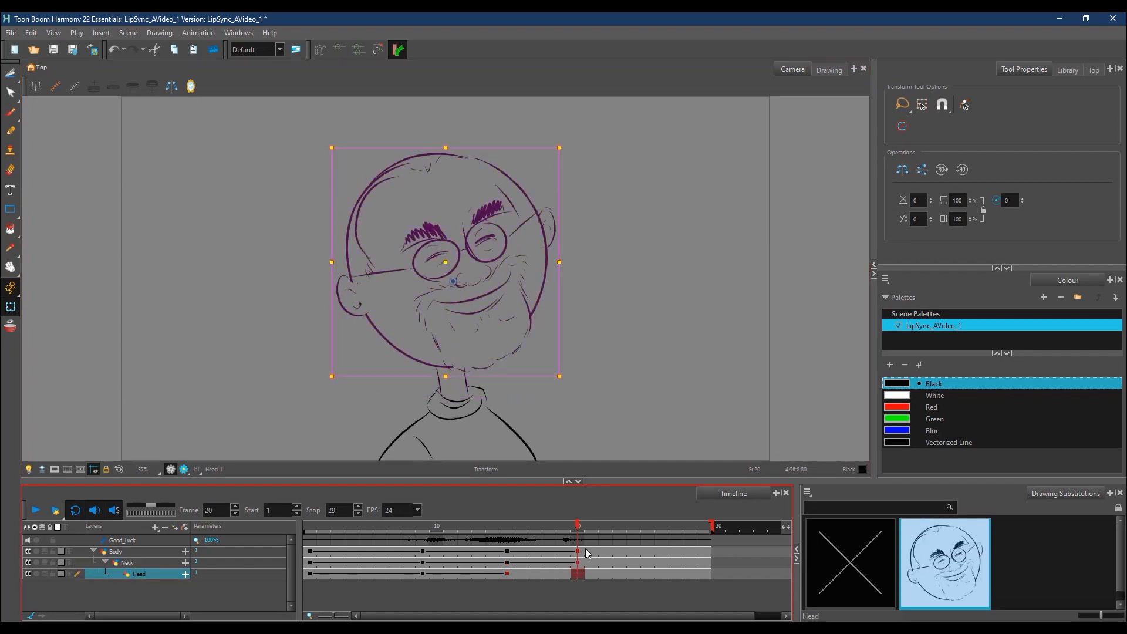
drag(454, 281, 450, 365)
drag(568, 147, 574, 155)
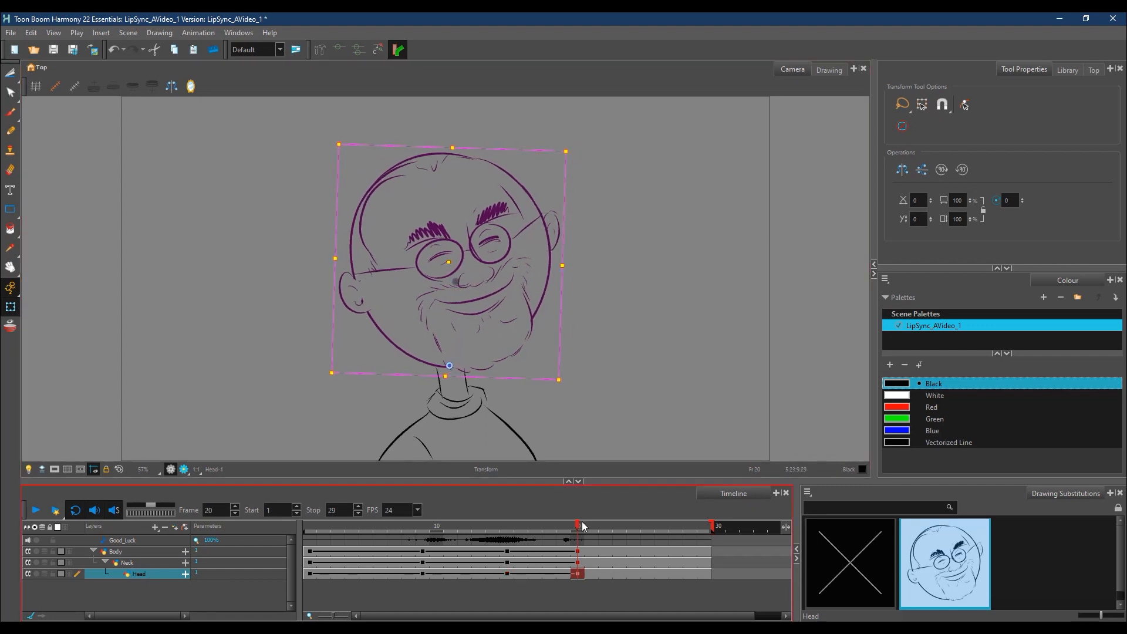
Step: Switch to the Brush tool, then scrub and play back the scene to review the body, neck and head movement against the audio
click(315, 531)
drag(314, 531, 604, 530)
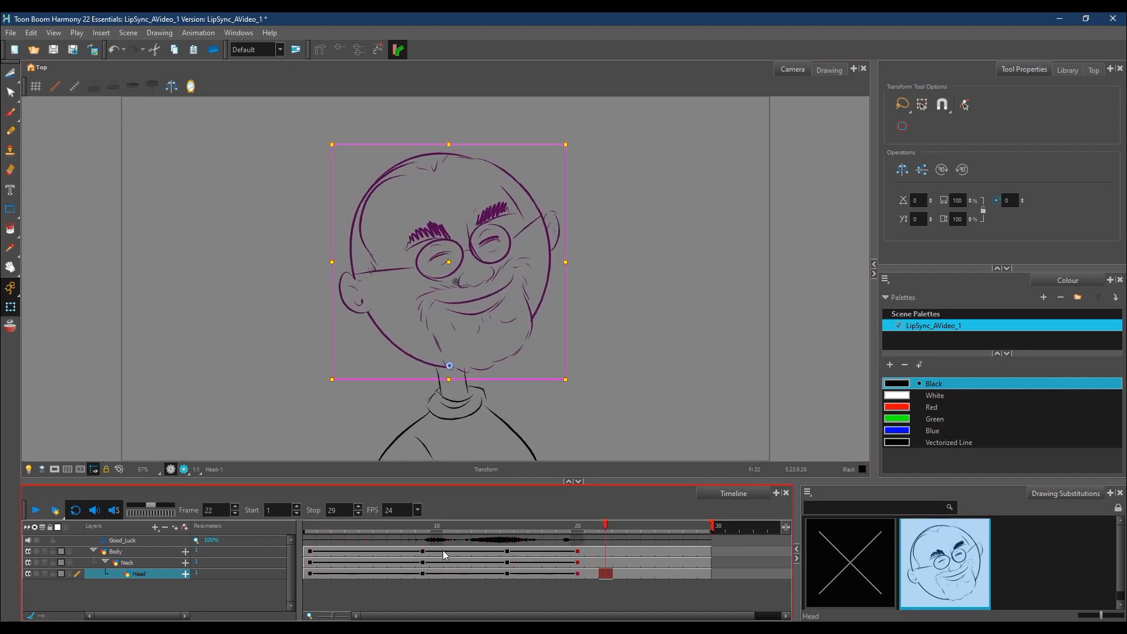
click(15, 115)
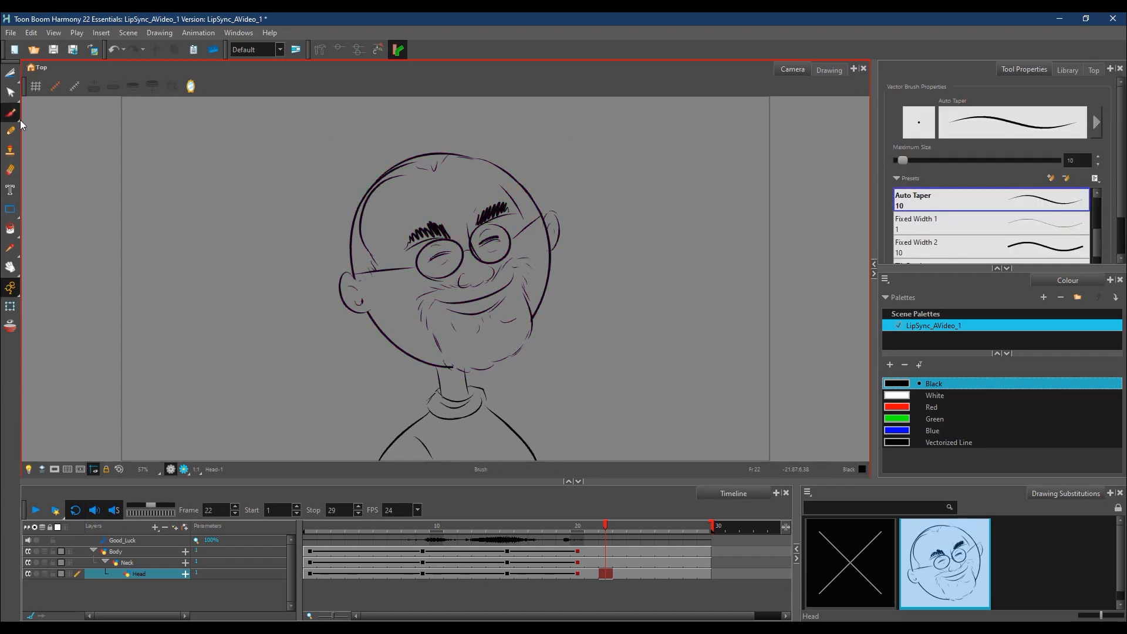
click(36, 510)
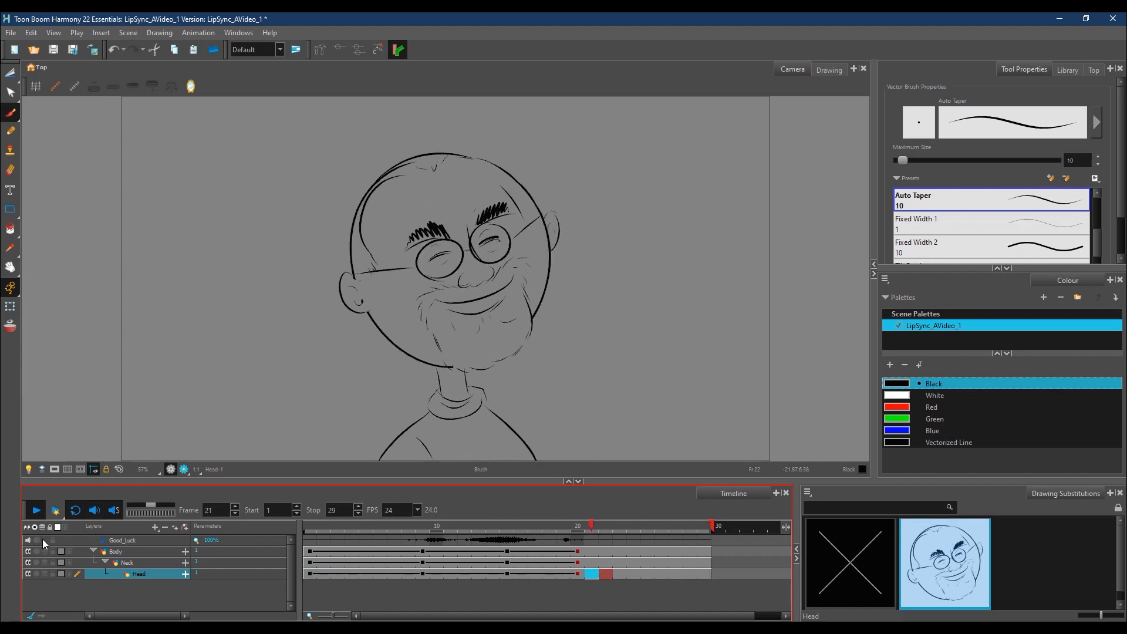
click(36, 511)
mouse_move(443, 524)
mouse_down()
mouse_move(357, 539)
mouse_move(506, 538)
mouse_move(615, 520)
mouse_up()
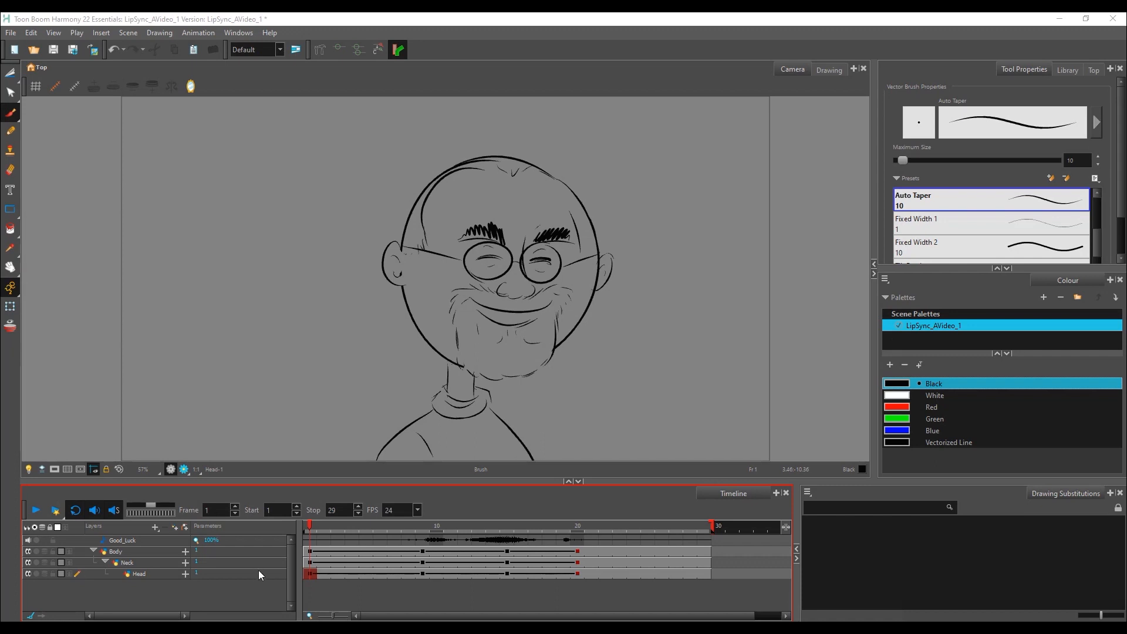
mouse_move(378, 524)
mouse_down()
mouse_move(524, 527)
mouse_move(452, 537)
mouse_up()
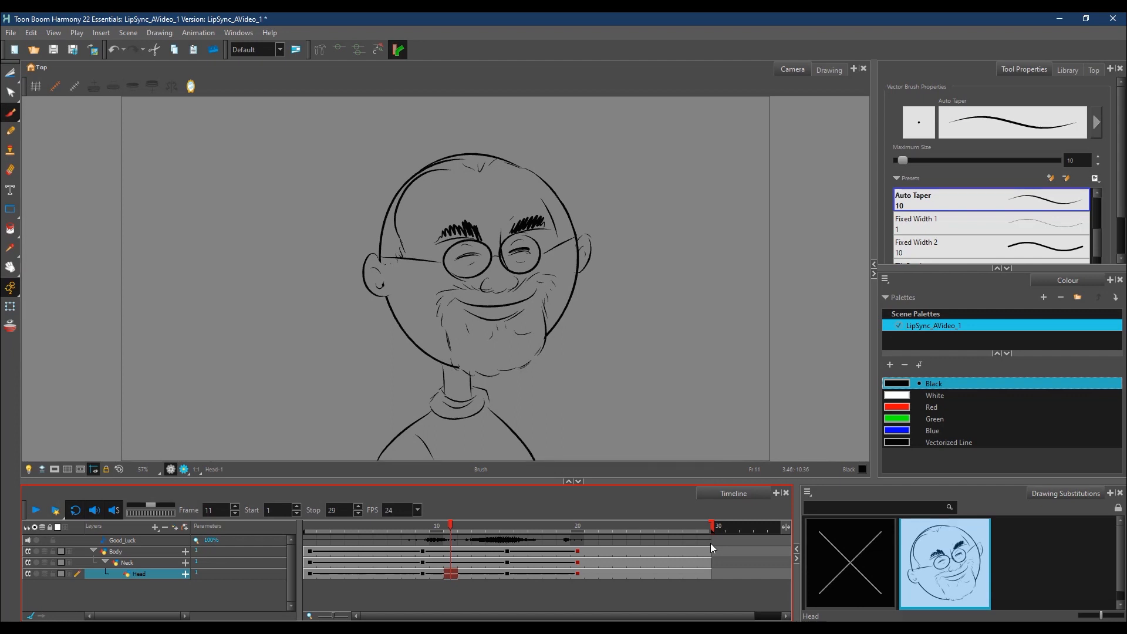
Step: Insert a blank cell on the Head layer at frame 9 and return to that frame
click(421, 530)
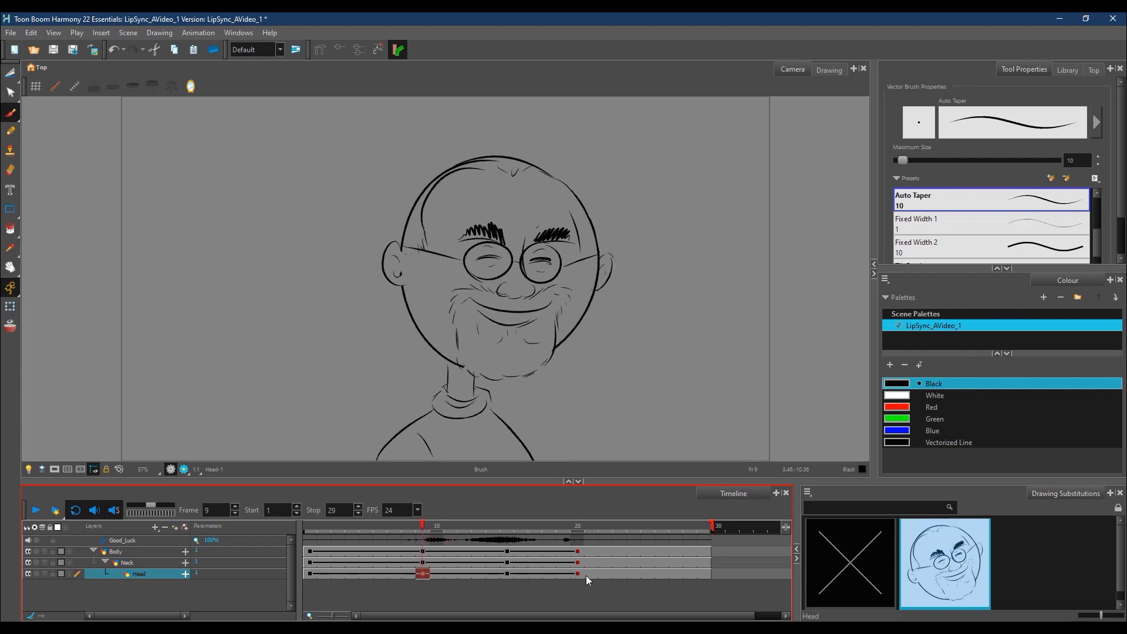
right_click(423, 574)
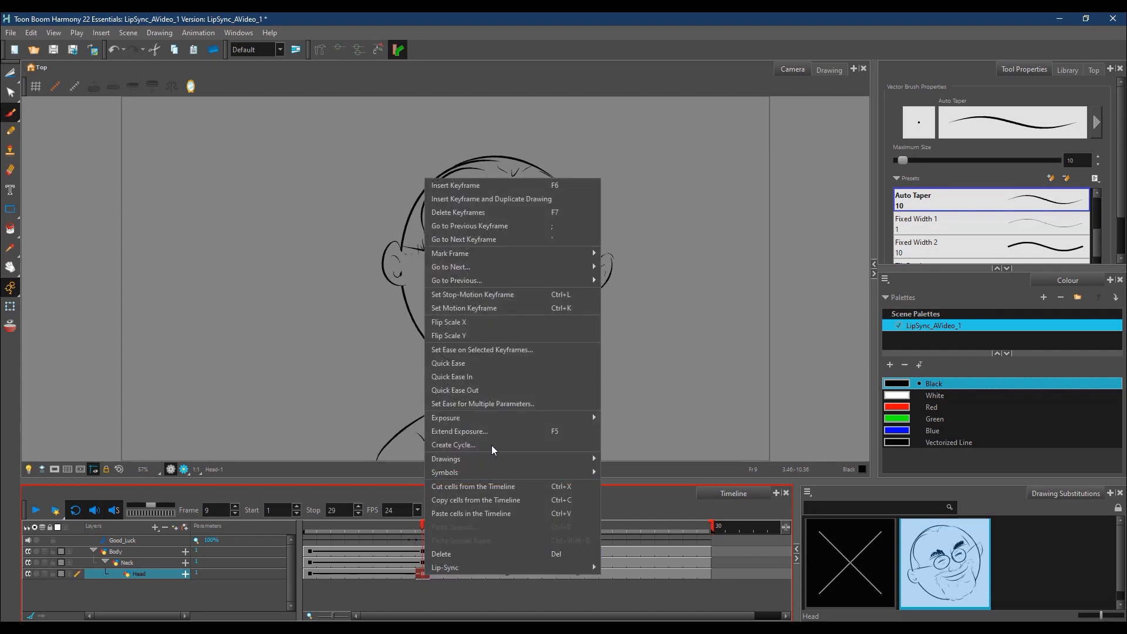
mouse_move(498, 416)
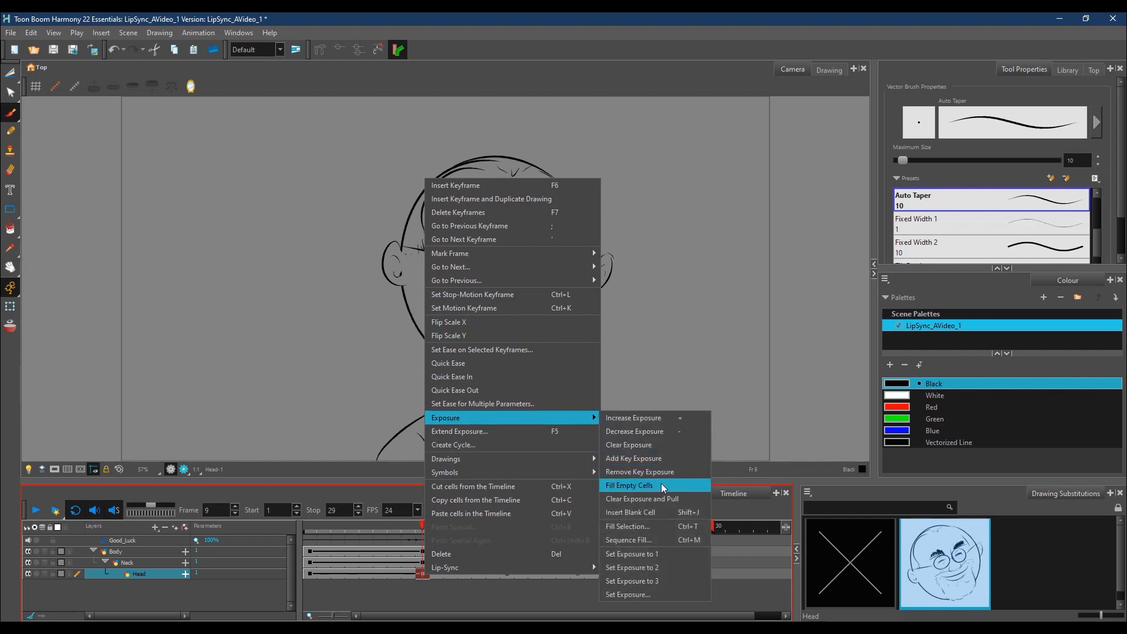
click(652, 514)
mouse_move(431, 528)
mouse_down()
mouse_move(414, 541)
mouse_move(444, 541)
mouse_up()
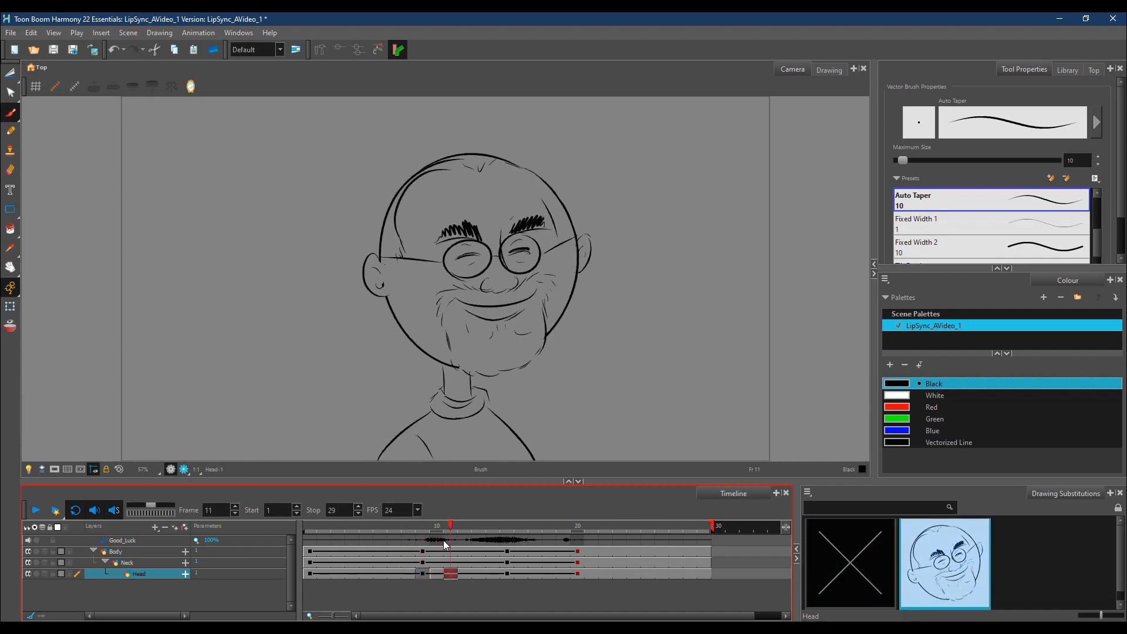
click(425, 570)
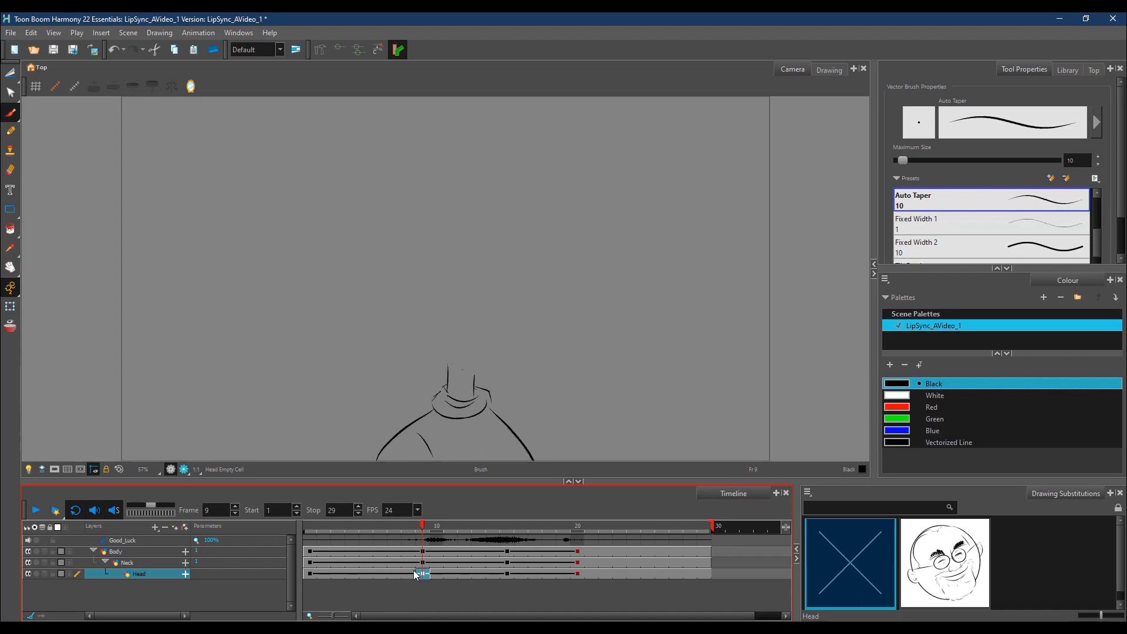
Step: Show the onion skin on the Head layer and narrow its range of previous and next frames around frame 9
click(10, 328)
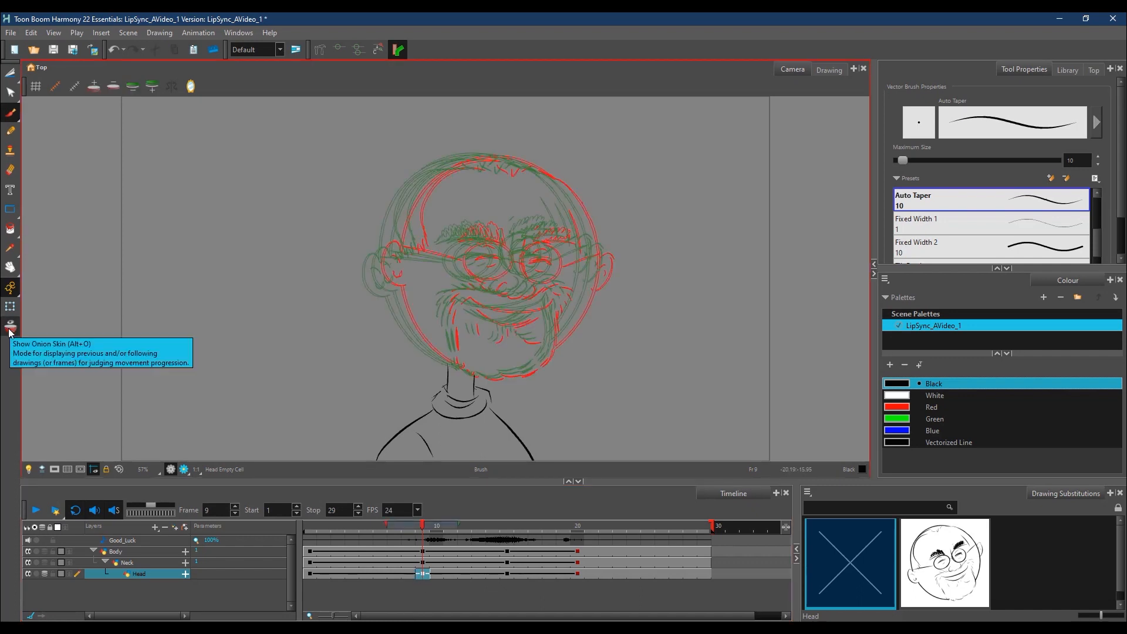
drag(387, 525, 451, 521)
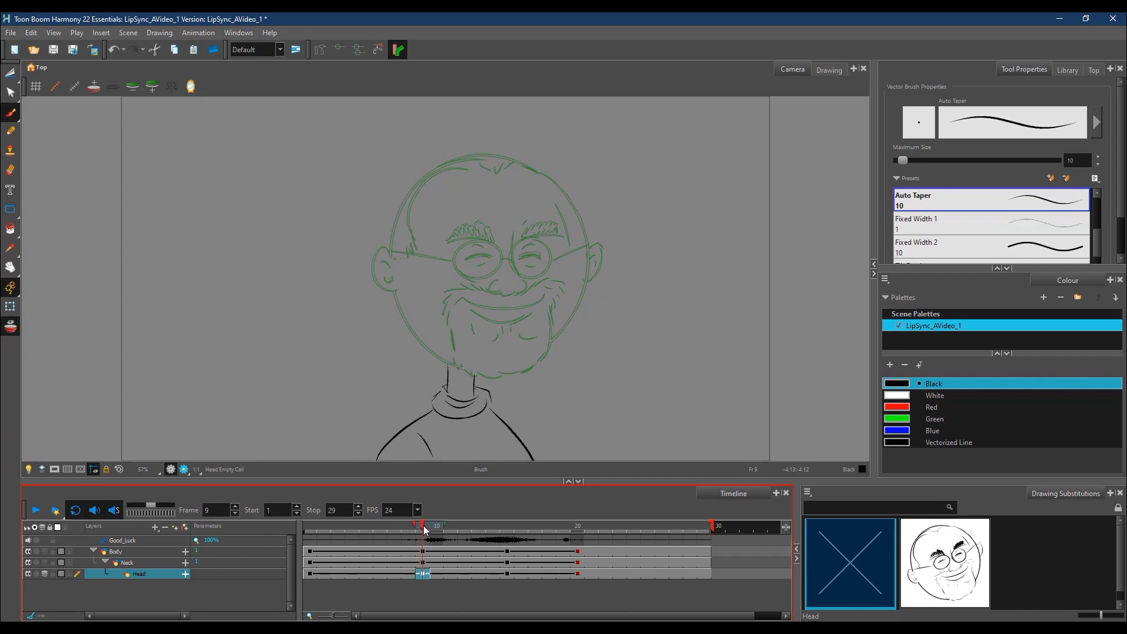
mouse_move(424, 526)
mouse_down()
mouse_move(437, 528)
mouse_move(427, 533)
mouse_up()
mouse_move(443, 524)
mouse_down()
mouse_move(402, 526)
mouse_move(446, 530)
mouse_up()
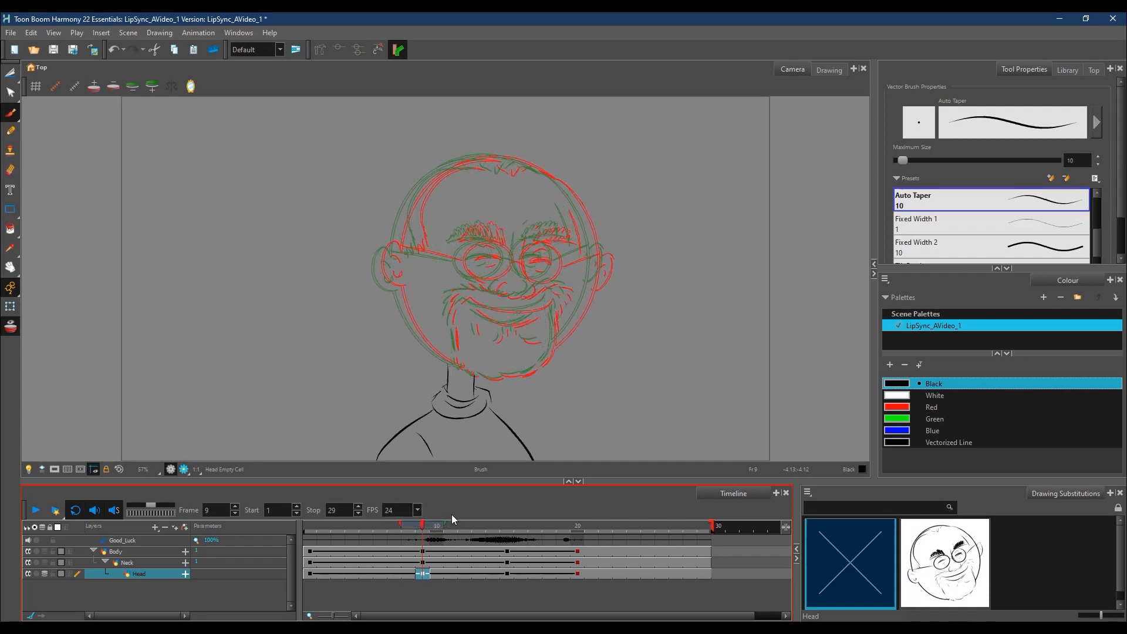
Step: Brush a round outline of the head over the onion skin in the Head layer's cell at frame 9
drag(395, 250, 413, 199)
mouse_move(395, 242)
mouse_down()
mouse_move(450, 168)
mouse_move(476, 156)
mouse_up()
mouse_move(398, 289)
mouse_down()
mouse_move(438, 353)
mouse_move(428, 346)
mouse_move(485, 377)
mouse_up()
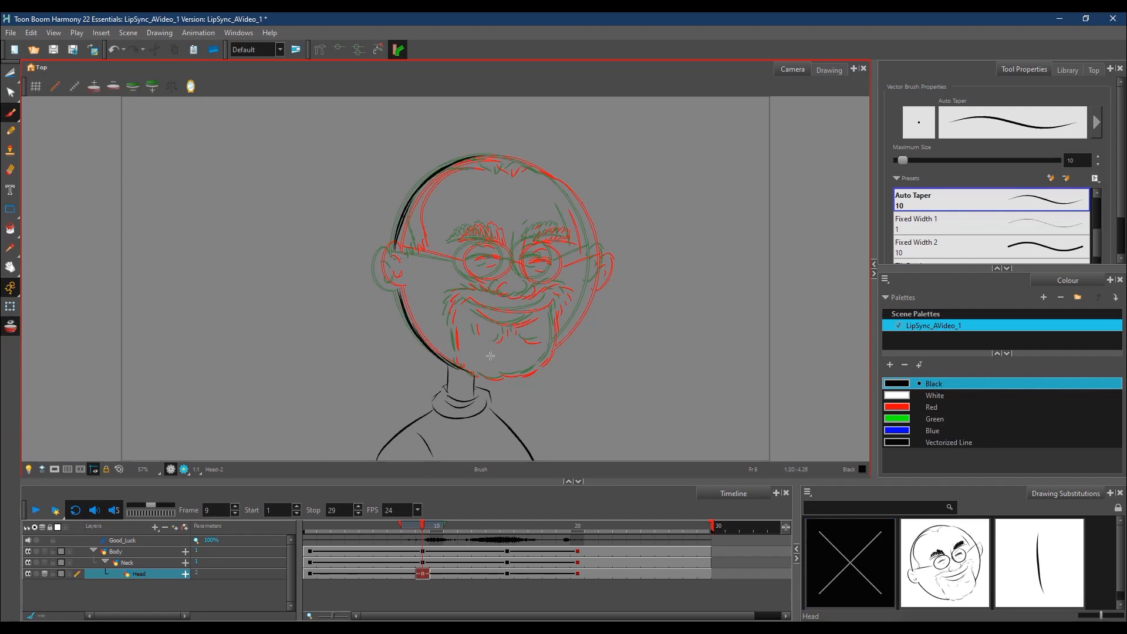
mouse_move(559, 183)
mouse_down()
mouse_move(587, 229)
mouse_move(588, 304)
mouse_move(551, 348)
mouse_move(469, 372)
mouse_move(517, 372)
mouse_move(576, 326)
mouse_up()
mouse_move(445, 169)
mouse_down()
mouse_move(543, 170)
mouse_move(514, 167)
mouse_move(558, 188)
mouse_move(590, 283)
mouse_up()
click(481, 583)
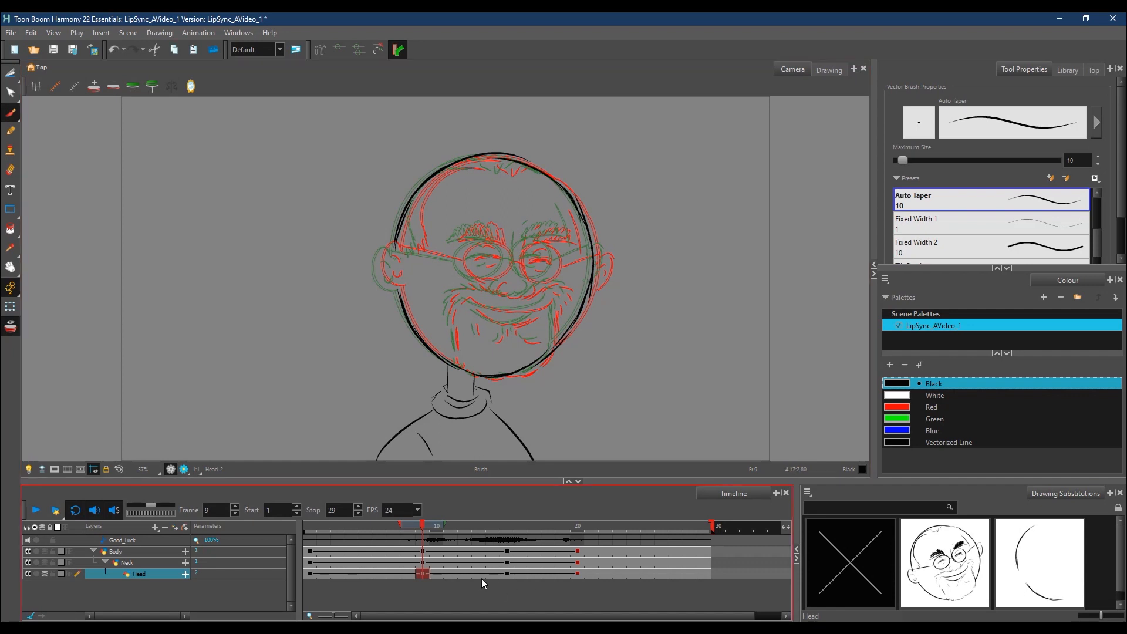
Step: Clear the Head layer's drawing exposure from frame 10 to the end of the scene and return to frame 9
click(438, 575)
shift+click(709, 574)
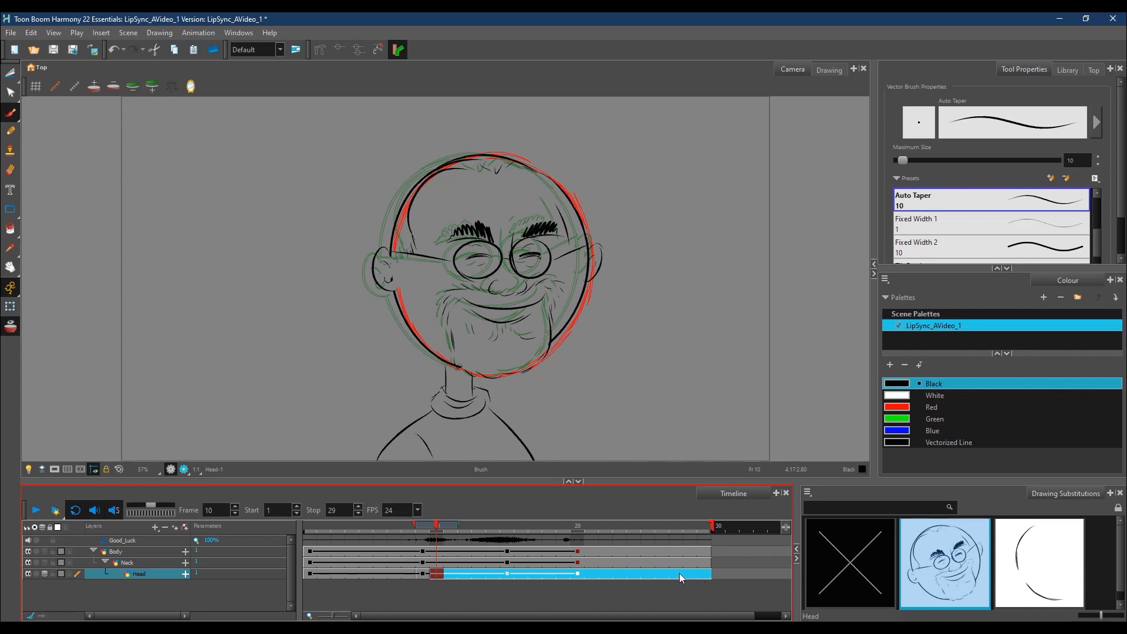
right_click(684, 576)
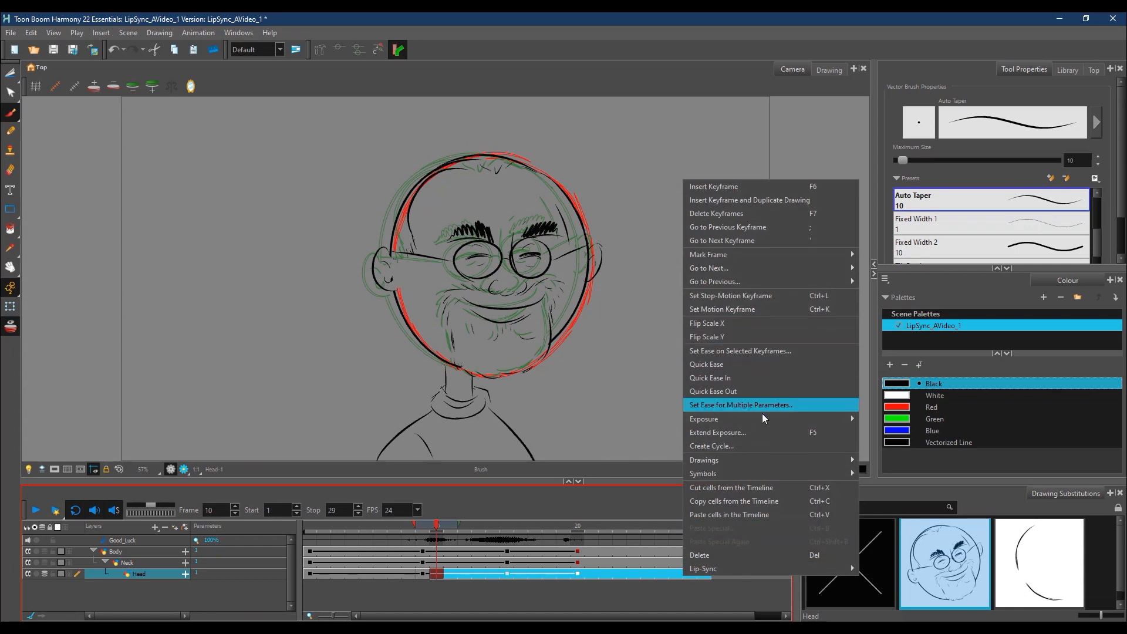
mouse_move(758, 420)
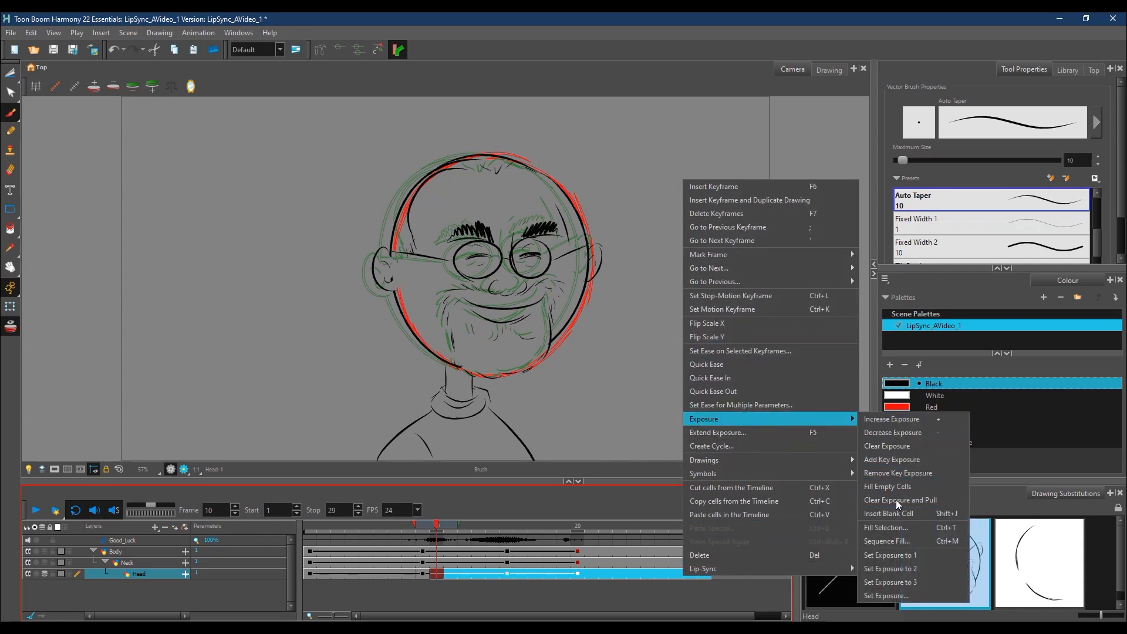
click(894, 446)
click(426, 574)
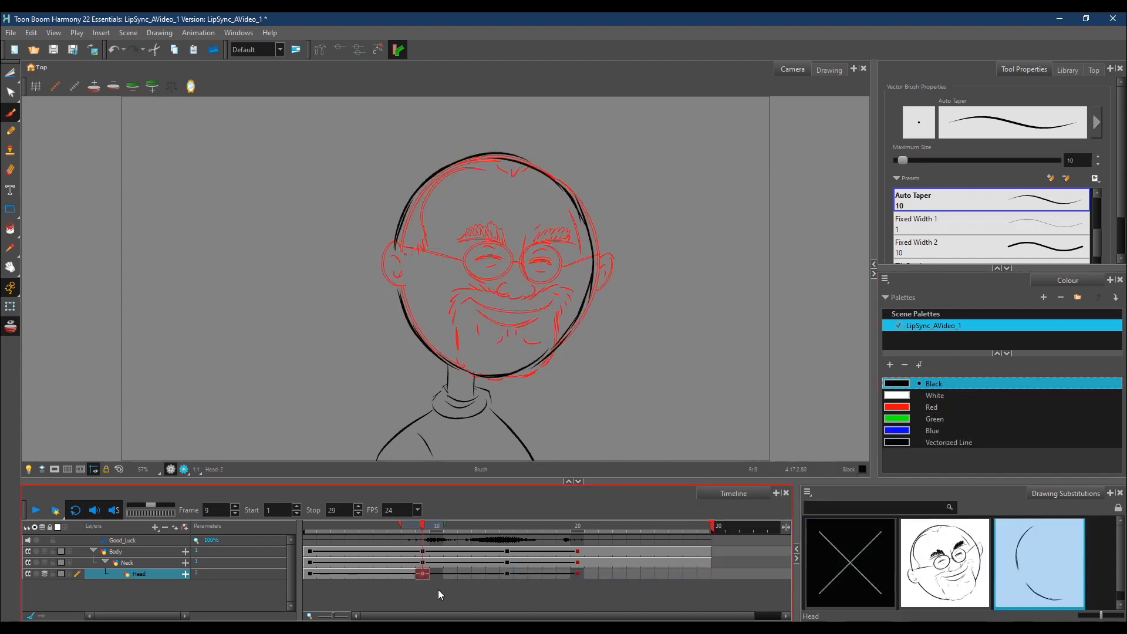
Step: Fill the empty Head cells from frame 9 to the end of the scene with the new outline drawing
right_click(702, 579)
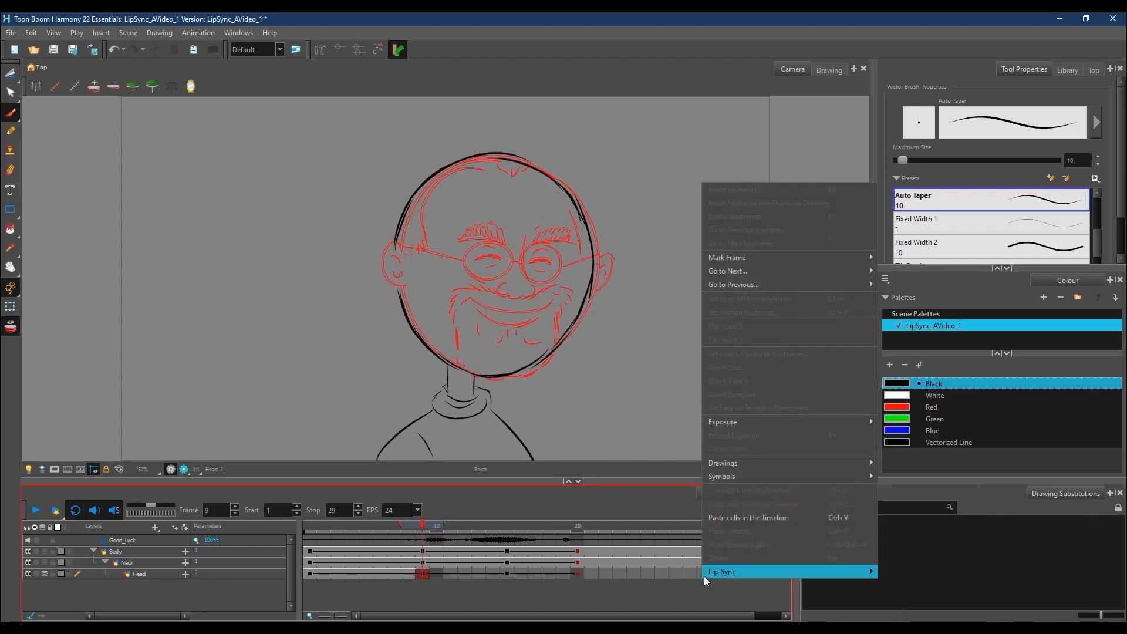
click(428, 578)
shift+click(707, 573)
right_click(704, 575)
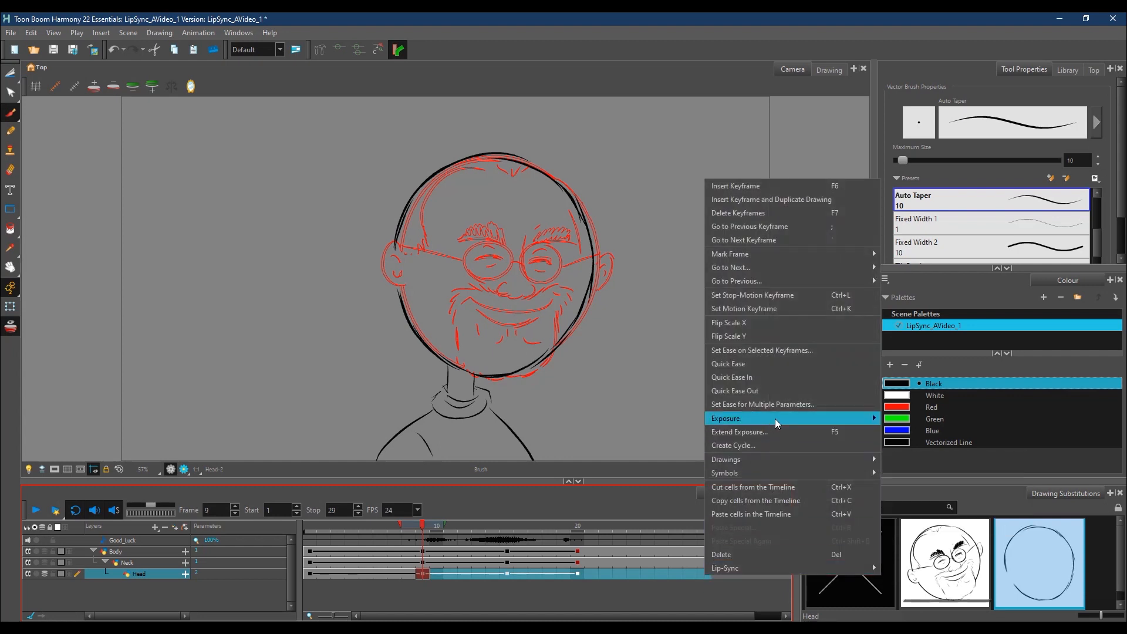
mouse_move(770, 418)
click(935, 485)
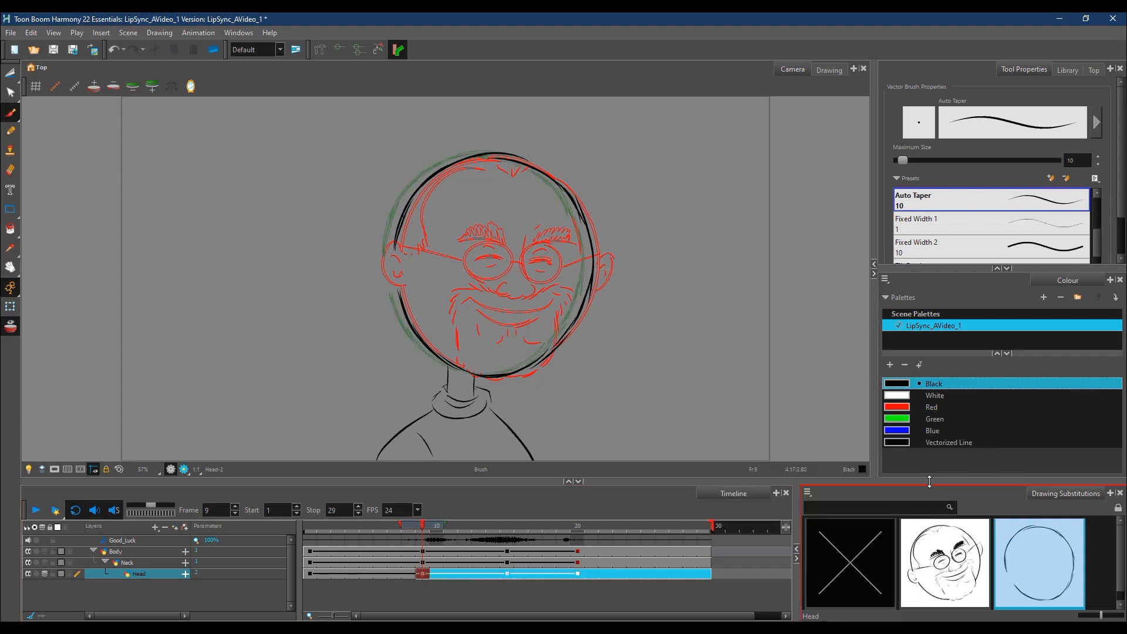
Step: Hide the onion skin and scrub between frames 4 and 20 to review where the head drawings change
click(421, 527)
click(12, 327)
mouse_move(423, 528)
mouse_down()
mouse_move(364, 534)
mouse_move(705, 526)
mouse_move(303, 541)
mouse_move(734, 530)
mouse_move(376, 547)
mouse_up()
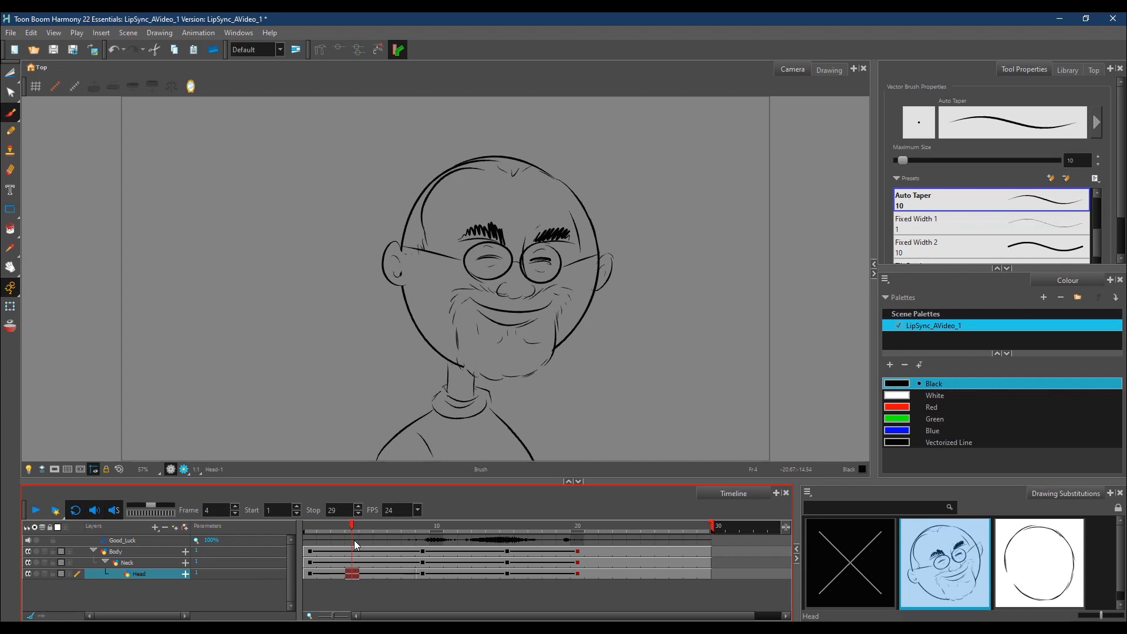
mouse_move(355, 525)
mouse_down()
mouse_move(636, 534)
mouse_move(447, 574)
mouse_move(557, 574)
mouse_move(429, 583)
mouse_move(489, 583)
mouse_up()
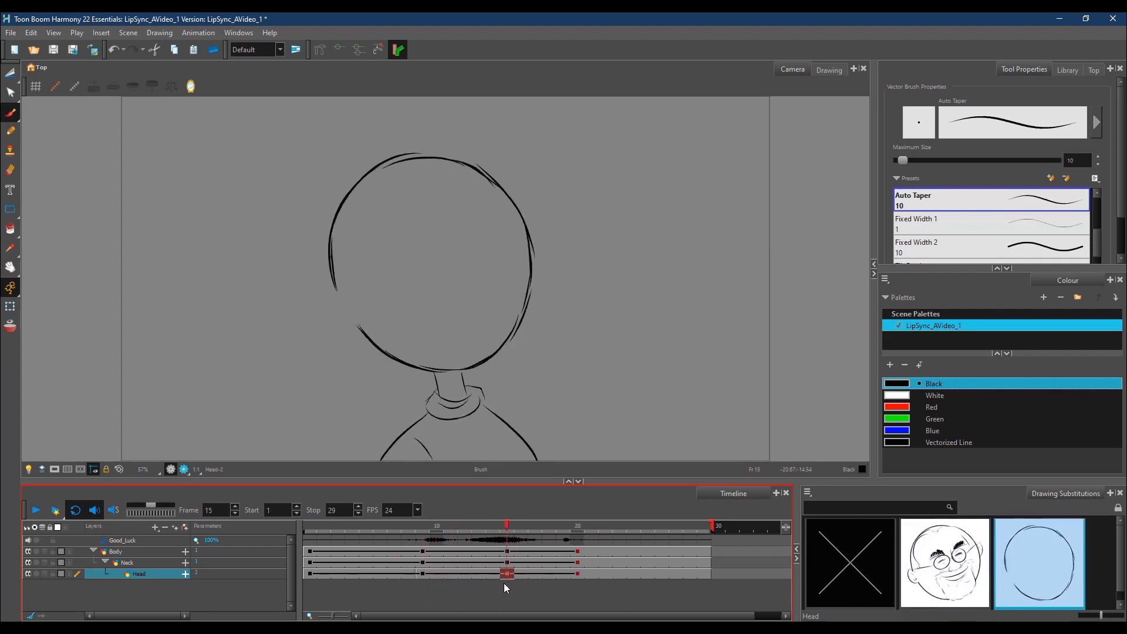
drag(503, 584, 583, 580)
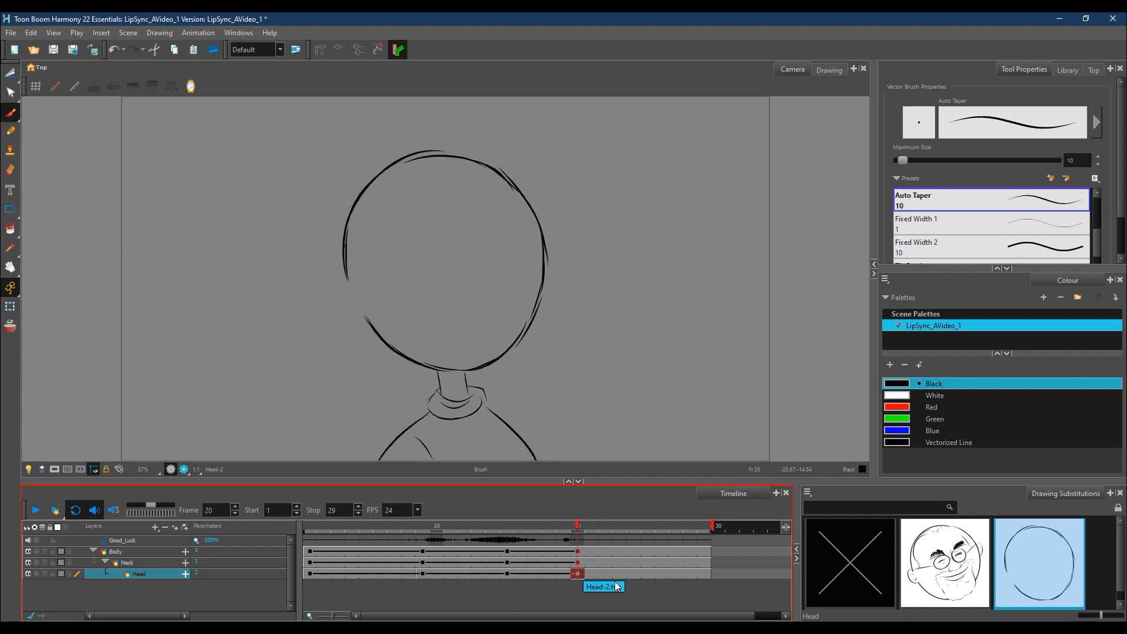
Step: Substitute the smiling head drawing on the Head layer from frame 20 to the end, then scrub across the change
drag(579, 576, 707, 575)
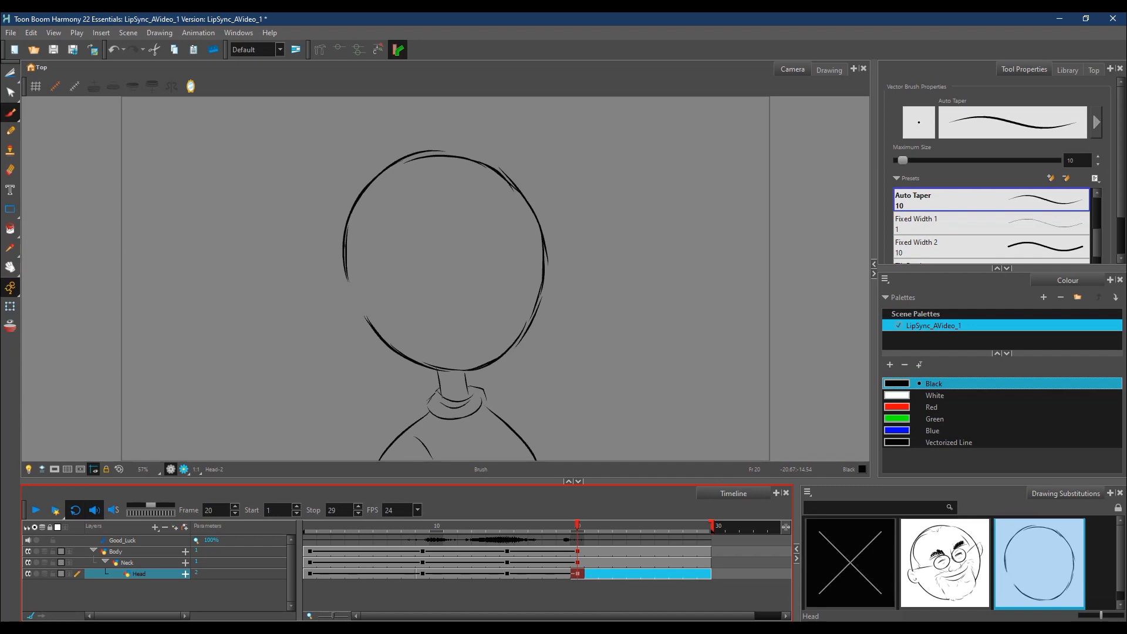
click(956, 563)
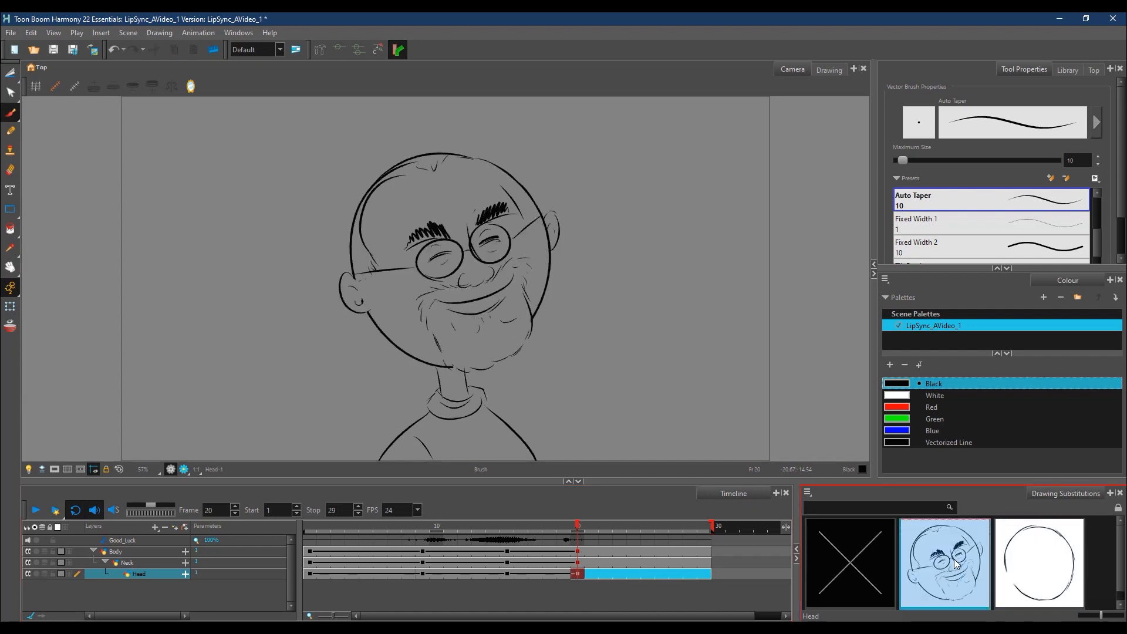
mouse_move(576, 528)
mouse_down()
mouse_move(561, 530)
mouse_move(676, 535)
mouse_move(357, 533)
mouse_move(608, 523)
mouse_move(680, 533)
mouse_move(544, 564)
mouse_move(398, 570)
mouse_move(667, 558)
mouse_move(439, 563)
mouse_move(339, 582)
mouse_move(552, 572)
mouse_up()
drag(552, 526, 640, 530)
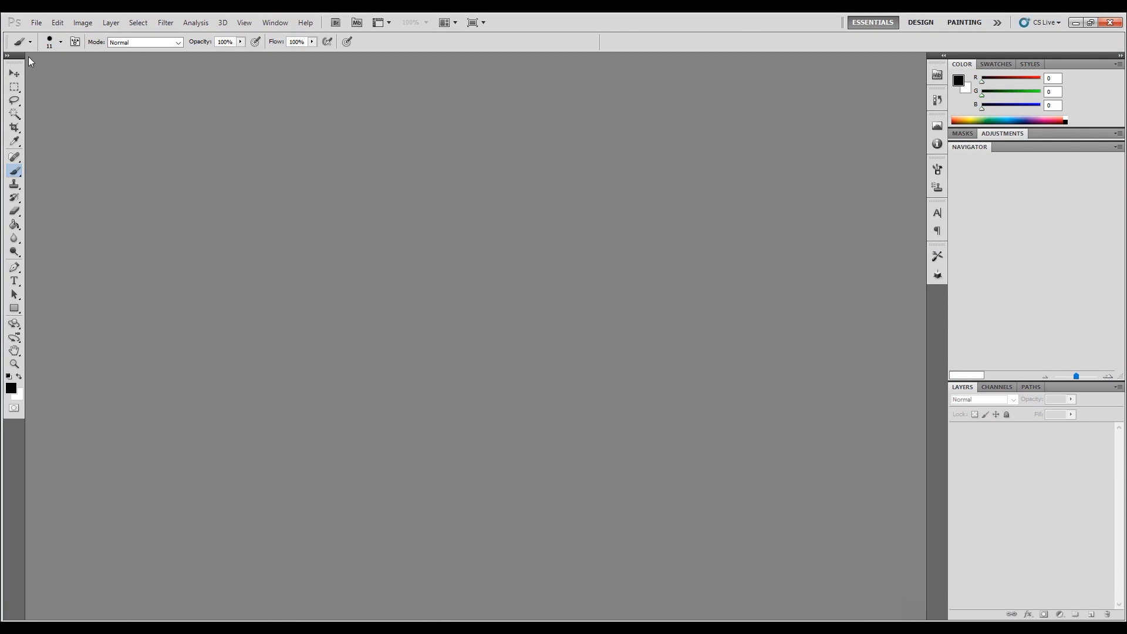
Step: Switch to Photoshop and create a new blank document for planning the mouth shapes
click(38, 26)
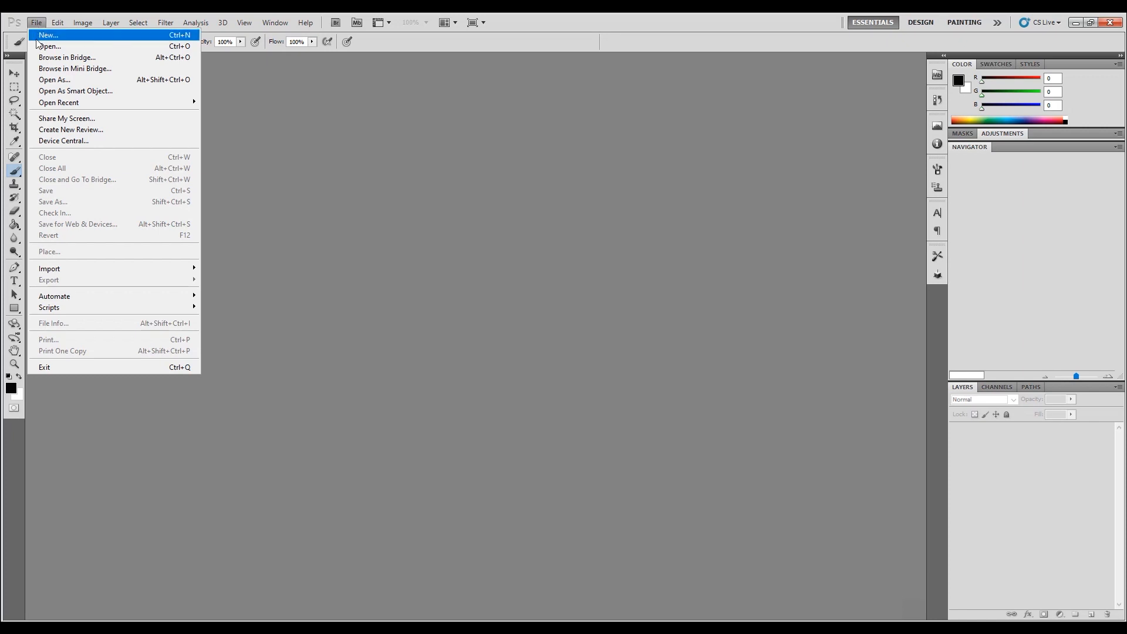
click(47, 34)
click(687, 182)
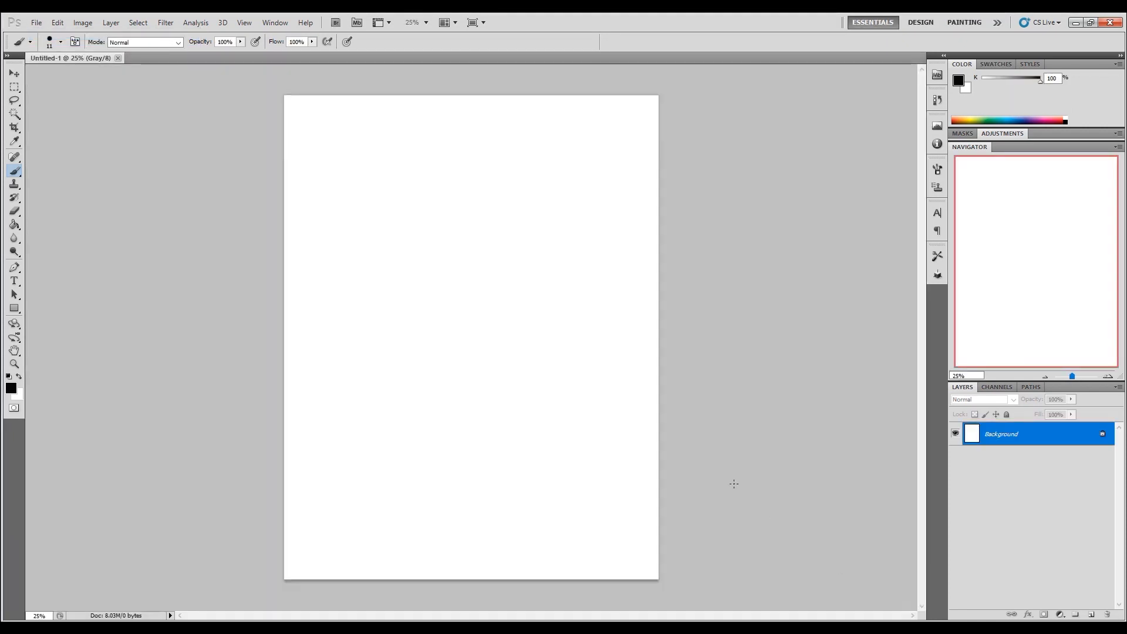
scroll(722, 491, up, 3)
scroll(723, 491, left, 1)
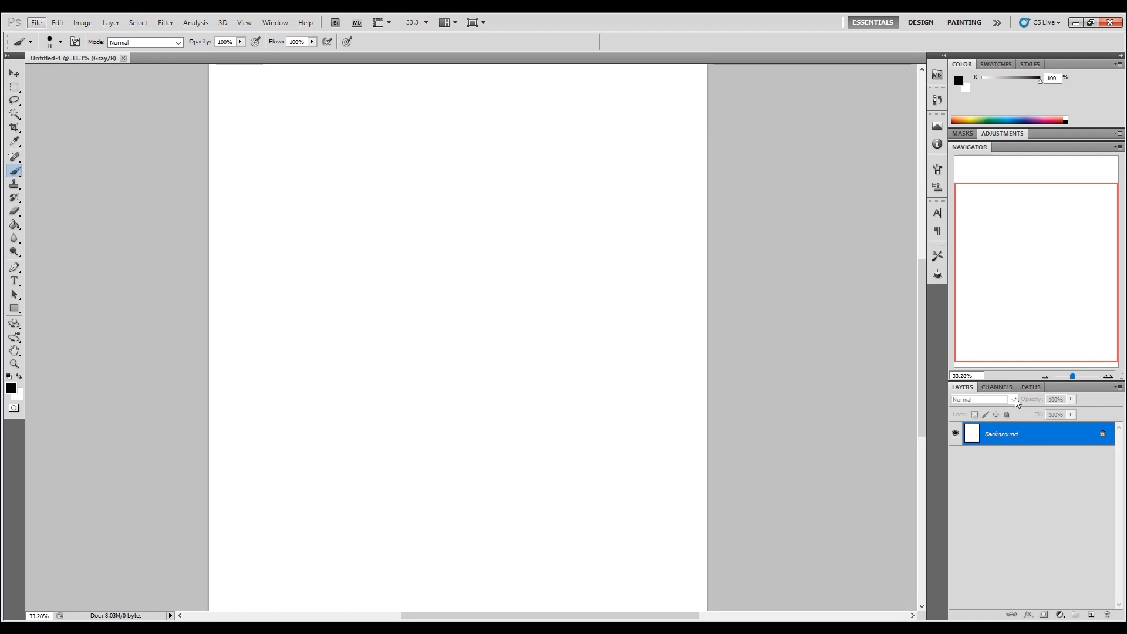
Step: Add four empty layers above the Background and bring the window back to full screen
double_click(801, 21)
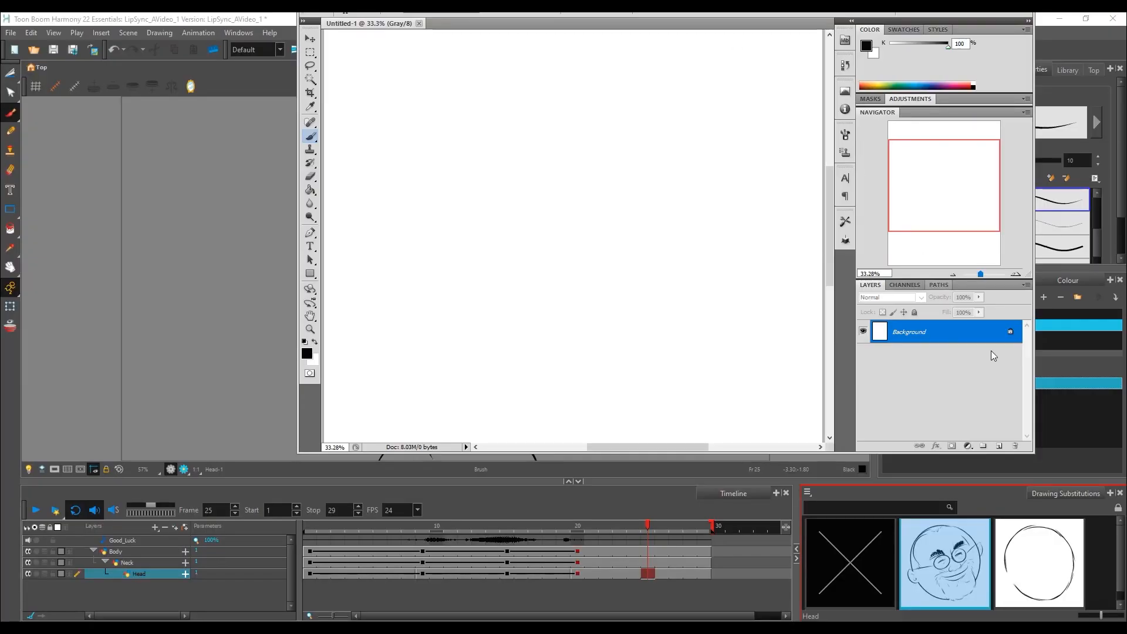
click(1000, 447)
click(1000, 446)
click(1001, 447)
click(1000, 446)
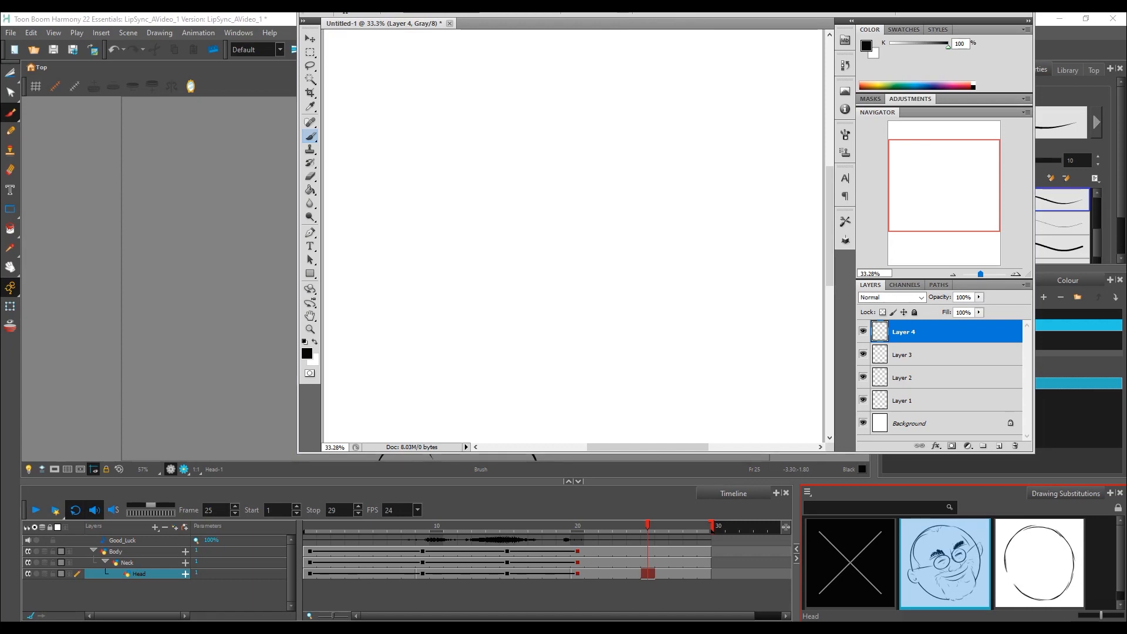
drag(670, 14, 506, 102)
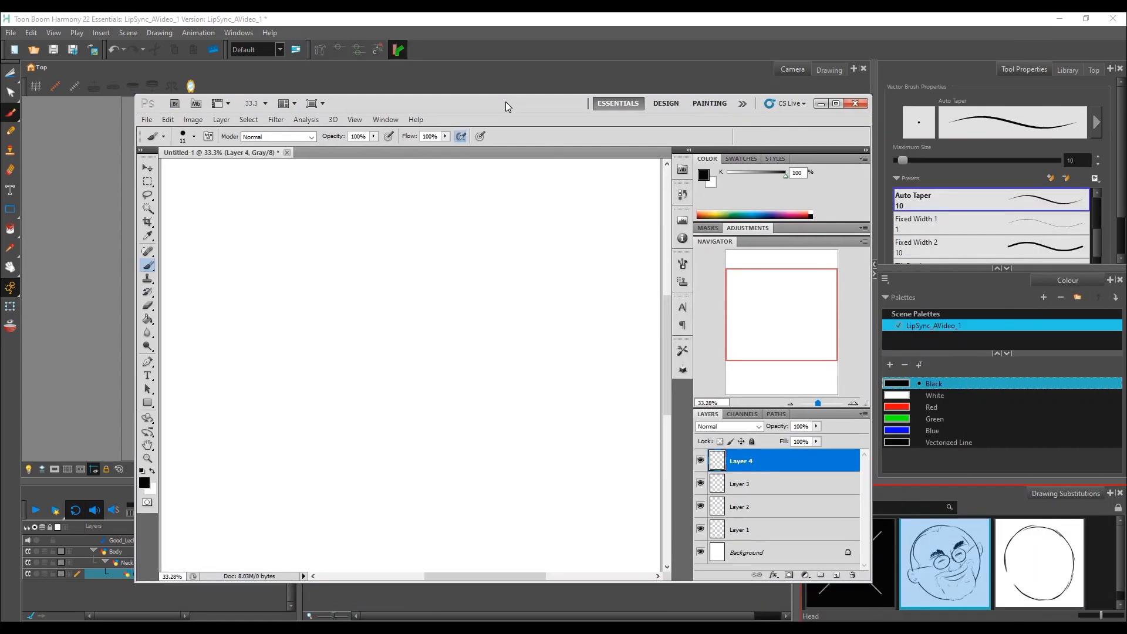
double_click(506, 102)
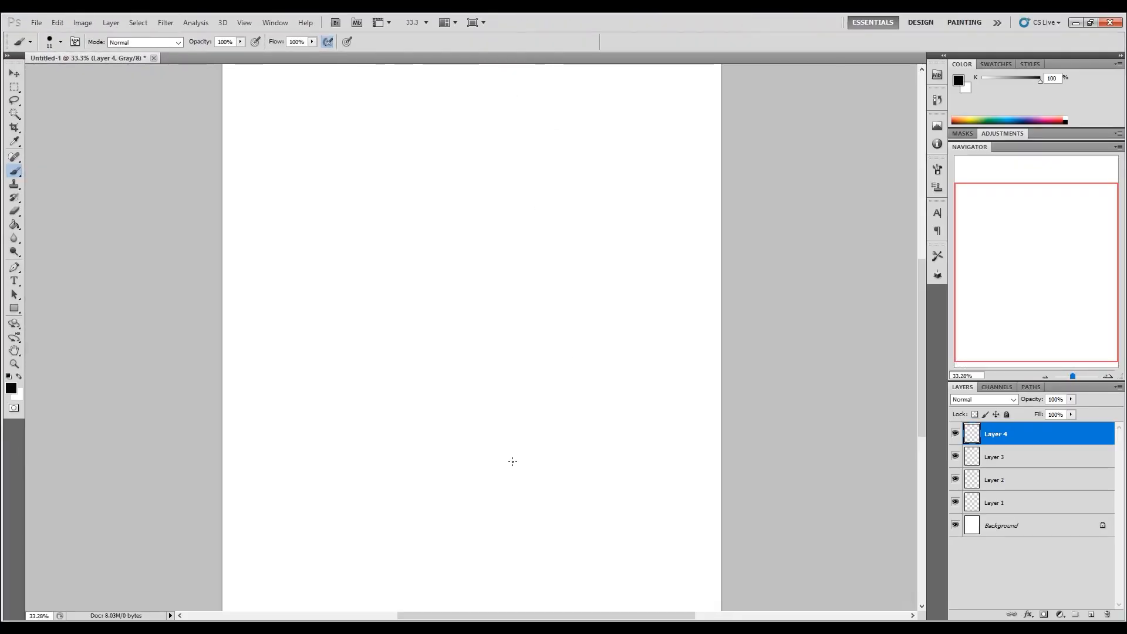
Step: Handwrite the widely spaced letters of "Good" with "Luck" on a second row below
mouse_move(303, 163)
mouse_down()
mouse_move(266, 198)
mouse_move(332, 191)
mouse_up()
mouse_move(420, 191)
mouse_down()
mouse_move(410, 193)
mouse_move(420, 191)
mouse_up()
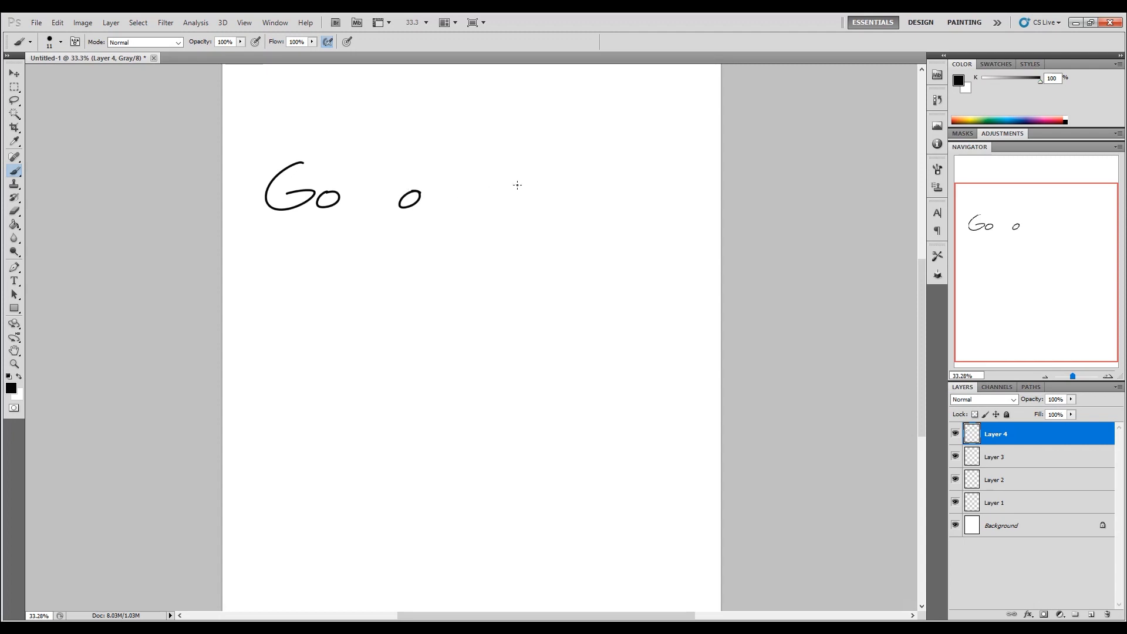
drag(513, 197, 523, 207)
mouse_move(334, 362)
mouse_down()
mouse_move(315, 409)
mouse_move(351, 410)
mouse_up()
drag(420, 392, 445, 389)
drag(563, 389, 566, 405)
mouse_move(605, 350)
mouse_down()
mouse_move(602, 399)
mouse_move(624, 409)
mouse_up()
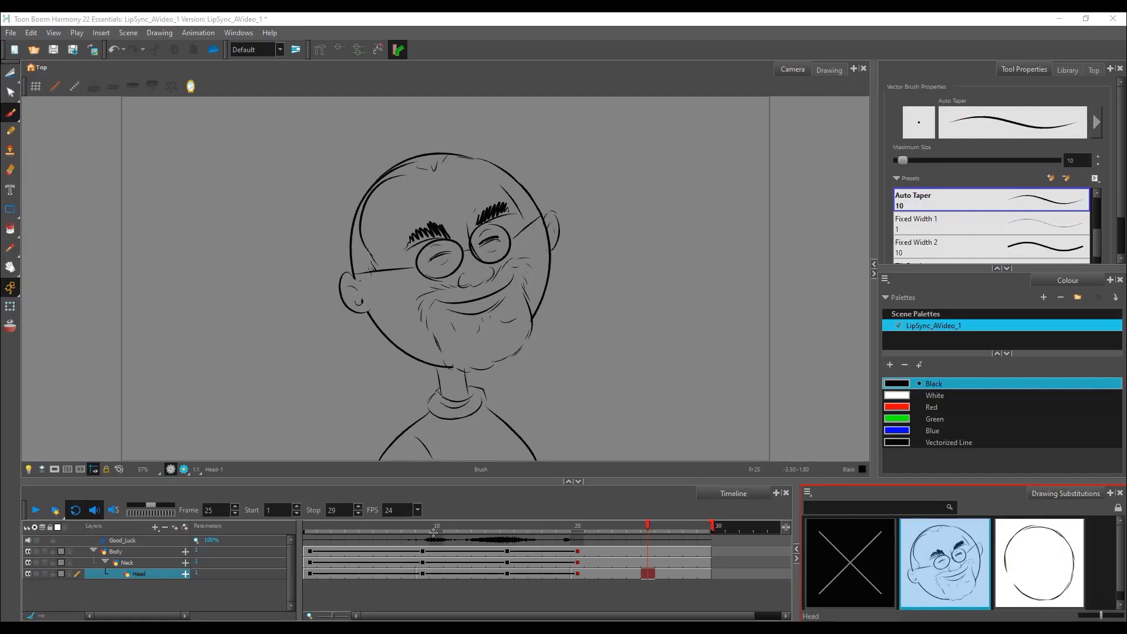
Step: Switch back to Harmony and scrub from frame 8 to frame 21 to examine the range covered by the speech
click(430, 529)
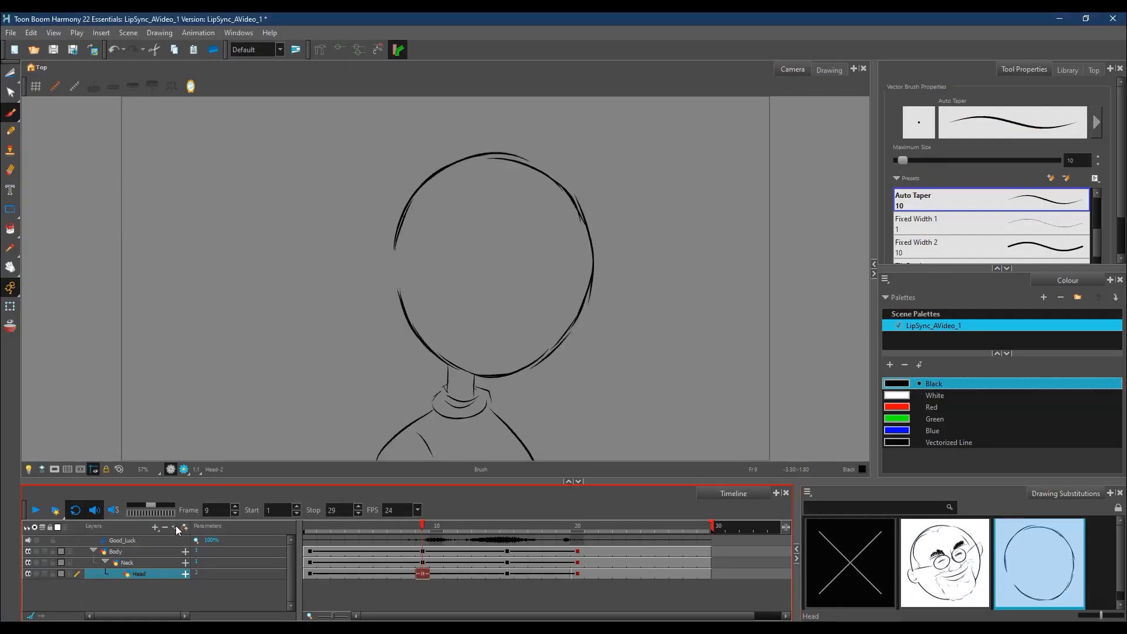
mouse_move(426, 531)
mouse_down()
mouse_move(396, 543)
mouse_move(416, 545)
mouse_move(413, 524)
mouse_up()
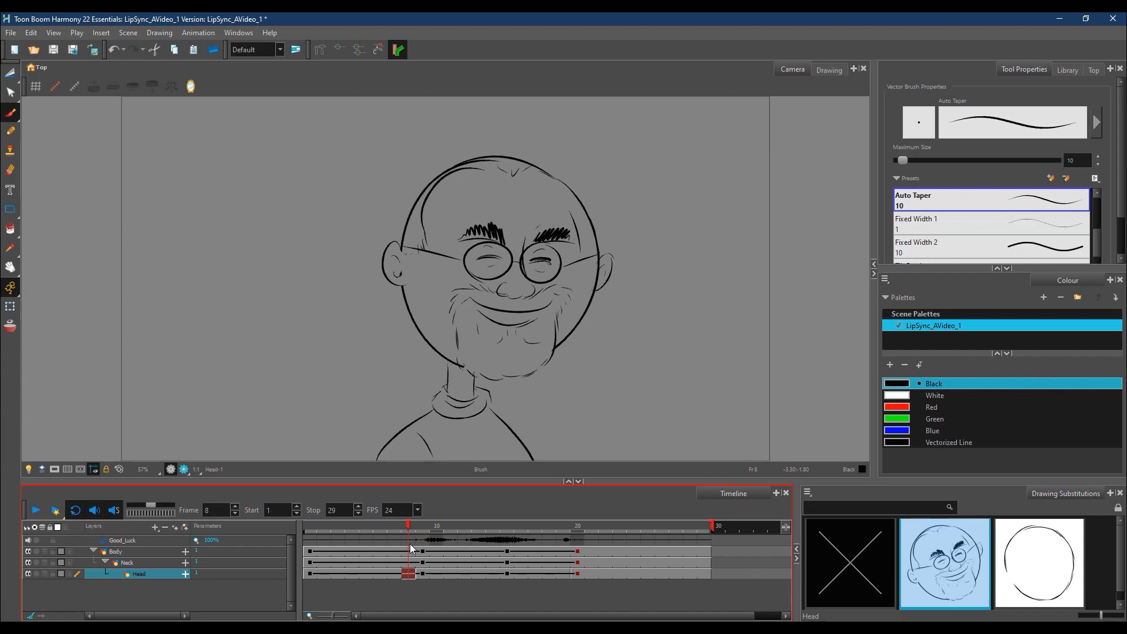
drag(413, 529, 583, 550)
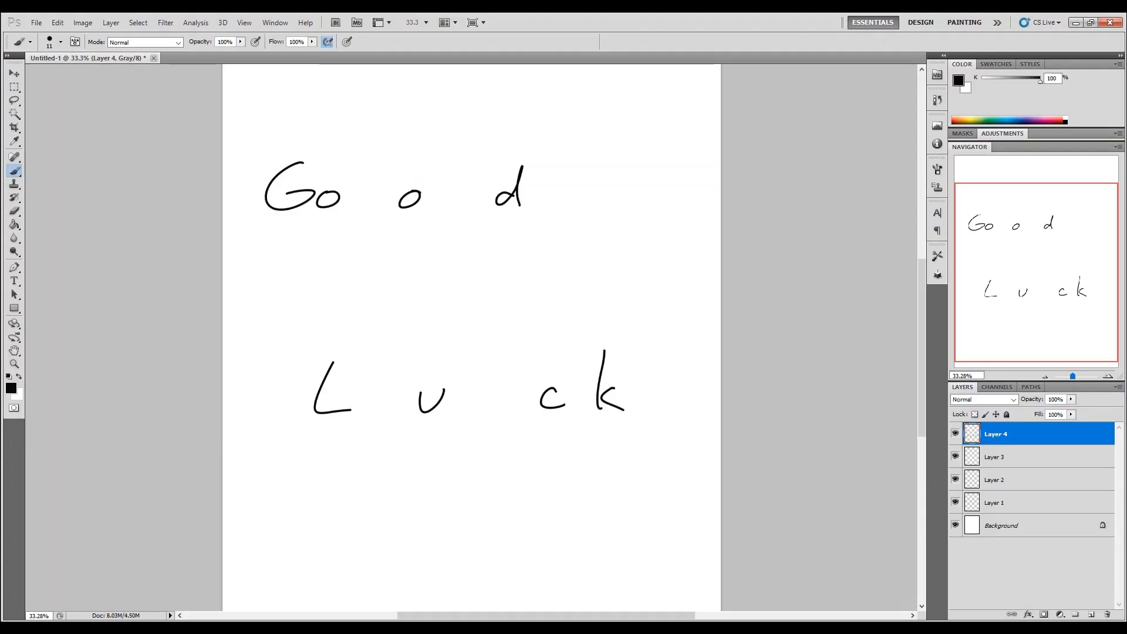
Step: Switch to Photoshop and handwrite "Frames 8 to 21" above the word "Good"
mouse_move(317, 94)
mouse_down()
mouse_move(318, 112)
mouse_move(328, 92)
mouse_up()
drag(316, 103, 326, 101)
drag(330, 102, 336, 102)
drag(341, 103, 367, 109)
drag(423, 87, 444, 101)
drag(438, 92, 454, 95)
drag(482, 87, 492, 98)
drag(500, 85, 496, 102)
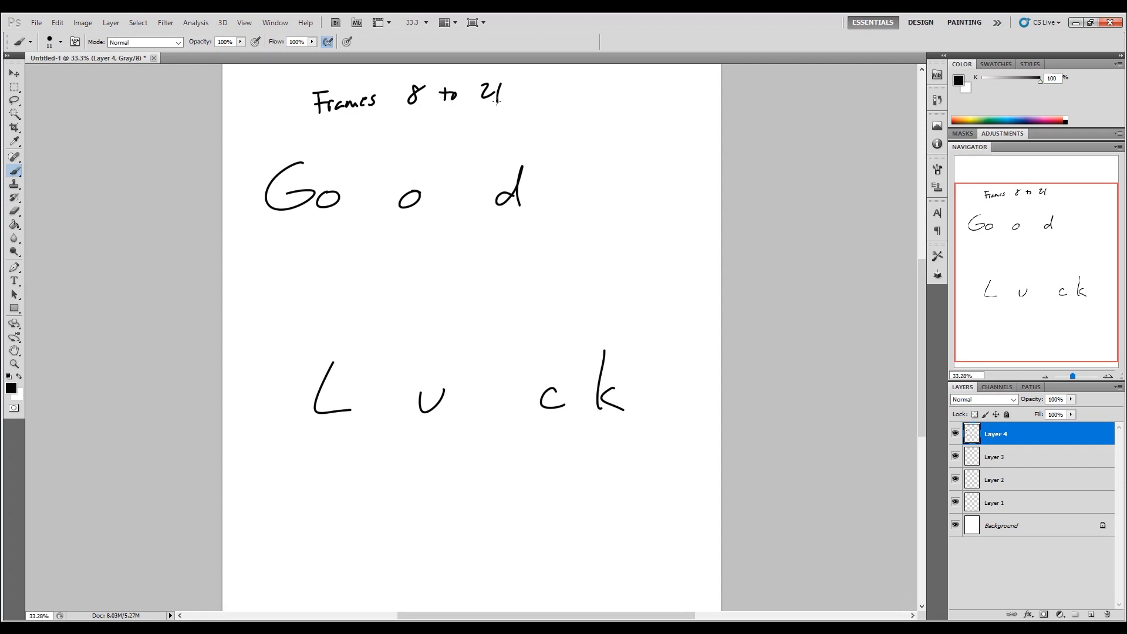
Step: Lasso and shift the letters "ood" away from the G, then move the whole word "Good" lower on the page
click(14, 100)
mouse_move(327, 175)
mouse_down()
mouse_move(312, 224)
mouse_move(570, 160)
mouse_move(332, 171)
mouse_up()
drag(455, 214, 528, 212)
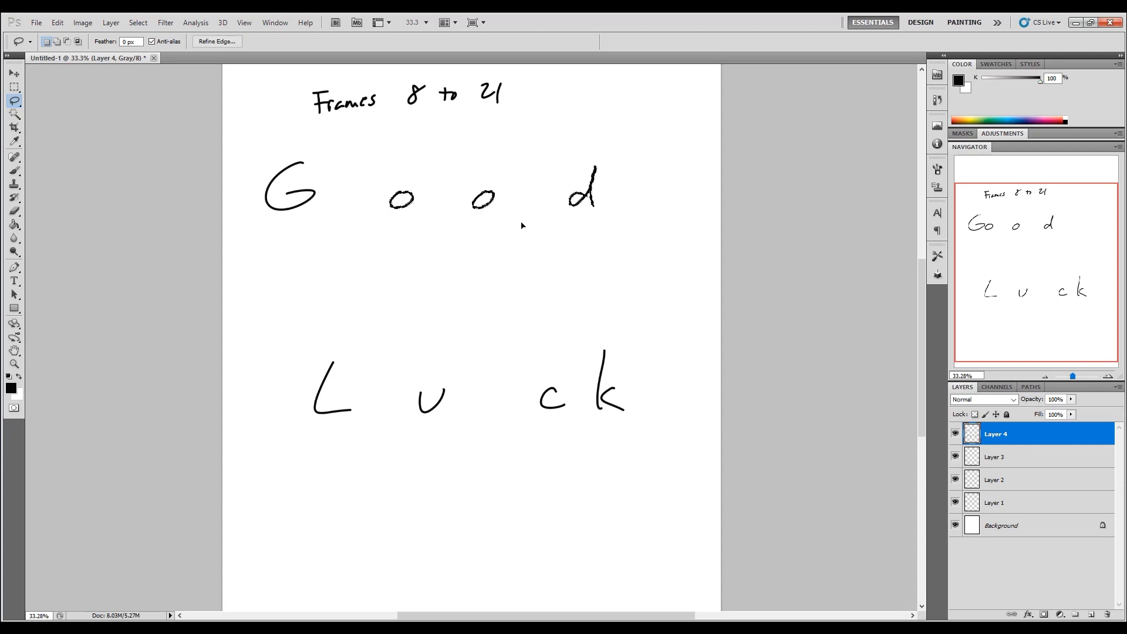
mouse_move(611, 142)
mouse_down()
mouse_move(272, 221)
mouse_move(609, 139)
mouse_up()
mouse_move(533, 220)
mouse_down()
mouse_move(564, 223)
mouse_move(555, 255)
mouse_up()
Step: Lasso and move "Luck" lower, space the u evenly between the L and the joined "ck", and clear the selection
mouse_move(644, 339)
mouse_down()
mouse_move(430, 466)
mouse_move(637, 350)
mouse_move(289, 335)
mouse_move(626, 325)
mouse_move(616, 321)
mouse_up()
drag(562, 431, 555, 471)
mouse_move(565, 417)
mouse_down()
mouse_move(521, 438)
mouse_move(545, 412)
mouse_move(533, 461)
mouse_move(581, 457)
mouse_up()
mouse_move(463, 418)
mouse_down()
mouse_move(435, 472)
mouse_move(455, 414)
mouse_up()
drag(434, 460, 464, 461)
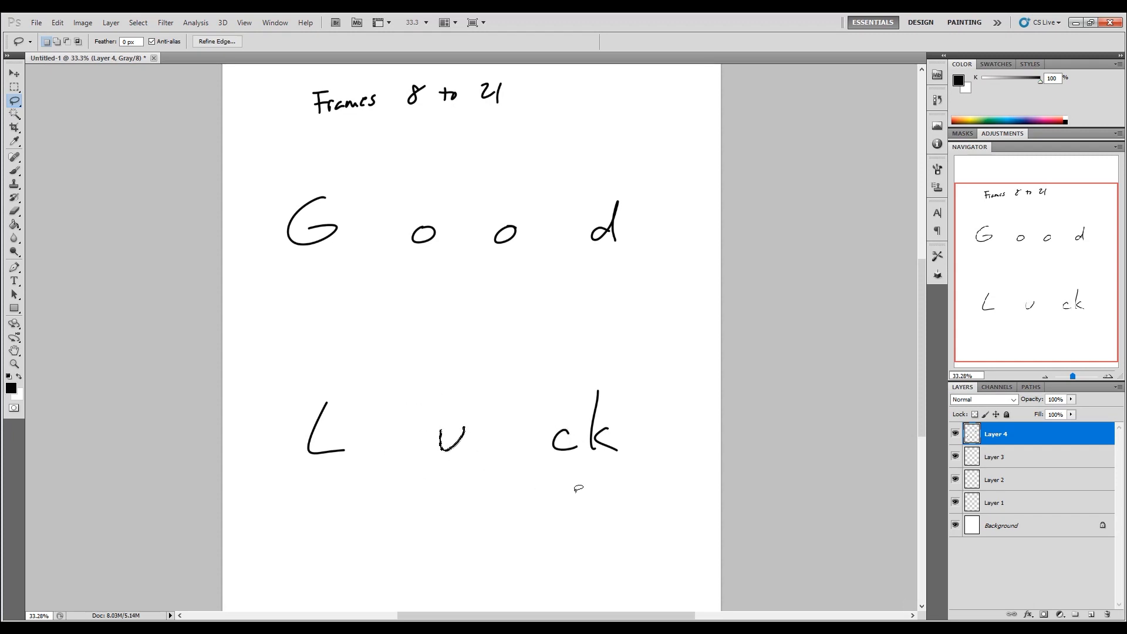
click(491, 502)
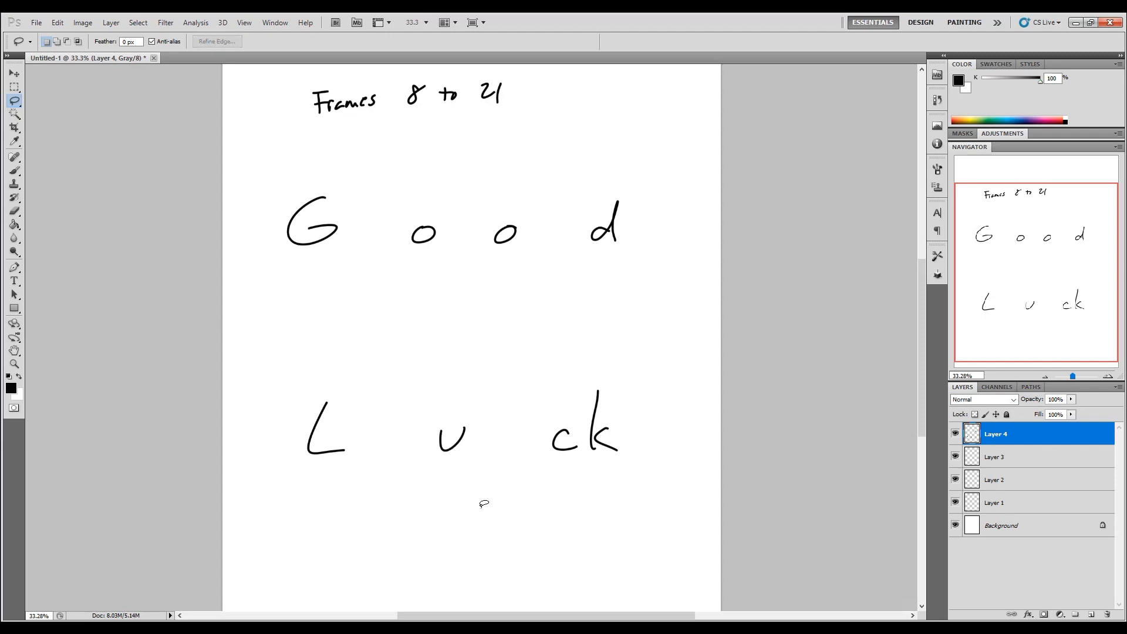
Step: Switch to the Brush tool and sketch a small mouth with clenched teeth and a chin below the G
click(15, 171)
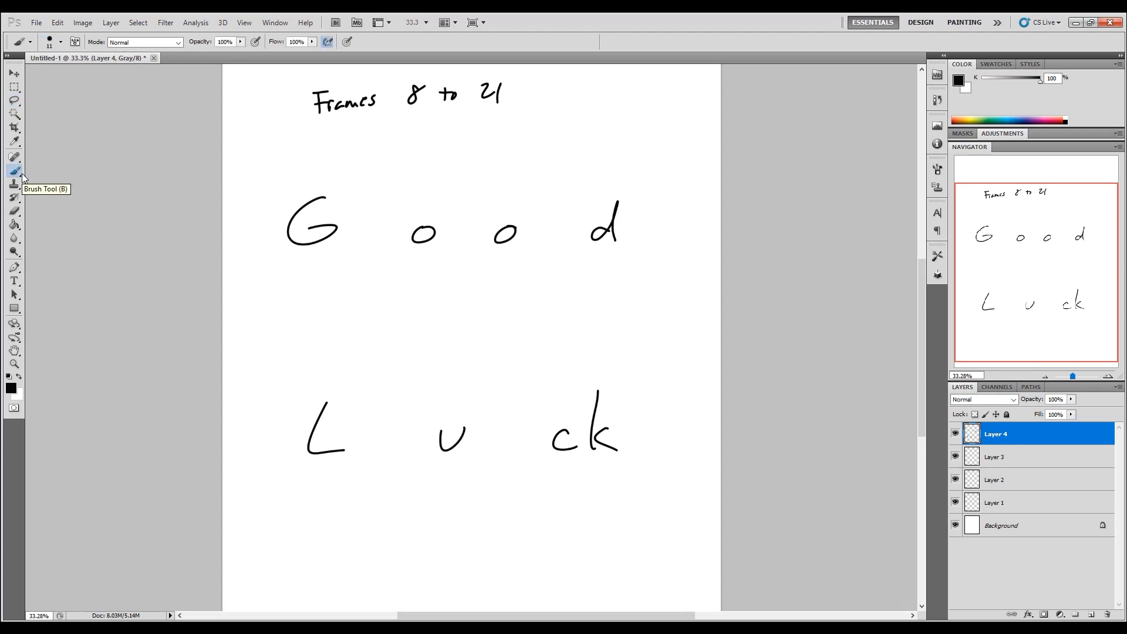
mouse_move(254, 268)
mouse_down()
mouse_move(243, 280)
mouse_move(278, 268)
mouse_move(254, 285)
mouse_move(279, 274)
mouse_move(278, 286)
mouse_up()
drag(272, 281, 265, 288)
mouse_move(262, 281)
mouse_down()
mouse_move(292, 280)
mouse_move(273, 306)
mouse_move(293, 295)
mouse_move(247, 286)
mouse_move(271, 305)
mouse_up()
drag(274, 265, 293, 298)
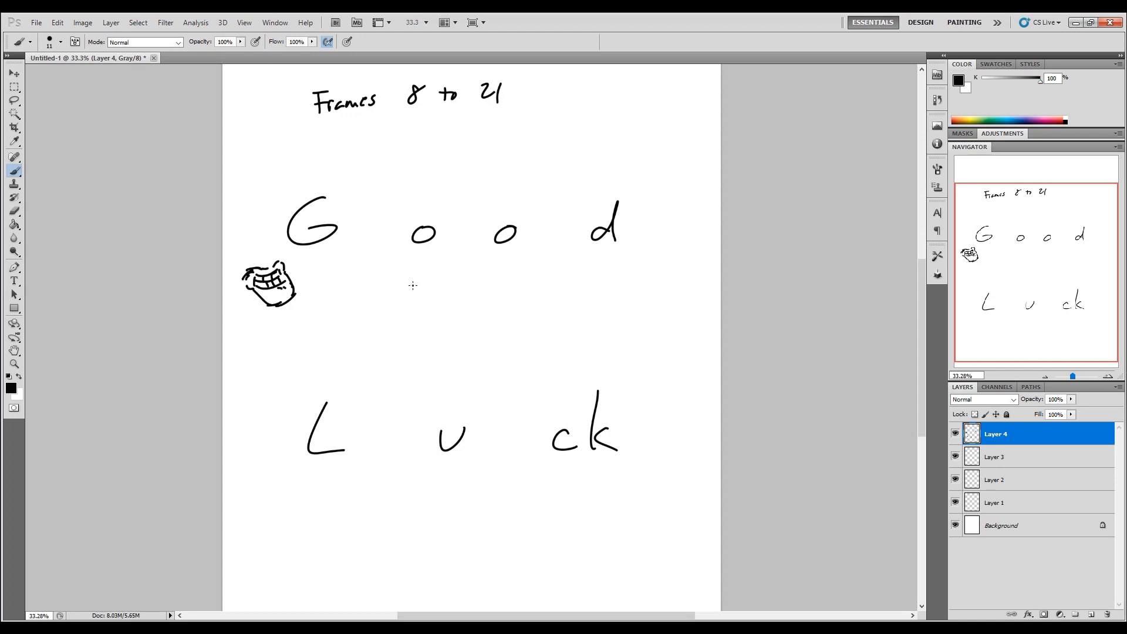
Step: Sketch a small rounded, open mouth with a chin below the first o of "Good"
mouse_move(417, 288)
mouse_down()
mouse_move(428, 273)
mouse_move(437, 297)
mouse_move(406, 292)
mouse_move(412, 265)
mouse_move(407, 300)
mouse_move(434, 321)
mouse_move(450, 302)
mouse_move(445, 320)
mouse_up()
mouse_move(435, 271)
mouse_down()
mouse_move(446, 287)
mouse_move(396, 304)
mouse_move(411, 306)
mouse_move(430, 267)
mouse_up()
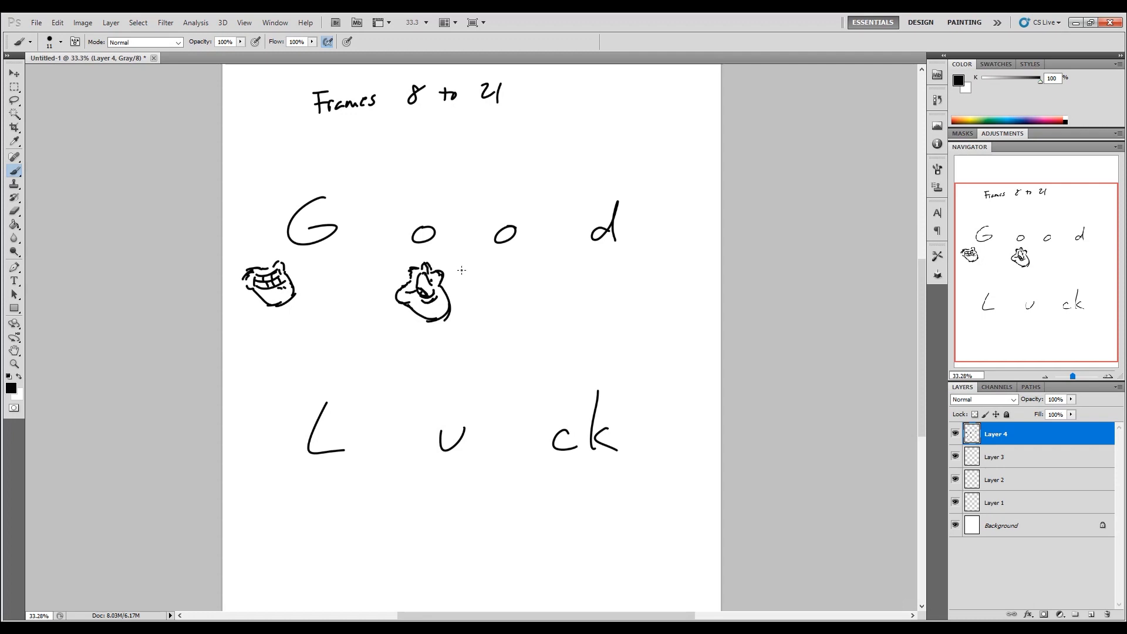
drag(437, 323, 446, 318)
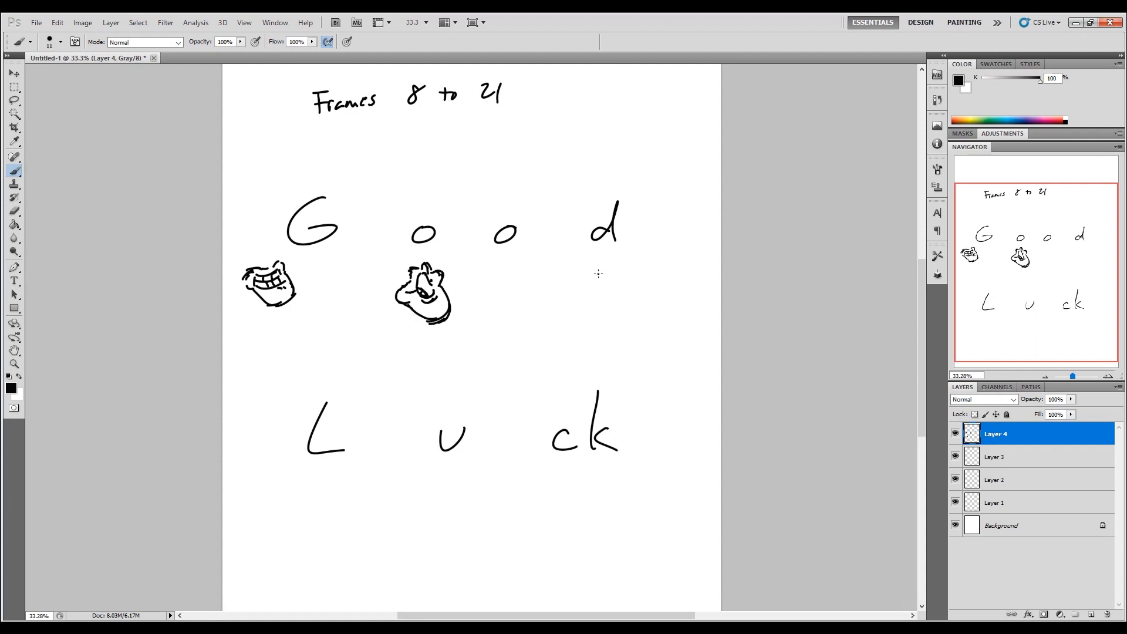
Step: Sketch a toothy mouth with a chin below the d of "Good", and an open mouth with a raised tongue below the L
drag(593, 274, 584, 290)
mouse_move(591, 281)
mouse_down()
mouse_move(589, 293)
mouse_move(608, 288)
mouse_move(622, 263)
mouse_move(608, 289)
mouse_move(619, 299)
mouse_move(634, 290)
mouse_move(629, 309)
mouse_move(616, 317)
mouse_move(587, 297)
mouse_move(611, 318)
mouse_move(641, 304)
mouse_move(630, 306)
mouse_up()
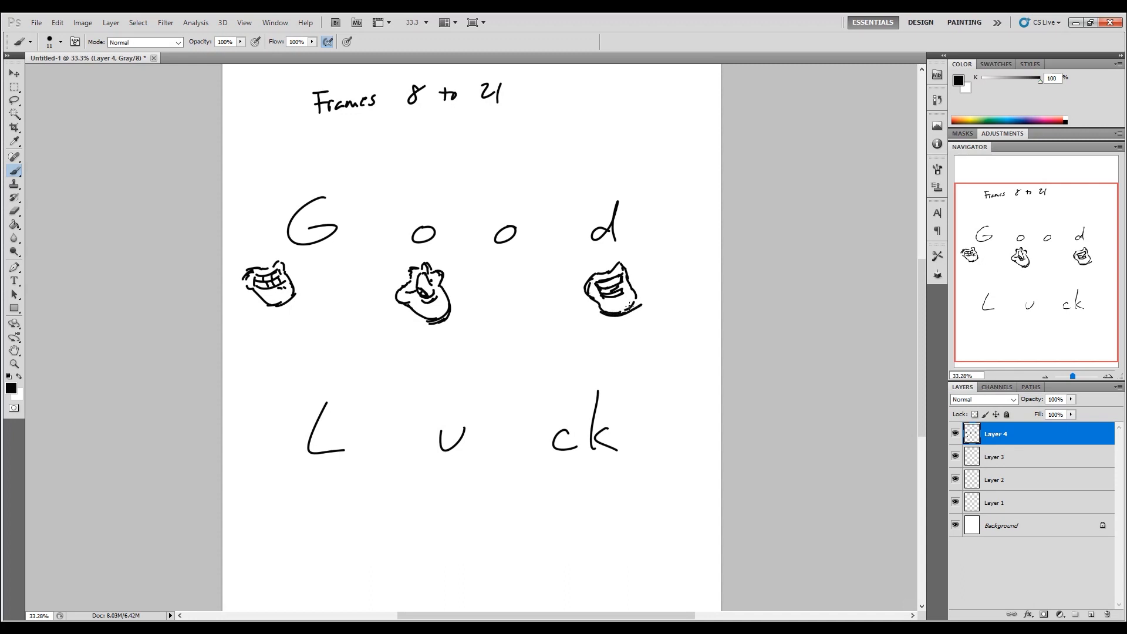
mouse_move(312, 480)
mouse_down()
mouse_move(298, 478)
mouse_move(305, 499)
mouse_up()
mouse_move(309, 480)
mouse_down()
mouse_move(343, 470)
mouse_move(317, 495)
mouse_move(305, 483)
mouse_move(324, 499)
mouse_up()
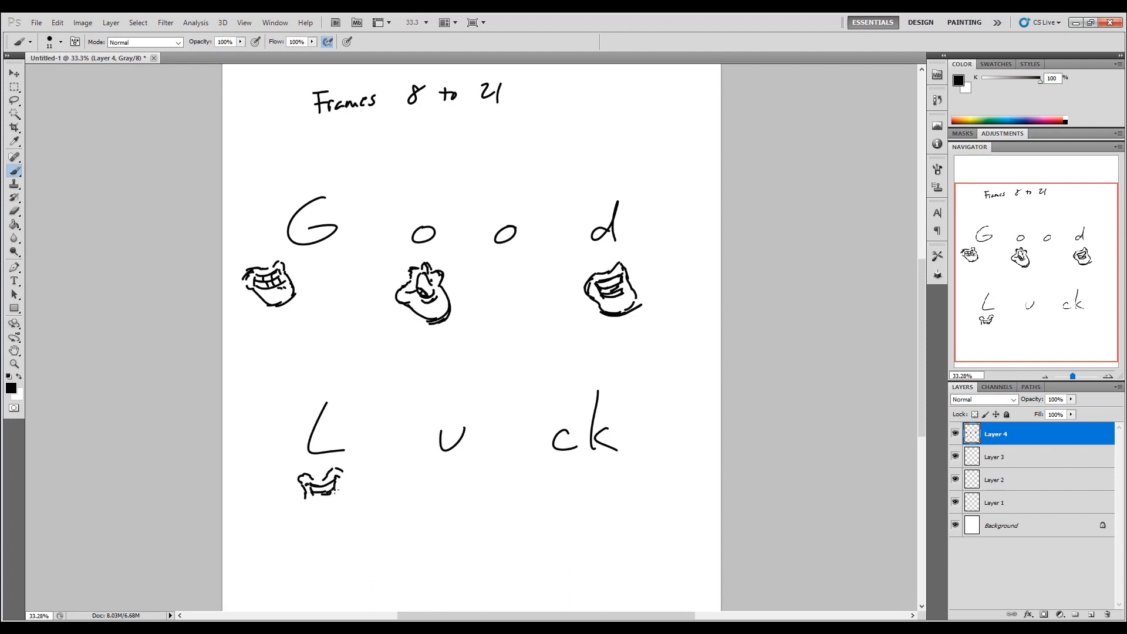
mouse_move(325, 494)
mouse_down()
mouse_move(338, 496)
mouse_move(321, 497)
mouse_up()
mouse_move(339, 485)
mouse_down()
mouse_move(357, 499)
mouse_move(315, 513)
mouse_move(344, 508)
mouse_up()
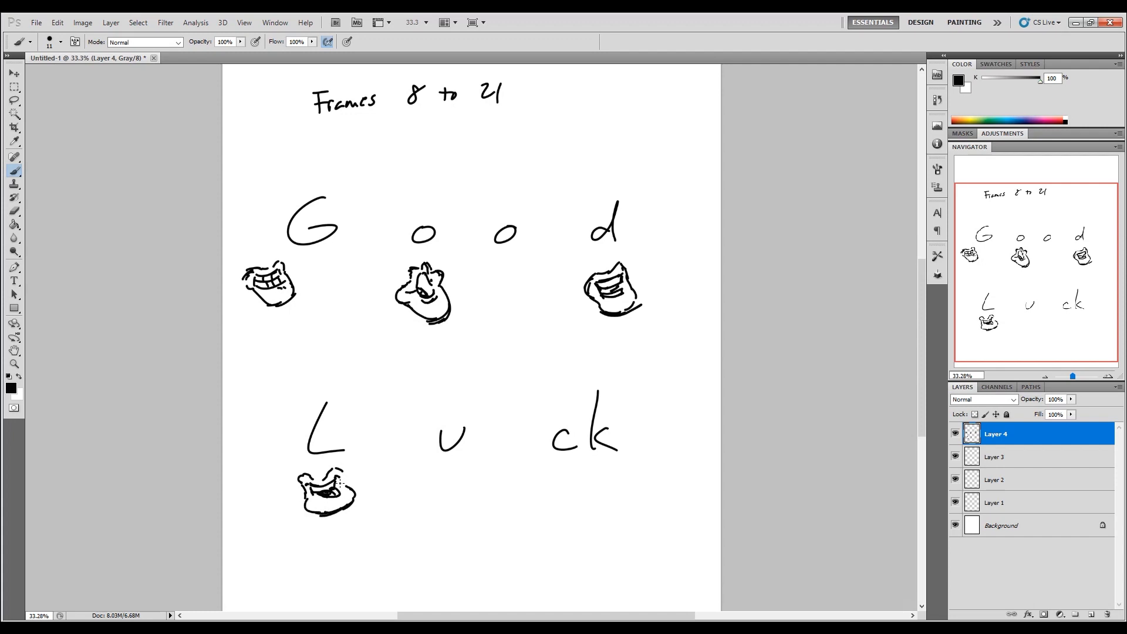
mouse_move(304, 476)
mouse_down()
mouse_move(306, 504)
mouse_move(332, 511)
mouse_up()
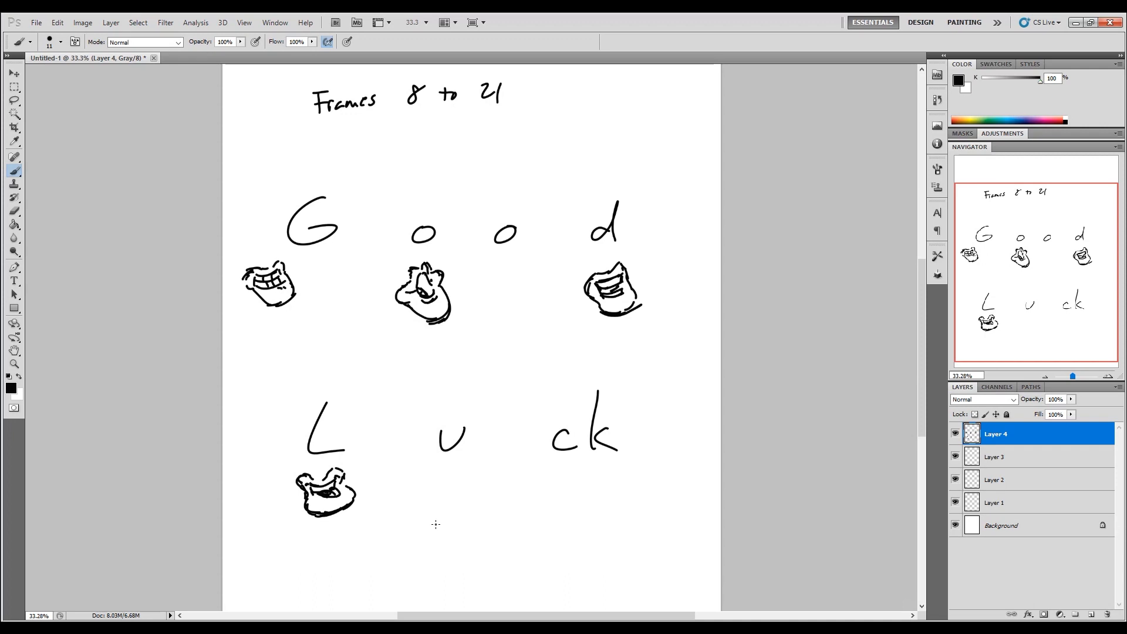
Step: Sketch a wide-open mouth with upper teeth, tongue and chin below the u of "Luck"
drag(432, 510, 441, 547)
mouse_move(439, 505)
mouse_down()
mouse_move(480, 495)
mouse_move(478, 533)
mouse_move(449, 534)
mouse_move(482, 533)
mouse_move(464, 529)
mouse_move(471, 537)
mouse_up()
mouse_move(450, 510)
mouse_down()
mouse_move(472, 508)
mouse_move(491, 541)
mouse_move(446, 551)
mouse_up()
mouse_move(463, 497)
mouse_down()
mouse_move(433, 508)
mouse_move(478, 486)
mouse_move(488, 500)
mouse_move(478, 494)
mouse_up()
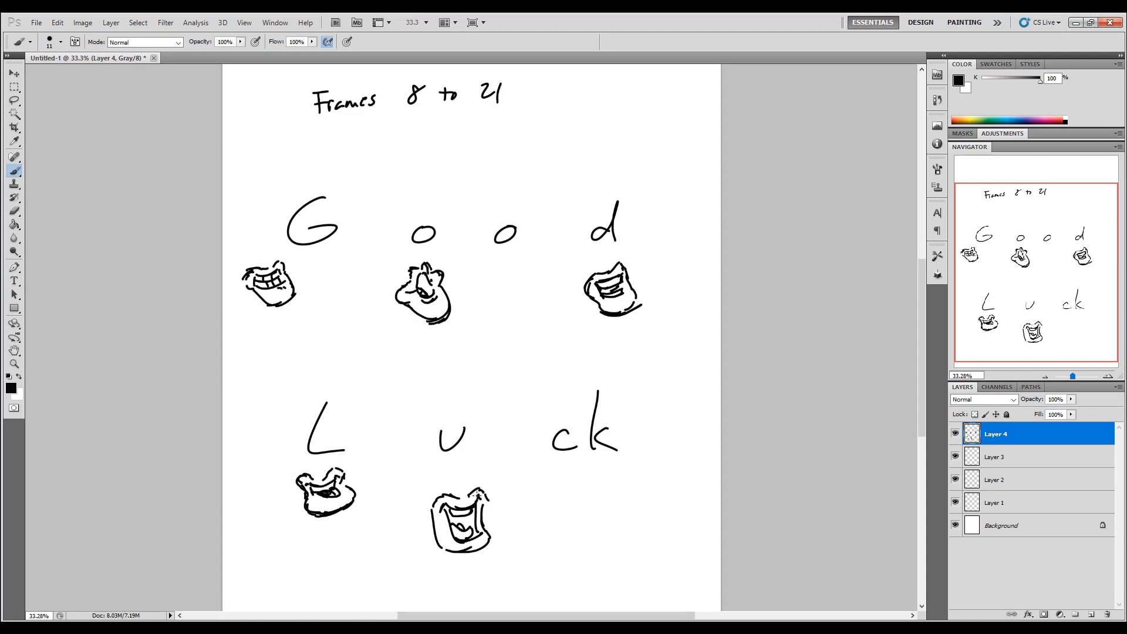
Step: Sketch a wide toothy mouth with a chin below "ck" and a narrower clenched-teeth mouth beside it
mouse_move(581, 481)
mouse_down()
mouse_move(556, 477)
mouse_move(572, 517)
mouse_up()
mouse_move(568, 491)
mouse_down()
mouse_move(570, 513)
mouse_move(604, 484)
mouse_move(579, 506)
mouse_up()
drag(588, 498, 596, 503)
mouse_move(602, 495)
mouse_down()
mouse_move(577, 508)
mouse_move(608, 500)
mouse_up()
mouse_move(582, 486)
mouse_down()
mouse_move(607, 475)
mouse_move(612, 494)
mouse_up()
drag(612, 492, 617, 506)
mouse_move(617, 507)
mouse_down()
mouse_move(571, 513)
mouse_move(611, 513)
mouse_up()
drag(570, 520, 611, 515)
mouse_move(665, 476)
mouse_down()
mouse_move(652, 499)
mouse_move(663, 509)
mouse_move(685, 467)
mouse_move(692, 475)
mouse_move(662, 490)
mouse_move(684, 491)
mouse_move(669, 494)
mouse_up()
mouse_move(675, 486)
mouse_down()
mouse_move(686, 499)
mouse_move(672, 507)
mouse_move(692, 498)
mouse_move(698, 512)
mouse_move(686, 519)
mouse_move(680, 499)
mouse_up()
mouse_move(665, 496)
mouse_down()
mouse_move(697, 510)
mouse_move(675, 523)
mouse_move(698, 518)
mouse_up()
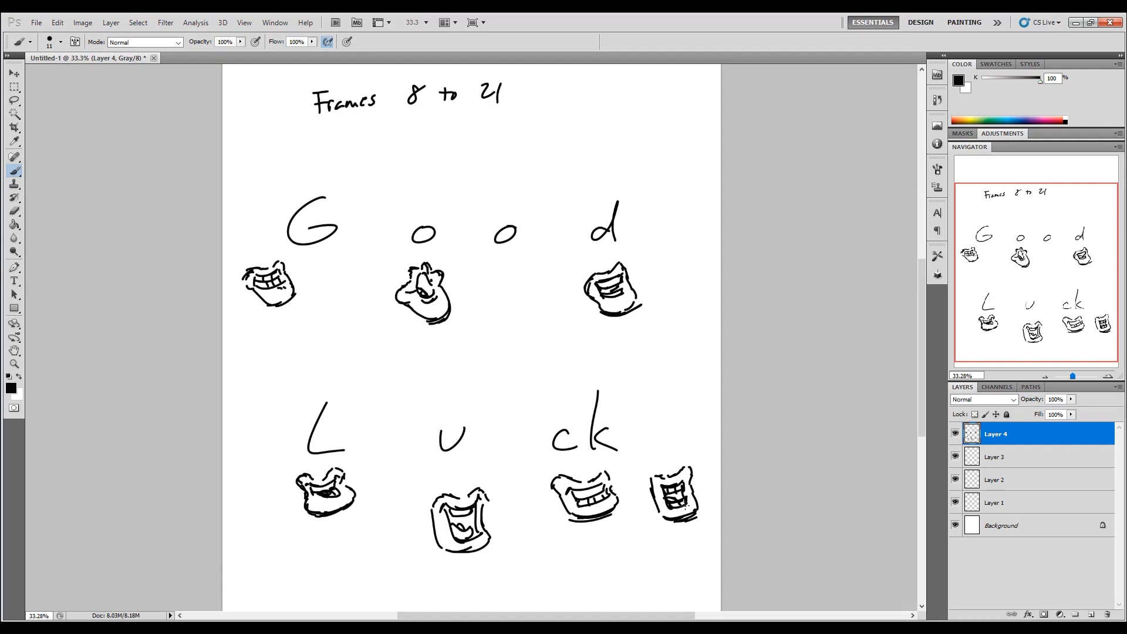
Step: Lasso and shift the two "ck" mouths and the u mouth so they line up under the letters of "Luck"
click(14, 102)
mouse_move(691, 453)
mouse_down()
mouse_move(558, 468)
mouse_move(553, 534)
mouse_move(709, 502)
mouse_move(665, 526)
mouse_up()
mouse_move(495, 481)
mouse_down()
mouse_move(509, 488)
mouse_move(499, 482)
mouse_up()
drag(464, 517, 446, 507)
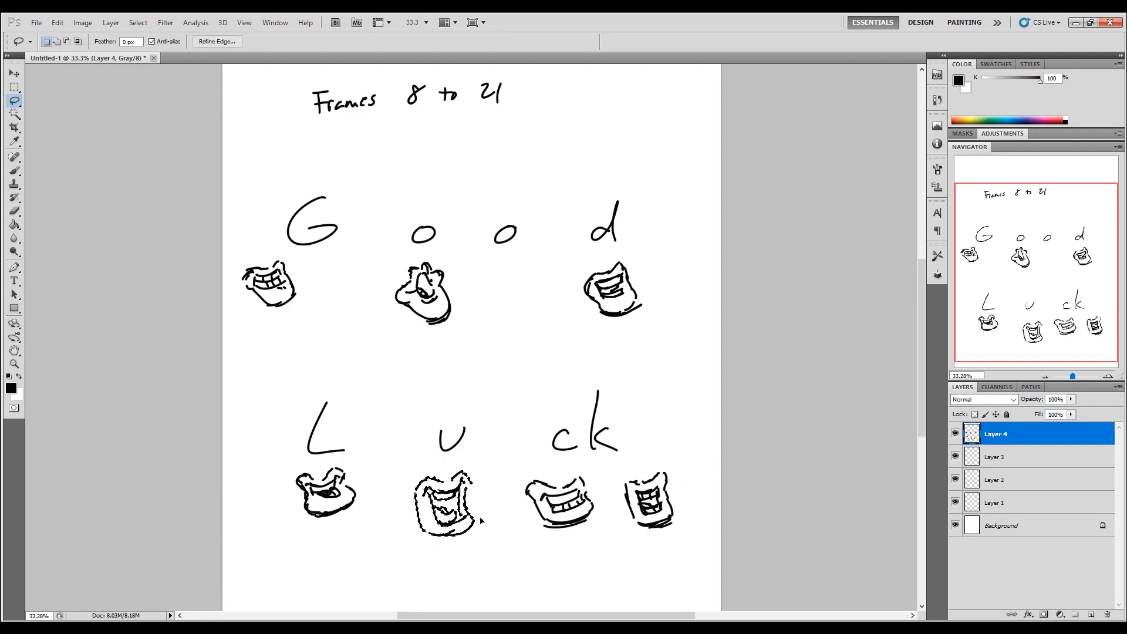
Step: Lasso and shift the three mouths under "Good" so they sit closer beneath the G, the first o and the d
mouse_move(466, 277)
mouse_down()
mouse_move(388, 273)
mouse_move(468, 303)
mouse_up()
mouse_move(310, 279)
mouse_down()
mouse_move(258, 253)
mouse_move(309, 303)
mouse_move(333, 306)
mouse_up()
drag(646, 259, 648, 290)
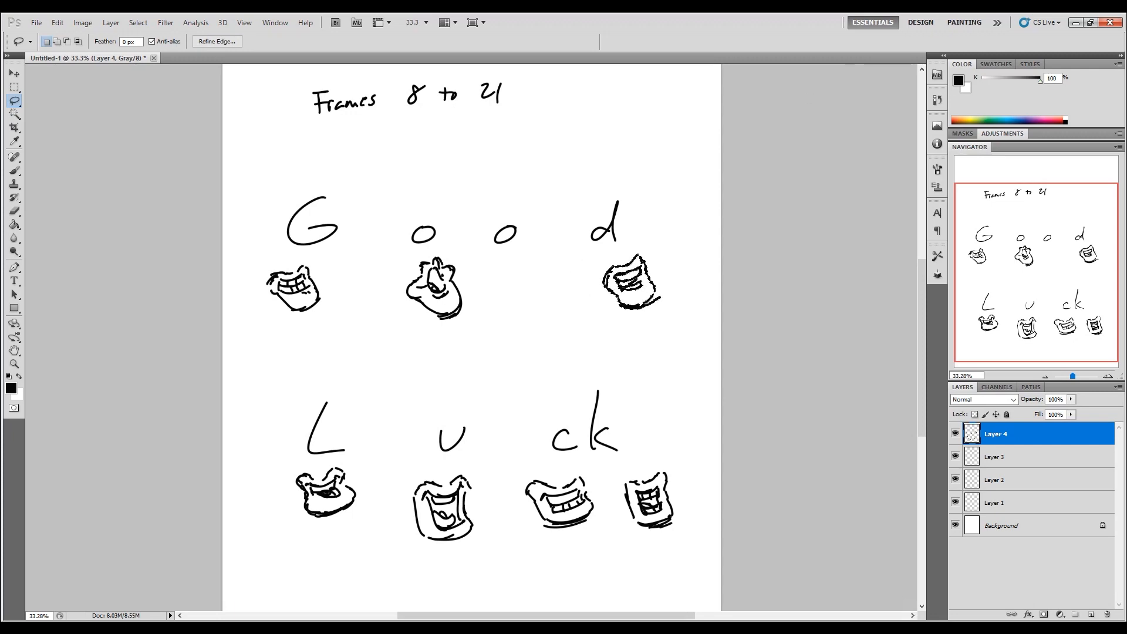
Step: Shrink the Photoshop window, move the Harmony playhead to frame 9, and bring the mouth plan back over Harmony
double_click(622, 24)
drag(623, 24, 1125, 135)
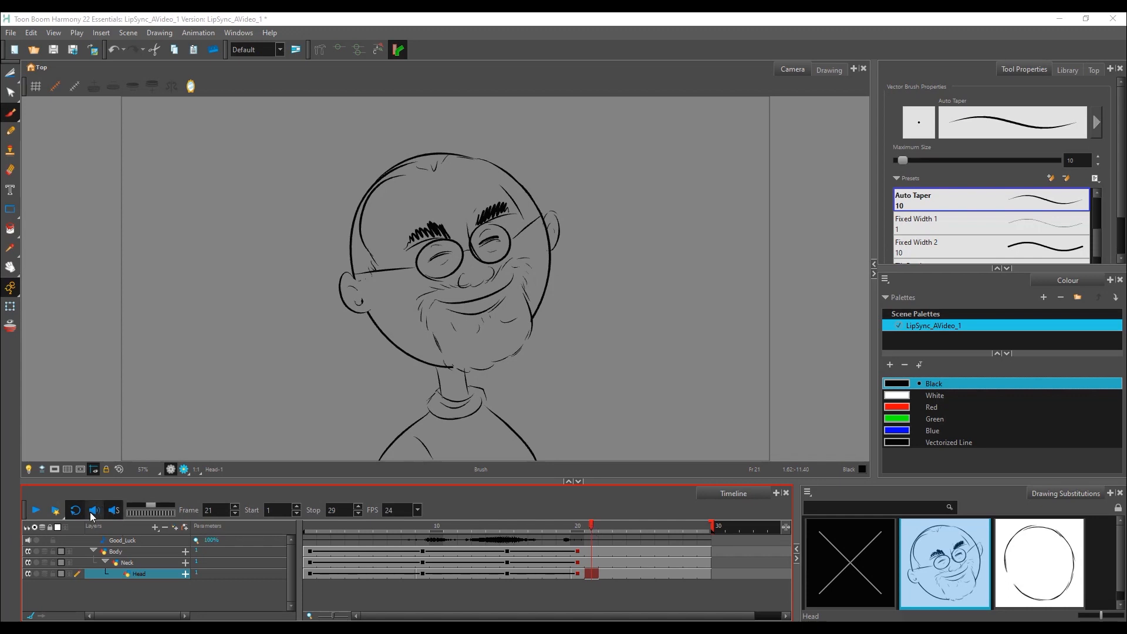
mouse_move(431, 526)
mouse_down()
mouse_move(508, 526)
mouse_move(407, 526)
mouse_move(461, 526)
mouse_move(422, 532)
mouse_up()
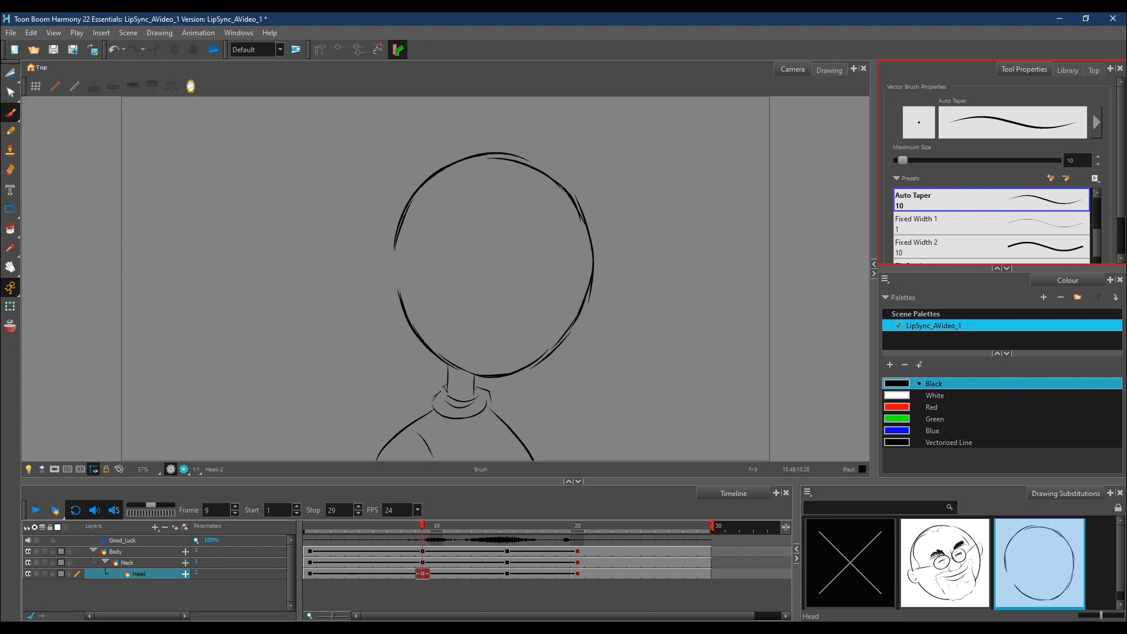
drag(1126, 147, 701, 128)
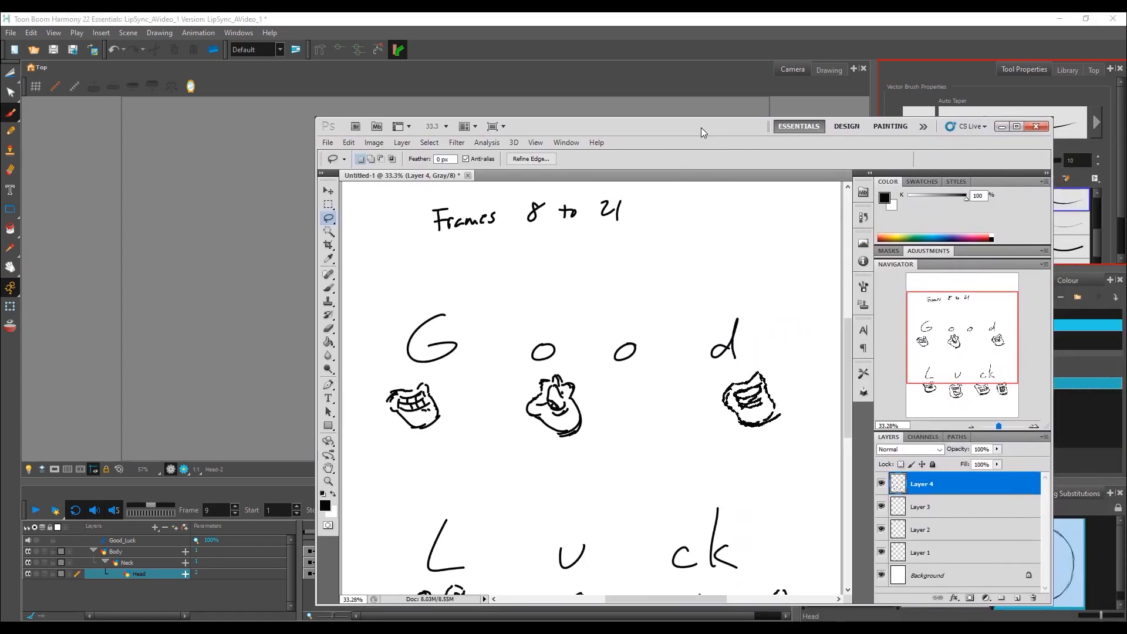
Step: Clear the selection and, with the Brush tool, write 9 below the o mouth and 7 below the G mouth
click(546, 449)
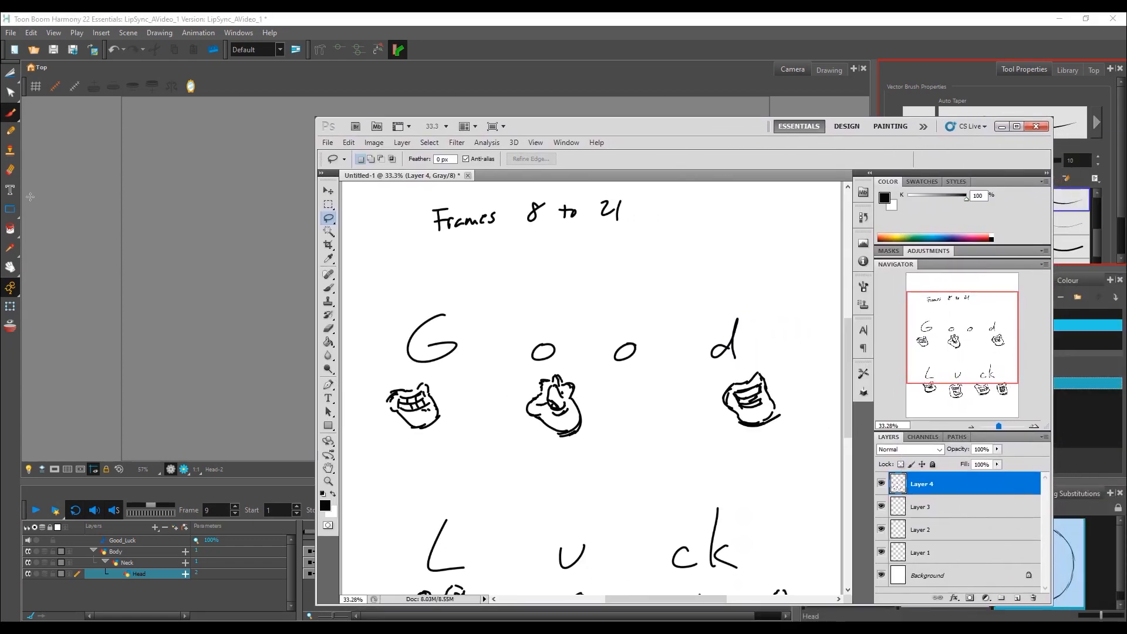
click(328, 288)
drag(555, 452, 549, 477)
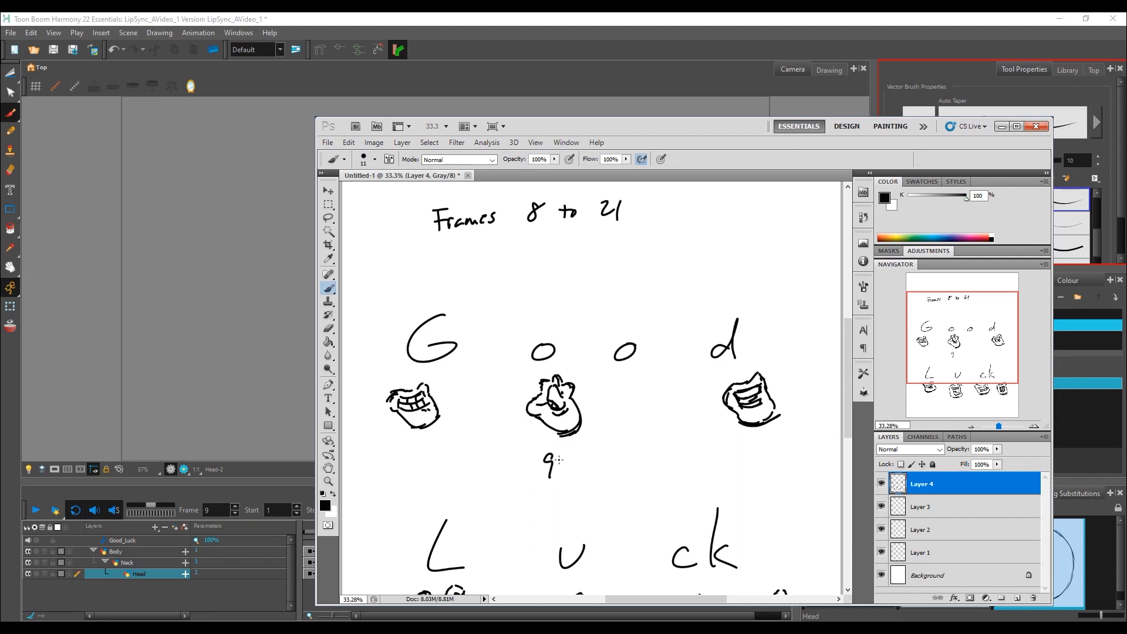
drag(583, 129, 738, 132)
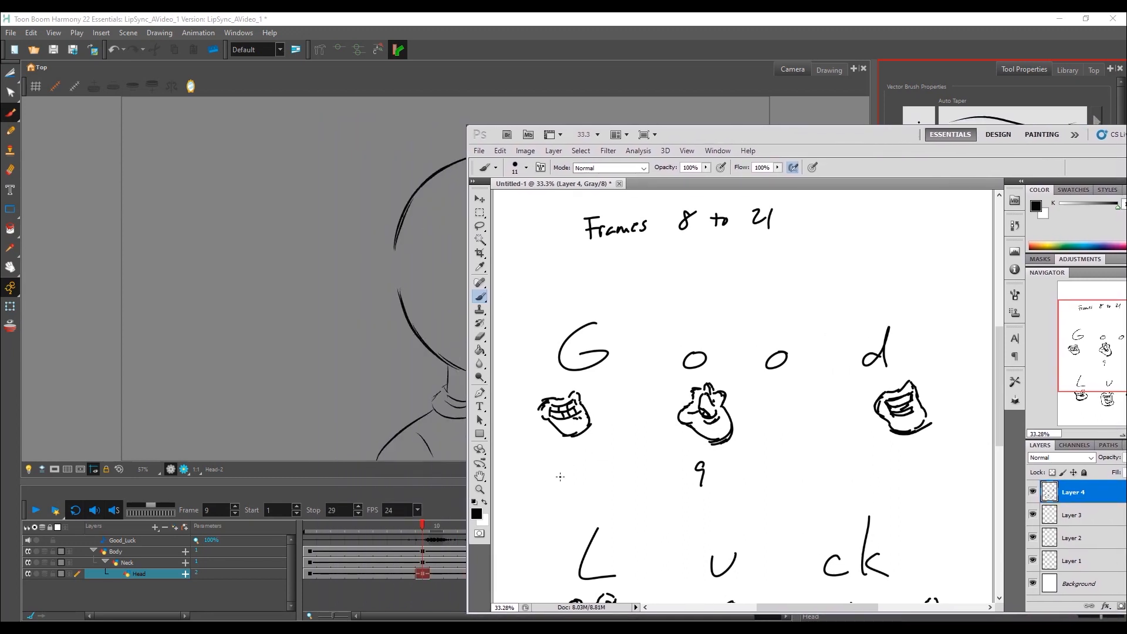
drag(559, 464, 566, 485)
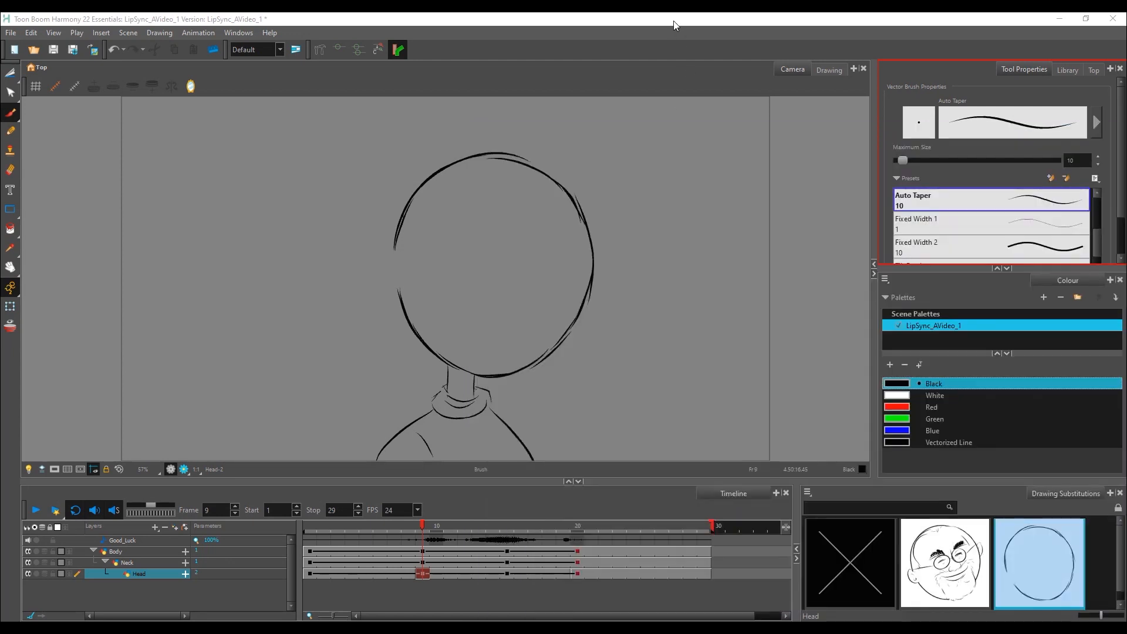
Step: Scrub to frame 11 in Harmony and write 11 below the d mouth in the Photoshop plan
click(421, 525)
mouse_move(423, 527)
mouse_down()
mouse_move(410, 531)
mouse_move(453, 532)
mouse_up()
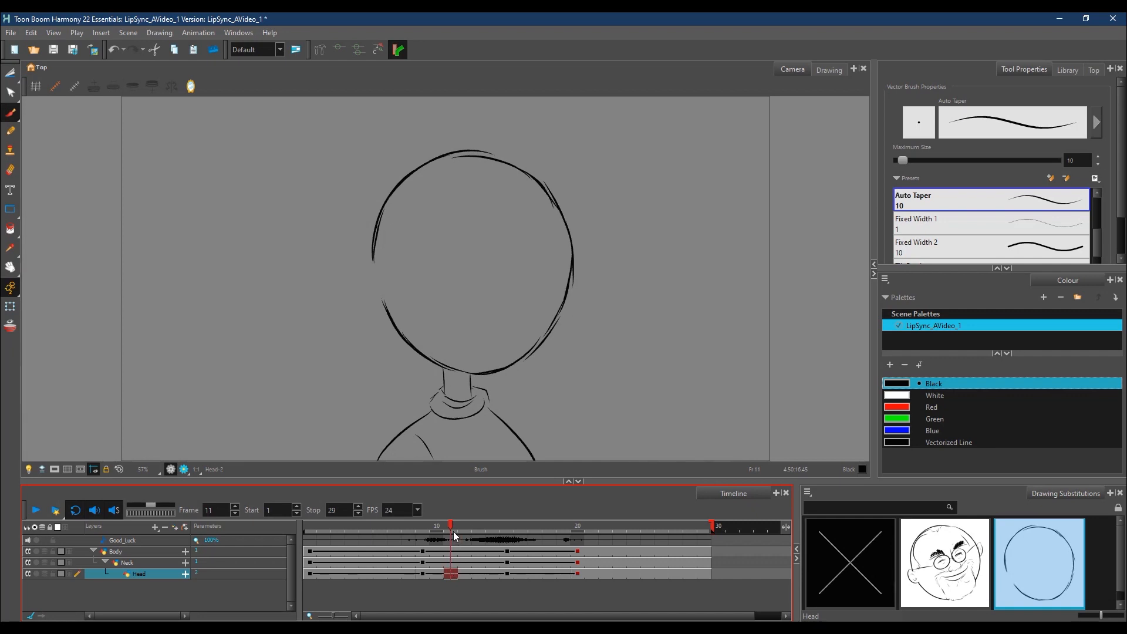
key(alt+Tab)
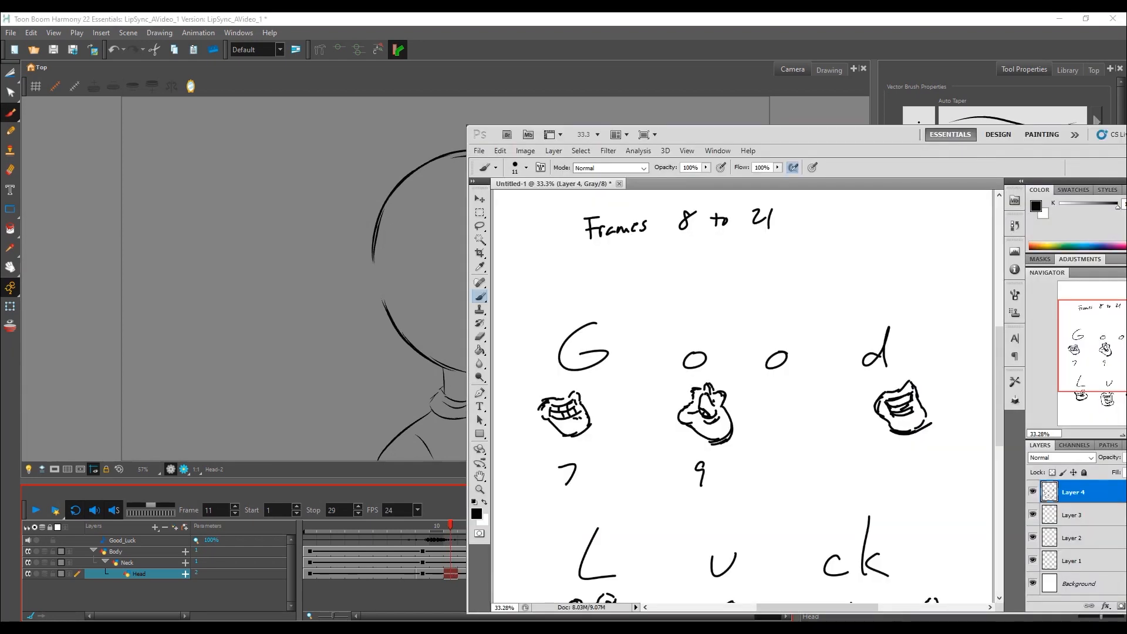
drag(900, 456, 910, 478)
Step: Scrub to frame 14 in Harmony, and in the Photoshop plan write 14 below the u mouth and 12 below the L mouth
click(620, 18)
click(464, 527)
drag(464, 526, 494, 530)
key(alt+Tab)
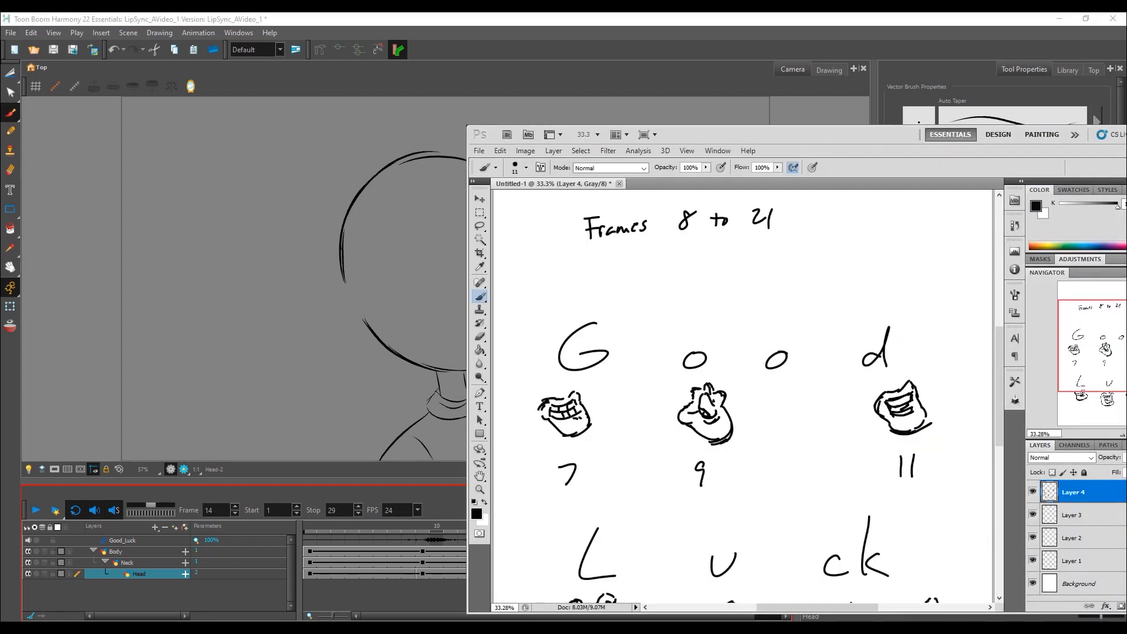
drag(876, 139, 851, 72)
drag(974, 357, 975, 395)
drag(680, 483, 680, 505)
drag(691, 481, 697, 506)
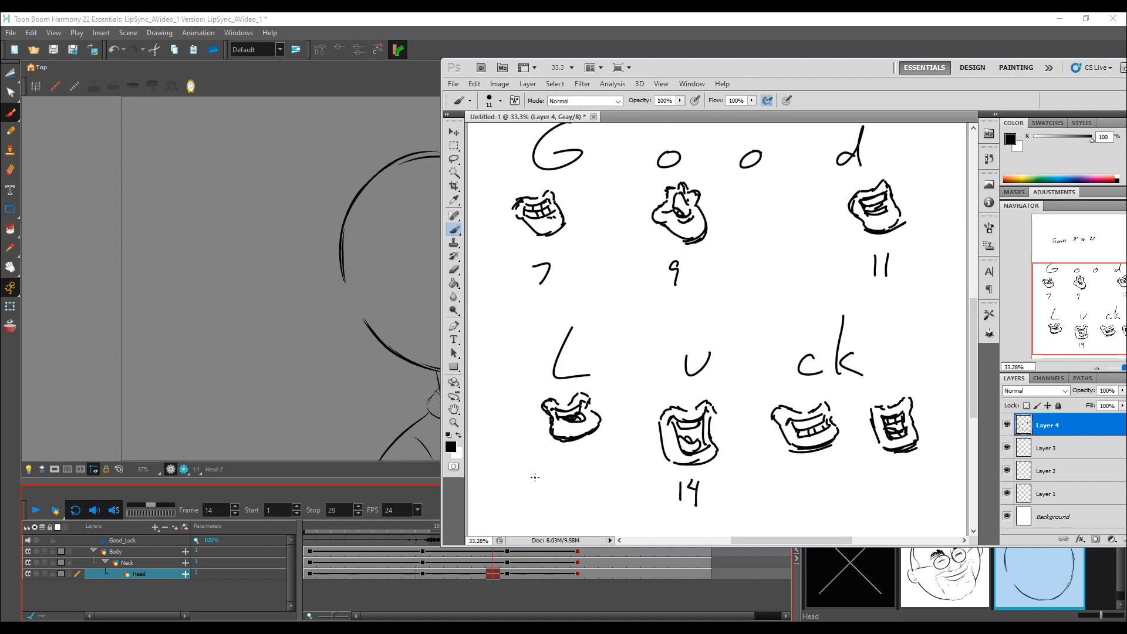
mouse_move(552, 468)
mouse_down()
mouse_move(553, 484)
mouse_move(582, 485)
mouse_up()
Step: Scrub to frame 16 in Harmony and write 16 below the wide "ck" mouth in the Photoshop plan
click(523, 22)
drag(494, 524, 541, 526)
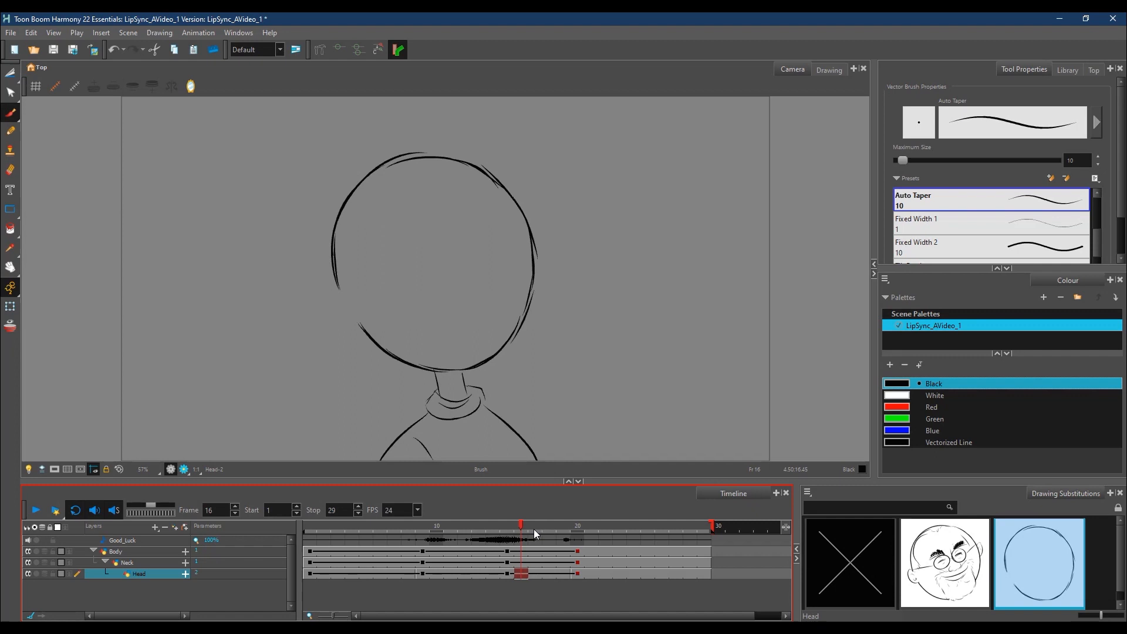
key(alt+Tab)
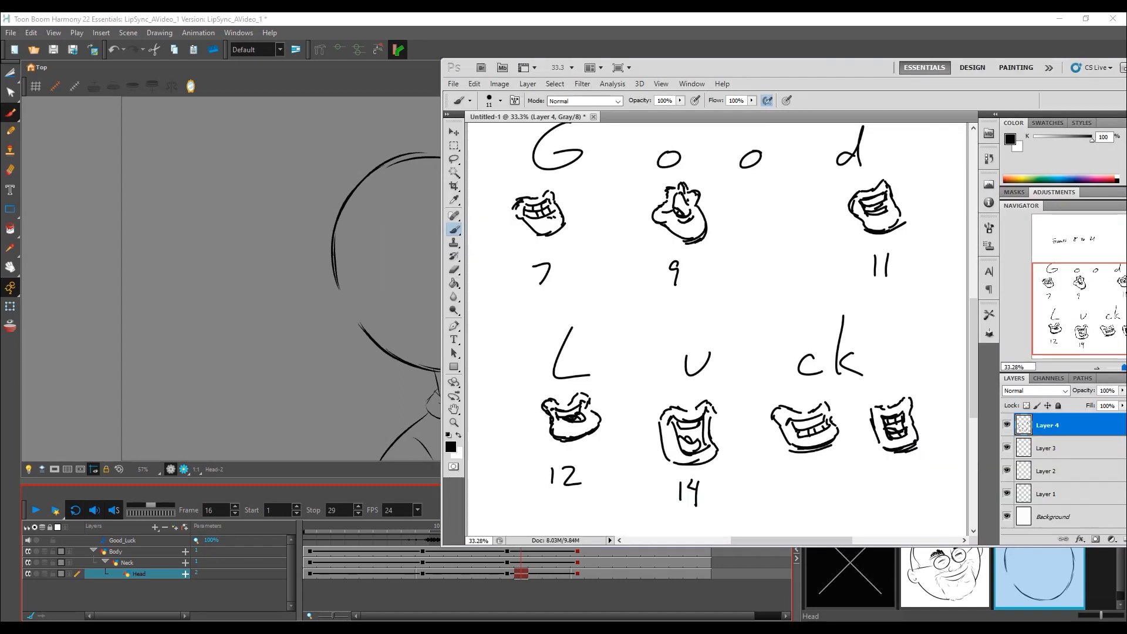
drag(807, 477, 806, 500)
drag(825, 477, 809, 491)
Step: Scrub to frame 19 in Harmony and write 18 below the narrow last mouth of "Luck" in the Photoshop plan
click(559, 24)
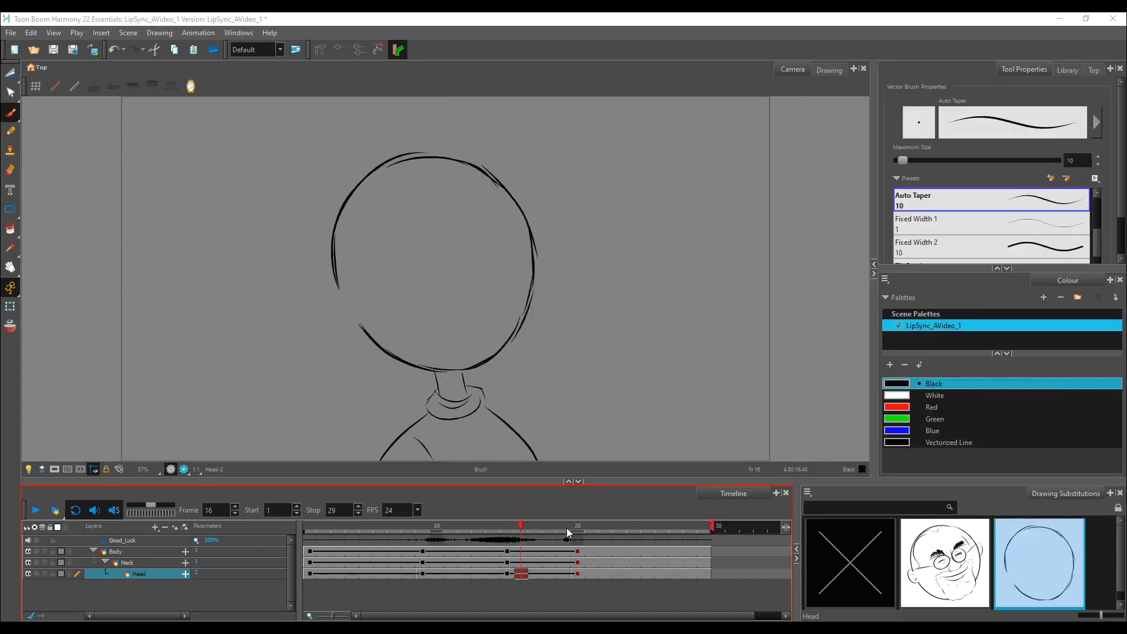
mouse_move(564, 527)
mouse_down()
mouse_move(576, 527)
mouse_move(551, 530)
mouse_move(562, 530)
mouse_up()
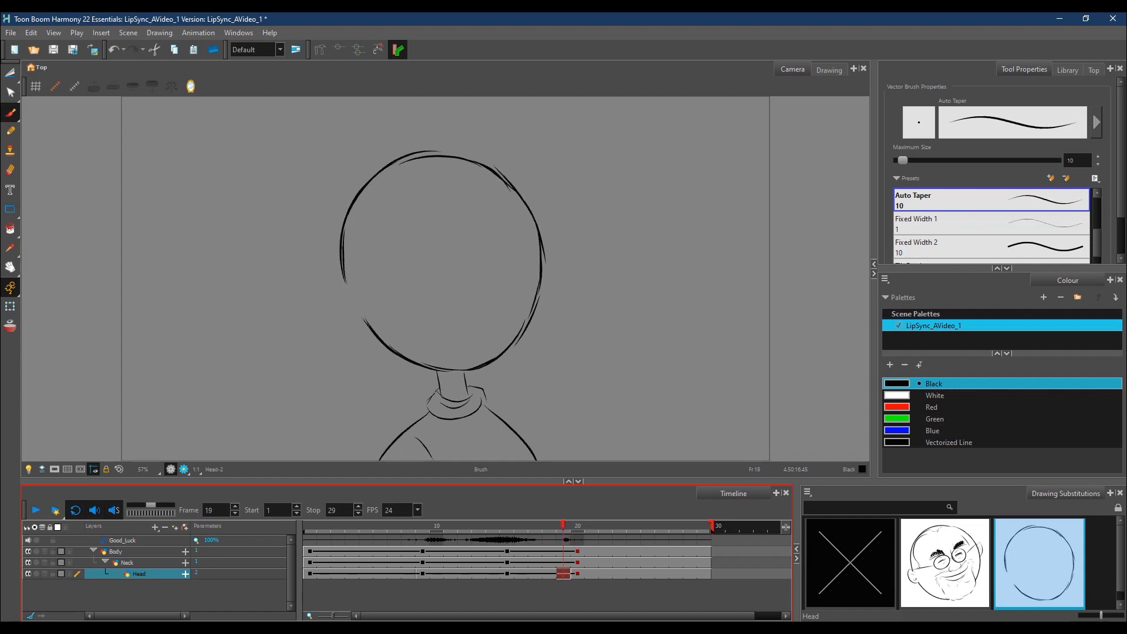
key(alt+Tab)
drag(894, 476, 895, 495)
drag(911, 470, 911, 471)
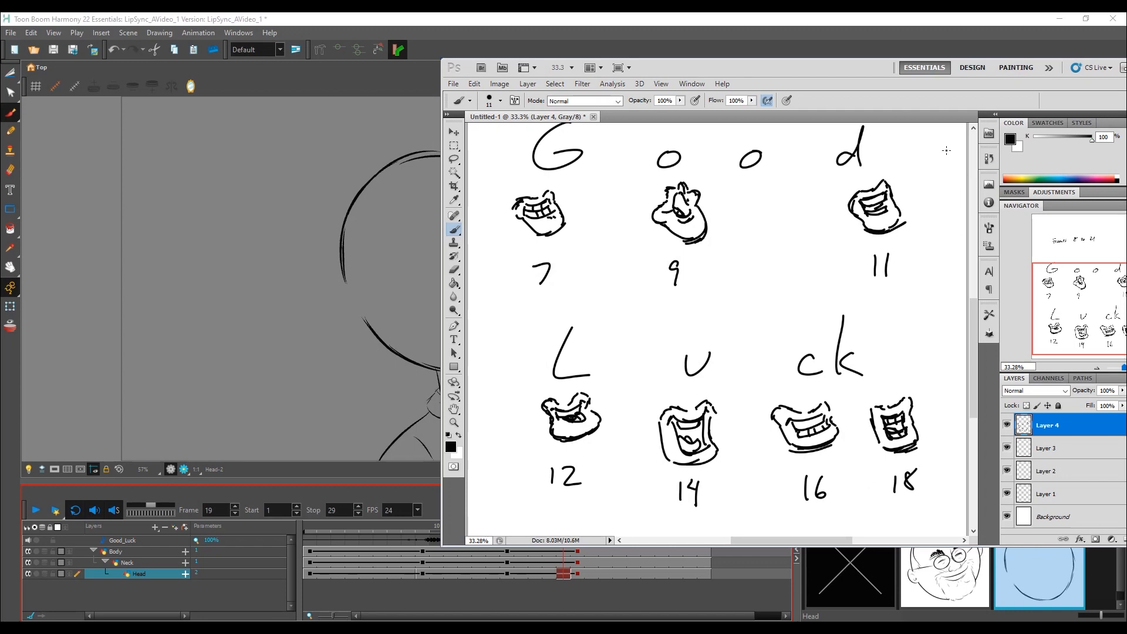
Step: Move the mouth plan aside and scrub back through Harmony's timeline to frame 8 to examine the head drawings
drag(850, 68, 616, 92)
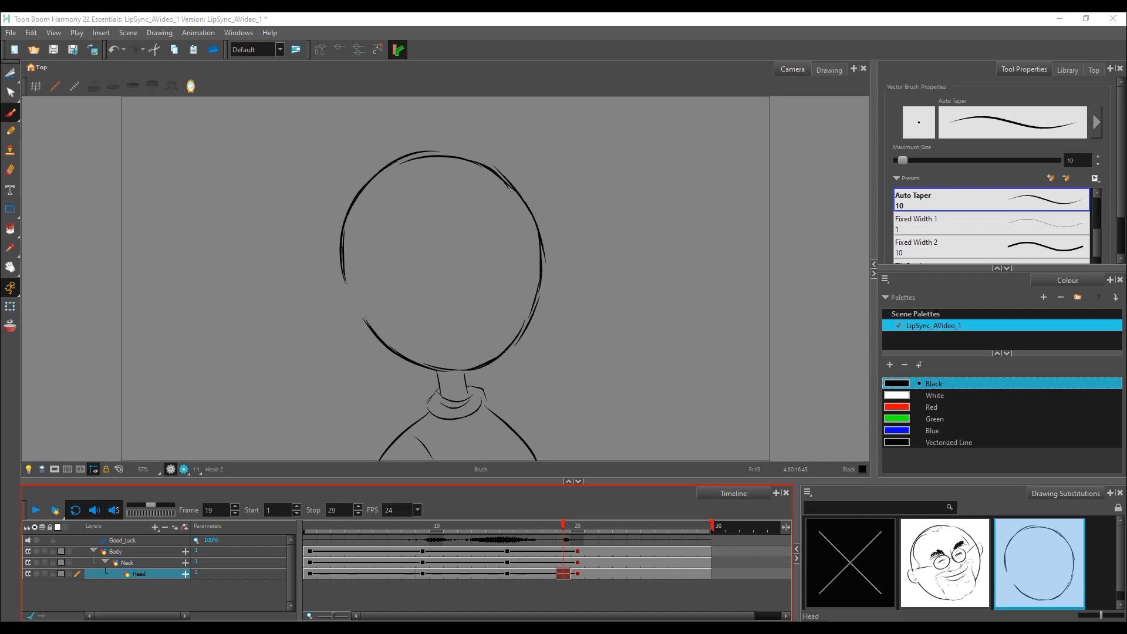
click(436, 525)
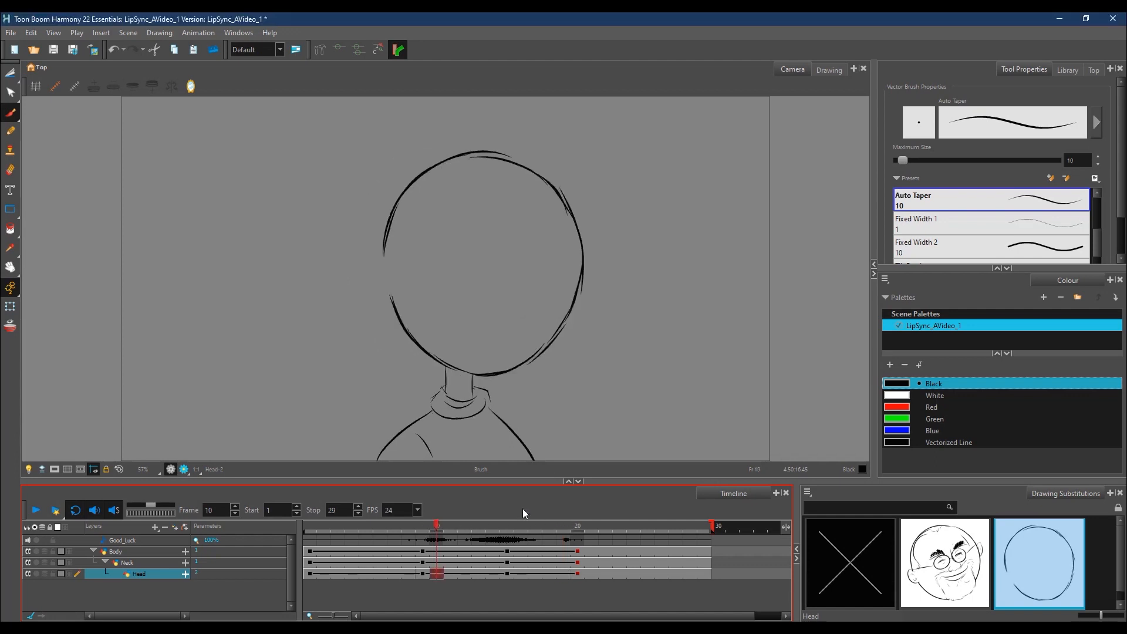
click(401, 532)
drag(414, 531, 393, 530)
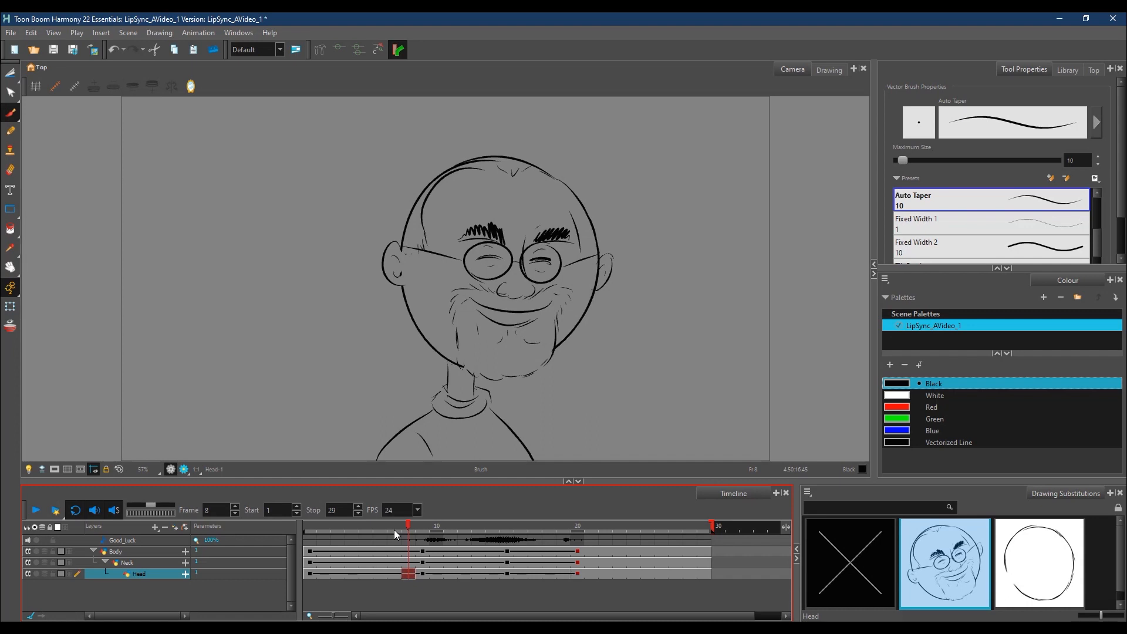
Step: Duplicate the Head layer, hide the copy, and return to the original Head layer at frame 1
right_click(147, 573)
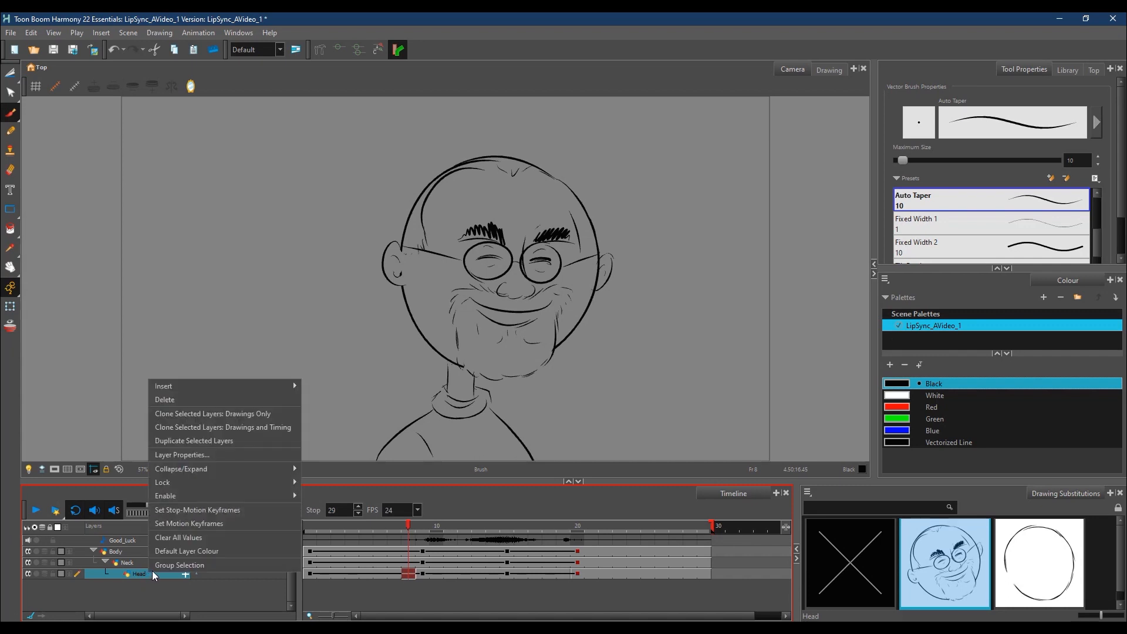
click(230, 442)
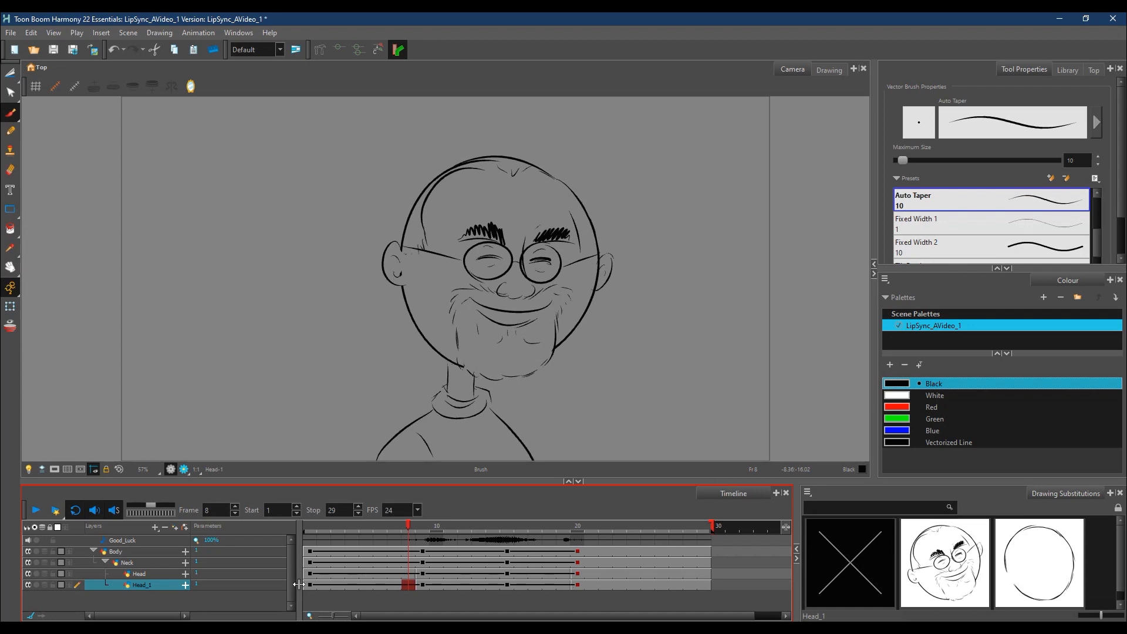
click(312, 526)
click(158, 575)
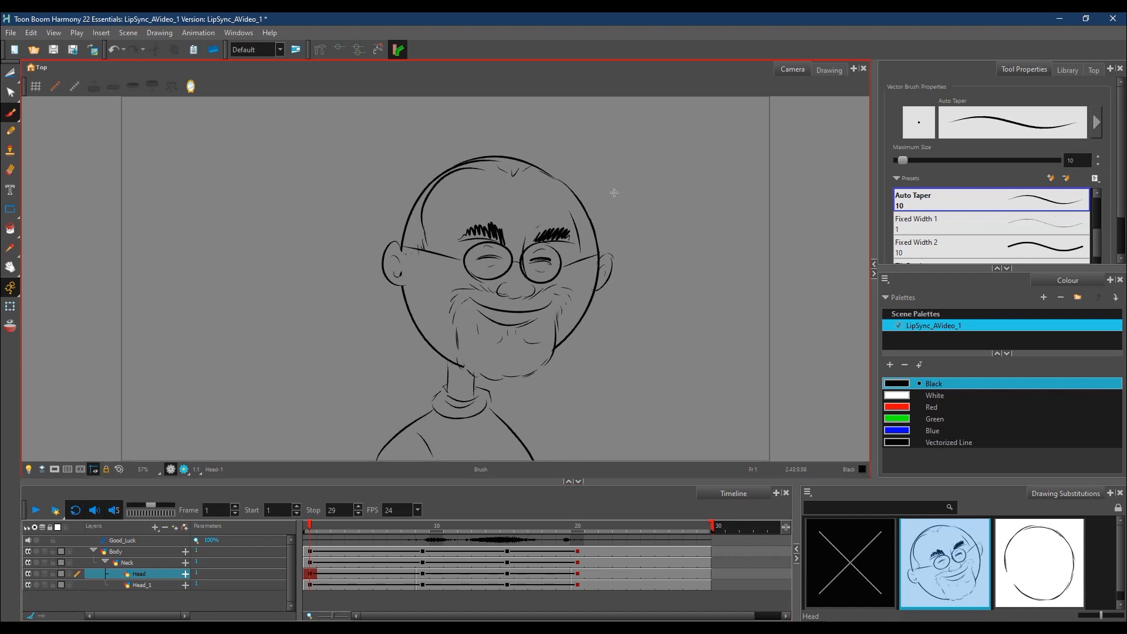
Step: Switch to the Cutter tool, lasso the jaw outline beneath the left ear, and remove it from the Head drawing
key(alt+t)
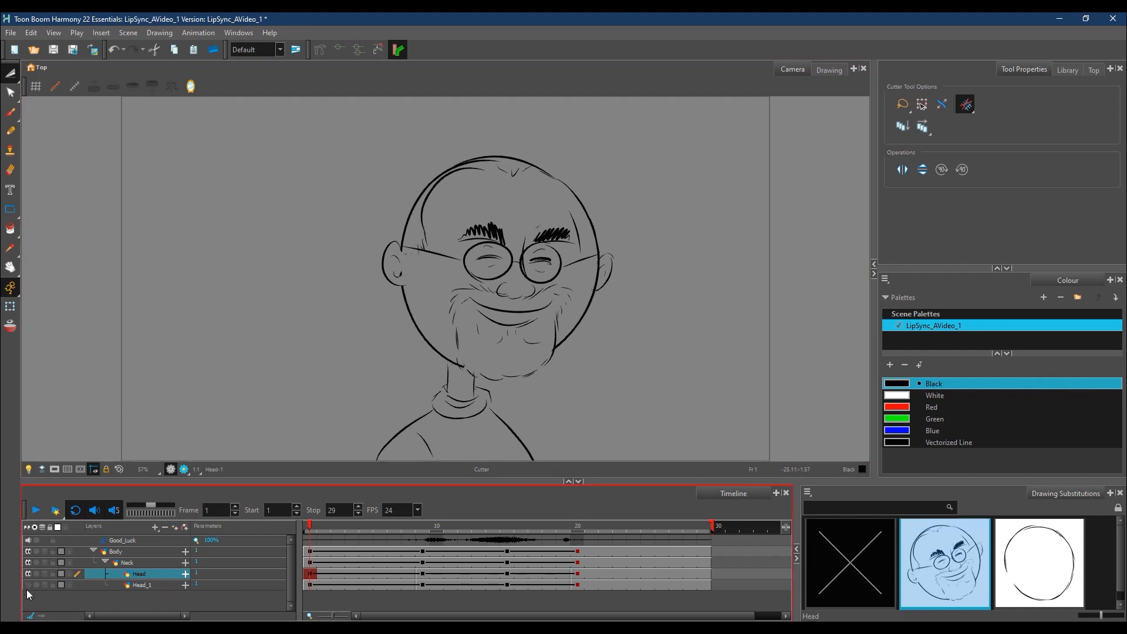
mouse_move(390, 173)
mouse_down()
mouse_move(367, 238)
mouse_move(381, 356)
mouse_move(415, 379)
mouse_move(450, 364)
mouse_move(442, 308)
mouse_move(457, 282)
mouse_move(578, 277)
mouse_move(570, 320)
mouse_up()
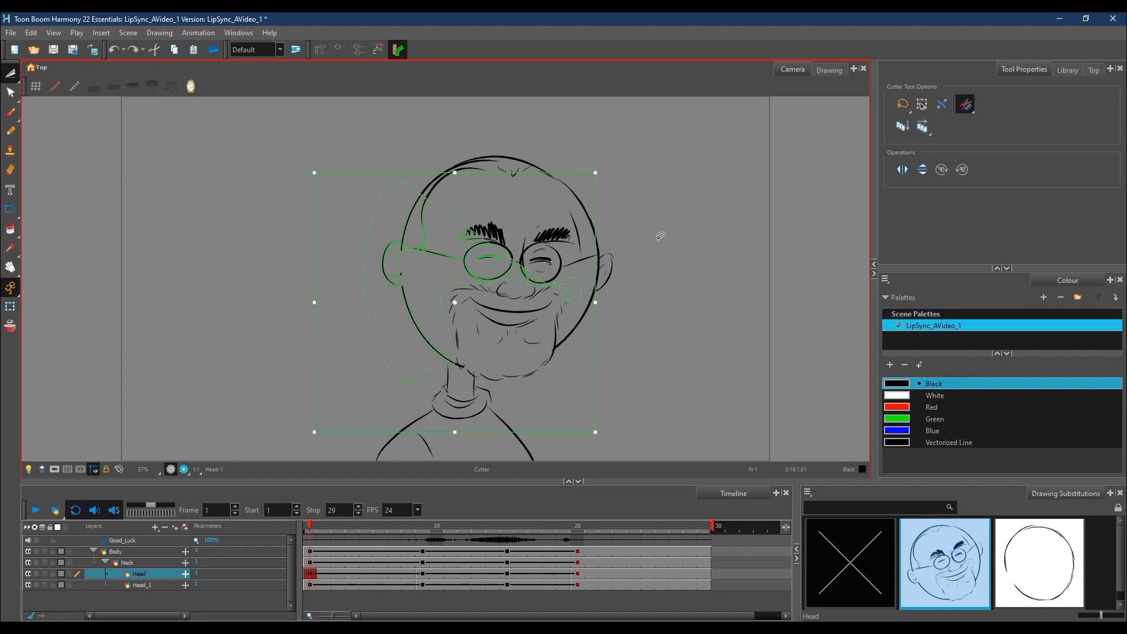
key(Escape)
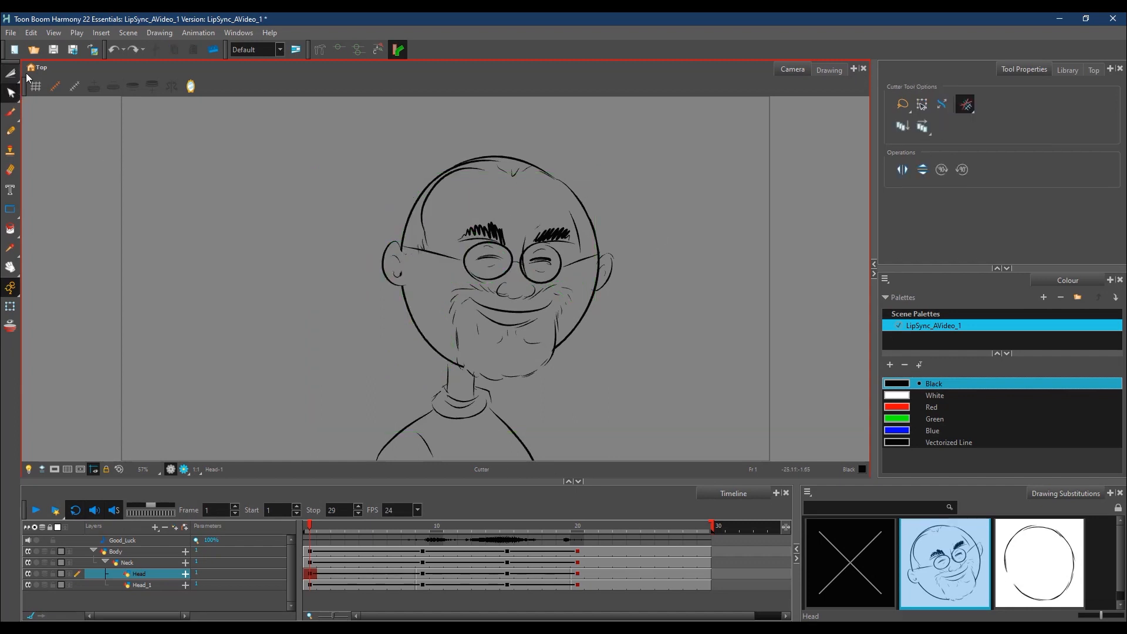
mouse_move(363, 287)
mouse_down()
mouse_move(406, 364)
mouse_move(435, 373)
mouse_move(459, 363)
mouse_move(441, 289)
mouse_move(536, 279)
mouse_up()
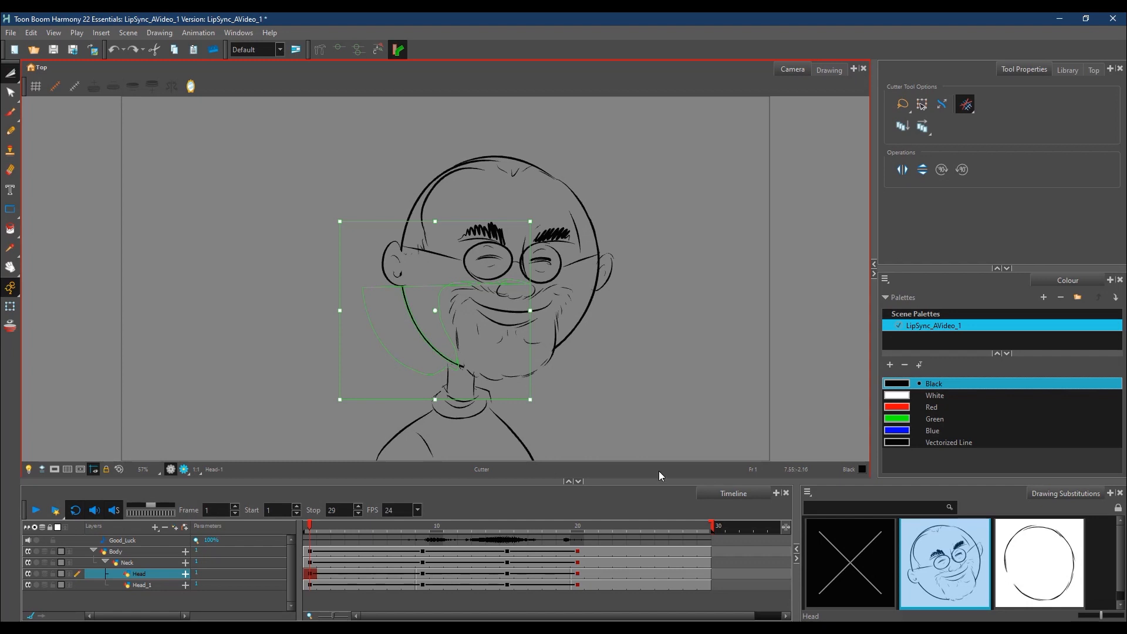
key(Escape)
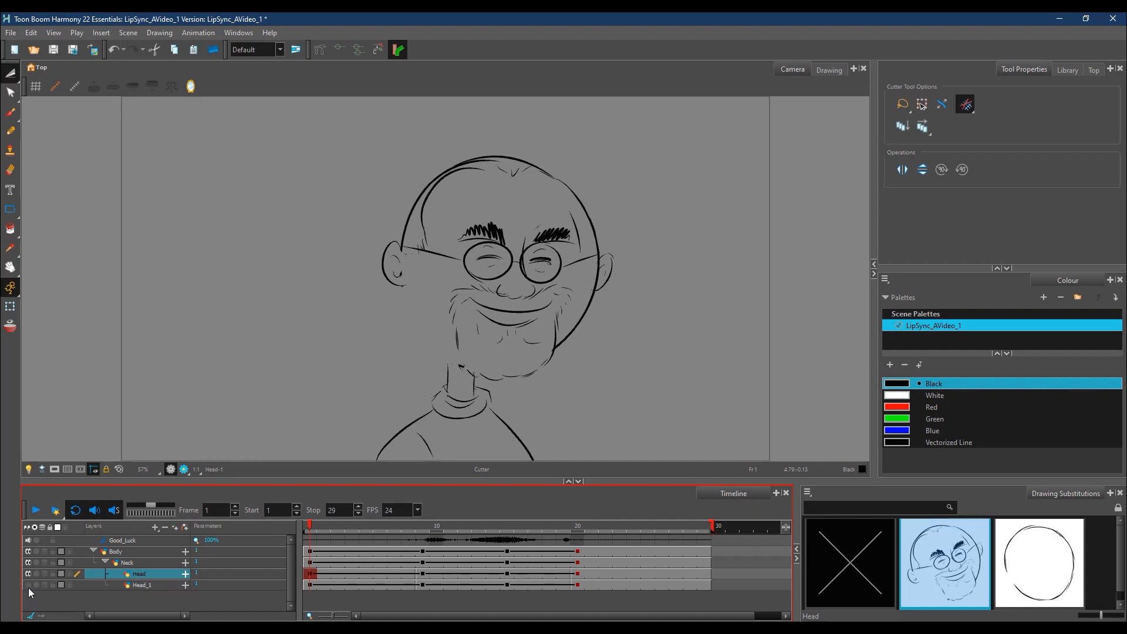
Step: Lasso the skull, ears, glasses and leftover jaw line with the Cutter and delete them from the Head drawing, keeping the beard and mouth
mouse_move(578, 283)
mouse_down()
mouse_move(558, 344)
mouse_move(567, 360)
mouse_move(622, 317)
mouse_move(642, 236)
mouse_move(593, 143)
mouse_move(432, 109)
mouse_move(331, 272)
mouse_move(386, 330)
mouse_move(438, 286)
mouse_move(596, 279)
mouse_up()
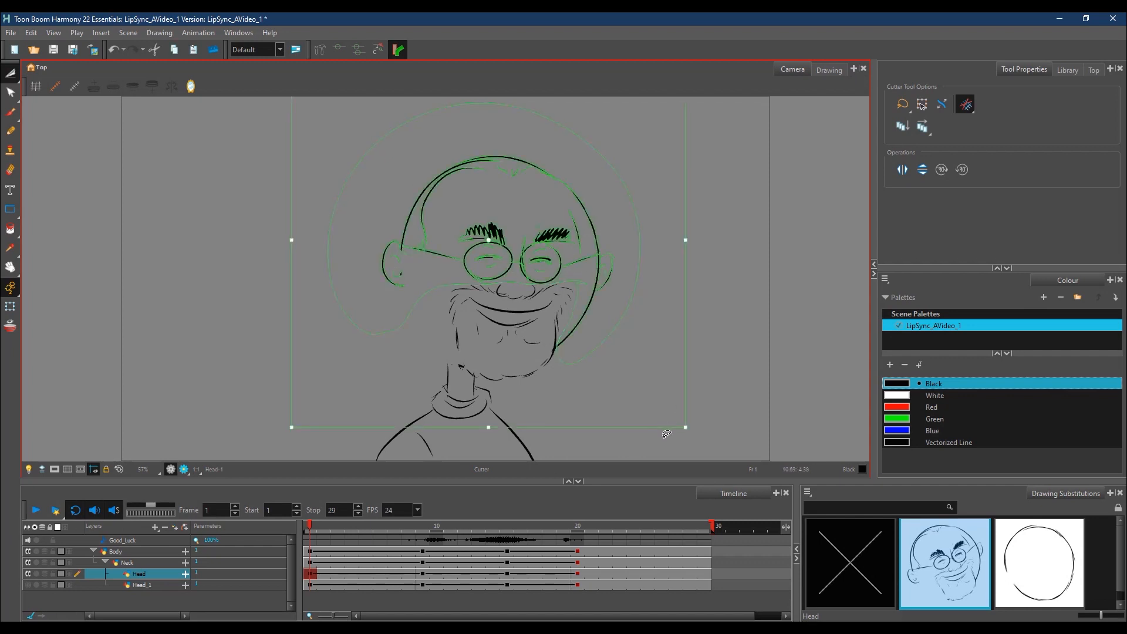
key(Delete)
click(310, 574)
drag(456, 363, 468, 356)
key(Delete)
key(Delete)
key(Delete)
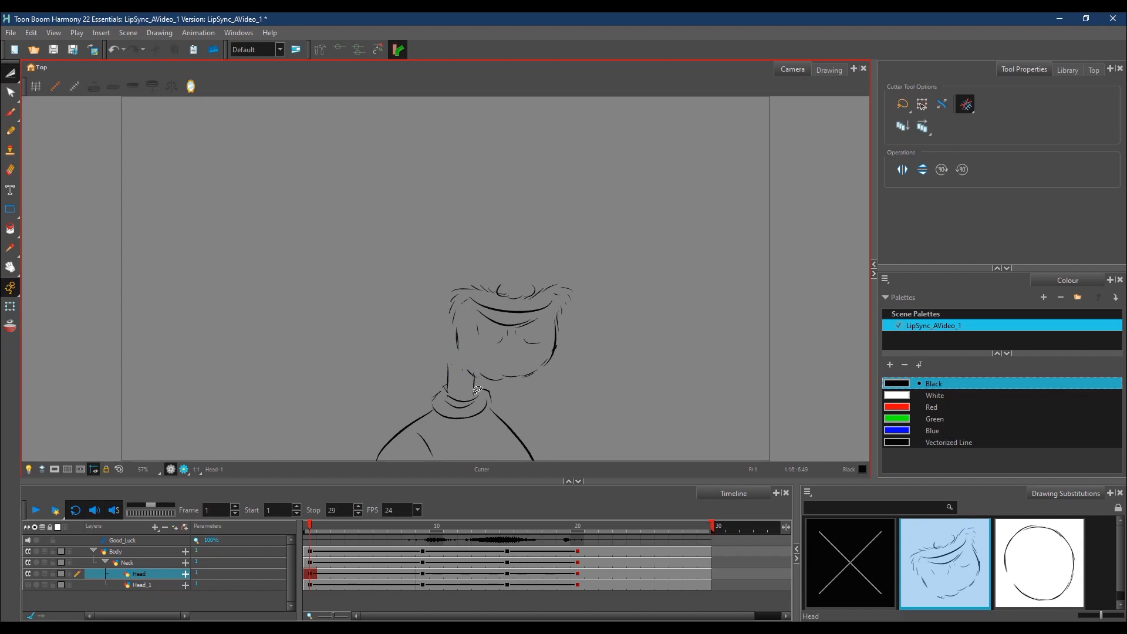
Step: Rename the Head layer holding the beard and mouth drawing as Mouth
click(146, 584)
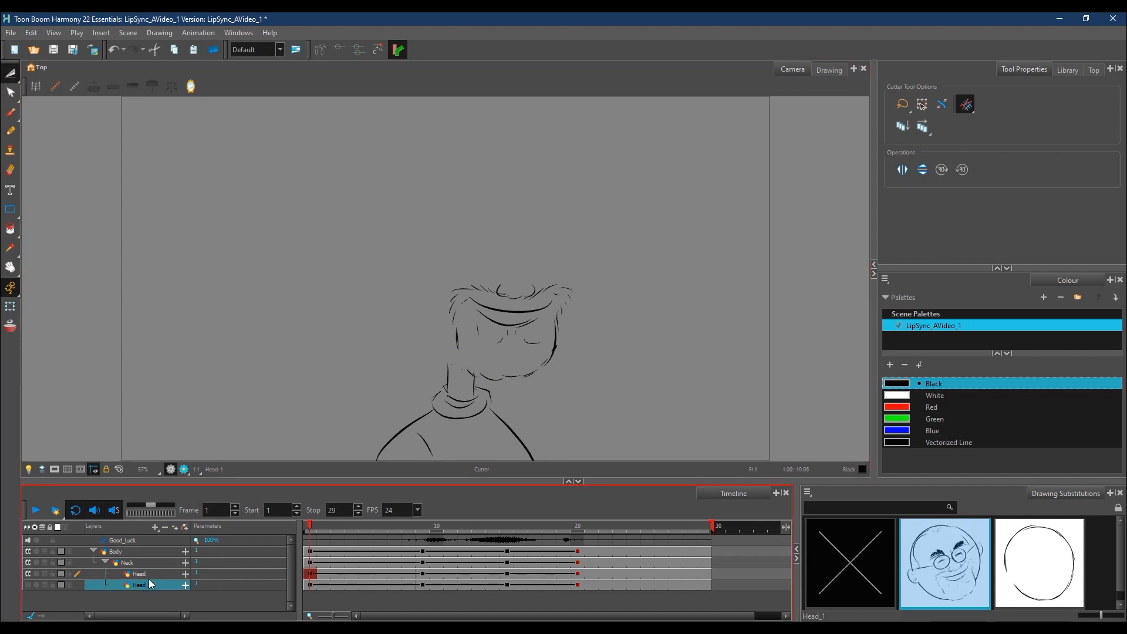
double_click(143, 574)
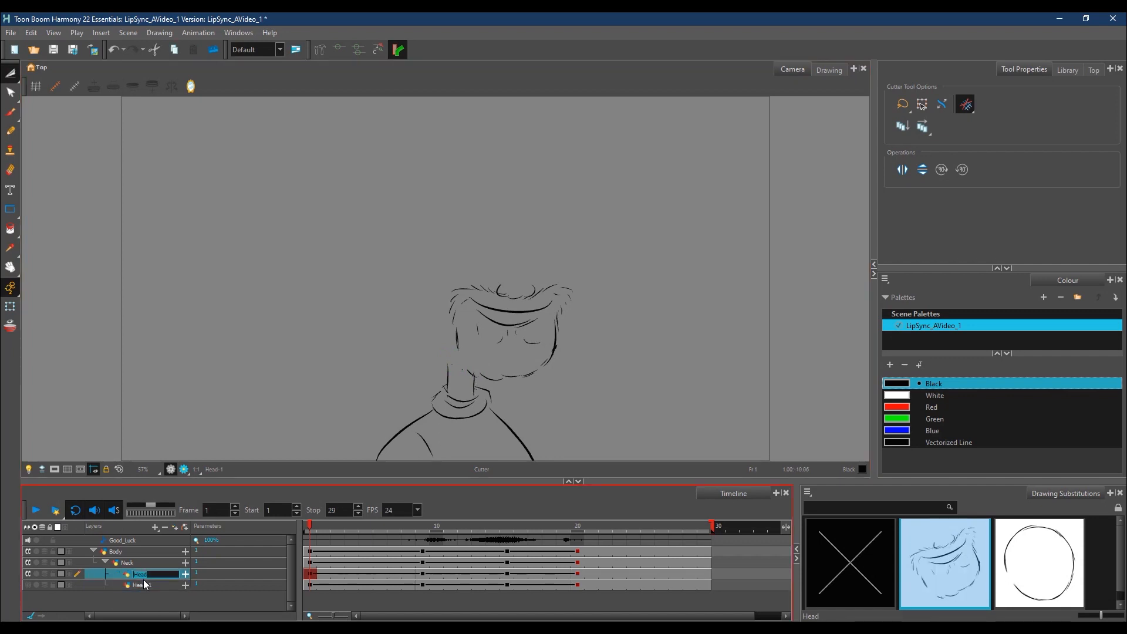
text(Mouth)
Step: Show the Head_1 layer, lasso and delete its nose, mouth and beard lines, and make the Mouth layer visible
click(142, 586)
click(28, 586)
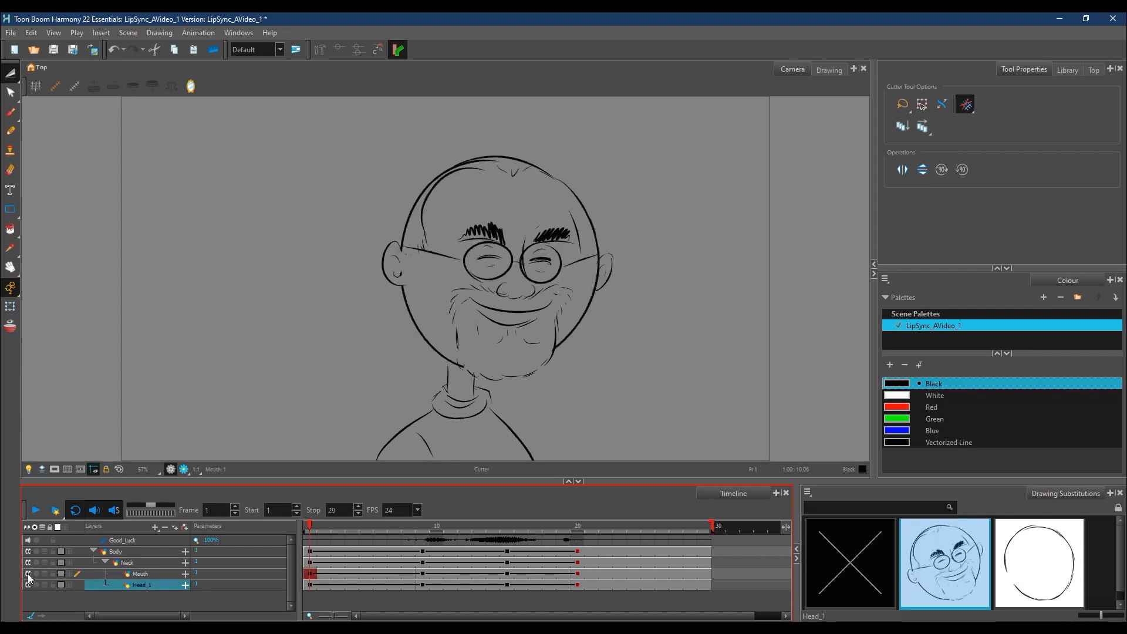
mouse_move(514, 277)
mouse_down()
mouse_move(461, 278)
mouse_move(438, 302)
mouse_move(468, 380)
mouse_move(530, 384)
mouse_move(551, 364)
mouse_move(576, 299)
mouse_move(579, 282)
mouse_move(543, 285)
mouse_up()
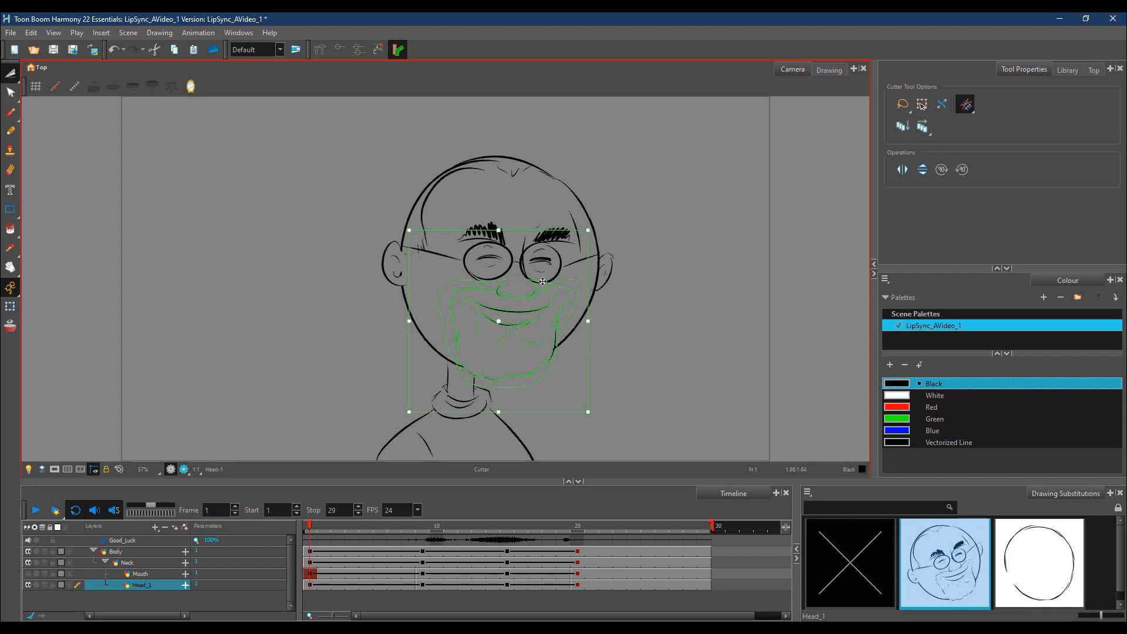
key(Delete)
click(28, 574)
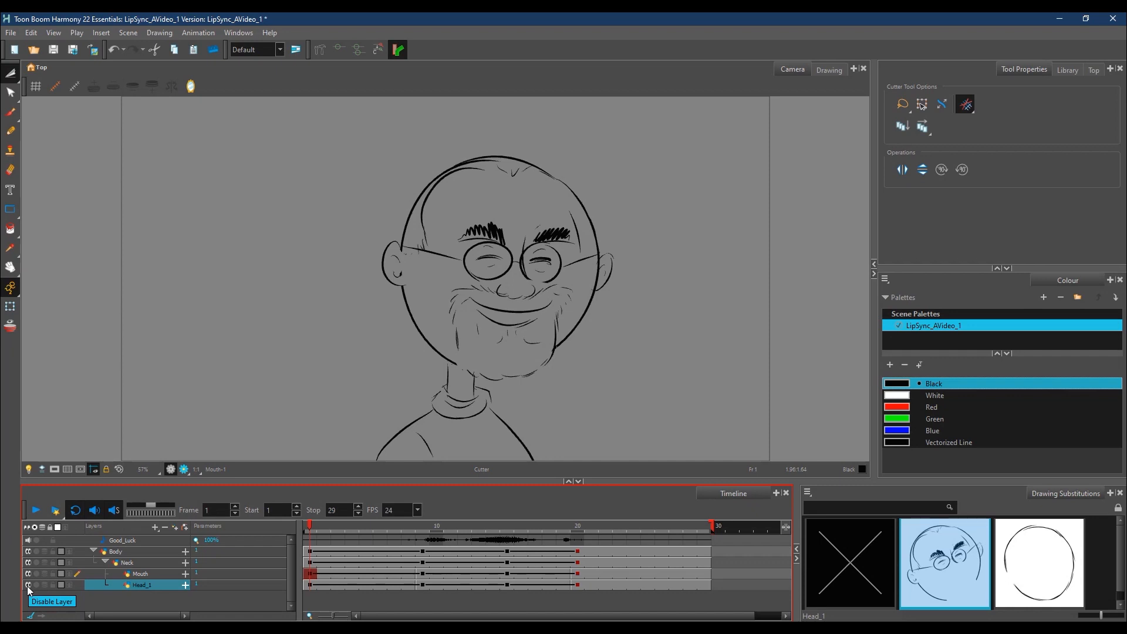
Step: Check the Mouth and Head_1 drawings at frame 9 and clear the Head_1 exposure starting from frame 8
click(163, 576)
drag(309, 527, 422, 555)
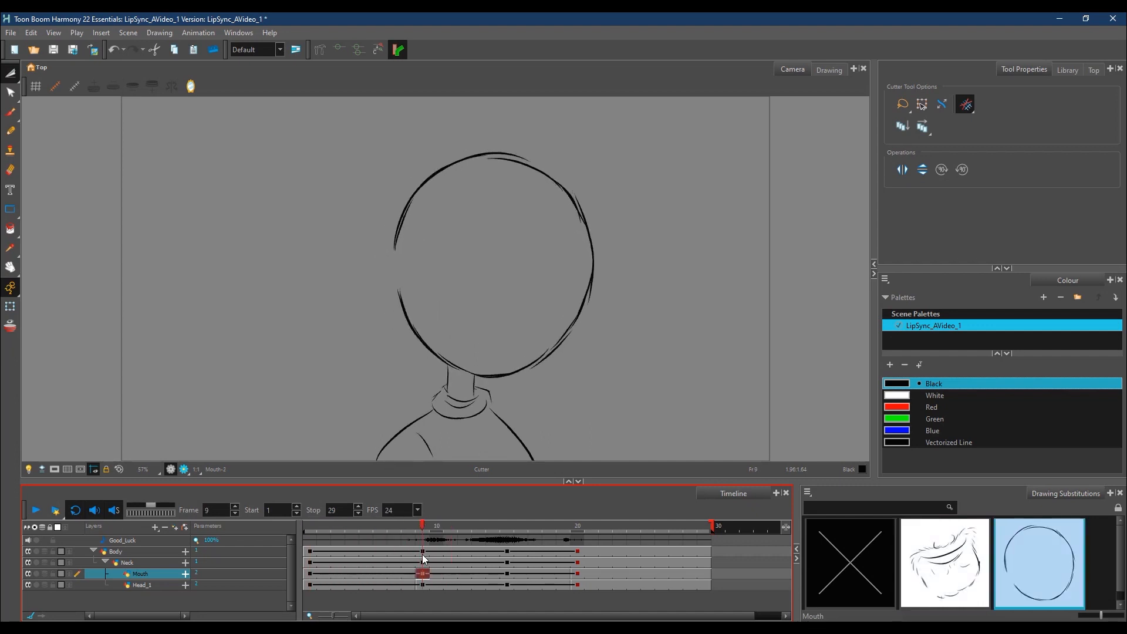
click(422, 585)
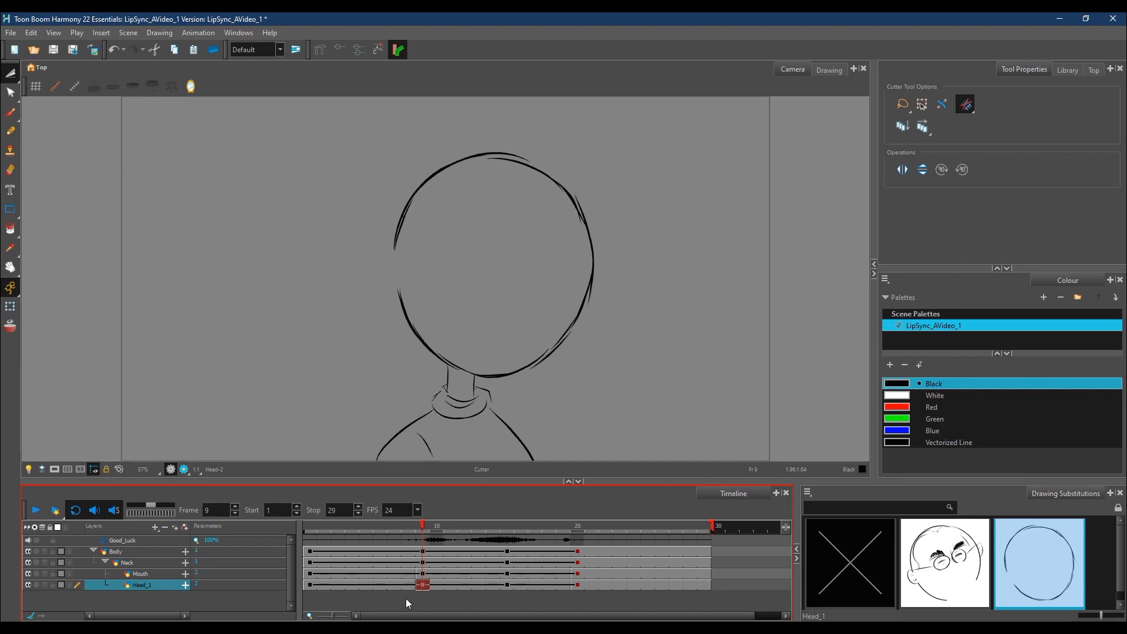
click(412, 585)
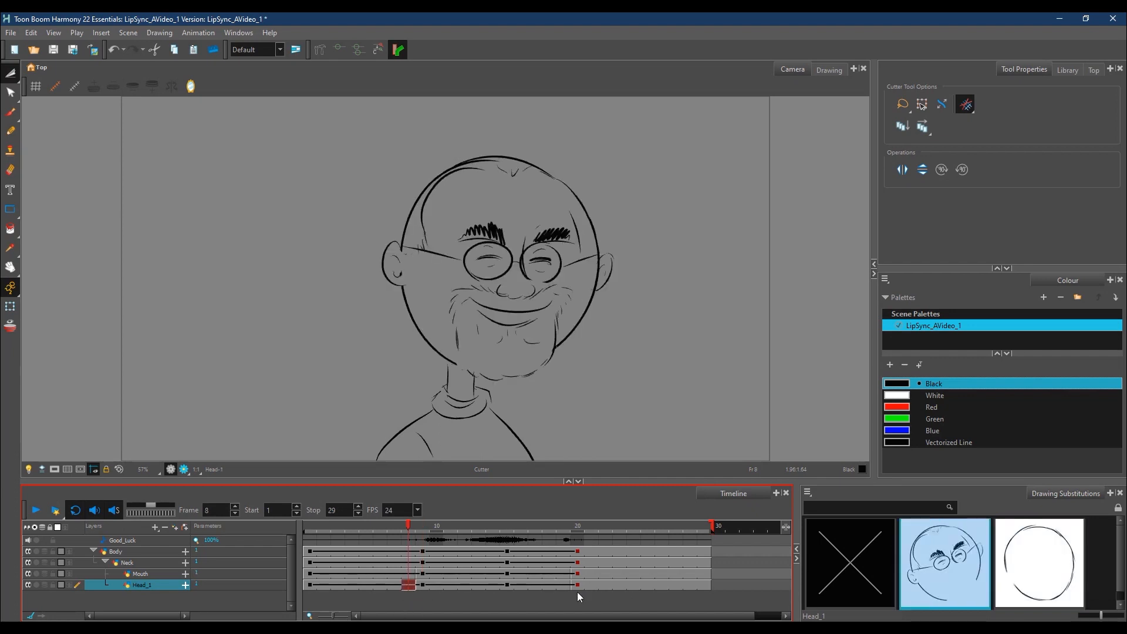
shift+click(708, 585)
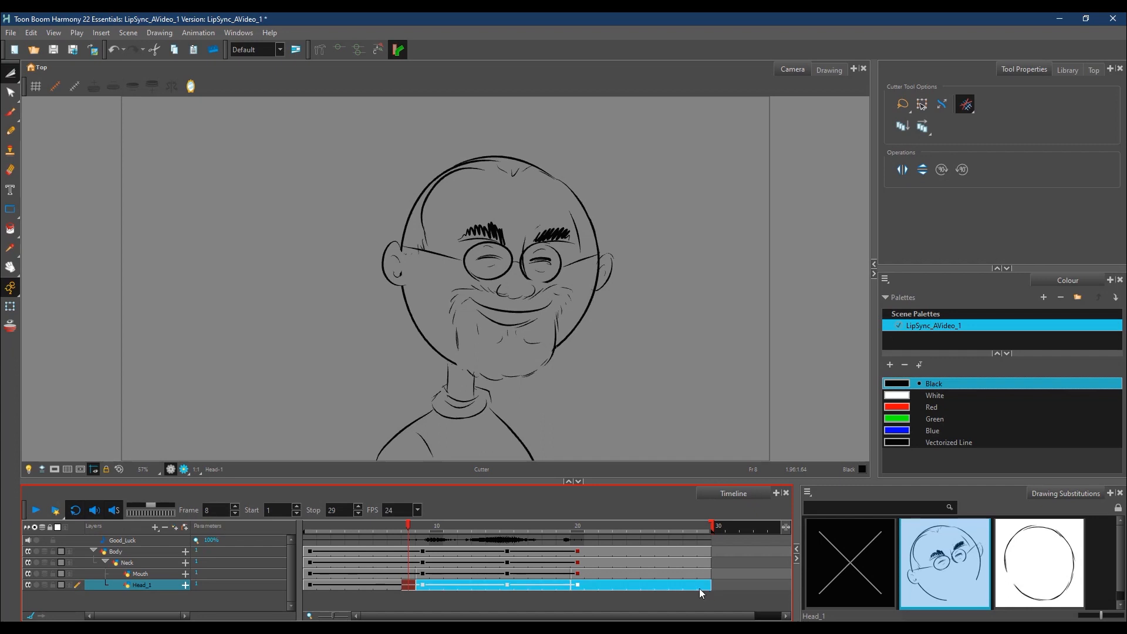
right_click(704, 586)
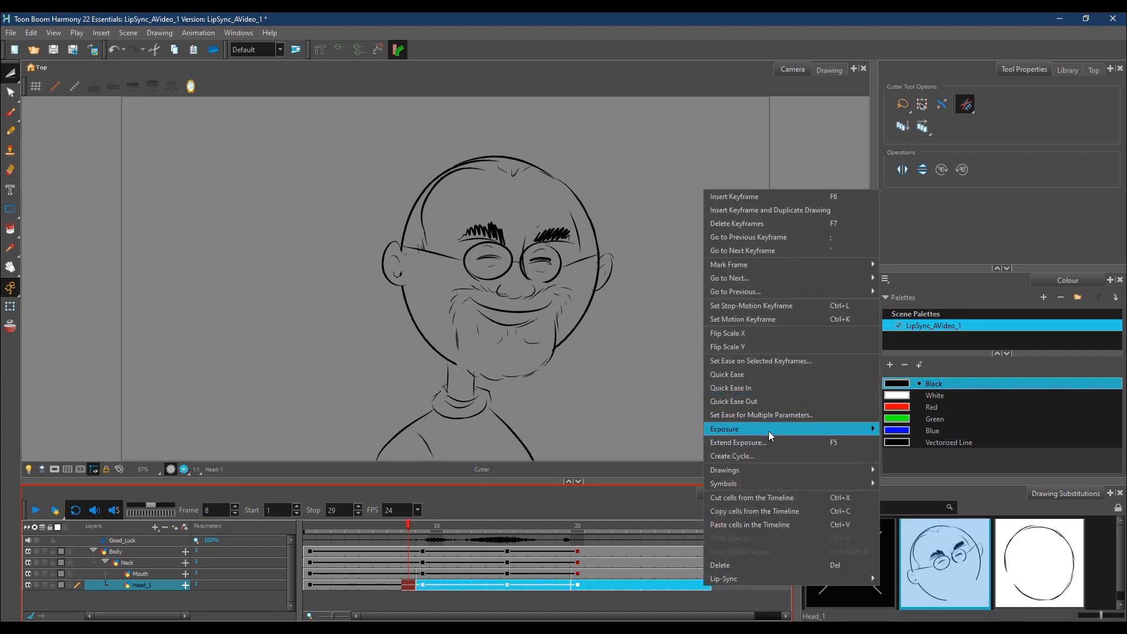
mouse_move(769, 431)
click(928, 456)
Step: Select the Head_1 cells from frame 9 through the end of the scene and clear their exposure
click(398, 585)
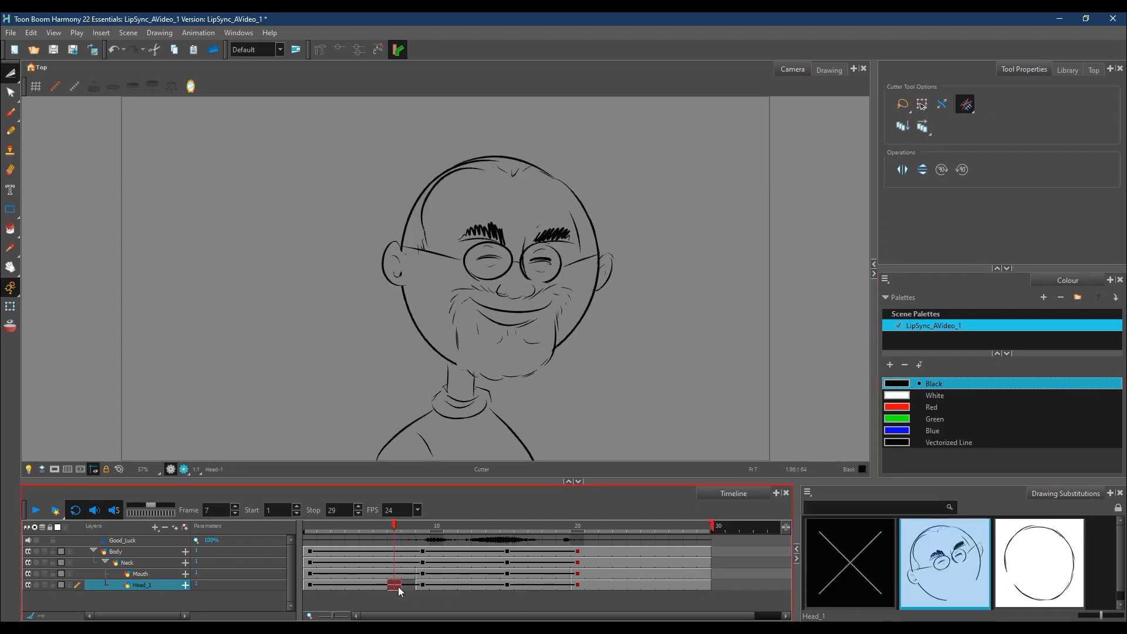
click(423, 586)
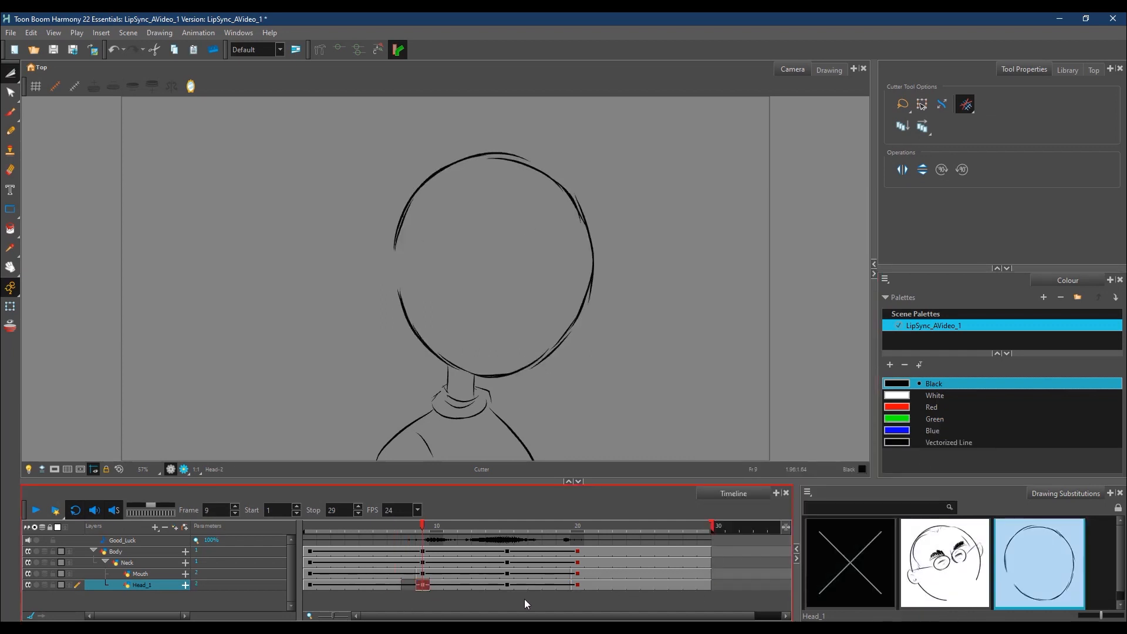
shift+click(703, 588)
right_click(703, 587)
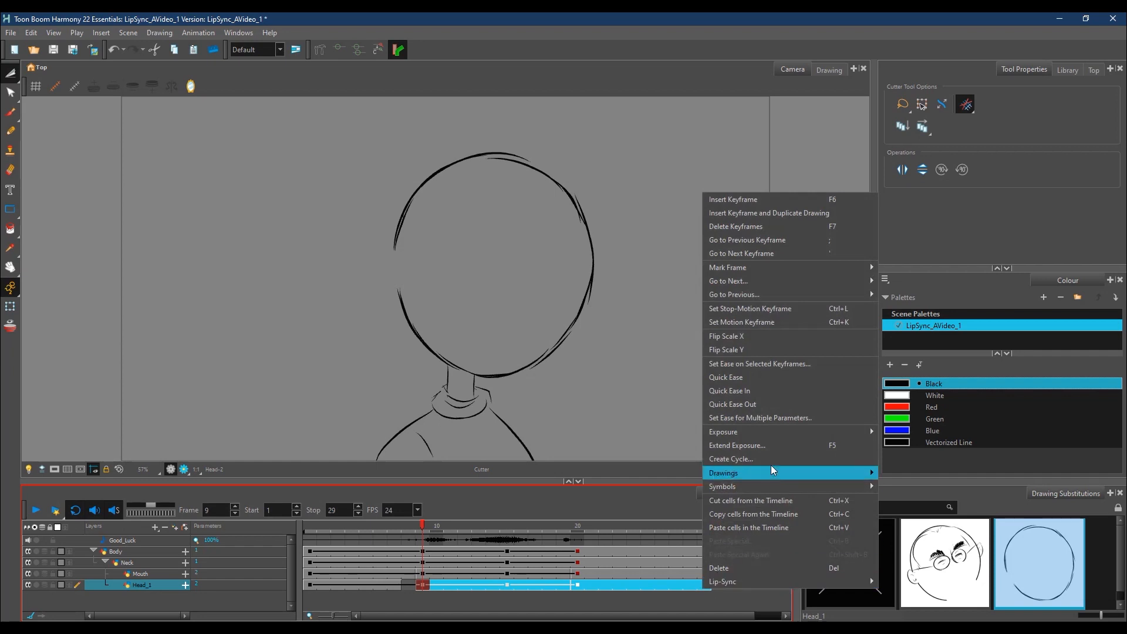
mouse_move(772, 438)
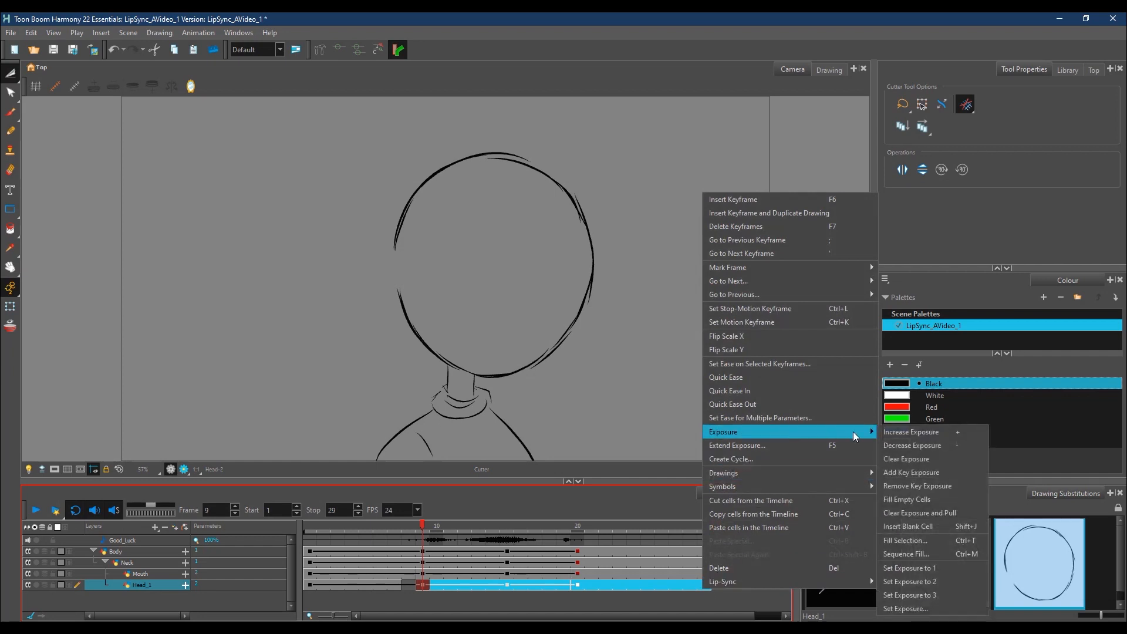
click(930, 456)
Step: Clear the exposure of the Head_1 cells from frame 20 to the end of the scene
click(578, 586)
shift+click(703, 587)
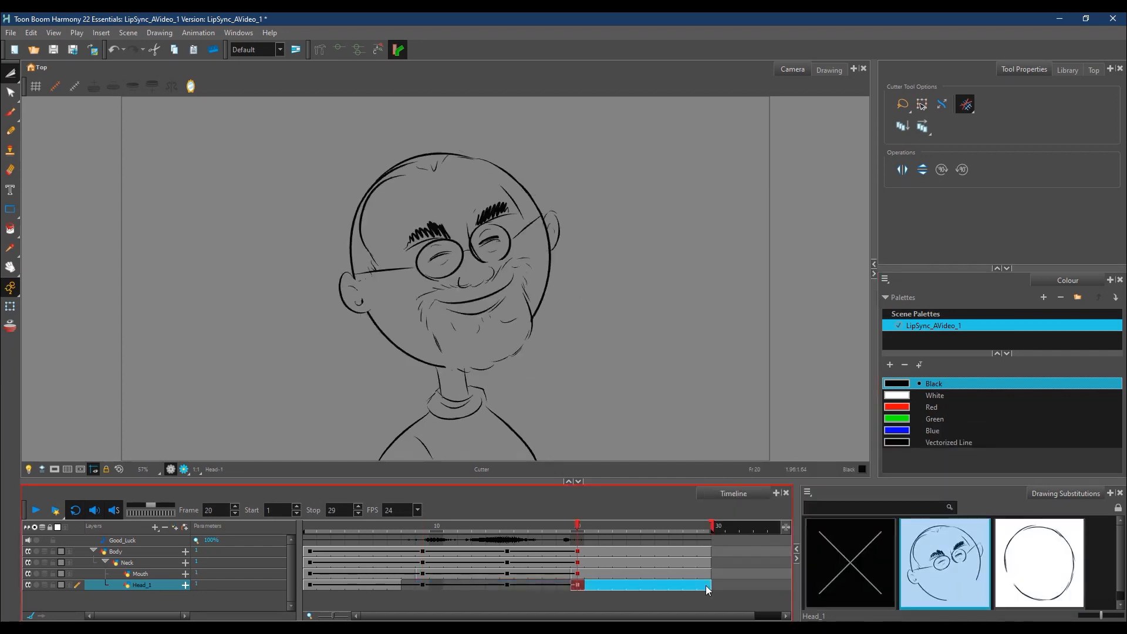
right_click(702, 587)
mouse_move(766, 432)
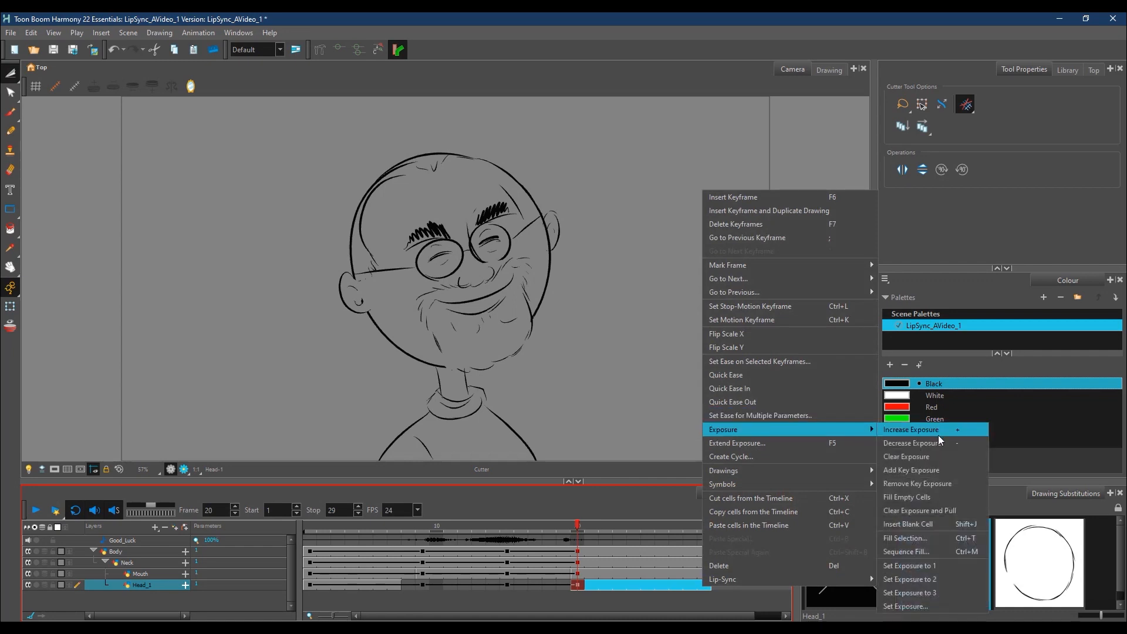
click(919, 456)
Step: Fill the empty Head_1 cells from frame 7 to the end of the scene and scrub to frame 9 to check them
click(395, 585)
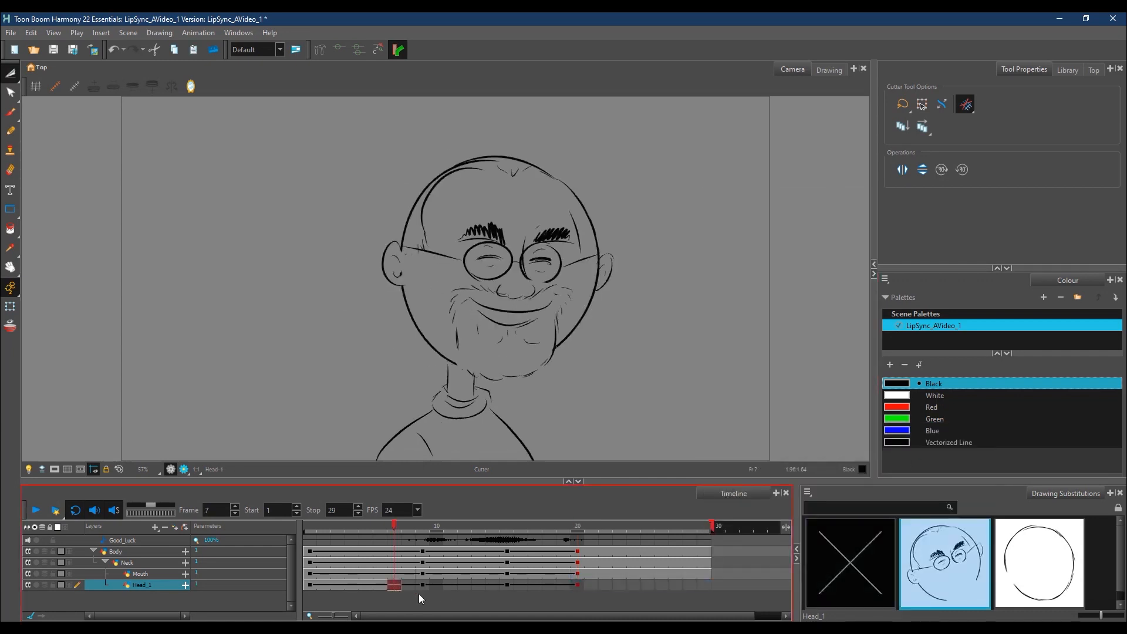
shift+click(706, 585)
right_click(705, 585)
mouse_move(758, 429)
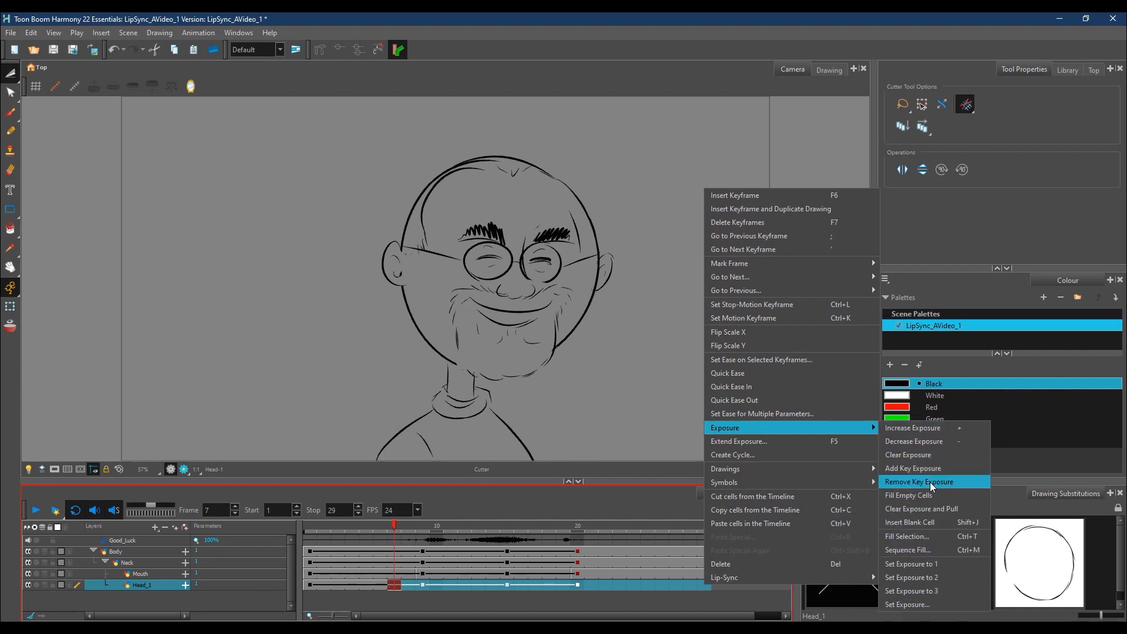
click(926, 497)
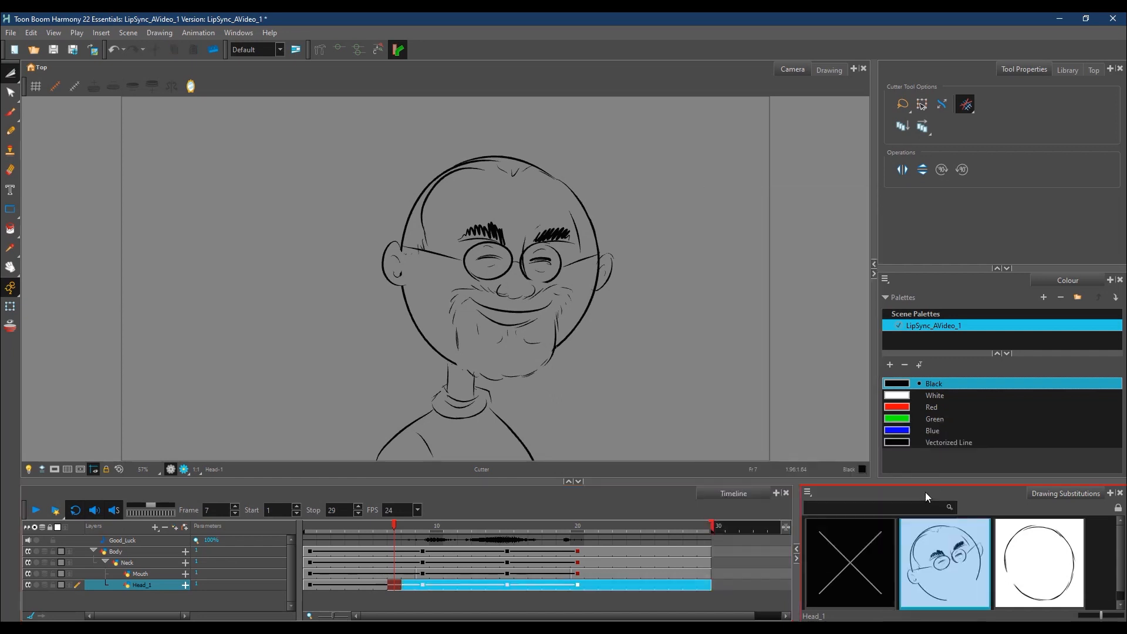
click(366, 584)
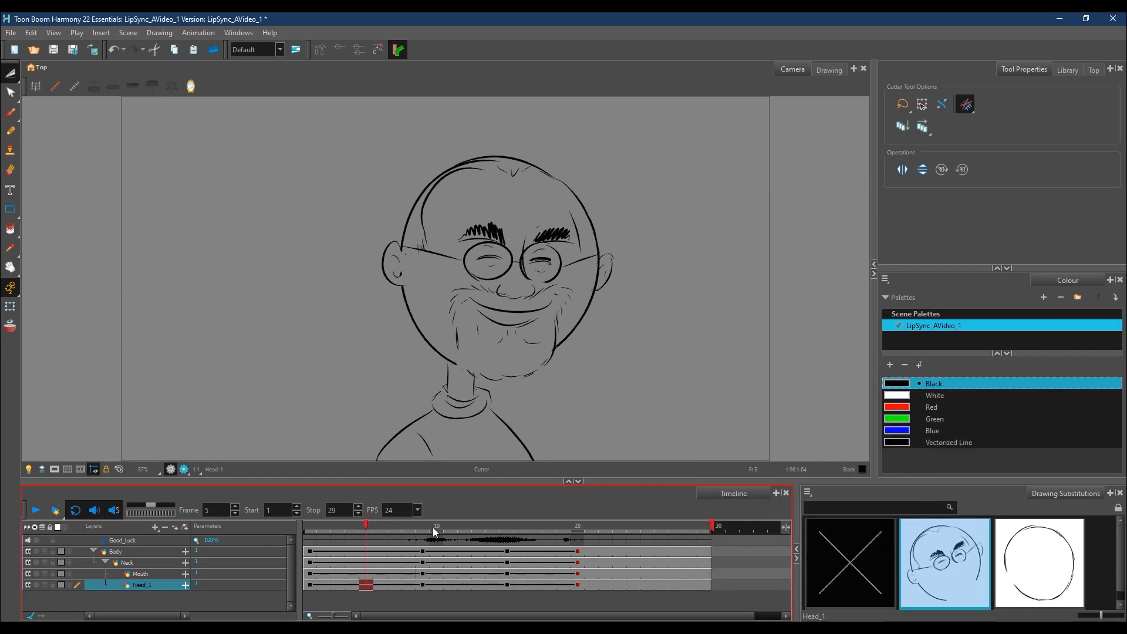
mouse_move(421, 530)
mouse_down()
mouse_move(390, 526)
mouse_move(445, 529)
mouse_move(397, 534)
mouse_move(427, 532)
mouse_up()
Step: Delete the plain circle drawing from the Mouth layer's drawing substitutions
click(428, 574)
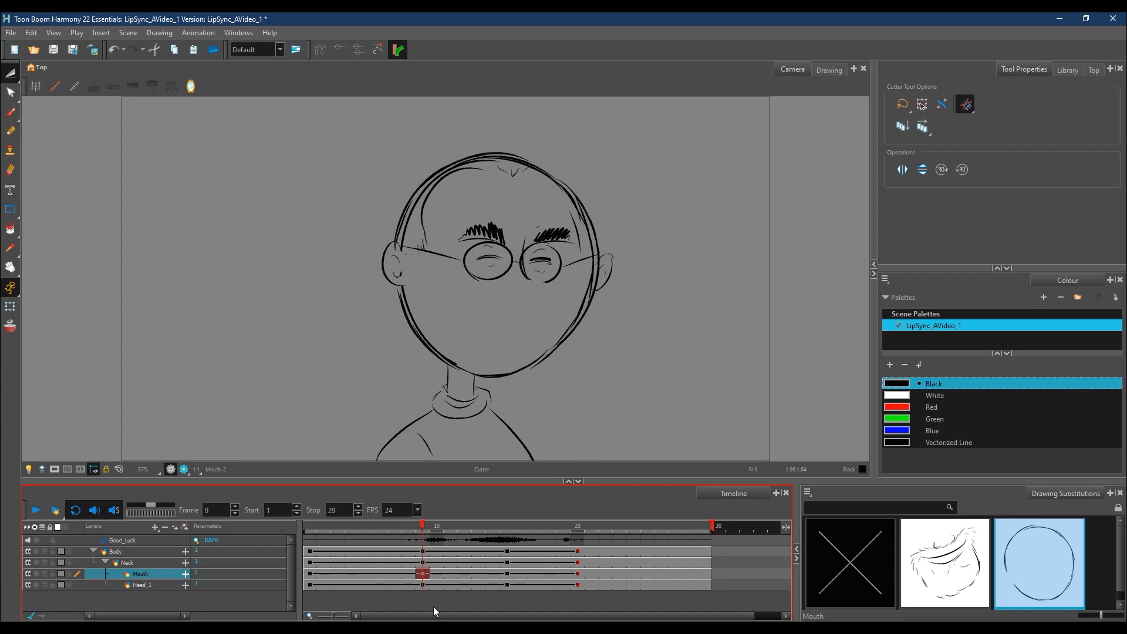
scroll(1121, 576, down, 1)
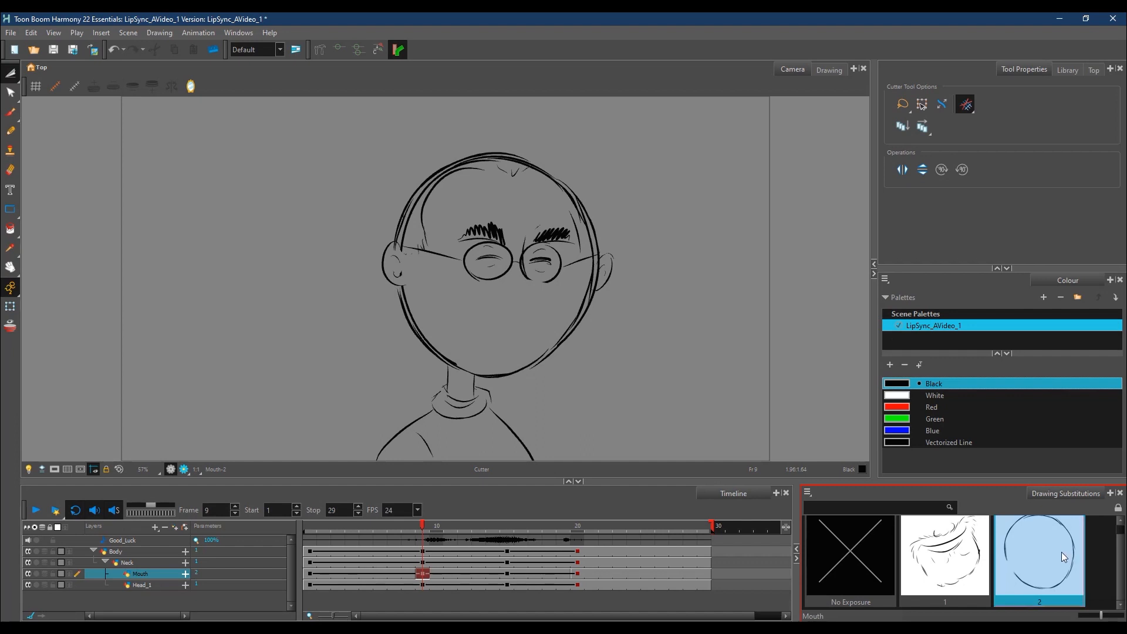
scroll(1037, 532, up, 1)
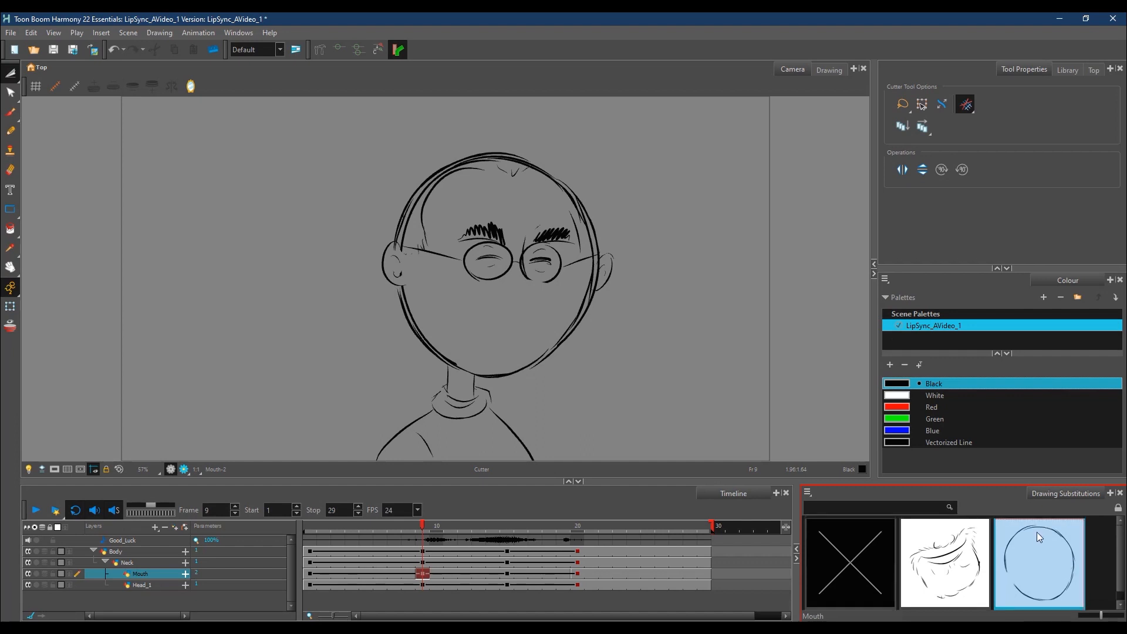
click(808, 493)
click(847, 517)
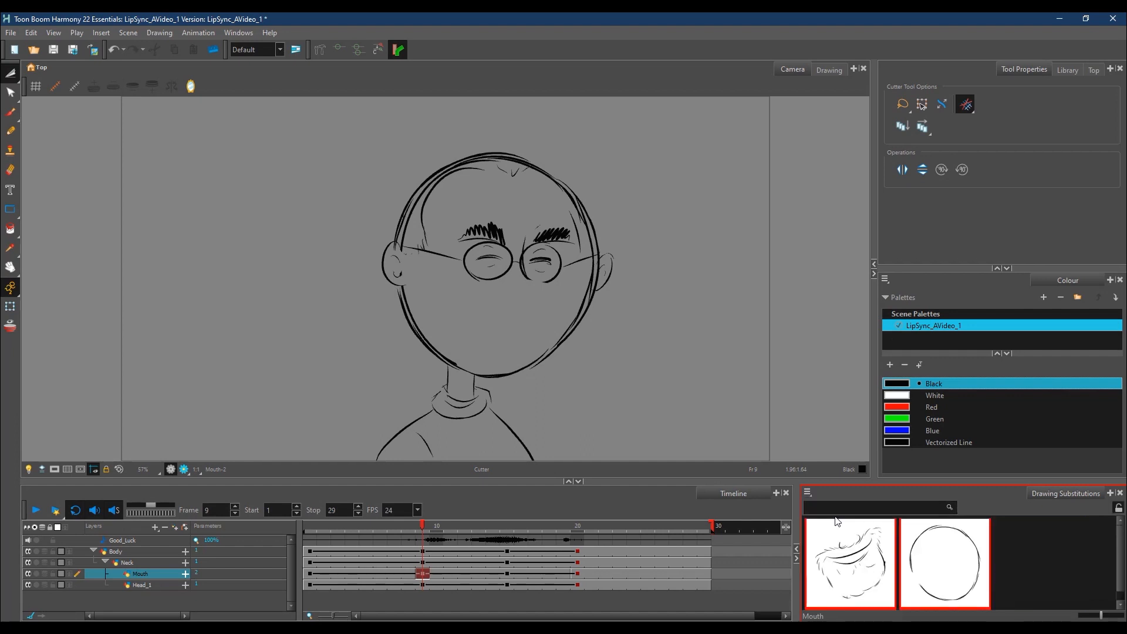
right_click(957, 563)
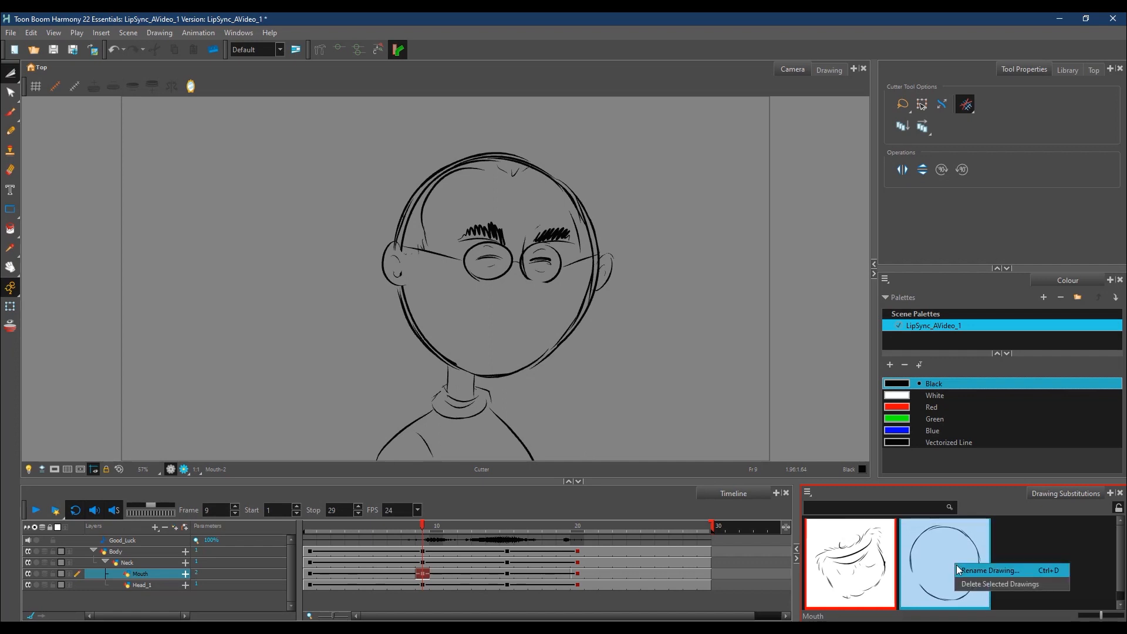
click(985, 584)
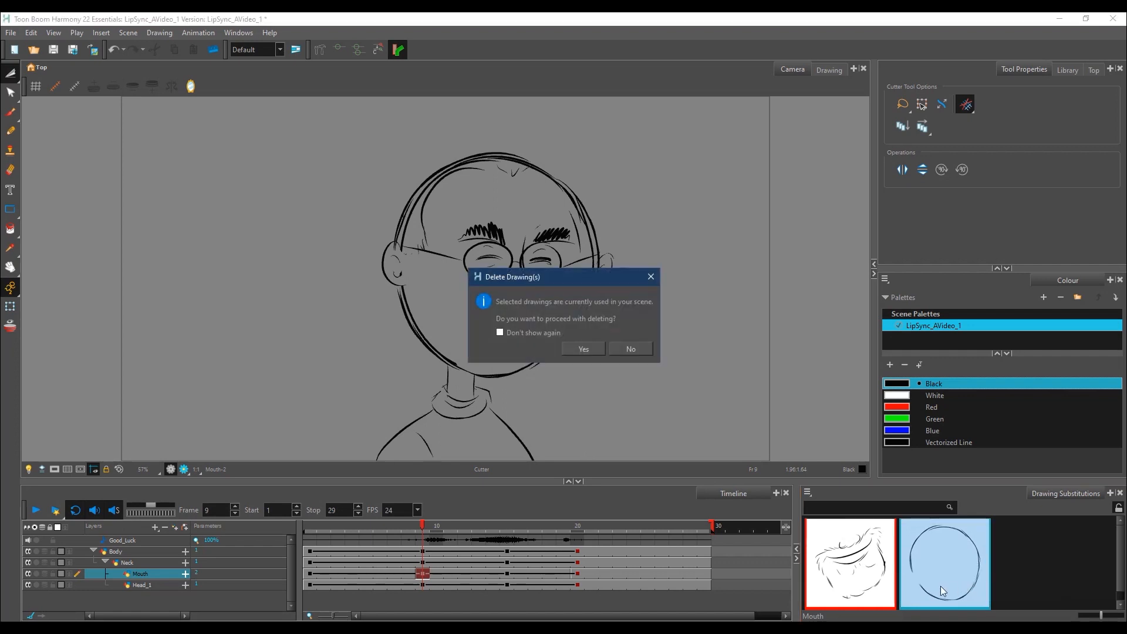
click(584, 348)
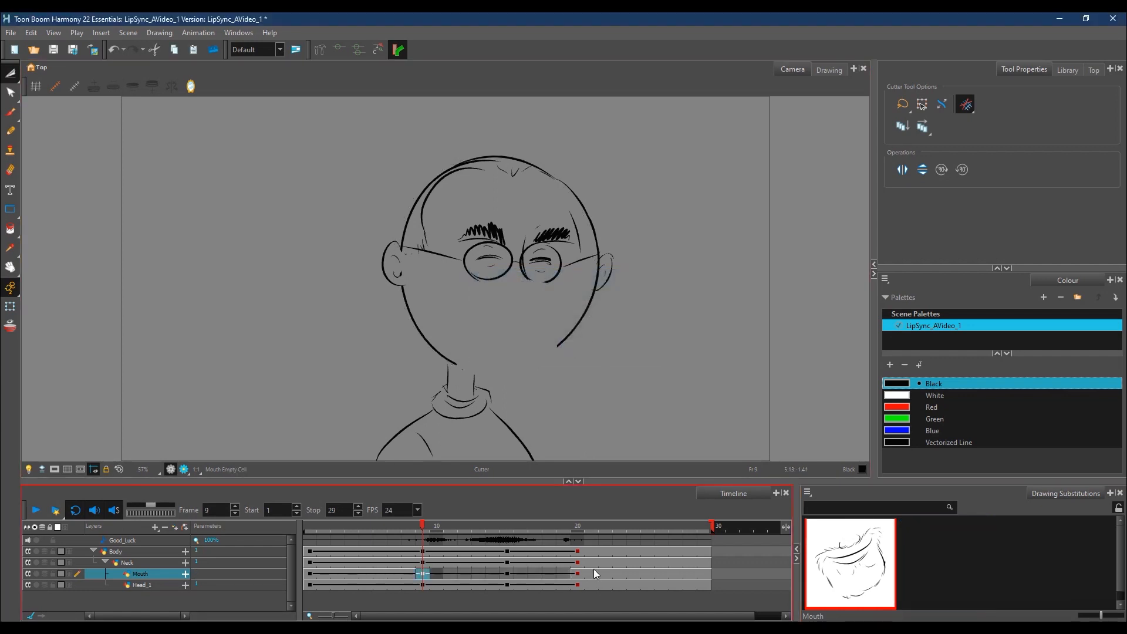
Step: Clear the Mouth layer's exposure starting at frame 20 and return to frame 7
click(579, 574)
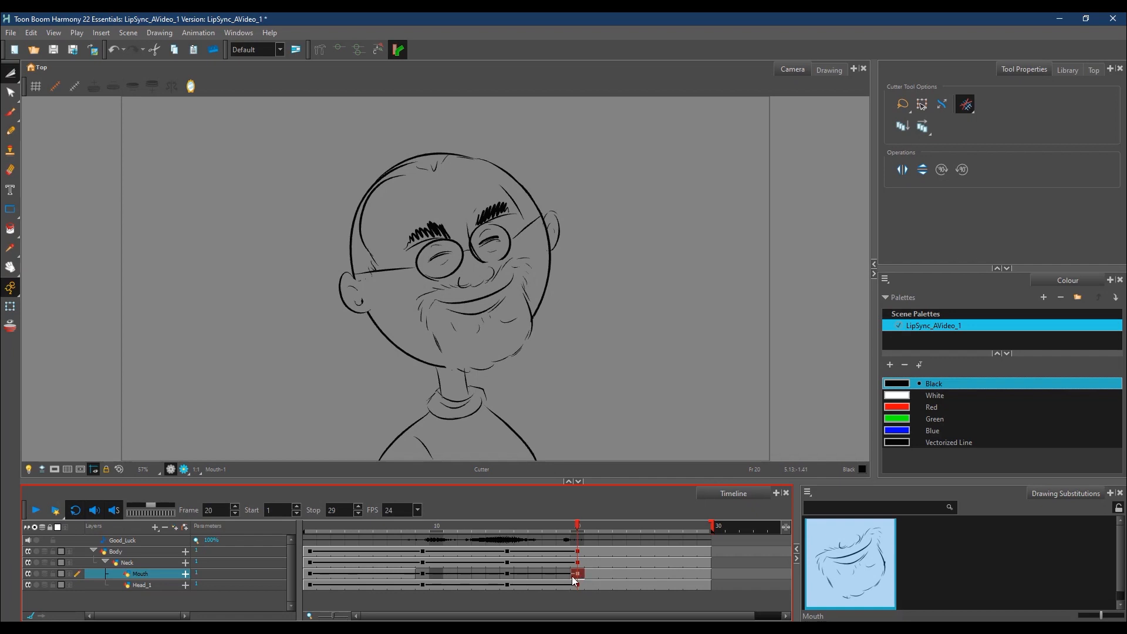
drag(579, 574, 585, 582)
drag(610, 575, 581, 581)
click(703, 573)
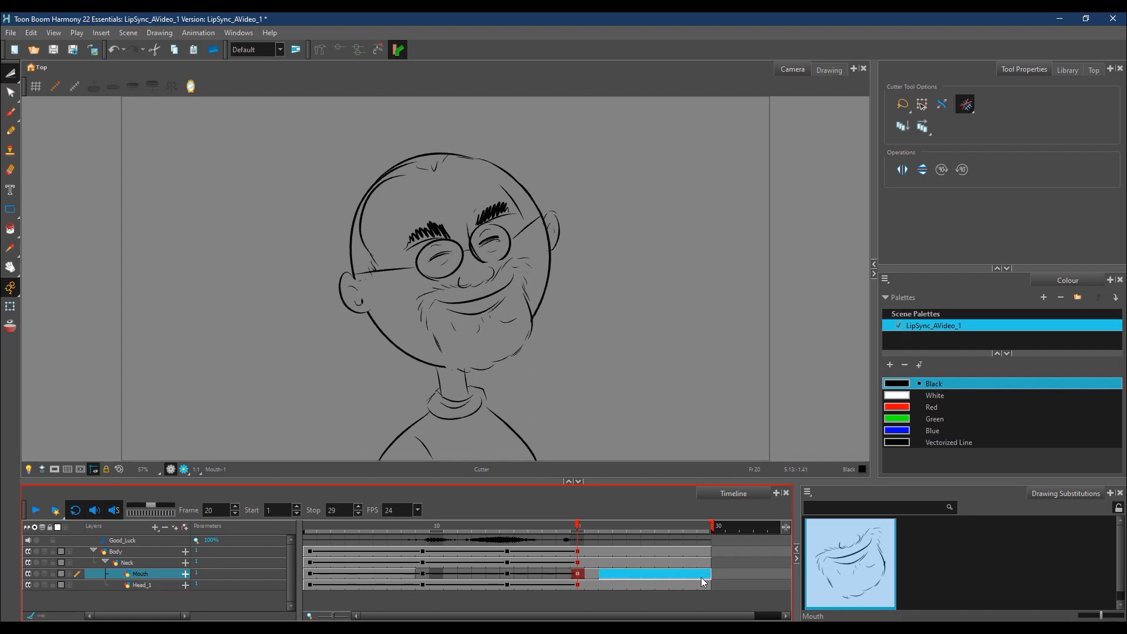
click(579, 575)
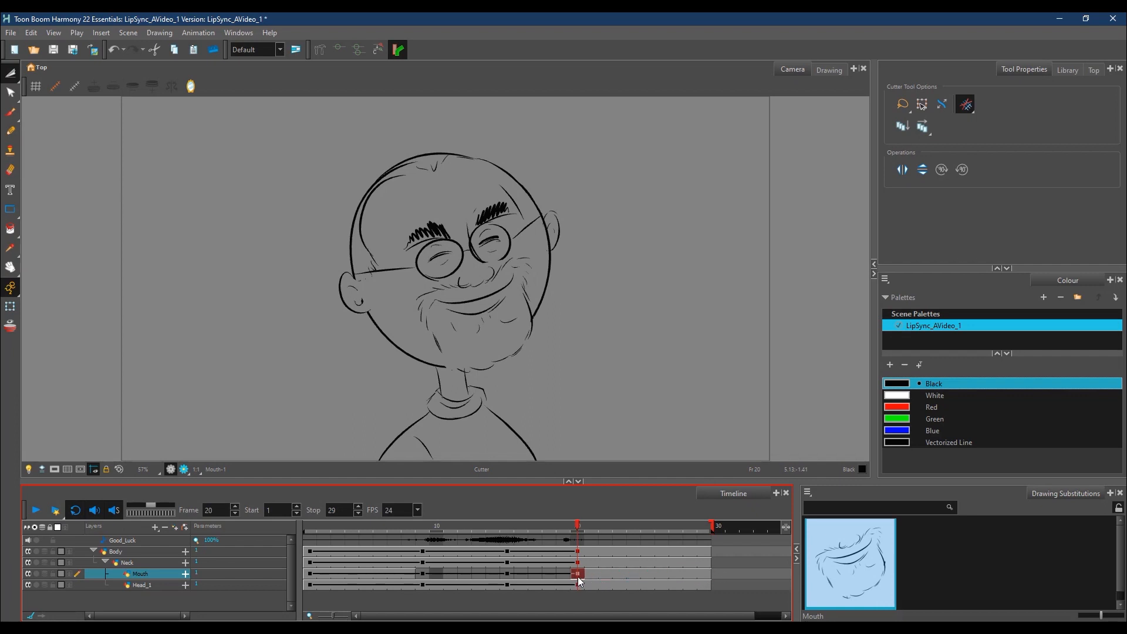
right_click(616, 581)
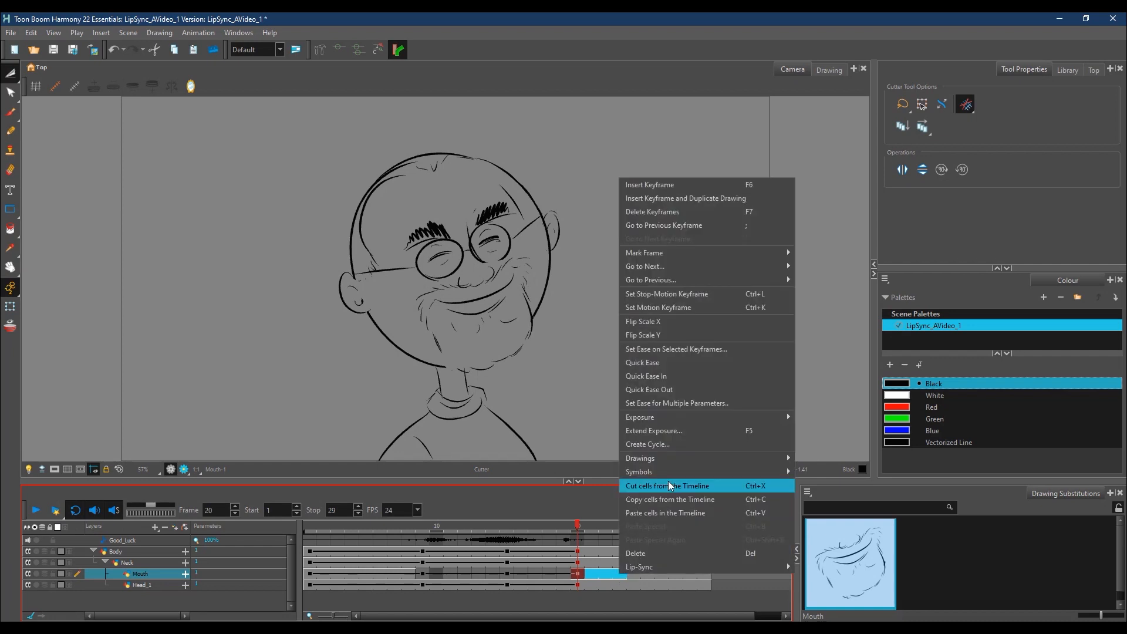
mouse_move(768, 417)
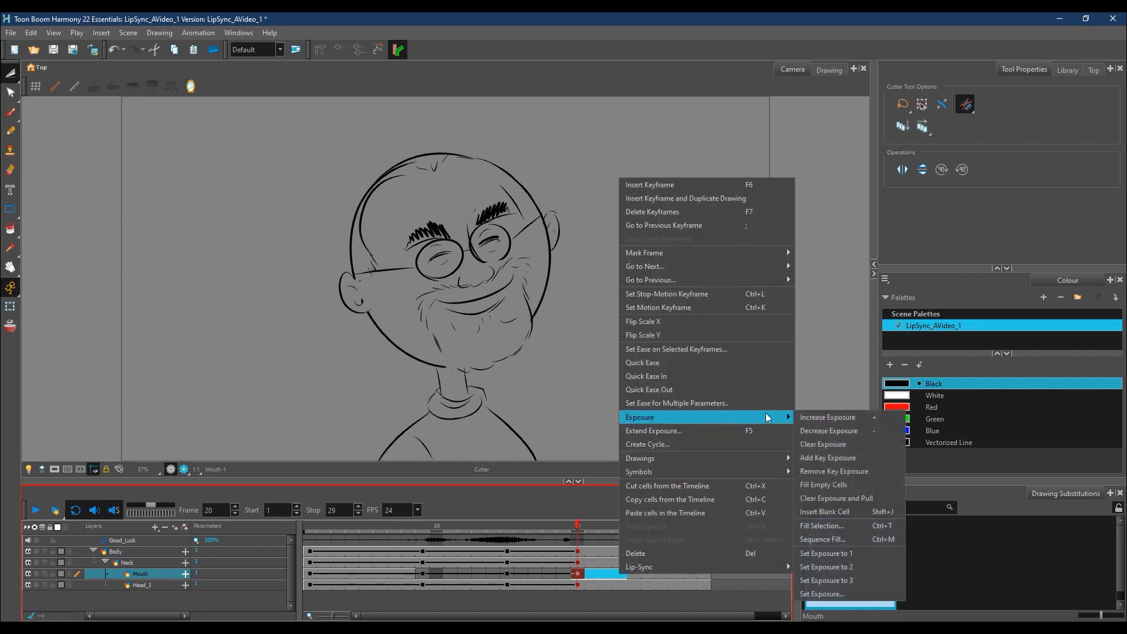
click(834, 443)
click(613, 574)
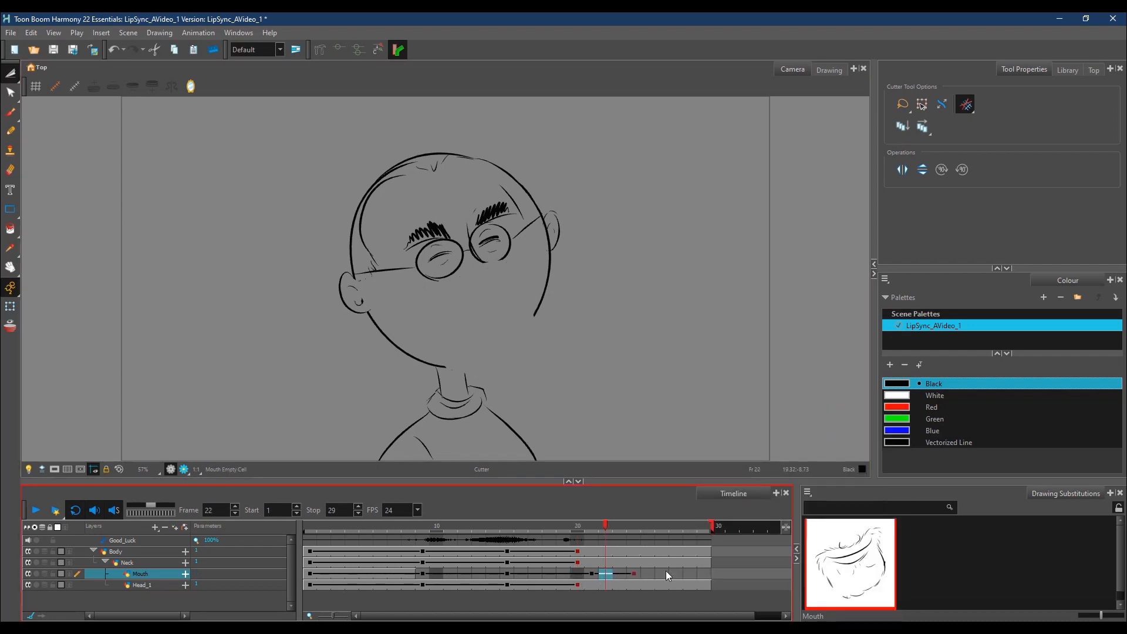
mouse_move(581, 528)
mouse_down()
mouse_move(404, 546)
mouse_move(460, 546)
mouse_move(411, 557)
mouse_up()
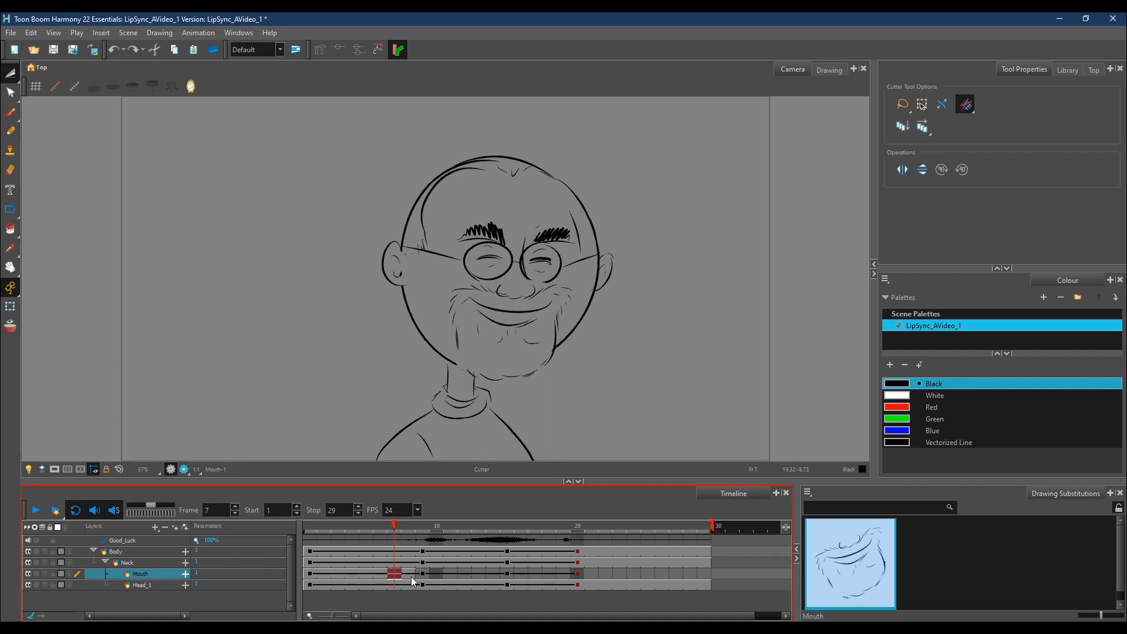
Step: Clear the Mouth layer's remaining exposure from frame 7 onward and select the empty cell at frame 7
drag(410, 573, 593, 573)
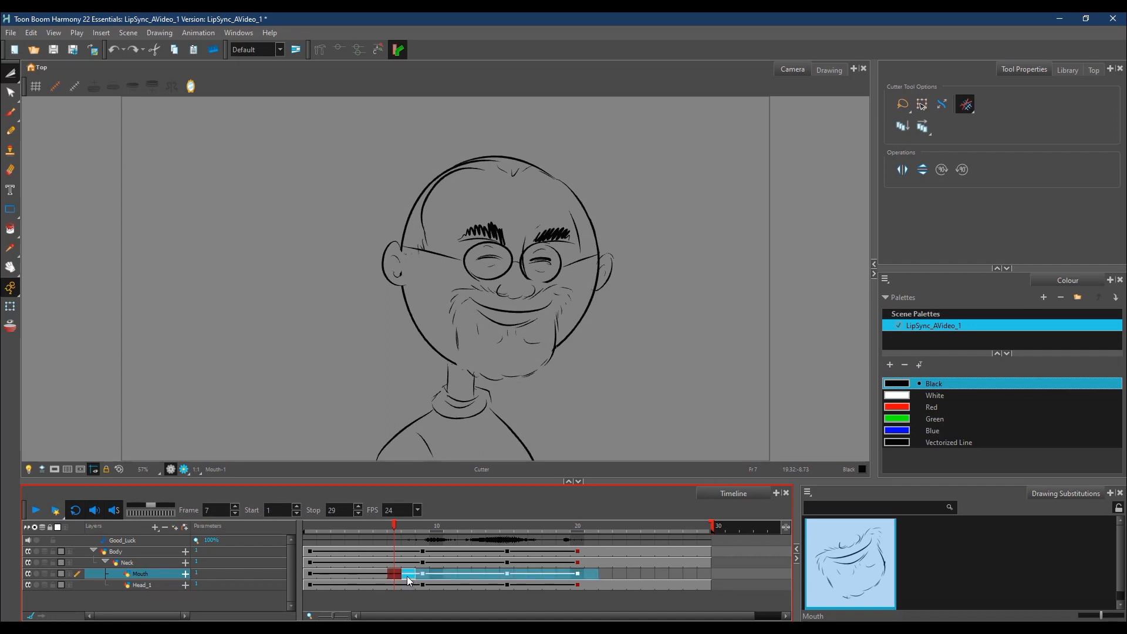
right_click(407, 576)
mouse_move(568, 420)
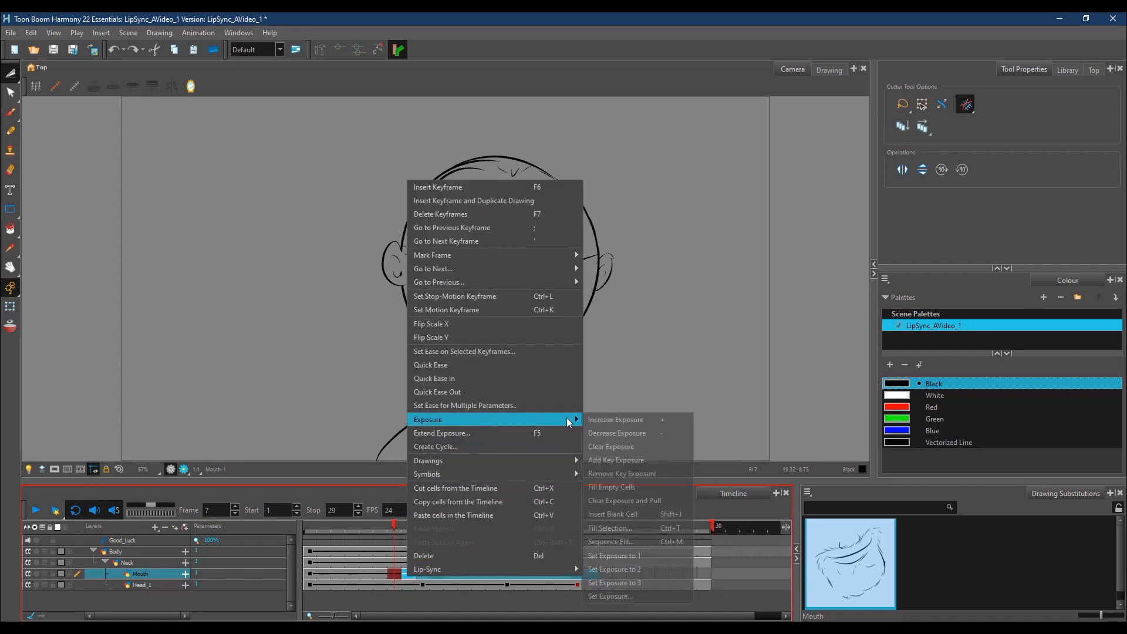
click(642, 448)
click(393, 577)
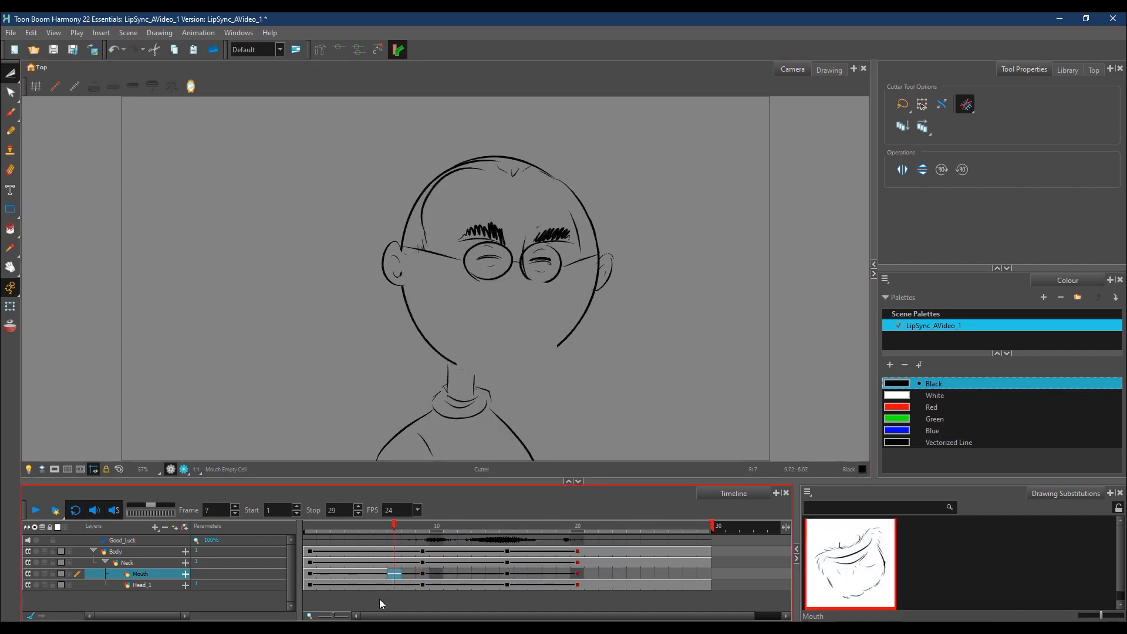
Step: With onion skin on, brush a wide toothy grin with one dark corner on the Mouth layer at frame 7
click(10, 327)
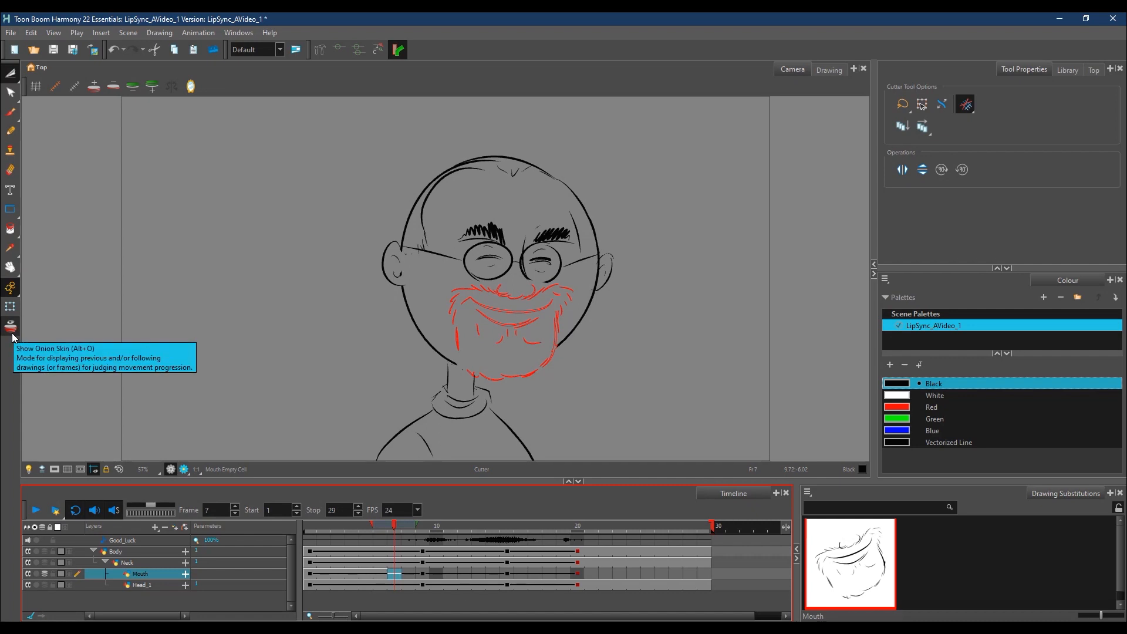
click(11, 113)
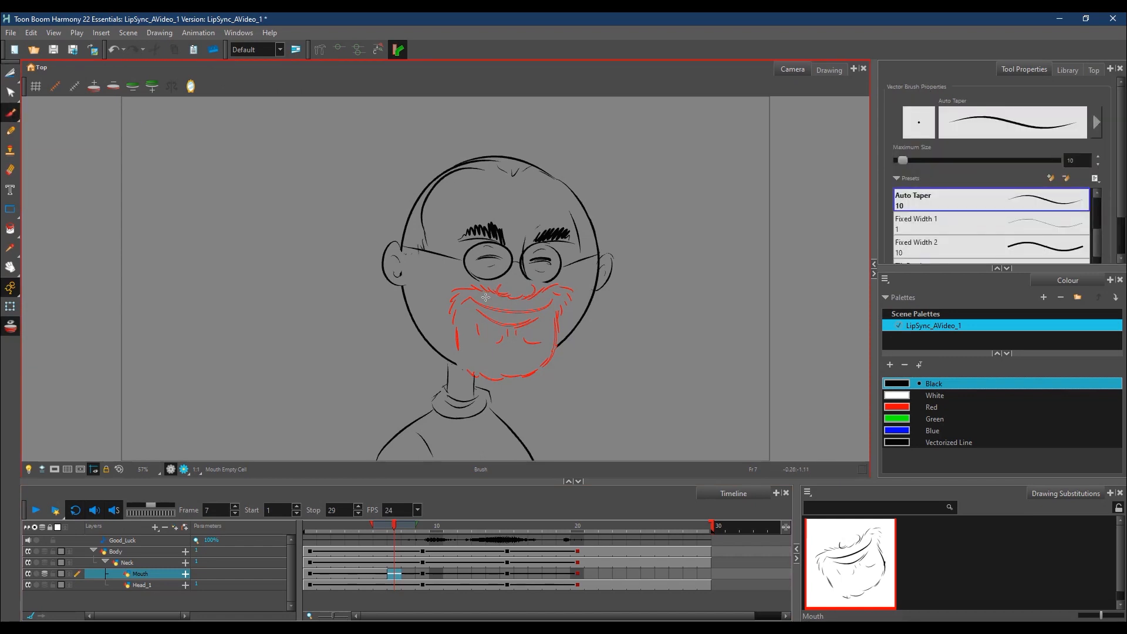
mouse_move(480, 298)
mouse_down()
mouse_move(469, 308)
mouse_move(563, 292)
mouse_up()
drag(485, 308, 547, 306)
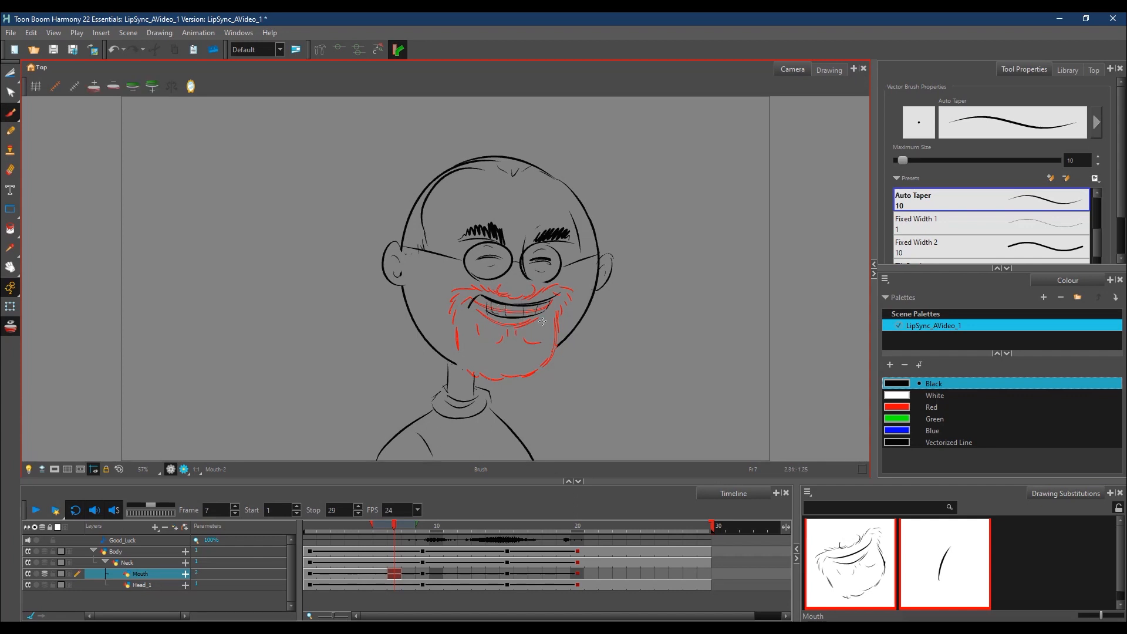
drag(486, 324, 554, 313)
drag(475, 302, 482, 323)
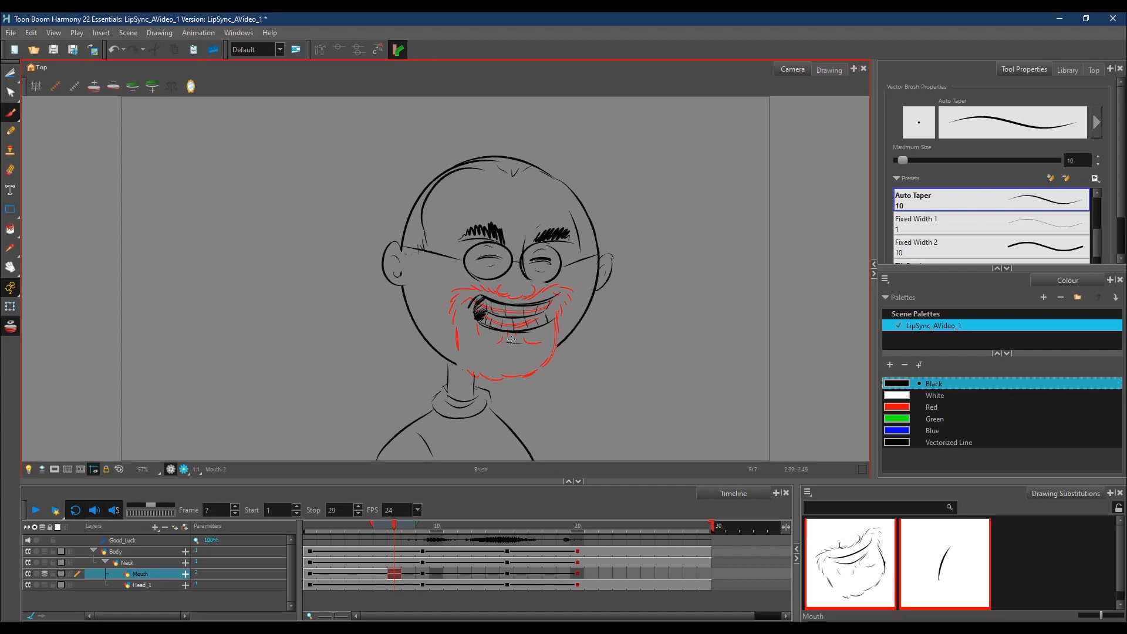
Step: Draw the lower lip, nose, cheeks and chin around the grin, hide the onion skin, and darken the mouth's right corner
drag(512, 338, 560, 319)
drag(549, 369, 557, 340)
drag(502, 294, 454, 296)
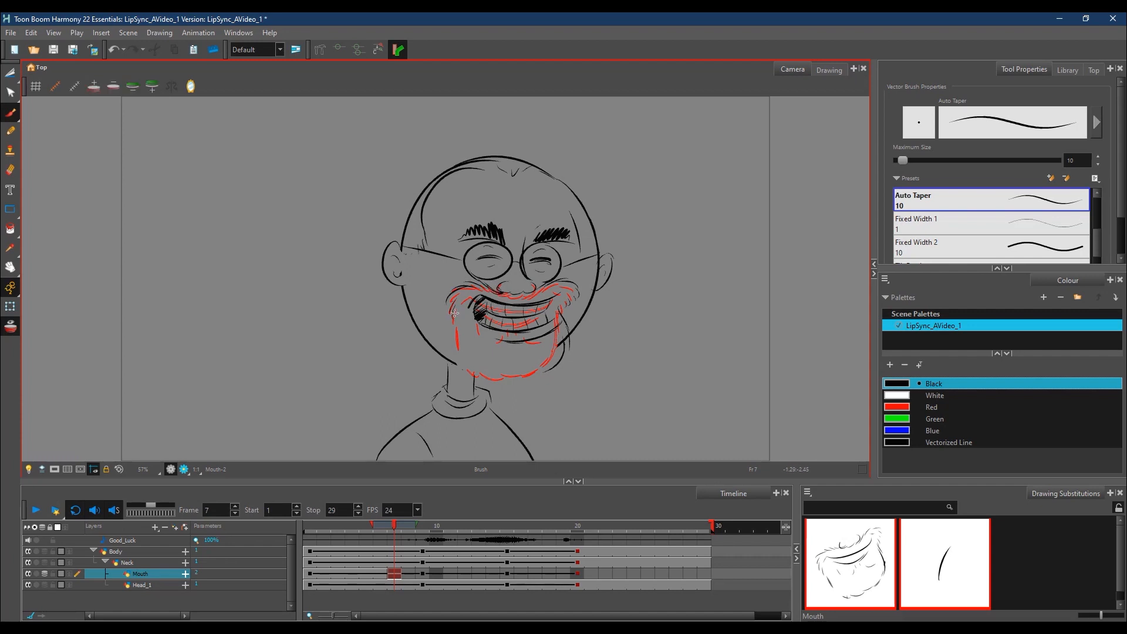
mouse_move(466, 336)
mouse_down()
mouse_move(481, 380)
mouse_move(476, 370)
mouse_move(562, 354)
mouse_up()
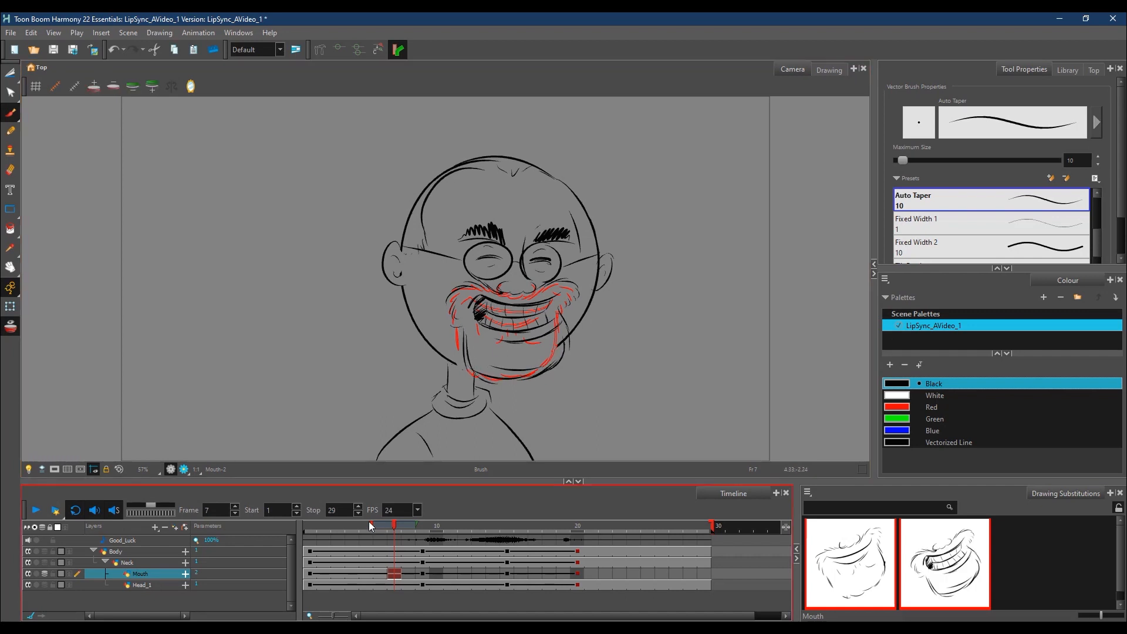
mouse_move(393, 527)
mouse_down()
mouse_move(379, 527)
mouse_move(409, 531)
mouse_move(383, 527)
mouse_move(394, 527)
mouse_up()
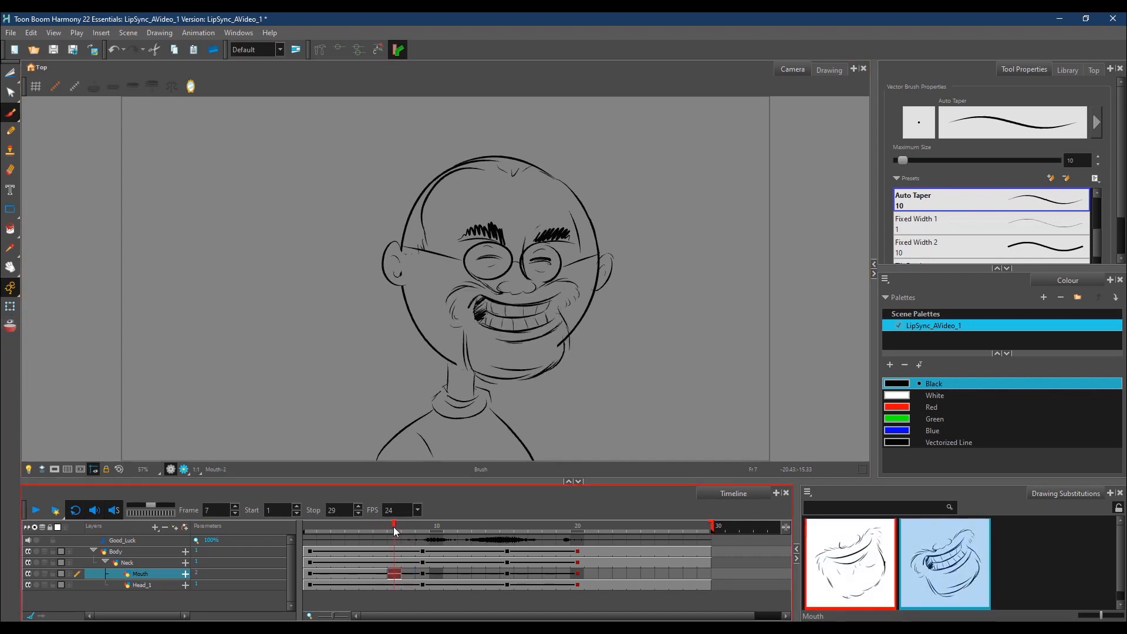
drag(555, 298, 555, 318)
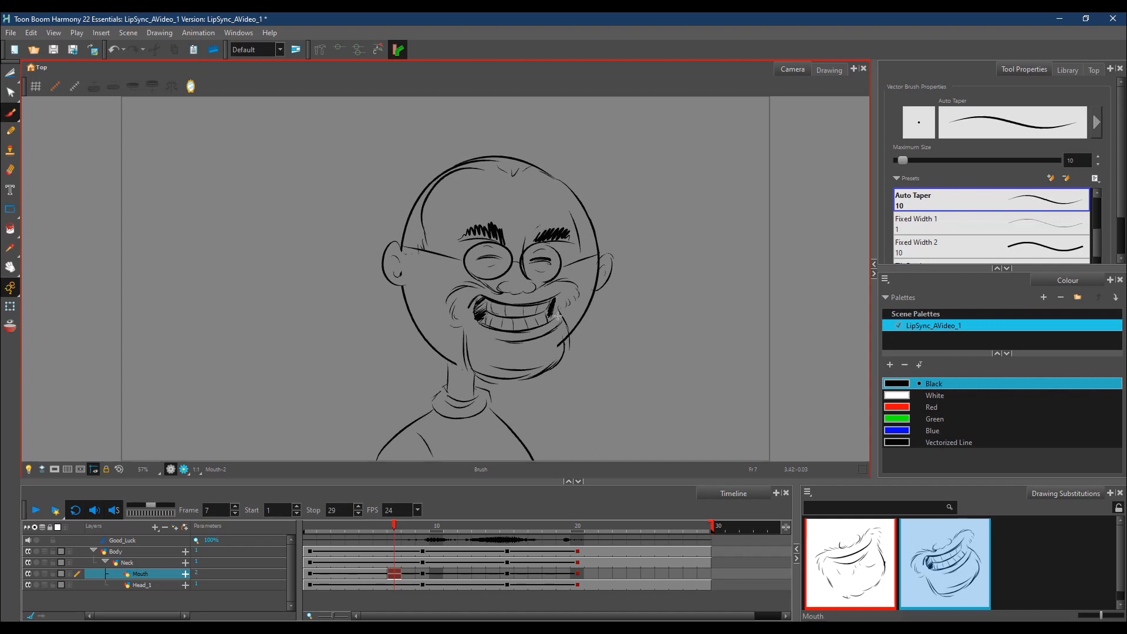
click(394, 532)
mouse_move(393, 527)
mouse_down()
mouse_move(376, 533)
mouse_move(401, 529)
mouse_up()
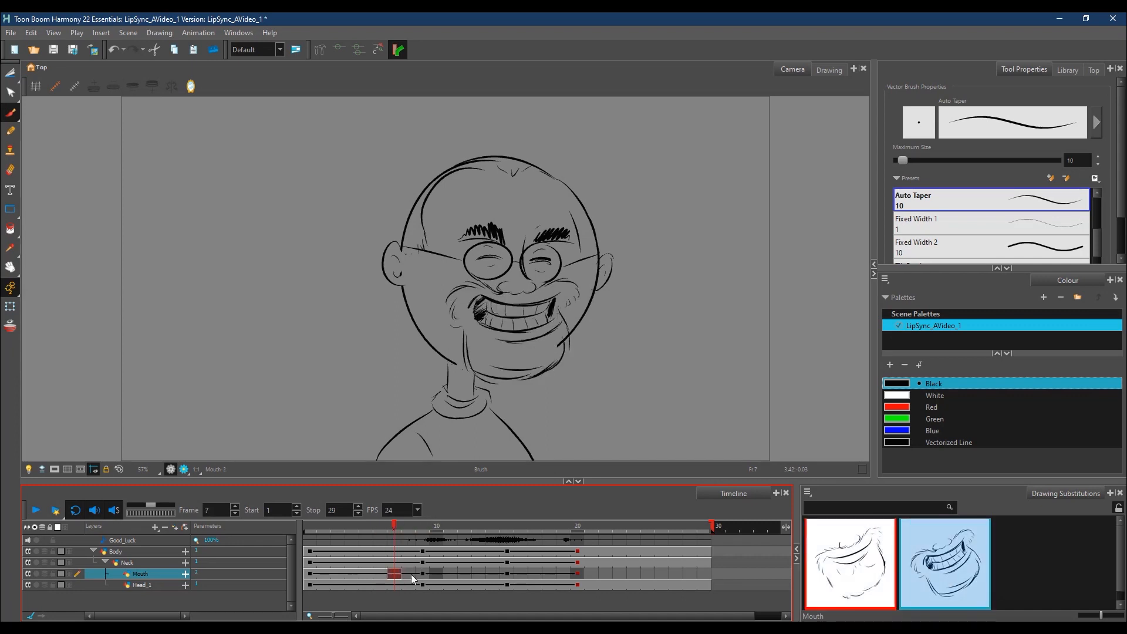
Step: Go to frame 9 on the Mouth layer, turn onion skin on and extend its range back to frame 6
click(426, 530)
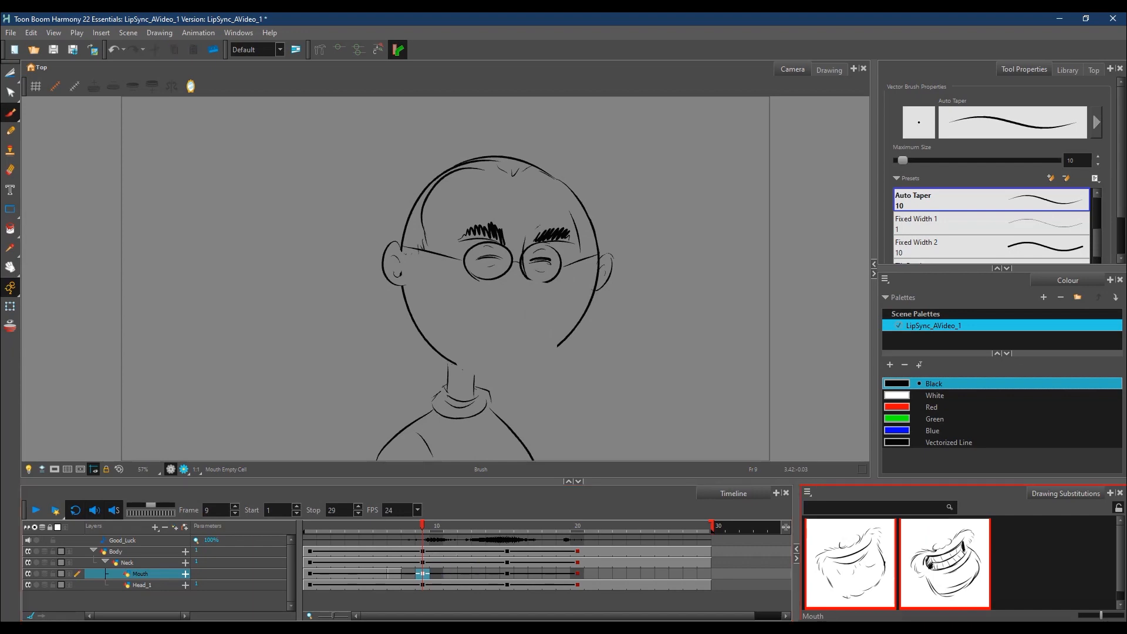
mouse_move(1126, 112)
mouse_down()
mouse_move(782, 111)
mouse_move(1126, 108)
mouse_up()
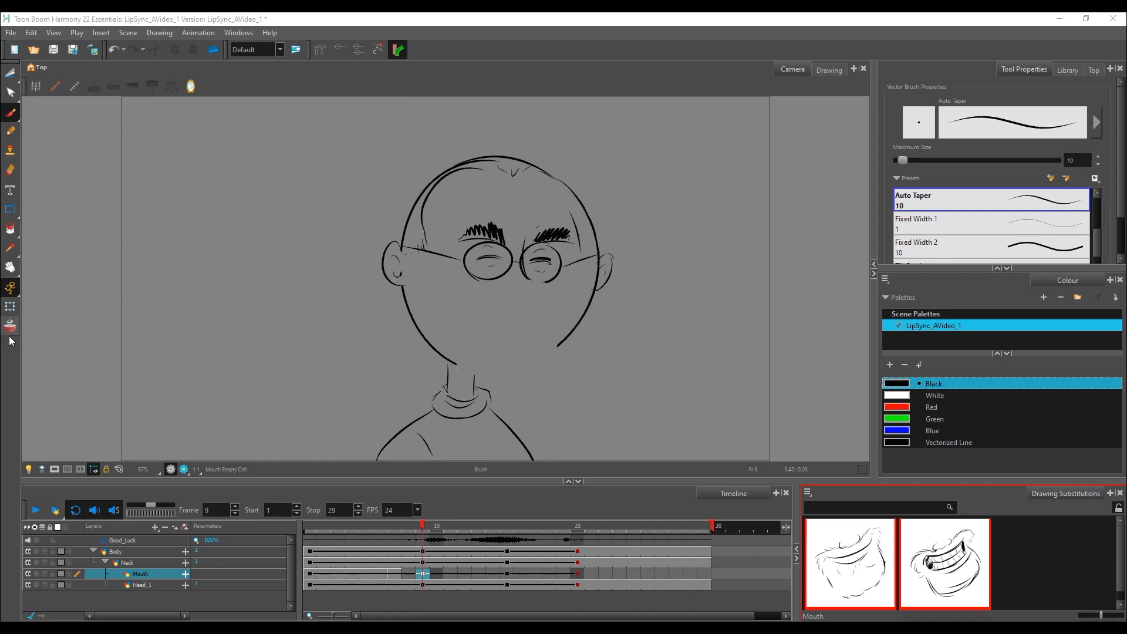
click(420, 512)
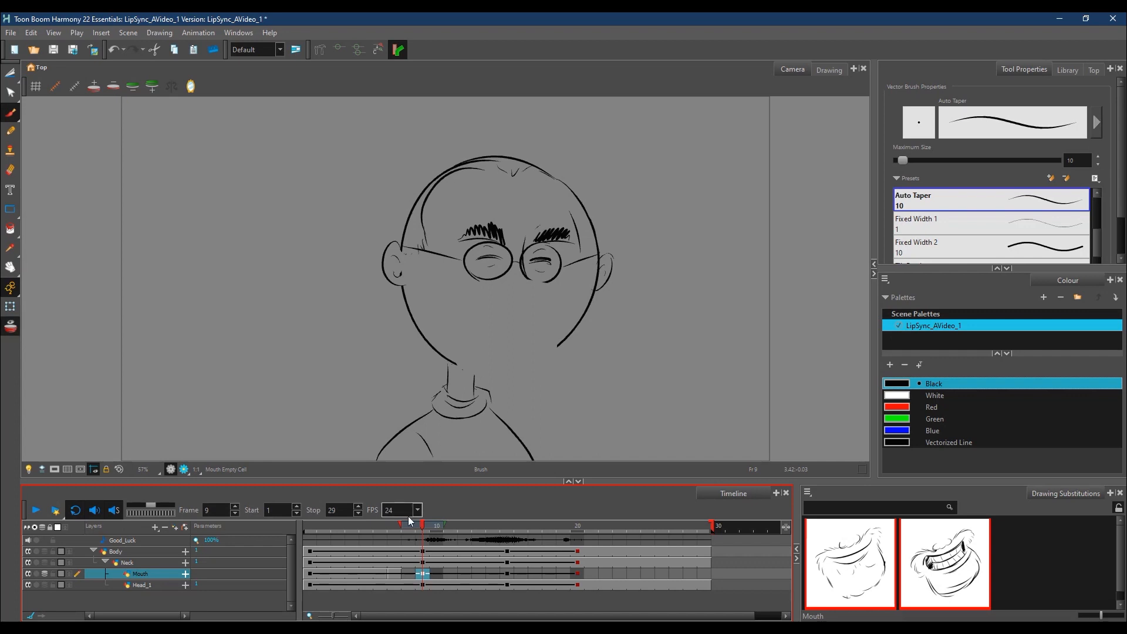
drag(400, 524, 385, 529)
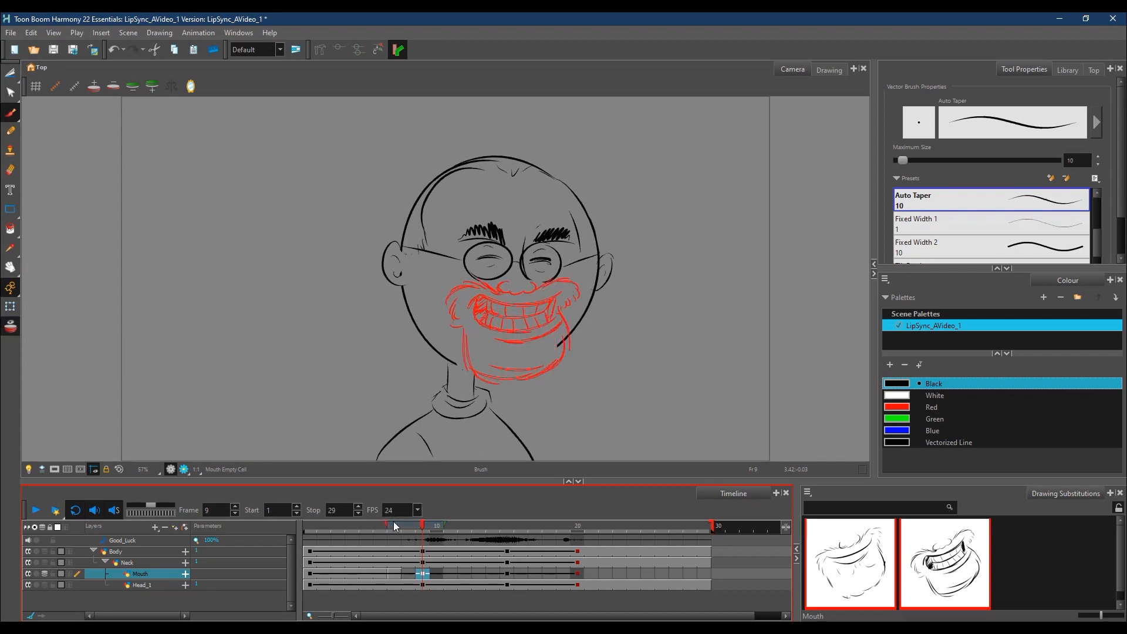
click(374, 526)
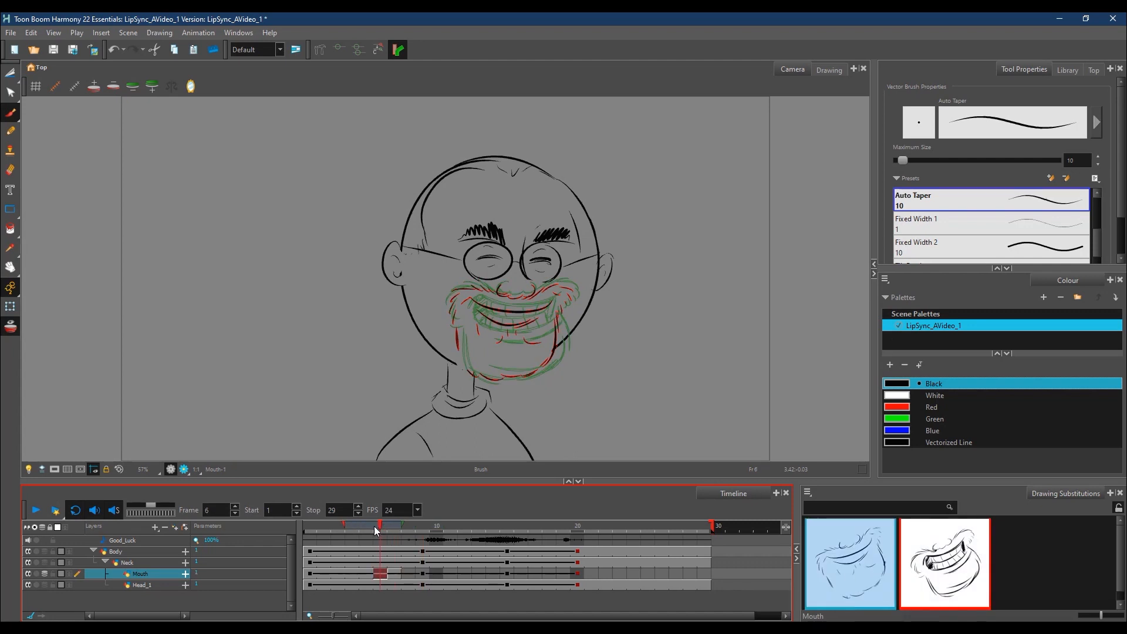
click(425, 533)
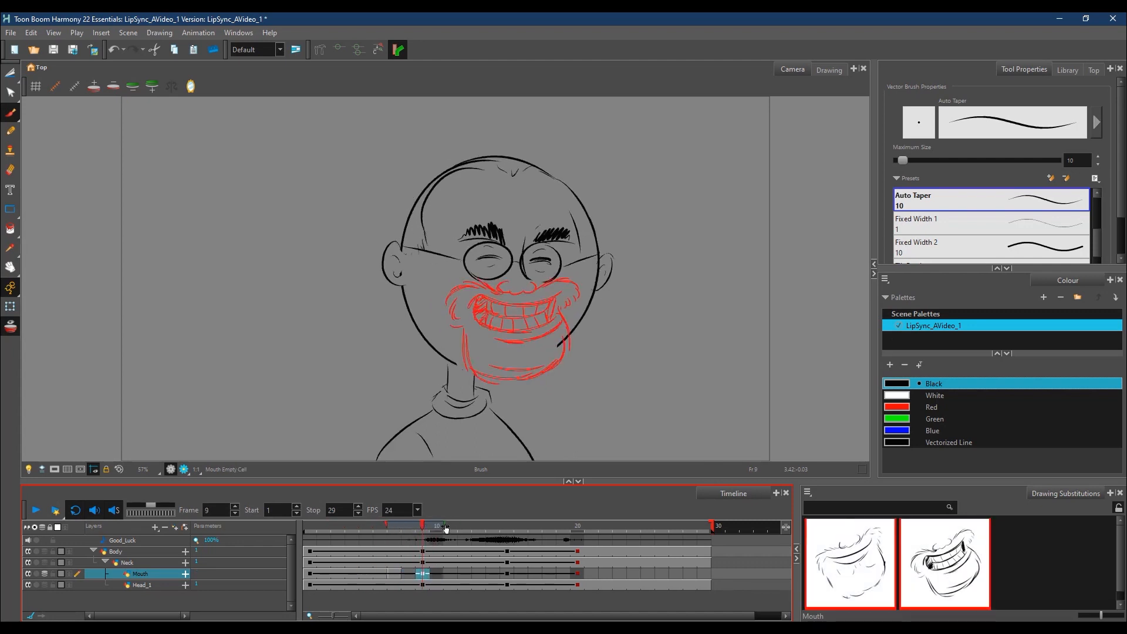
drag(381, 525, 376, 526)
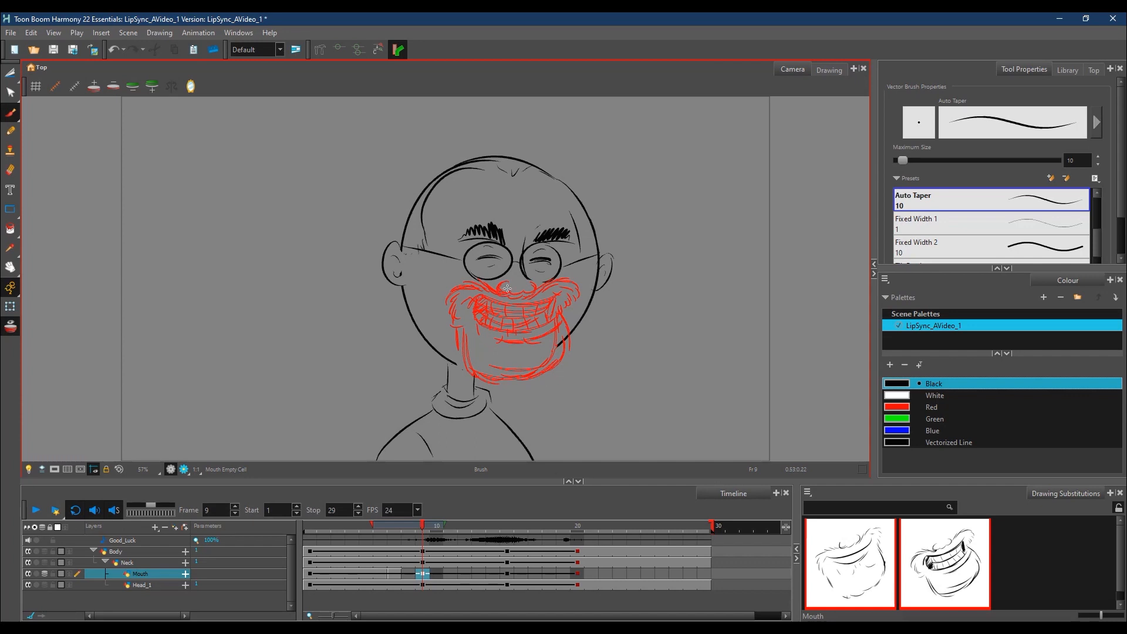
Step: Draw a puckered open mouth on the right side of the face at frame 9, erasing the first nose and redrawing it nearer the lips
mouse_move(504, 286)
mouse_down()
mouse_move(509, 303)
mouse_move(540, 291)
mouse_move(557, 311)
mouse_move(558, 343)
mouse_move(571, 345)
mouse_move(568, 332)
mouse_move(537, 335)
mouse_move(553, 342)
mouse_up()
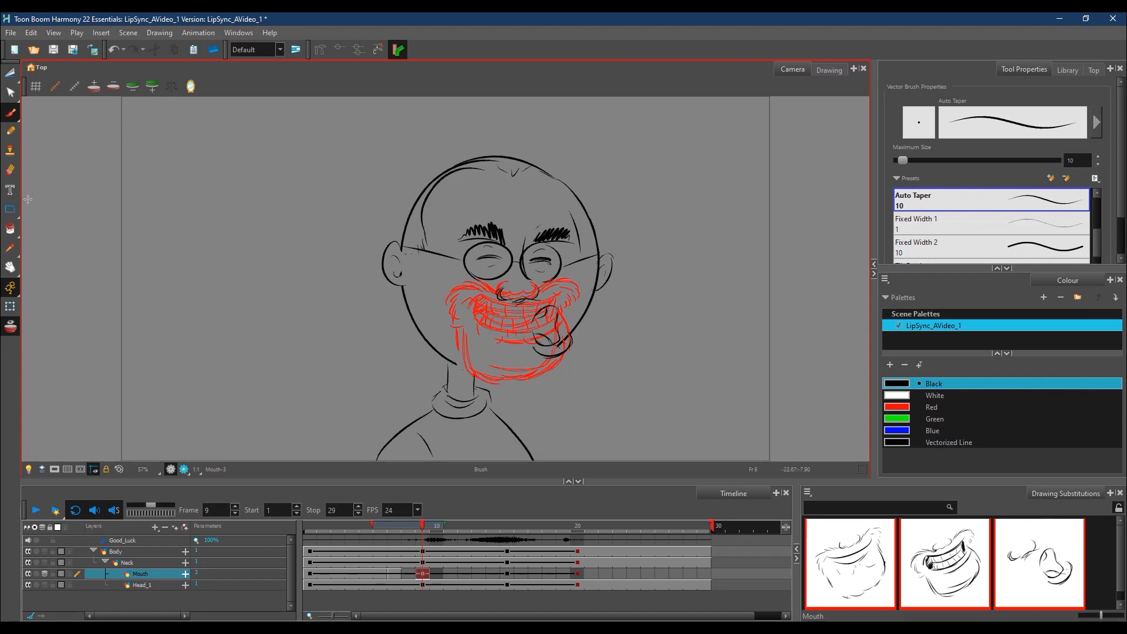
click(12, 170)
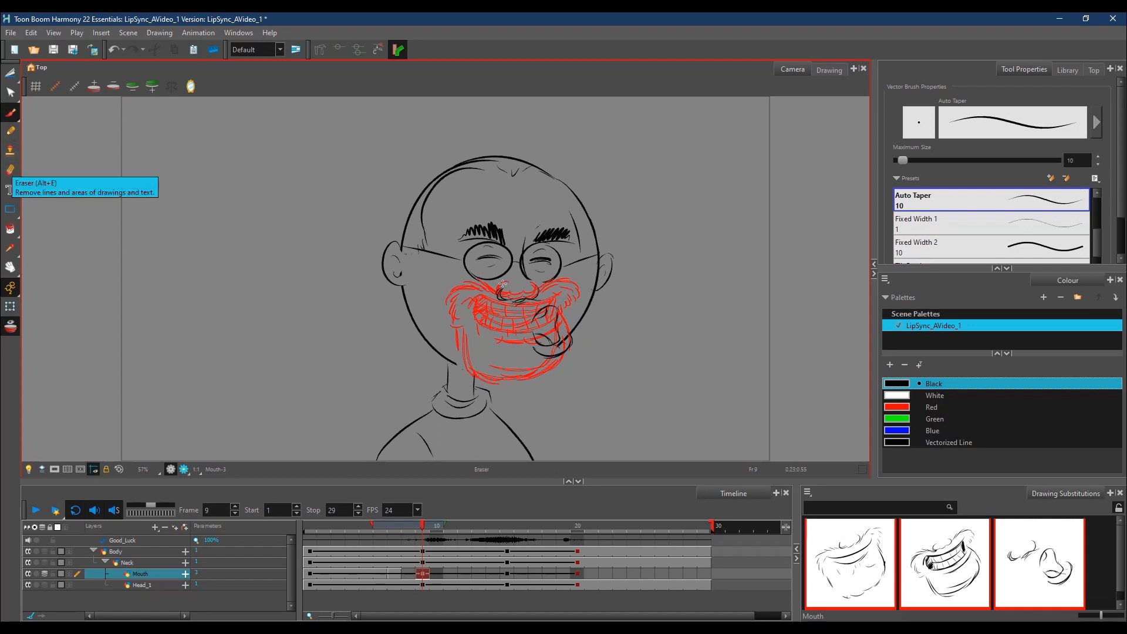
mouse_move(496, 299)
mouse_down()
mouse_move(549, 295)
mouse_move(495, 303)
mouse_up()
key(alt+b)
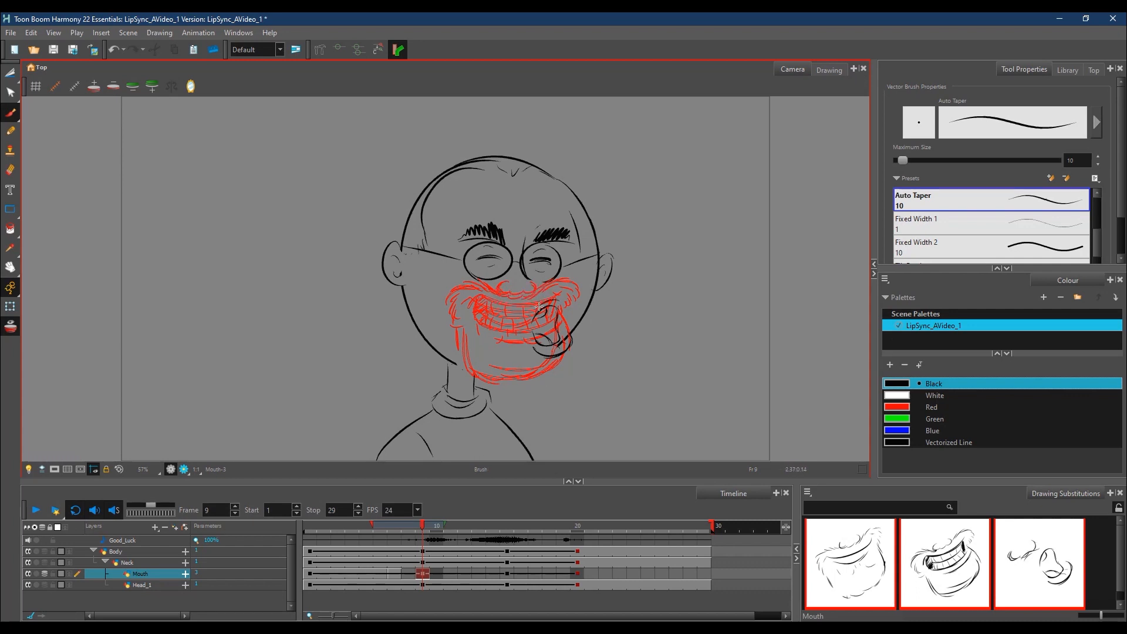
drag(521, 300, 556, 286)
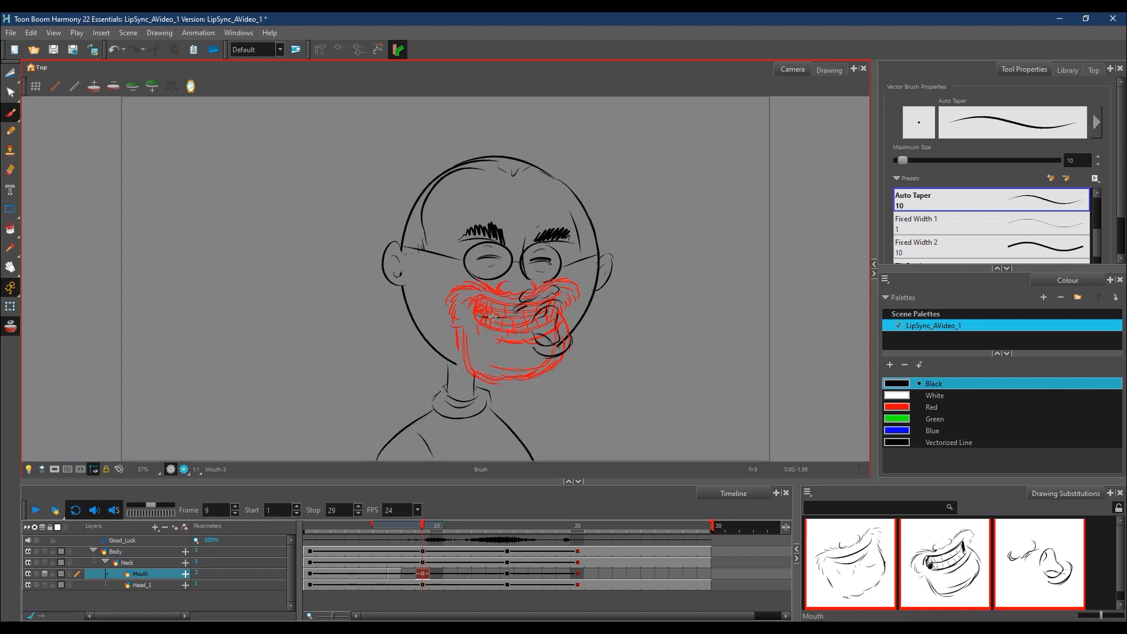
Step: Add the stretched cheek, lip line, swung-out chin and jaw line around the puckered mouth, and turn onion skin off
drag(467, 326, 479, 328)
mouse_move(558, 294)
mouse_down()
mouse_move(575, 310)
mouse_move(559, 325)
mouse_up()
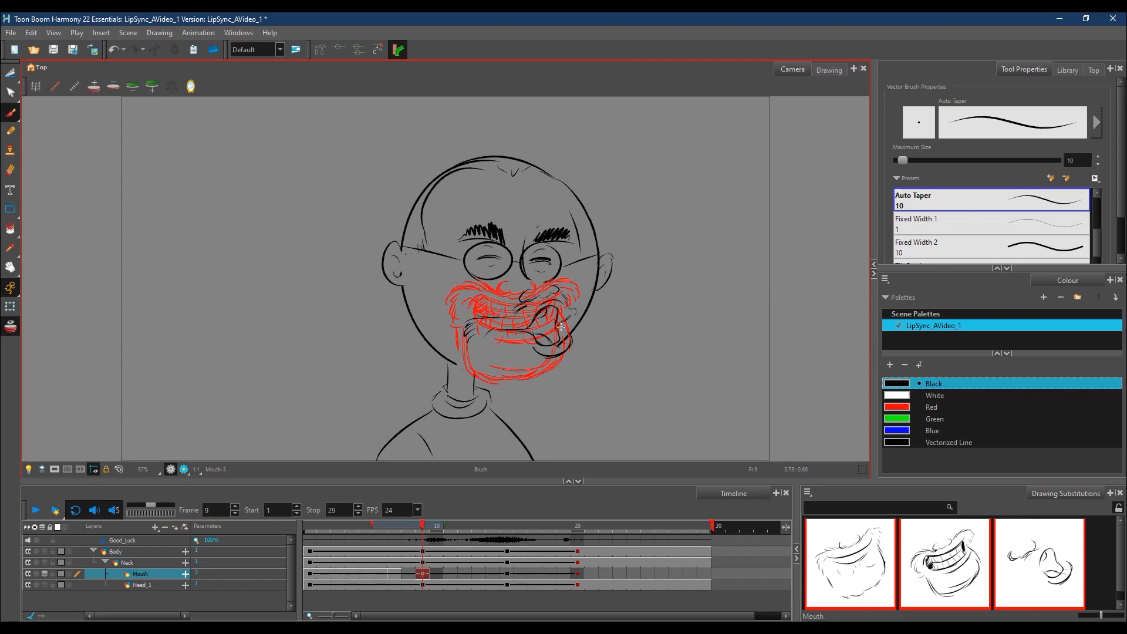
drag(467, 335, 526, 384)
mouse_move(577, 315)
mouse_down()
mouse_move(557, 324)
mouse_move(588, 352)
mouse_move(584, 376)
mouse_move(526, 385)
mouse_move(554, 386)
mouse_up()
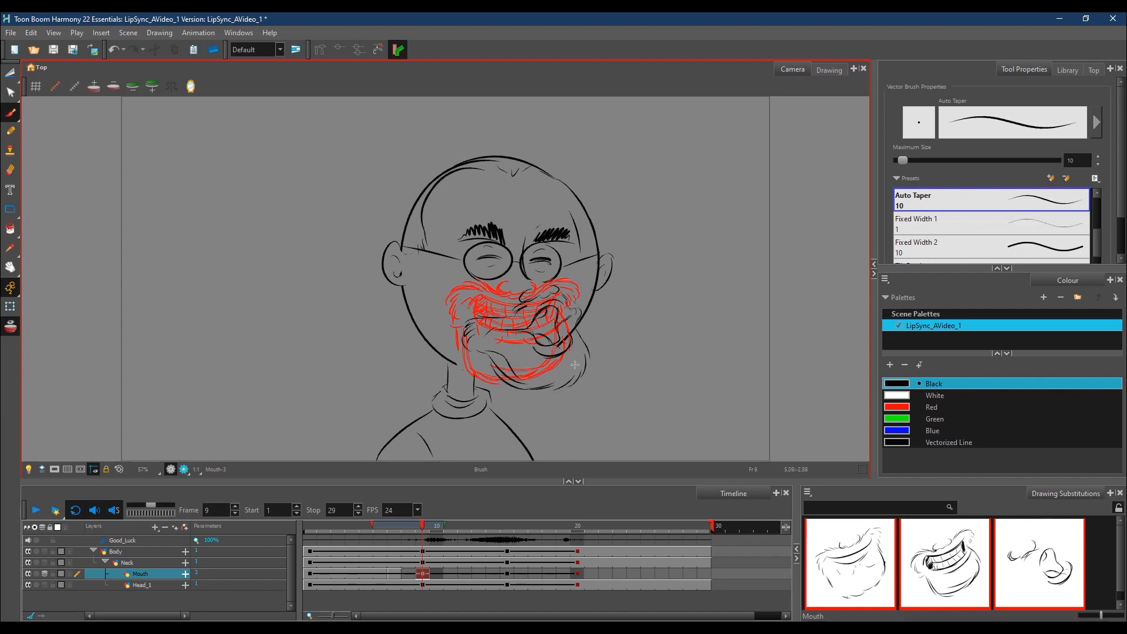
drag(457, 363, 512, 381)
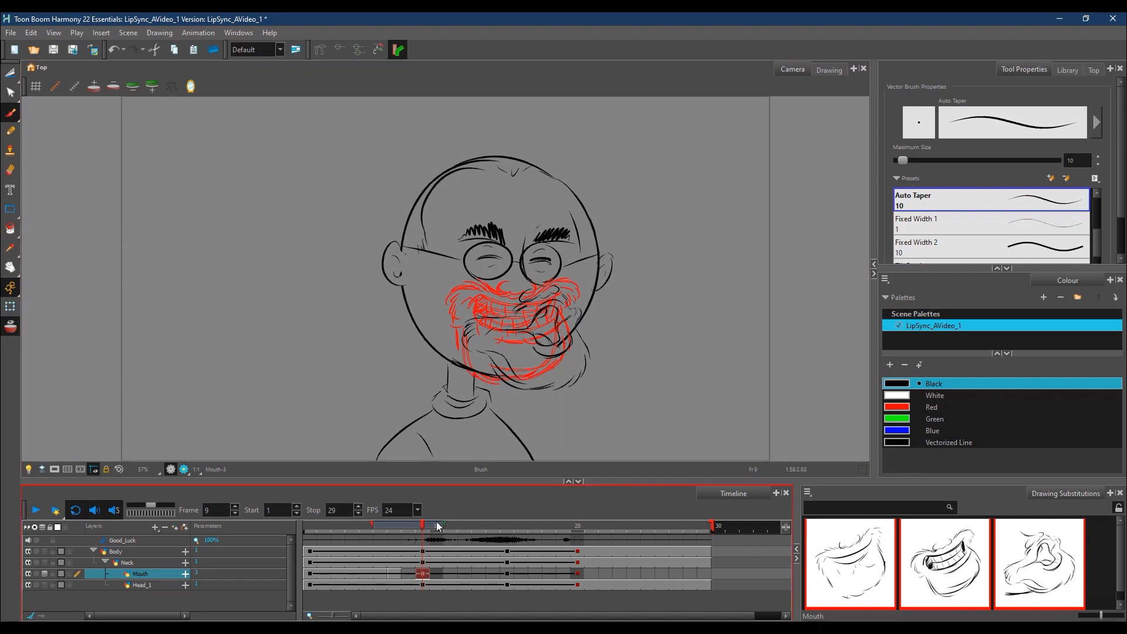
click(10, 326)
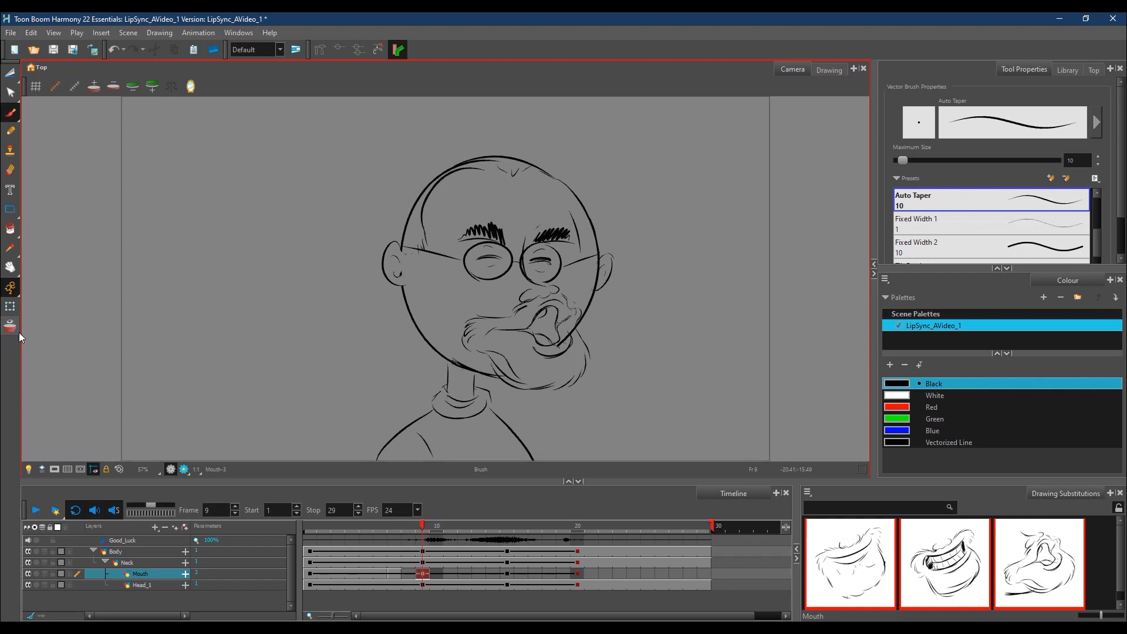
Step: Turn onion skin on with an extended range and scrub frames 9 to 13, settling on frame 12 for the next mouth drawing
mouse_move(418, 531)
mouse_down()
mouse_move(391, 530)
mouse_move(444, 533)
mouse_move(465, 520)
mouse_move(449, 527)
mouse_up()
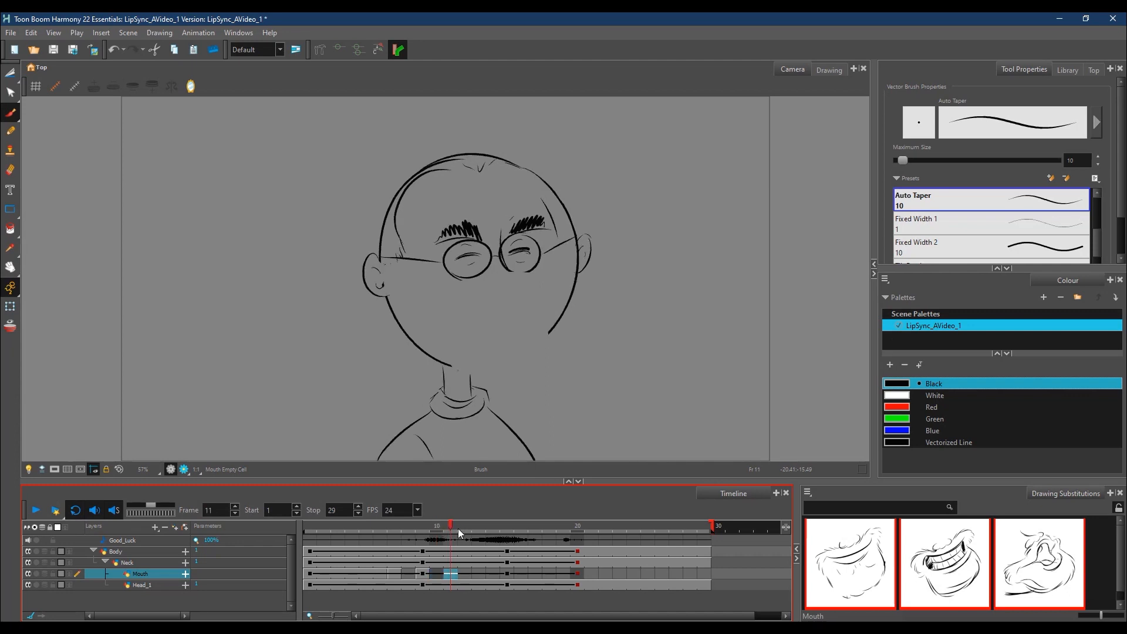
click(10, 325)
mouse_move(402, 529)
mouse_down()
mouse_move(373, 531)
mouse_move(399, 530)
mouse_move(383, 535)
mouse_up()
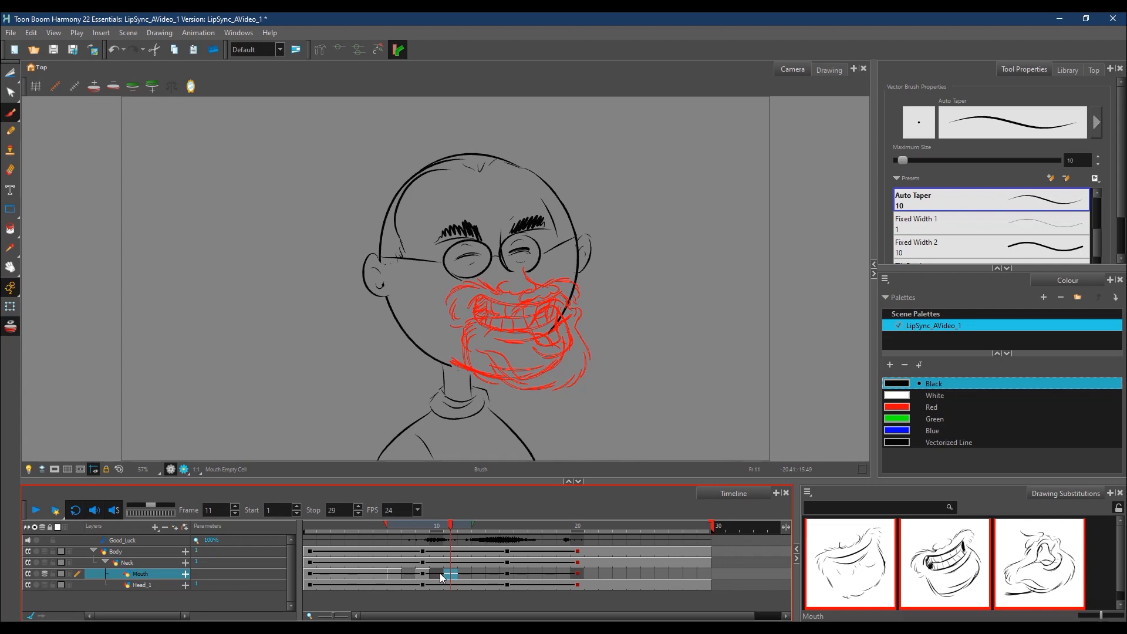
click(459, 528)
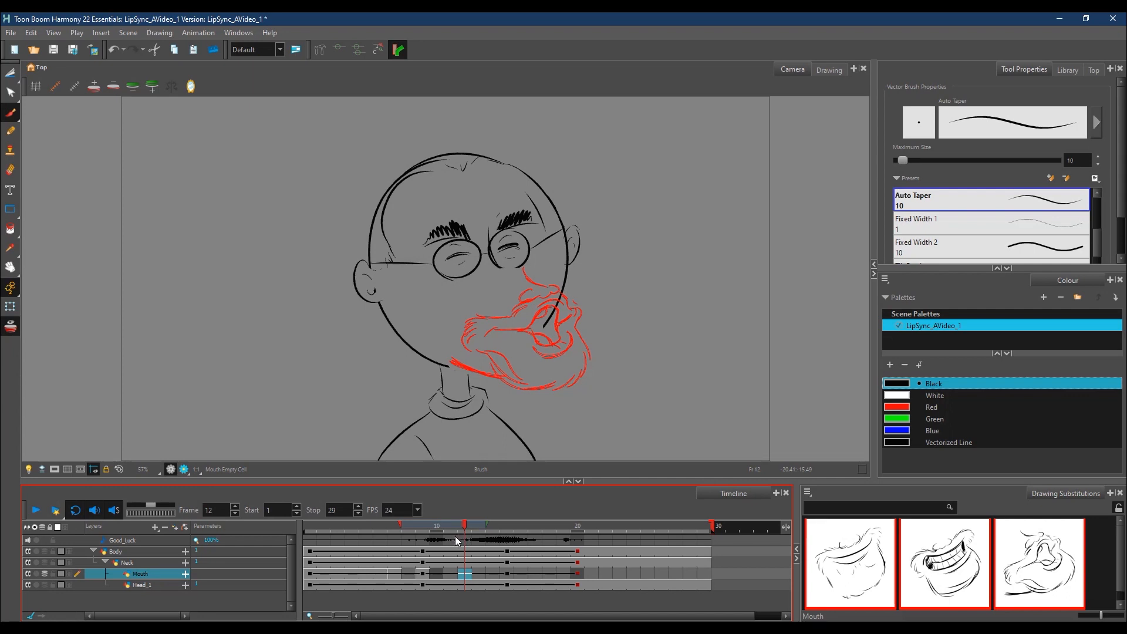
click(438, 529)
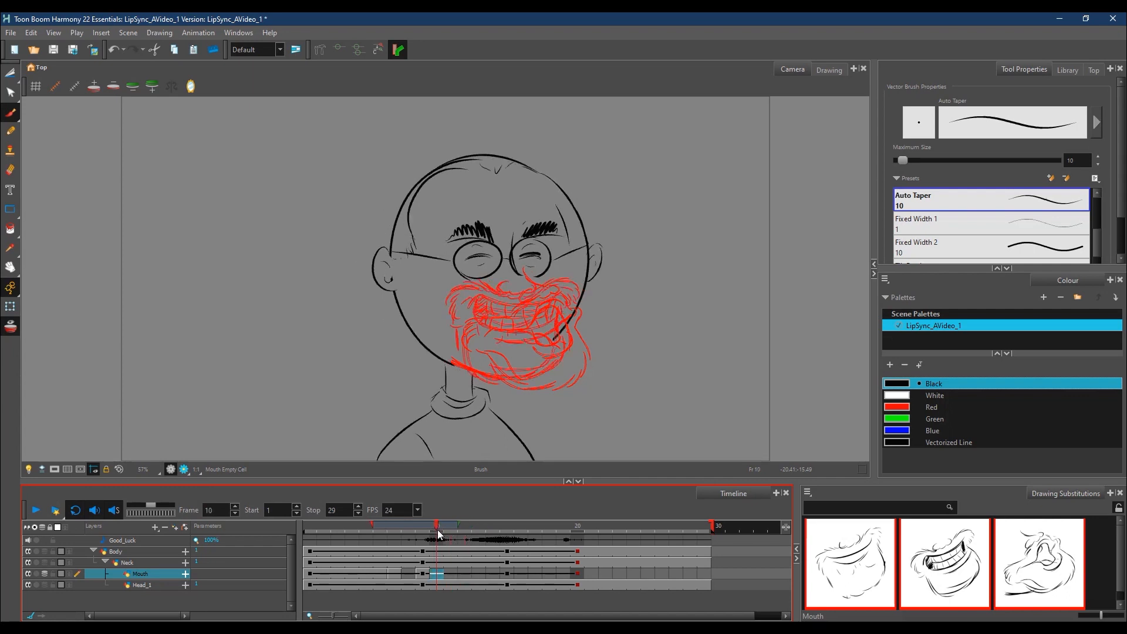
mouse_move(430, 533)
mouse_down()
mouse_move(528, 530)
mouse_move(357, 538)
mouse_move(473, 540)
mouse_up()
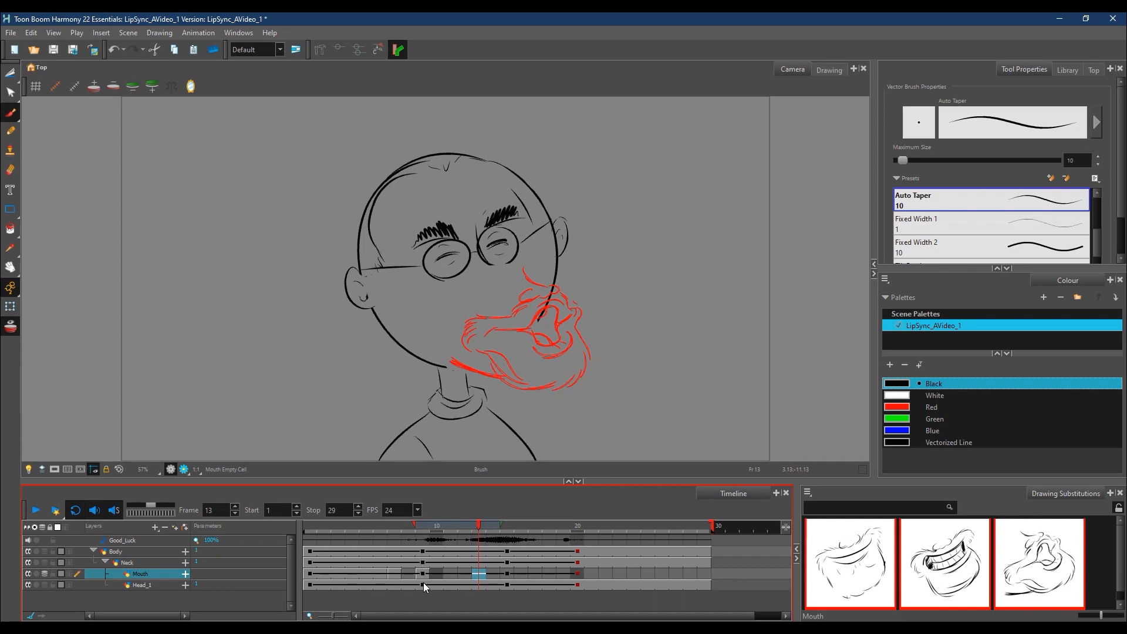
mouse_move(479, 523)
mouse_down()
mouse_move(403, 536)
mouse_move(474, 533)
mouse_move(442, 538)
mouse_move(465, 536)
mouse_up()
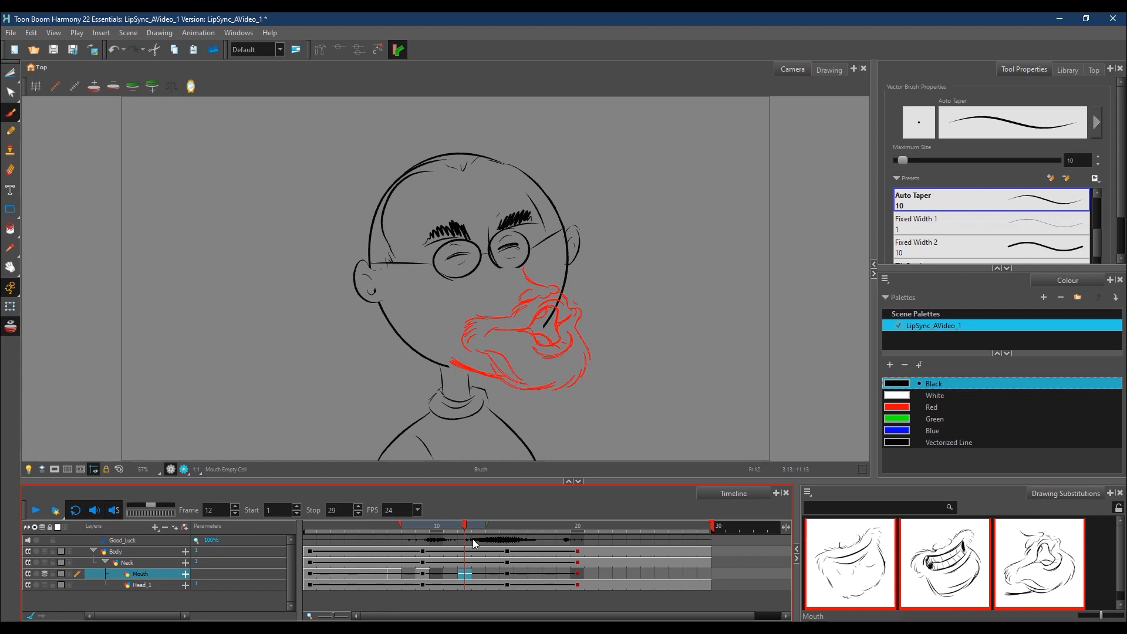
Step: Draw a nose under the glasses at frame 12, with raised cheek creases and a wide grinning mouth showing teeth
mouse_move(495, 263)
mouse_down()
mouse_move(508, 270)
mouse_move(482, 281)
mouse_move(512, 272)
mouse_up()
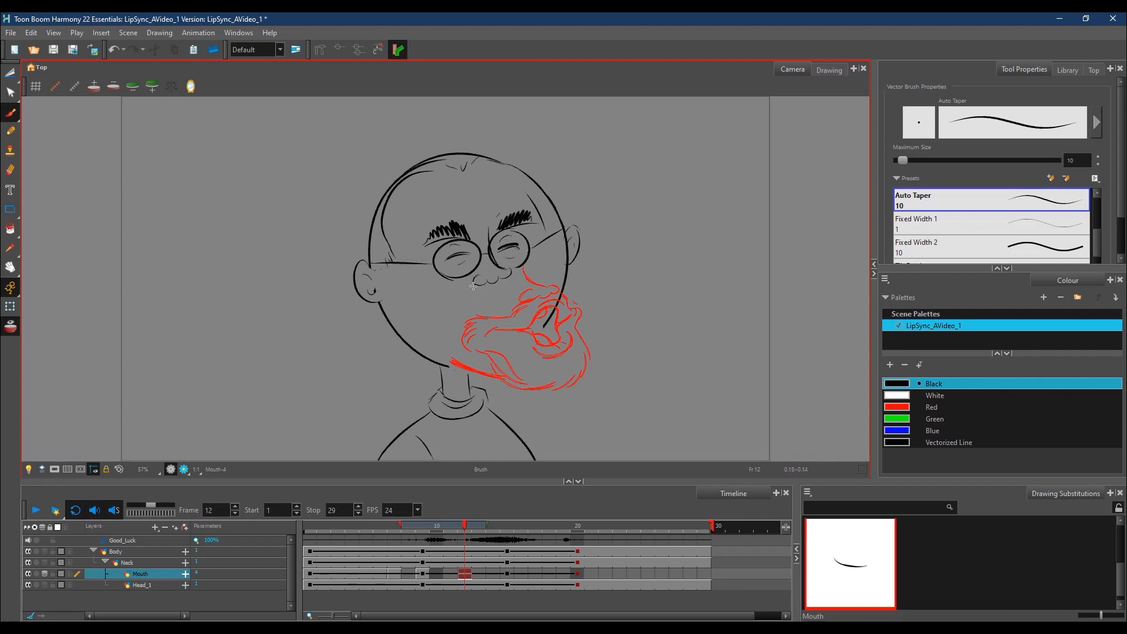
mouse_move(438, 294)
mouse_down()
mouse_move(426, 306)
mouse_move(445, 315)
mouse_up()
drag(516, 274, 548, 267)
mouse_move(536, 266)
mouse_down()
mouse_move(547, 272)
mouse_move(538, 285)
mouse_up()
mouse_move(453, 303)
mouse_down()
mouse_move(537, 274)
mouse_move(528, 280)
mouse_up()
mouse_move(453, 311)
mouse_down()
mouse_move(535, 285)
mouse_move(491, 310)
mouse_move(534, 308)
mouse_move(488, 314)
mouse_move(538, 305)
mouse_move(523, 312)
mouse_move(492, 310)
mouse_move(516, 294)
mouse_move(468, 312)
mouse_up()
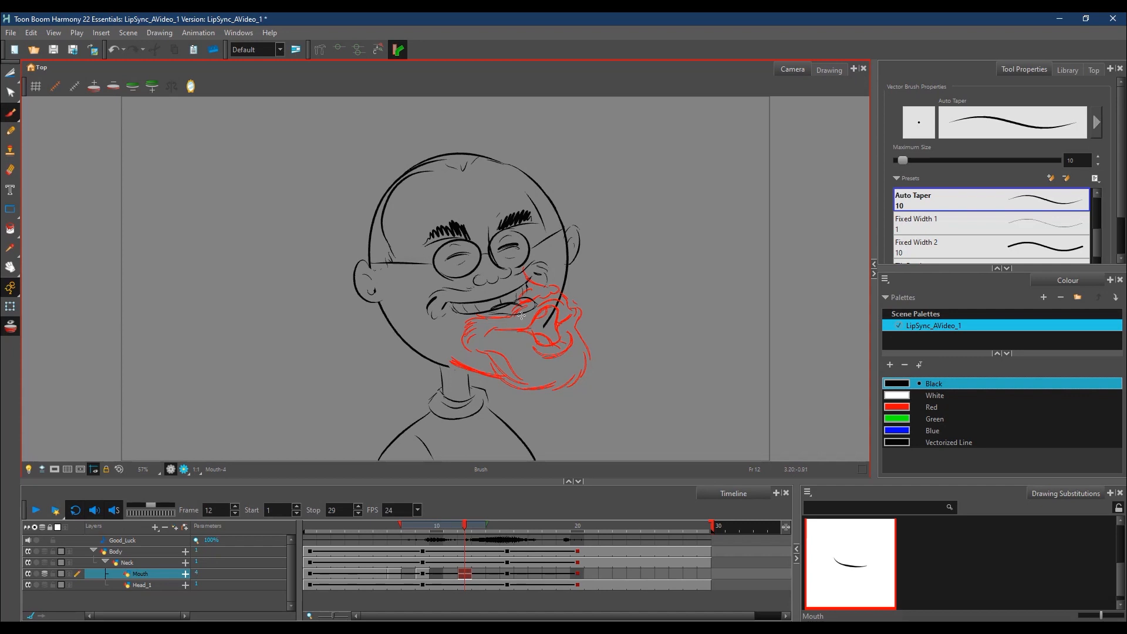
Step: Undo the last mouth stroke and draw the lower lip, rounded chin and jaw line below the grin at frame 12
key(ctrl)
key(ctrl+alt)
key(ctrl+z)
mouse_move(471, 324)
mouse_down()
mouse_move(506, 321)
mouse_move(556, 286)
mouse_move(545, 291)
mouse_move(539, 357)
mouse_up()
mouse_move(444, 344)
mouse_down()
mouse_move(498, 368)
mouse_move(480, 367)
mouse_move(543, 340)
mouse_up()
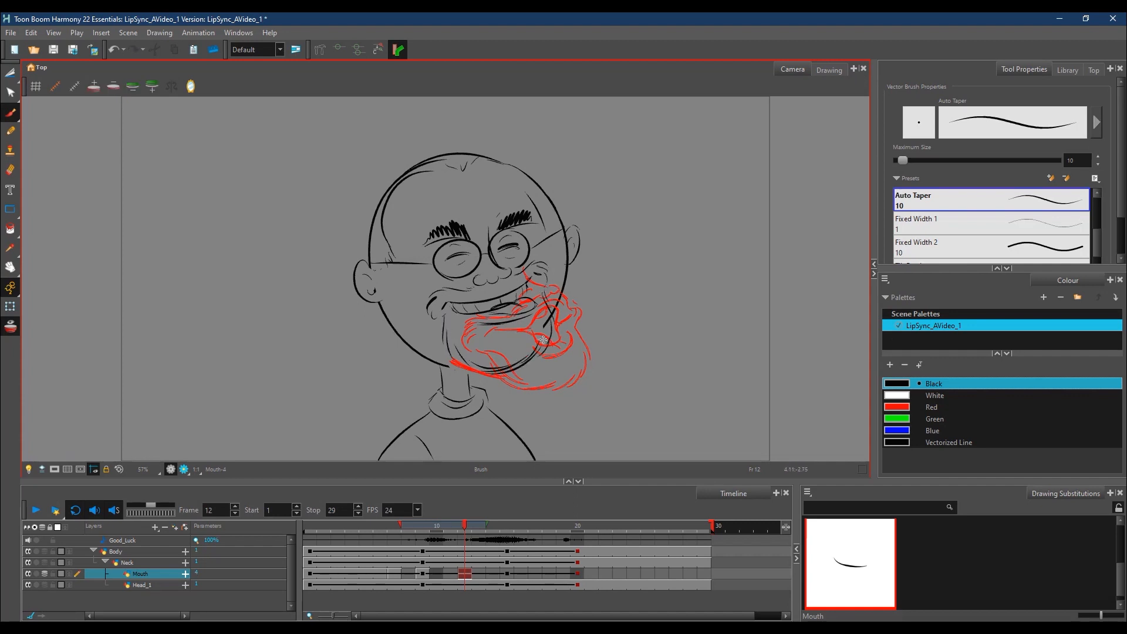
drag(464, 363, 508, 364)
Step: Go to frame 11, shorten the onion skin's backward range by one frame, and draw the nose just below the glasses
click(452, 526)
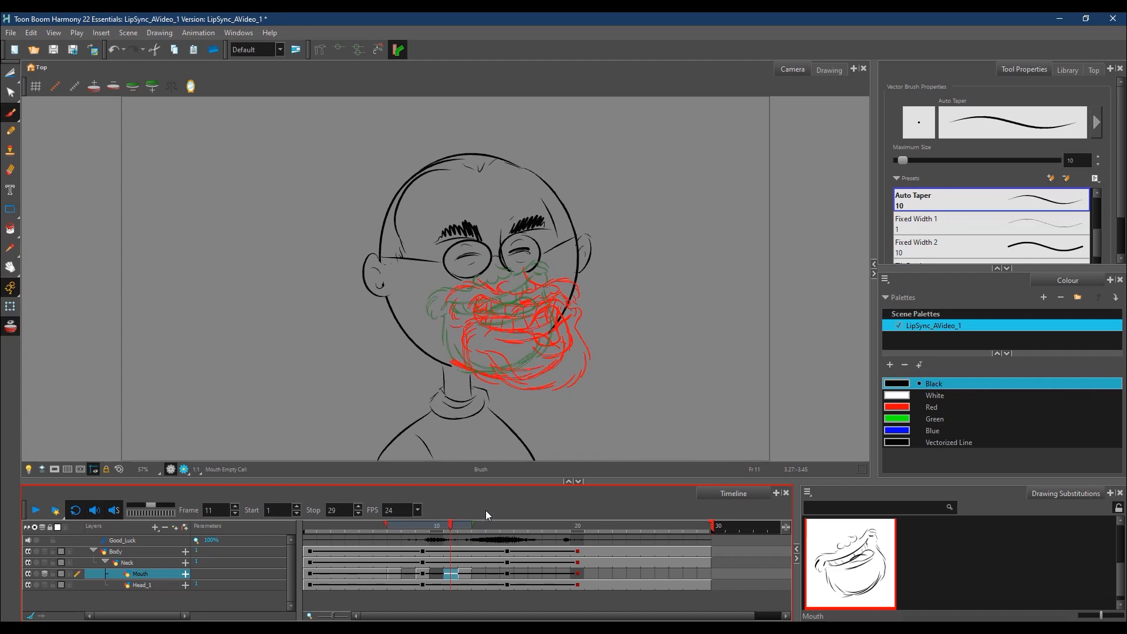
drag(391, 522, 401, 525)
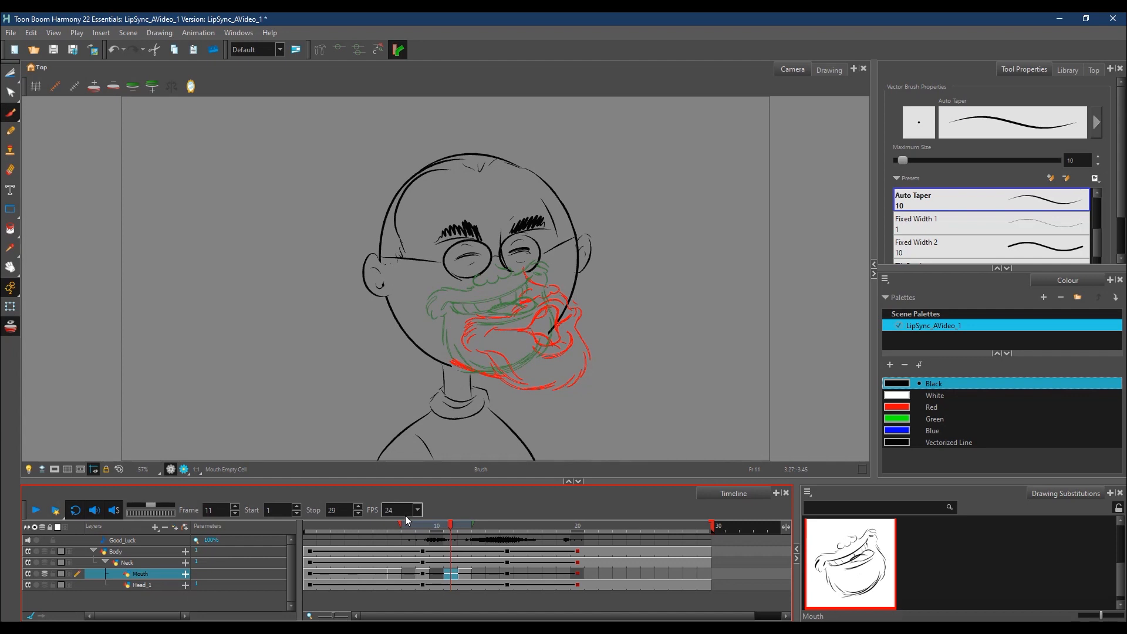
drag(490, 275, 516, 275)
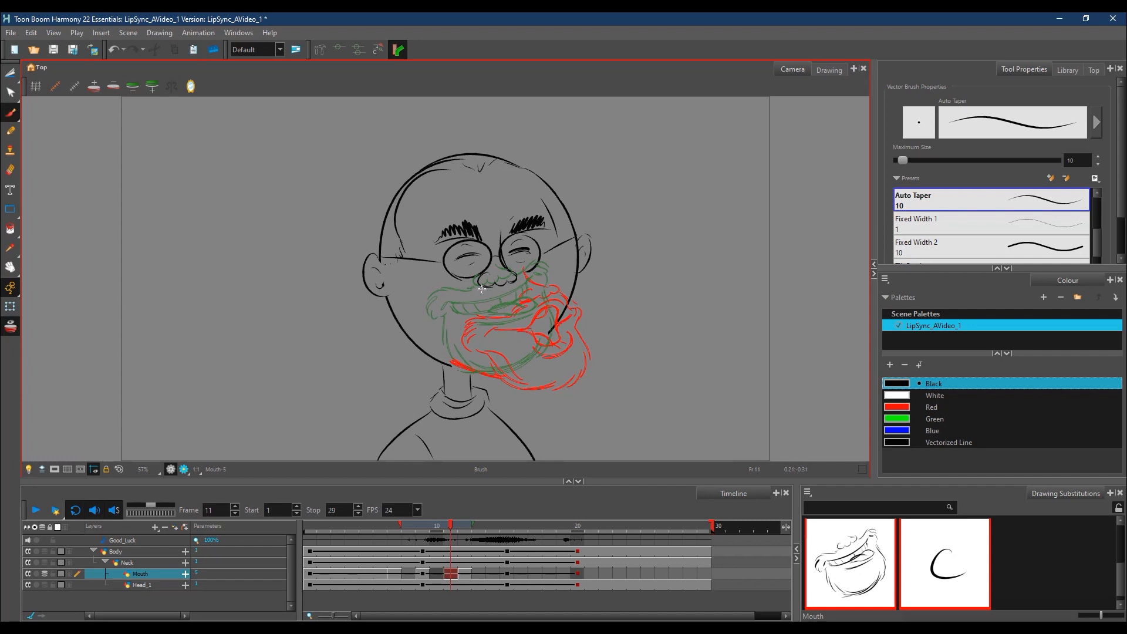
Step: Draw the cheek creases, a narrower open grin with teeth and the lower lip at frame 11, between the onion-skinned mouths
drag(478, 291, 442, 309)
drag(457, 300, 446, 323)
mouse_move(459, 310)
mouse_down()
mouse_move(504, 308)
mouse_move(541, 287)
mouse_up()
mouse_move(464, 309)
mouse_down()
mouse_move(507, 318)
mouse_move(535, 298)
mouse_up()
drag(534, 292, 532, 307)
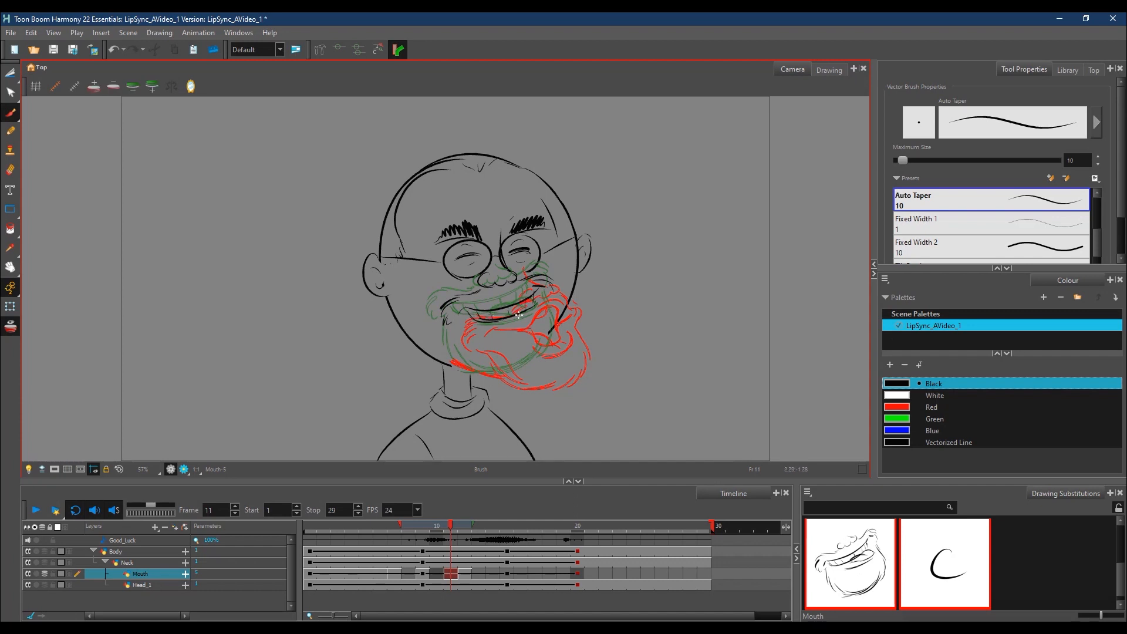
drag(526, 315, 502, 326)
drag(464, 312, 478, 336)
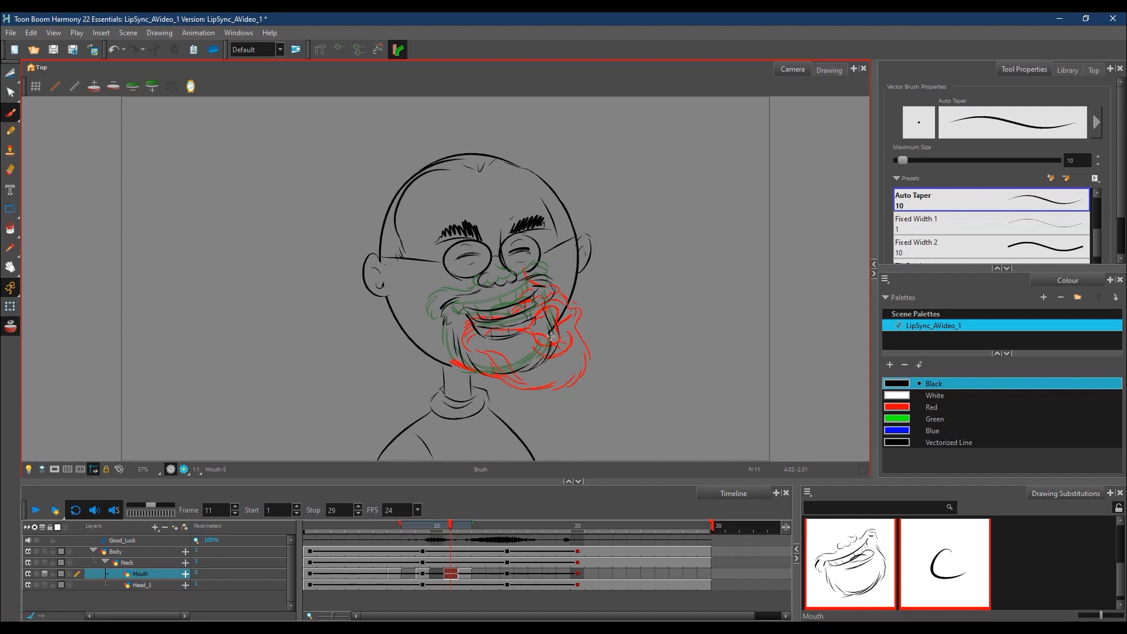
Step: Turn off the onion skin and scrub around frames 10 and 11 to check the new in-between mouth
click(456, 525)
drag(456, 526, 448, 528)
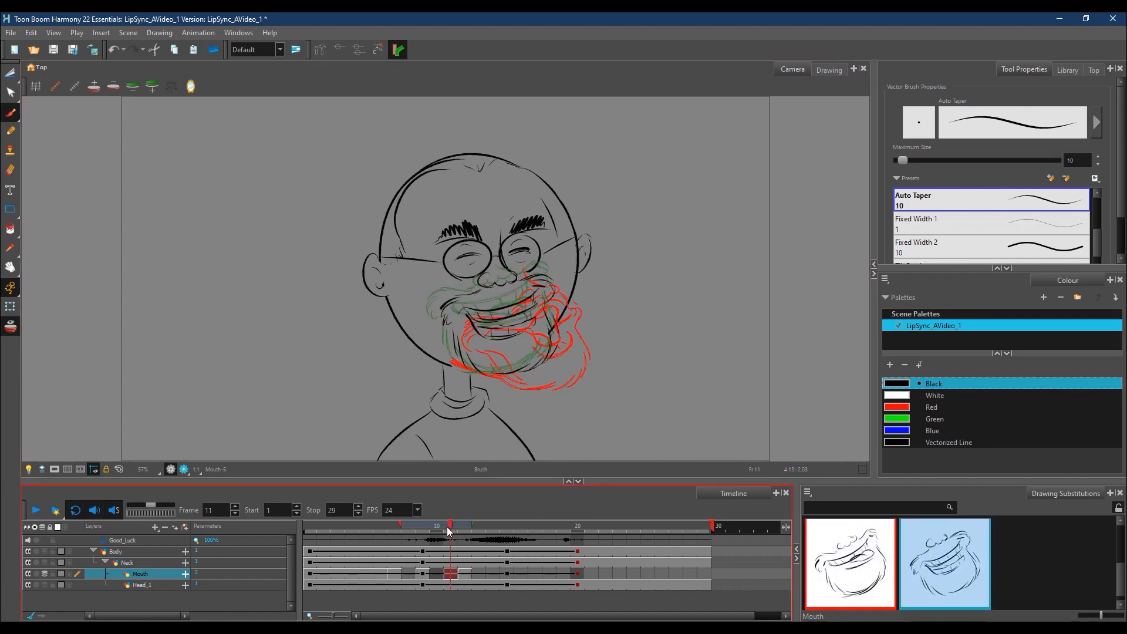
click(16, 332)
mouse_move(446, 529)
mouse_down()
mouse_move(462, 524)
mouse_move(363, 534)
mouse_move(477, 529)
mouse_move(403, 527)
mouse_move(451, 526)
mouse_up()
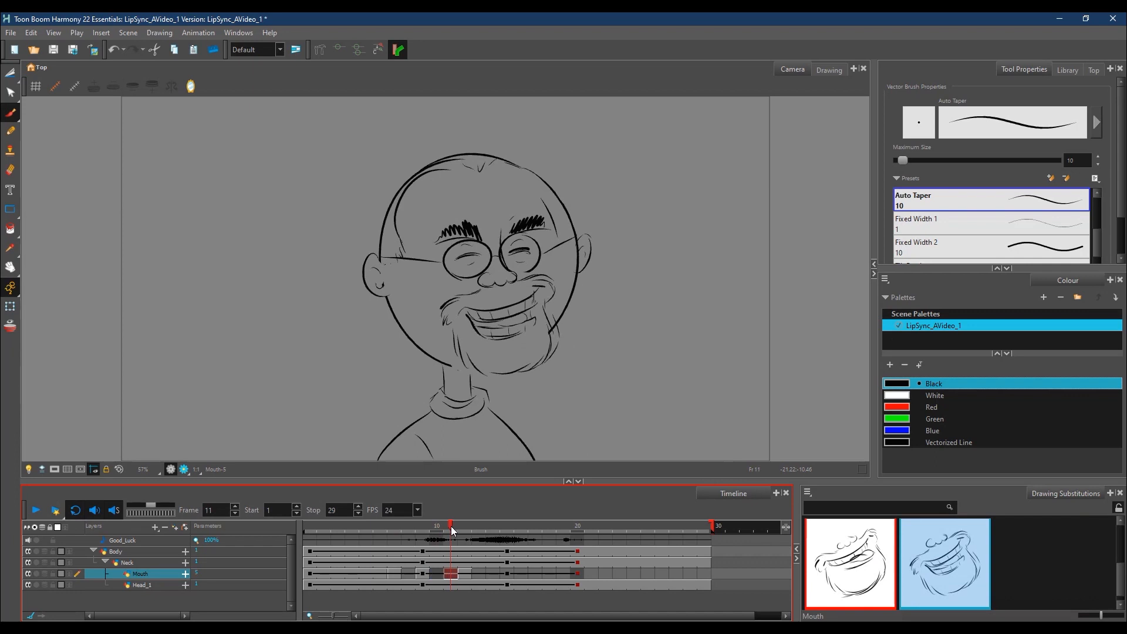
Step: Fill the empty Mouth cells at frames 8 and 10 with the drawings from frames 7 and 9
click(399, 574)
key(2)
right_click(410, 574)
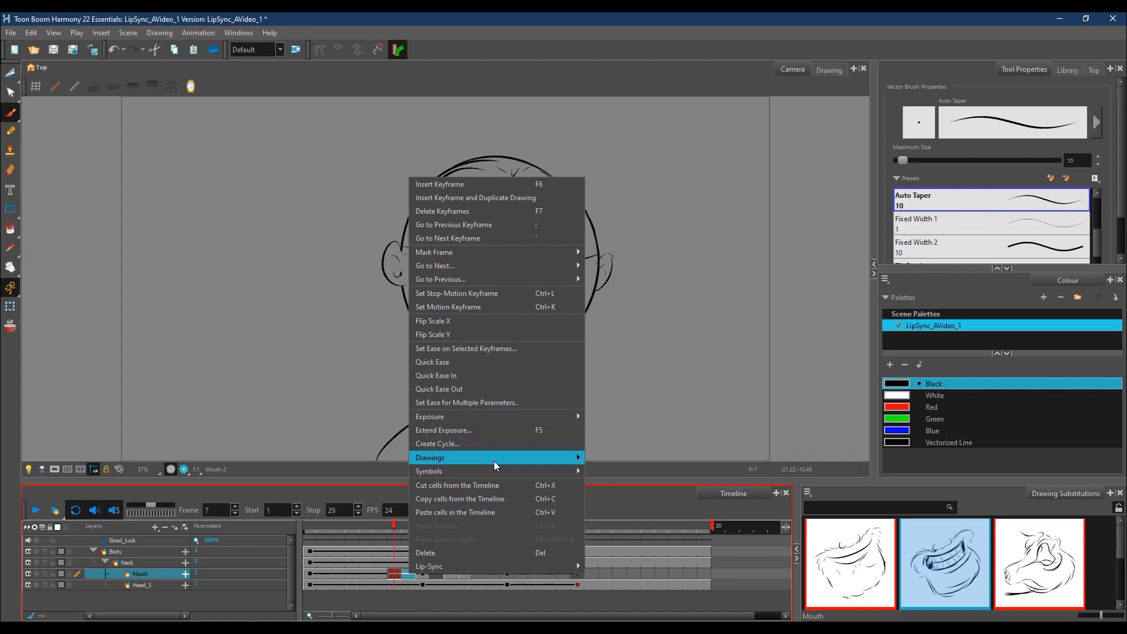
mouse_move(552, 417)
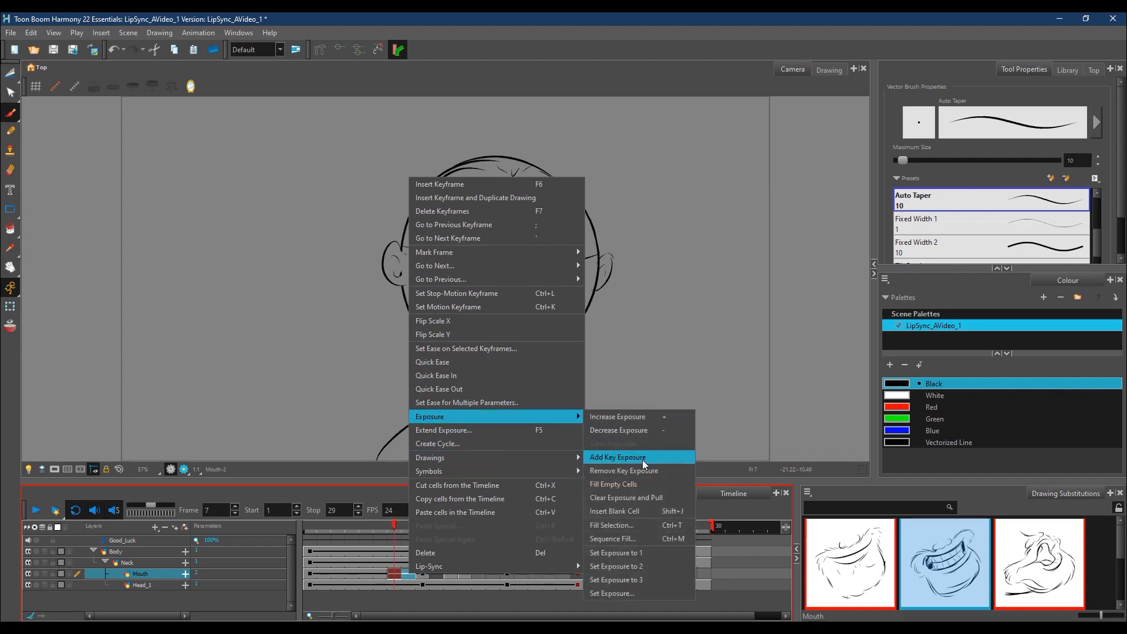
click(638, 485)
click(426, 575)
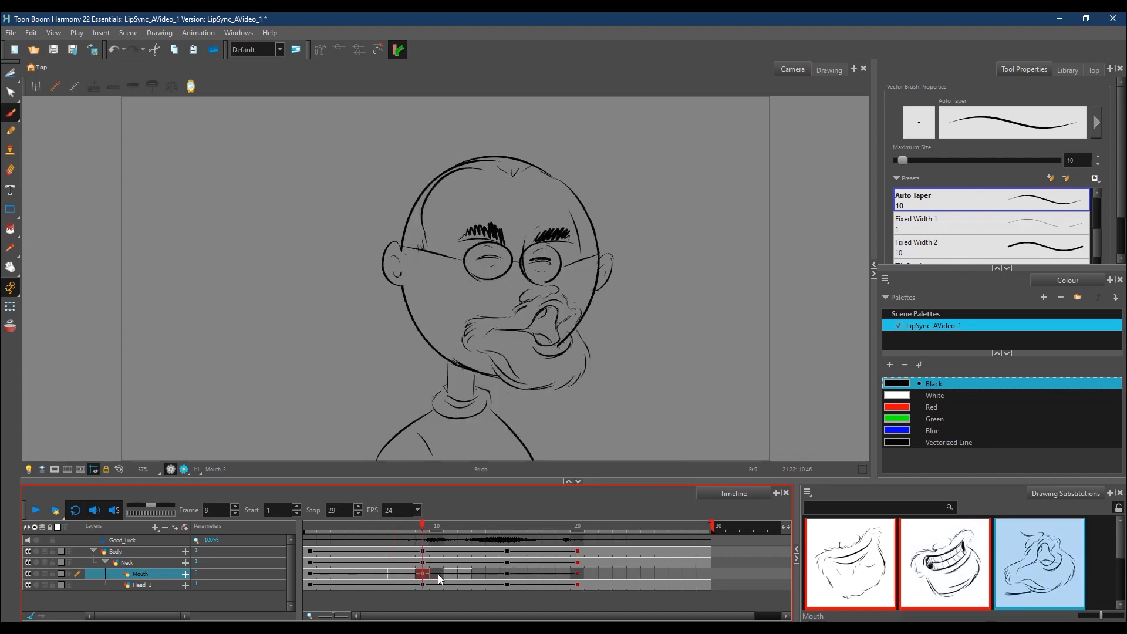
right_click(436, 575)
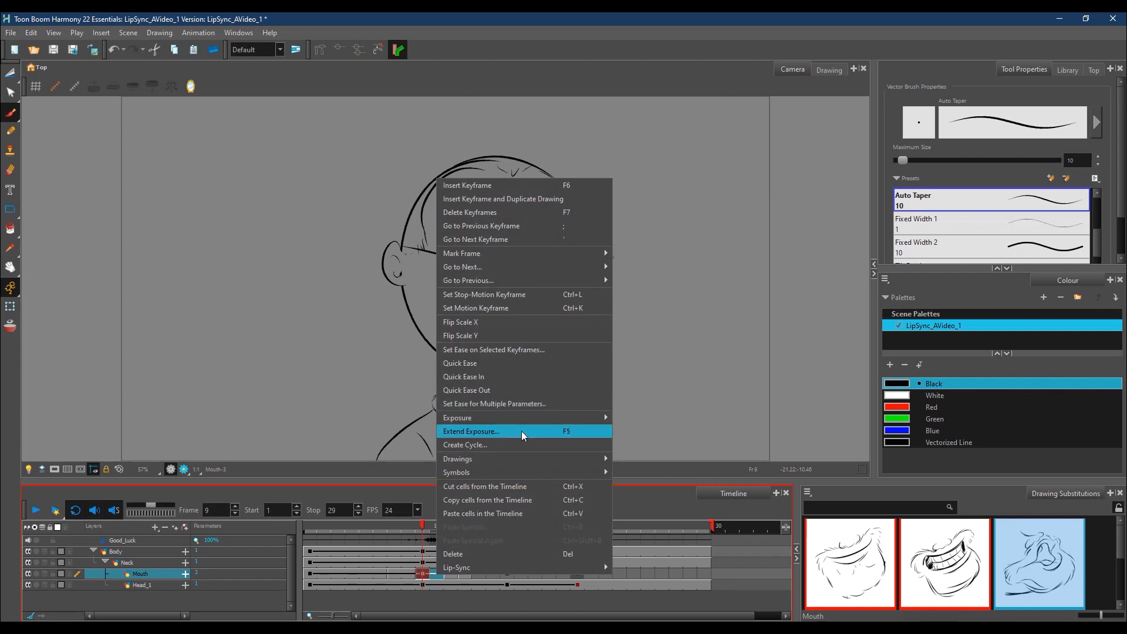
mouse_move(529, 418)
click(660, 484)
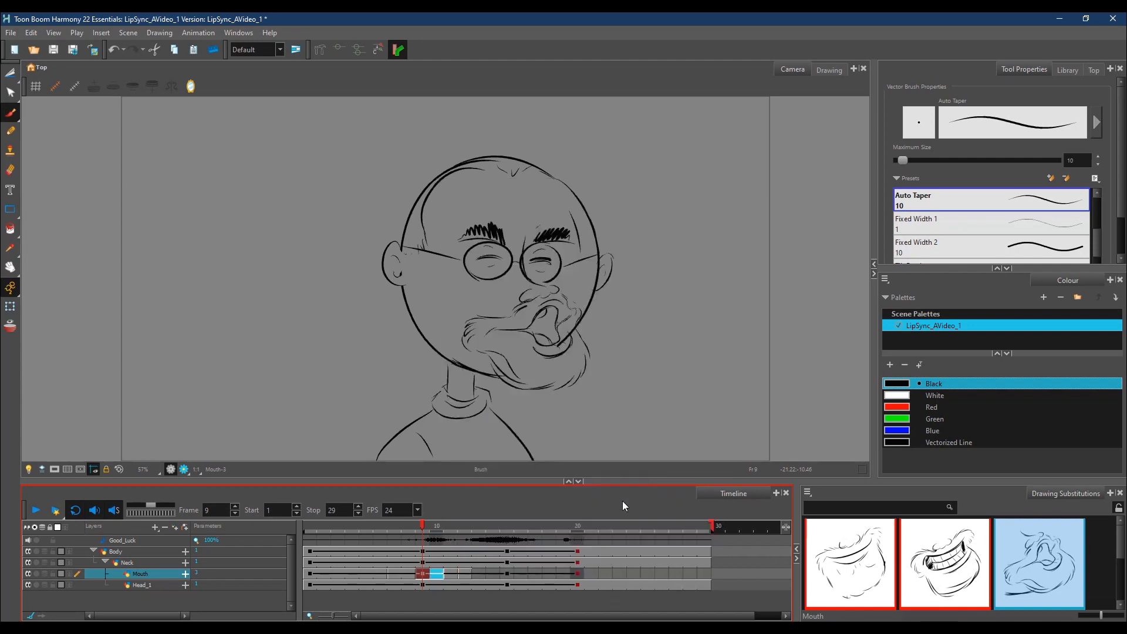
Step: Go to frame 14, turn on the onion skin, and draw the nose below the glasses with cheek creases on both sides
mouse_move(425, 526)
mouse_down()
mouse_move(364, 526)
mouse_move(497, 526)
mouse_up()
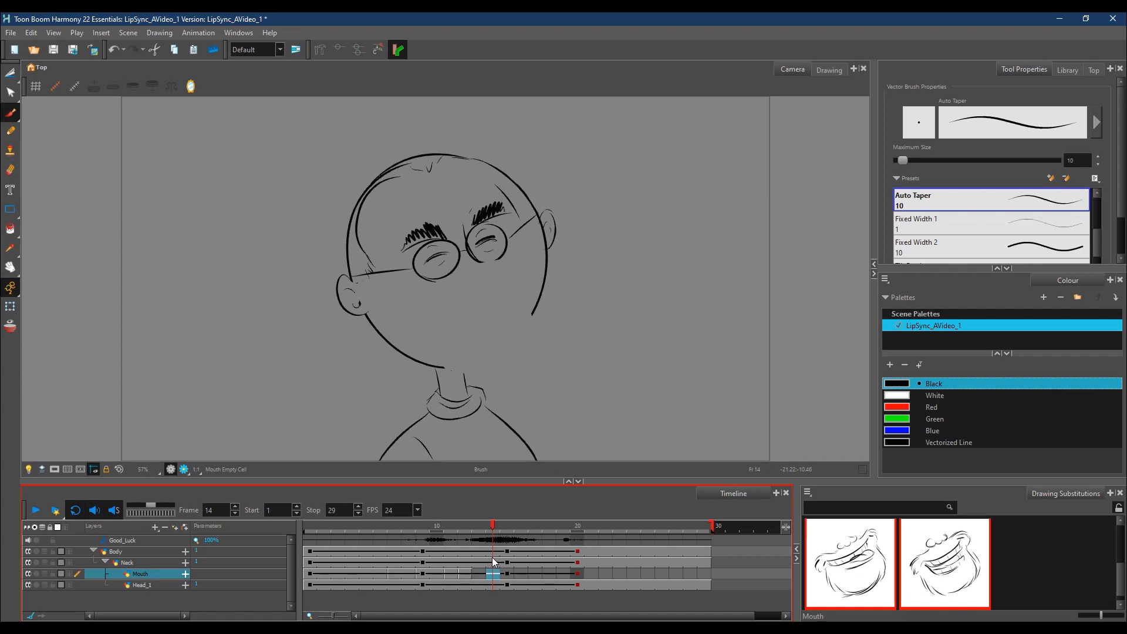
key(alt+o)
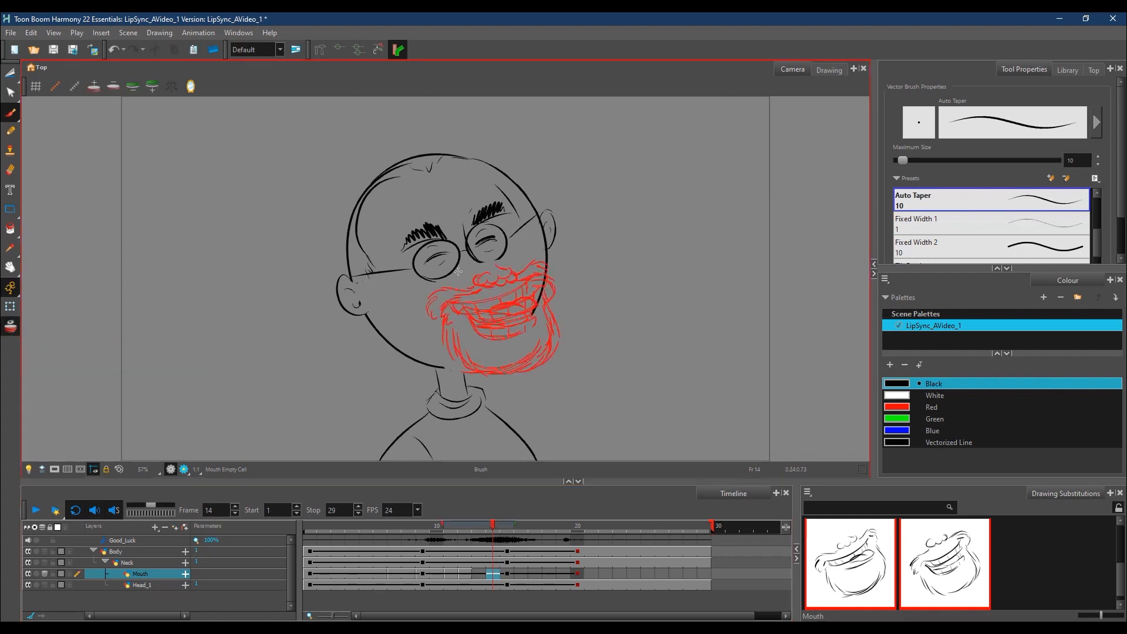
drag(461, 267, 462, 276)
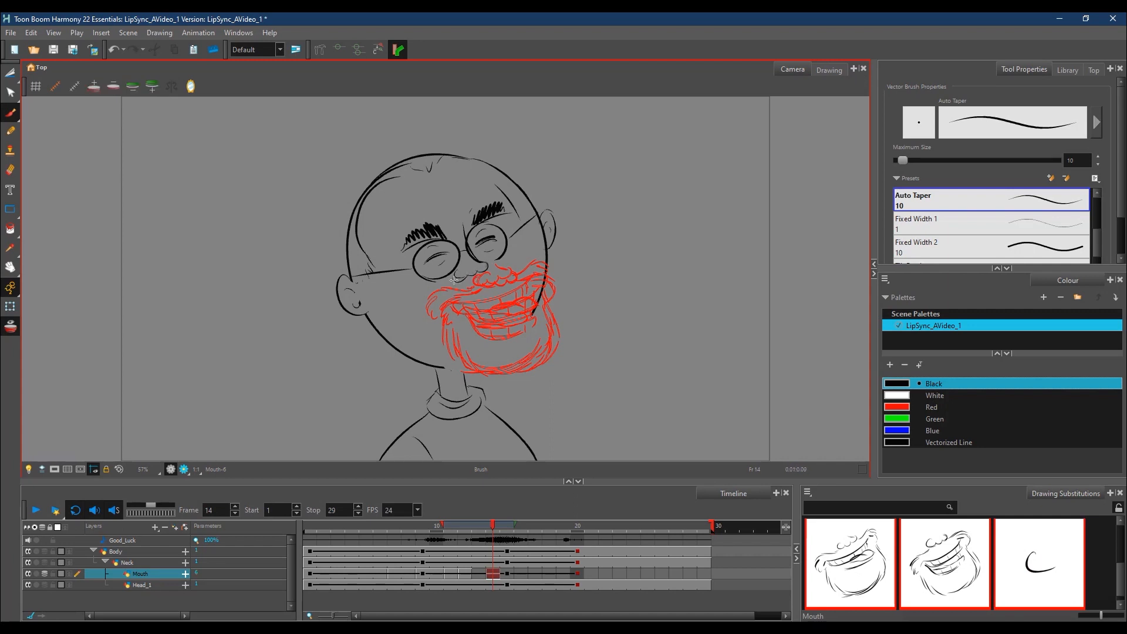
drag(434, 298, 418, 315)
drag(514, 271, 526, 282)
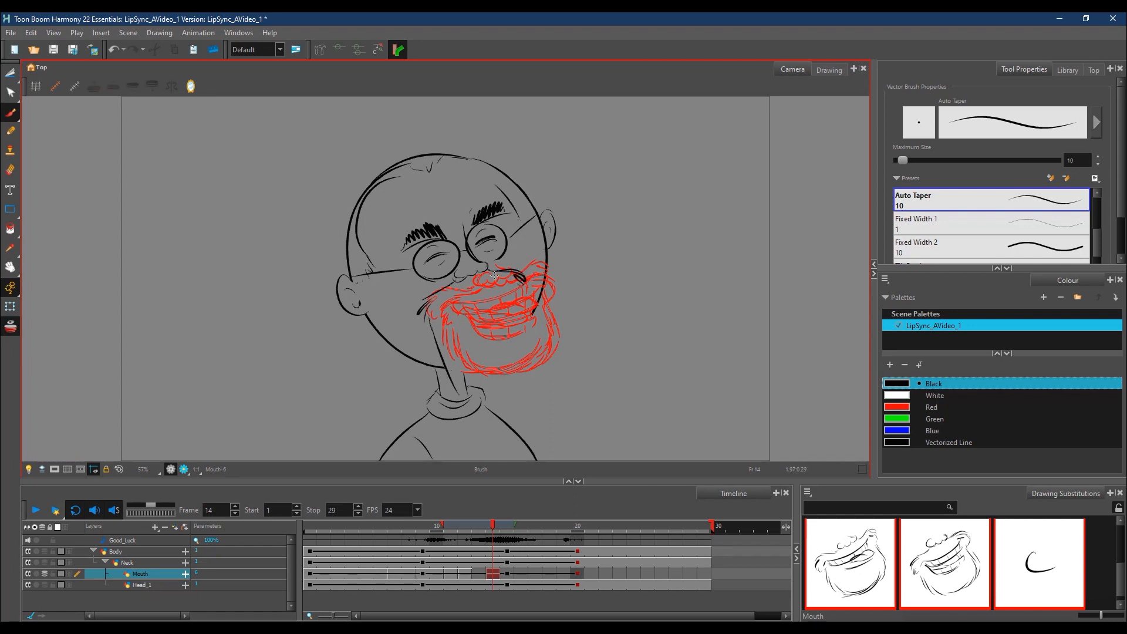
Step: Draw a wide-open laughing mouth at frame 14 with upper teeth, a tongue and a darkened interior
drag(448, 303, 499, 295)
mouse_move(458, 308)
mouse_down()
mouse_move(473, 319)
mouse_move(510, 295)
mouse_move(474, 318)
mouse_up()
mouse_move(472, 347)
mouse_down()
mouse_move(505, 335)
mouse_move(493, 352)
mouse_move(511, 345)
mouse_up()
drag(454, 314, 487, 371)
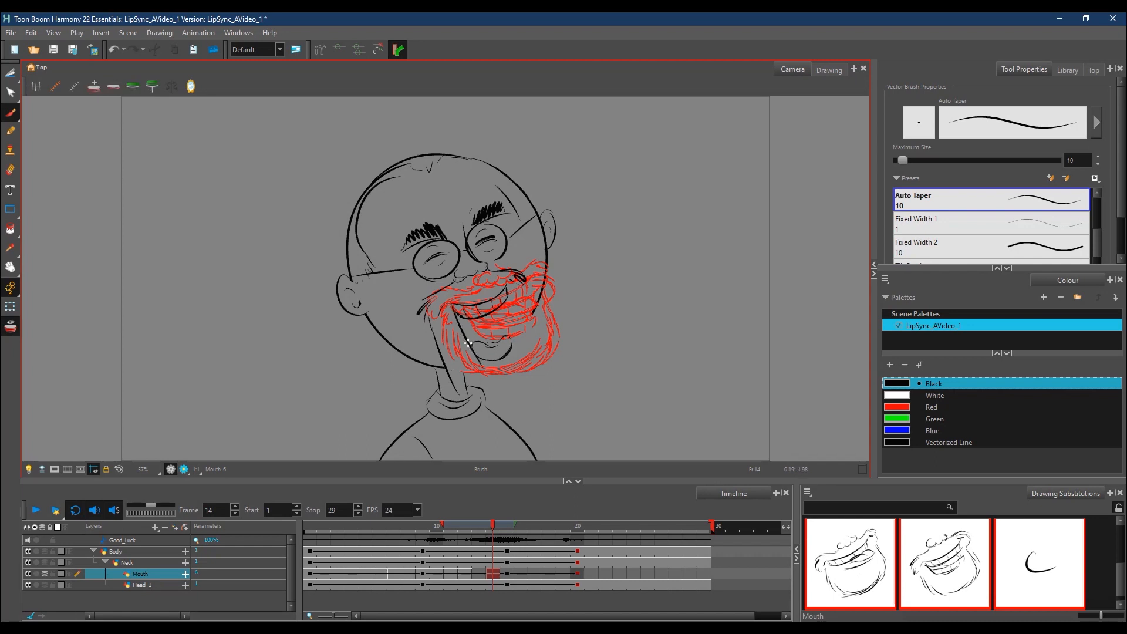
drag(492, 373, 530, 358)
drag(507, 287, 534, 360)
mouse_move(484, 317)
mouse_down()
mouse_move(492, 342)
mouse_move(466, 325)
mouse_move(490, 343)
mouse_move(497, 330)
mouse_up()
drag(482, 347, 475, 345)
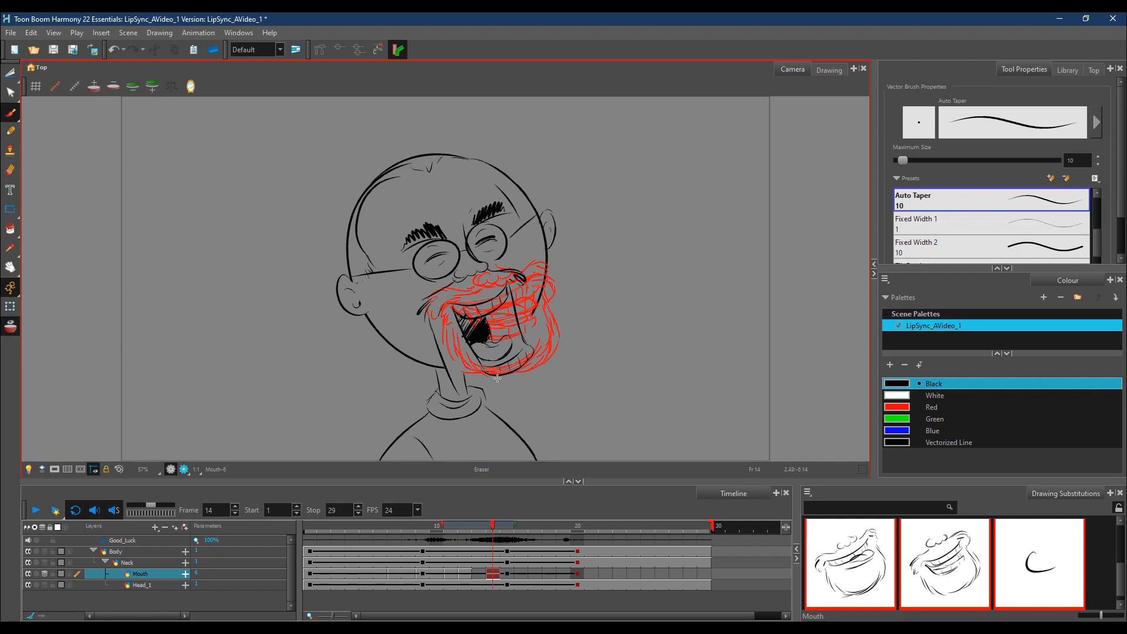
Step: Add hatching inside the open mouth at frame 14 and draw the dropped jaw and chin lines around it
mouse_move(502, 308)
mouse_down()
mouse_move(483, 339)
mouse_move(506, 339)
mouse_up()
drag(521, 295, 553, 370)
mouse_move(480, 372)
mouse_down()
mouse_move(508, 384)
mouse_move(499, 384)
mouse_move(537, 354)
mouse_move(507, 366)
mouse_move(553, 377)
mouse_move(545, 366)
mouse_move(544, 385)
mouse_move(523, 398)
mouse_move(461, 385)
mouse_move(512, 406)
mouse_up()
drag(433, 314, 460, 393)
drag(438, 318, 477, 406)
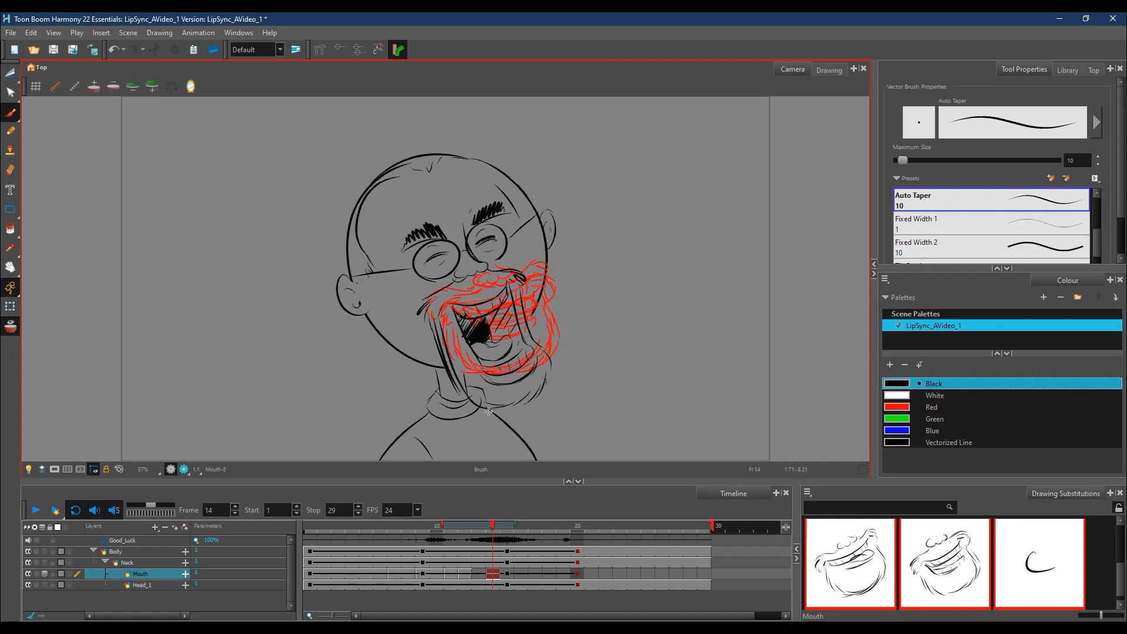
Step: Go to frame 16 and draw the nose against the glasses with raised cheek creases on both sides
drag(493, 528, 526, 523)
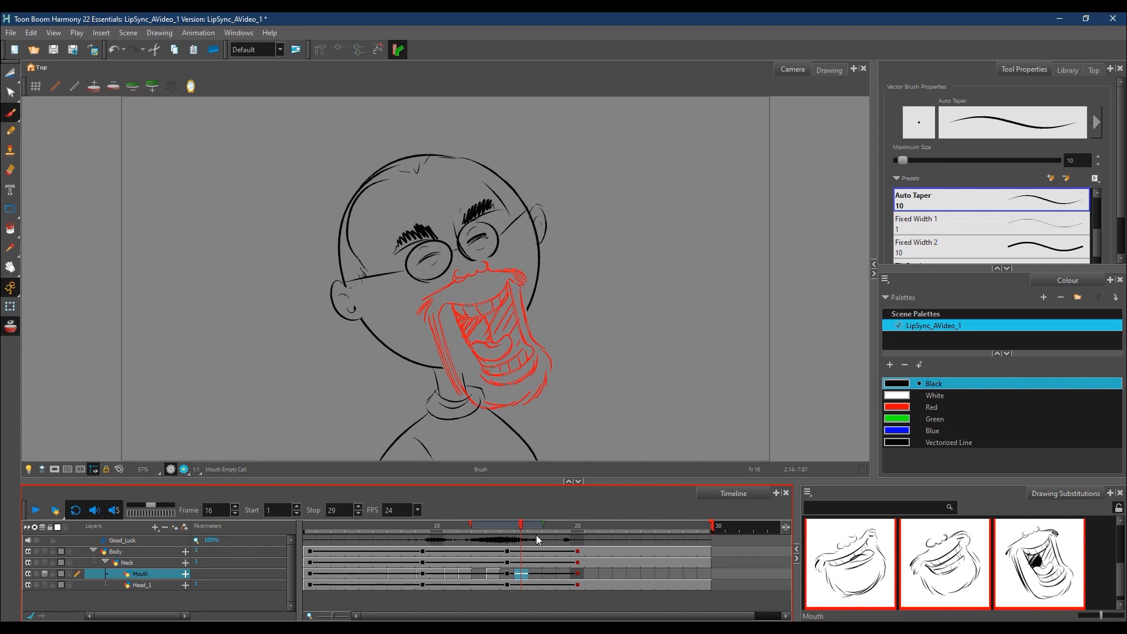
mouse_move(527, 526)
mouse_down()
mouse_move(516, 527)
mouse_move(528, 527)
mouse_up()
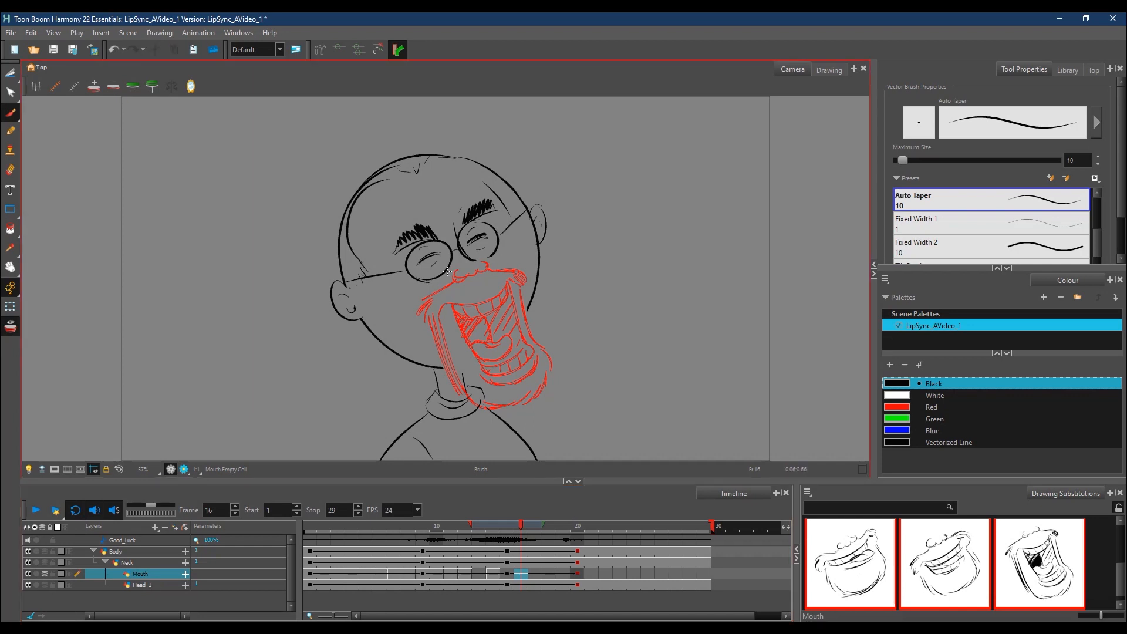
drag(455, 268, 448, 273)
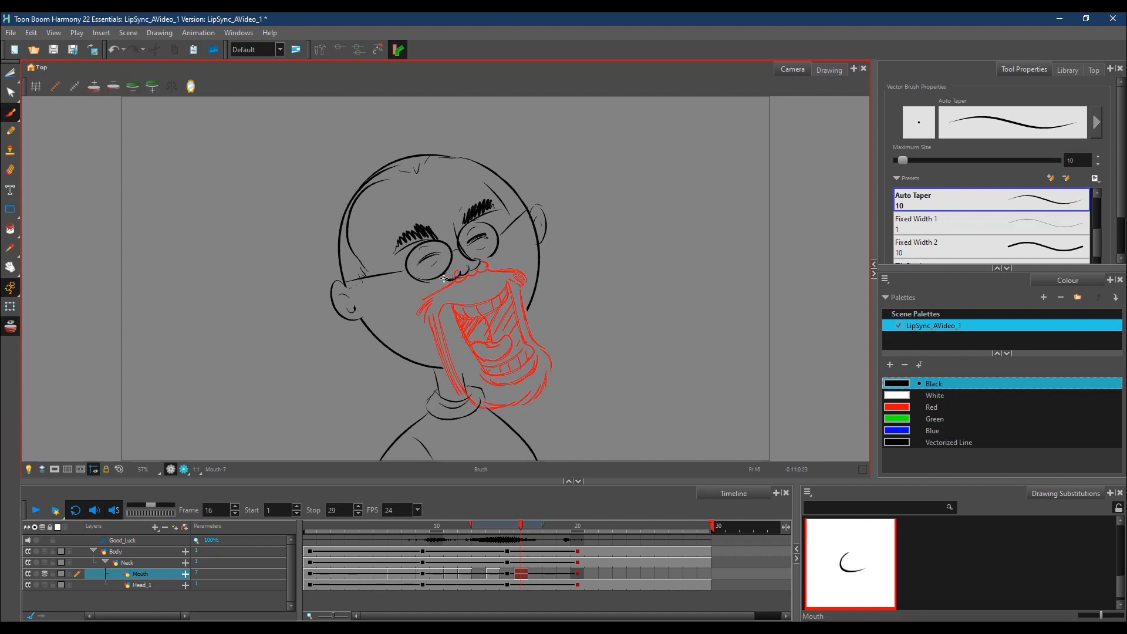
drag(419, 281, 409, 303)
mouse_move(486, 264)
mouse_down()
mouse_move(509, 251)
mouse_move(522, 270)
mouse_up()
Step: Draw a closed-teeth grin at frame 16 with the lower lip, jaw and chin lines beneath it
mouse_move(433, 295)
mouse_down()
mouse_move(429, 310)
mouse_move(509, 256)
mouse_up()
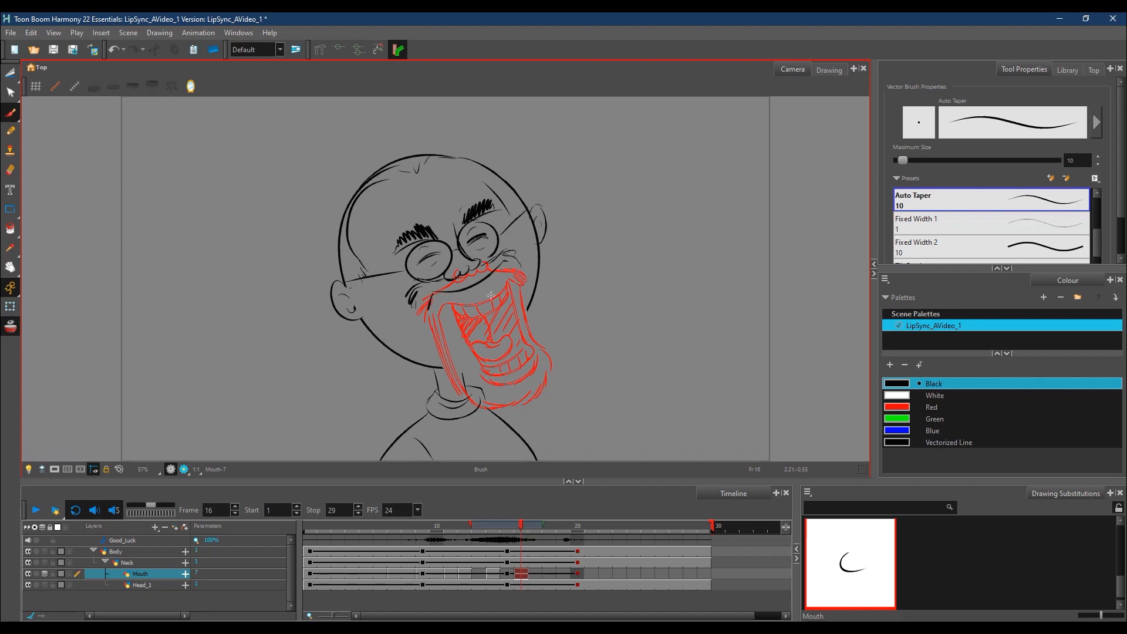
drag(438, 295, 502, 276)
drag(439, 302, 506, 282)
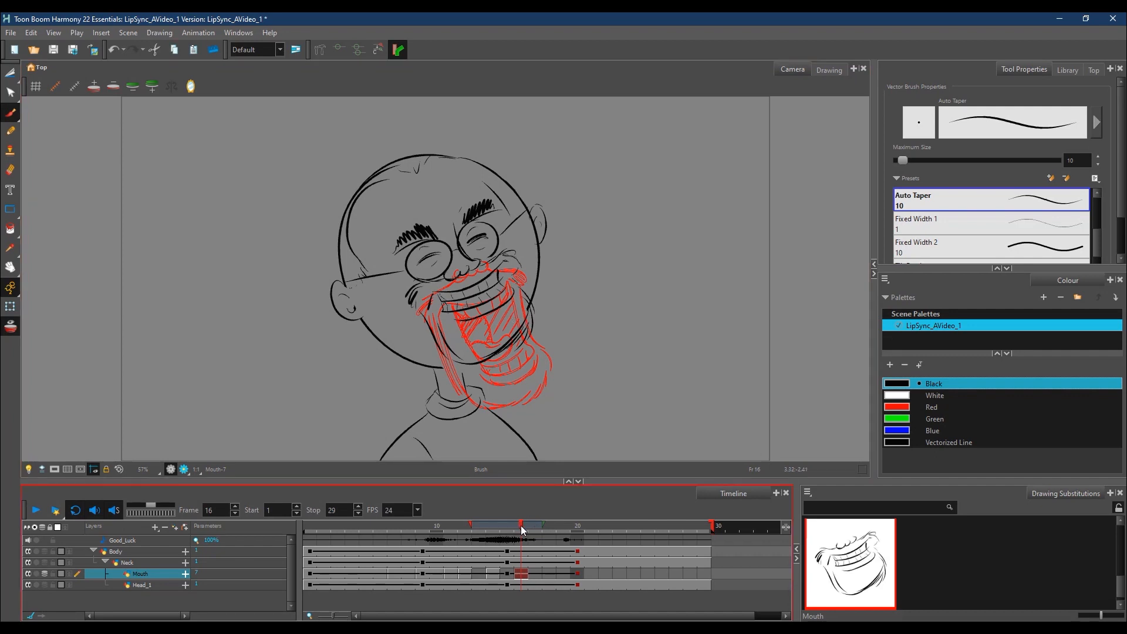
Step: Turn off the onion skin and compare the mouth drawings at frames 14 and 16
drag(521, 526, 494, 530)
click(10, 330)
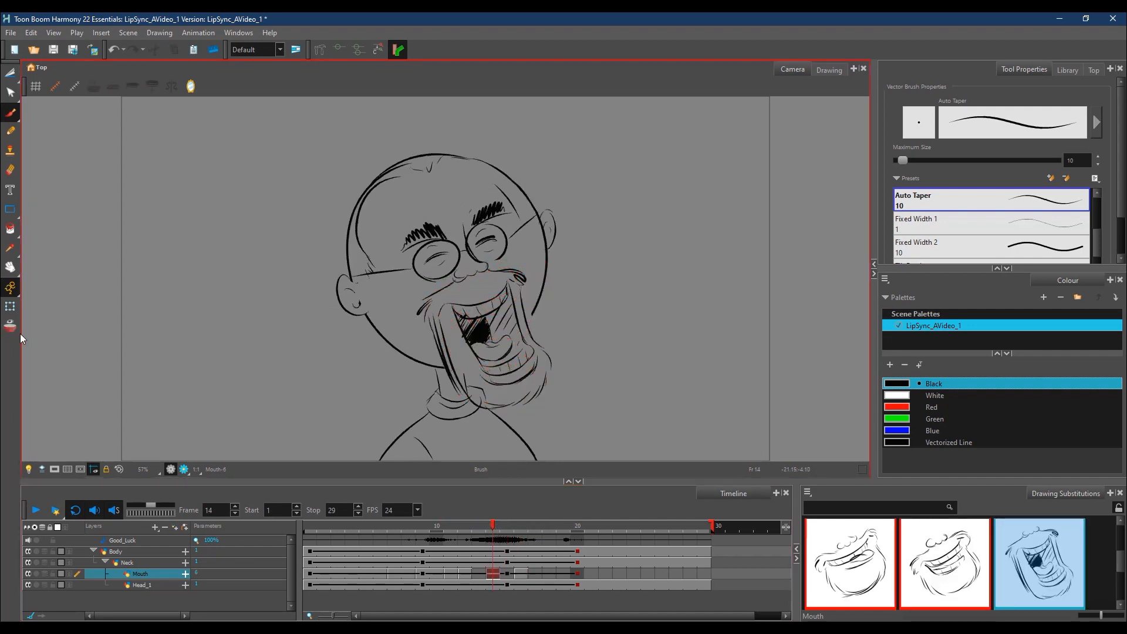
drag(520, 525, 490, 529)
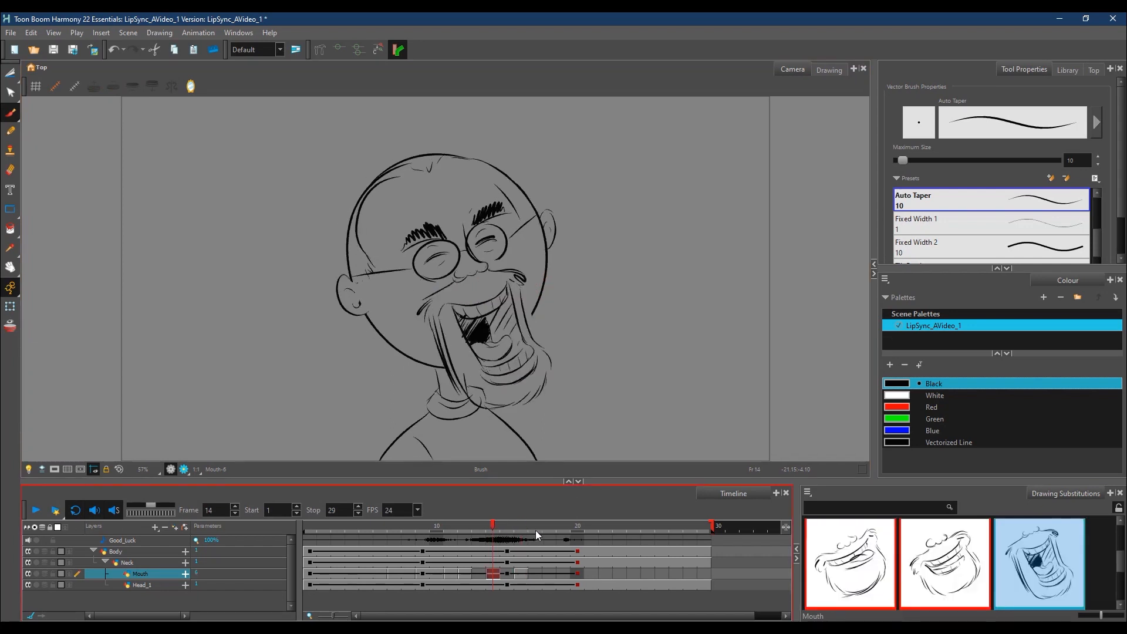
click(520, 527)
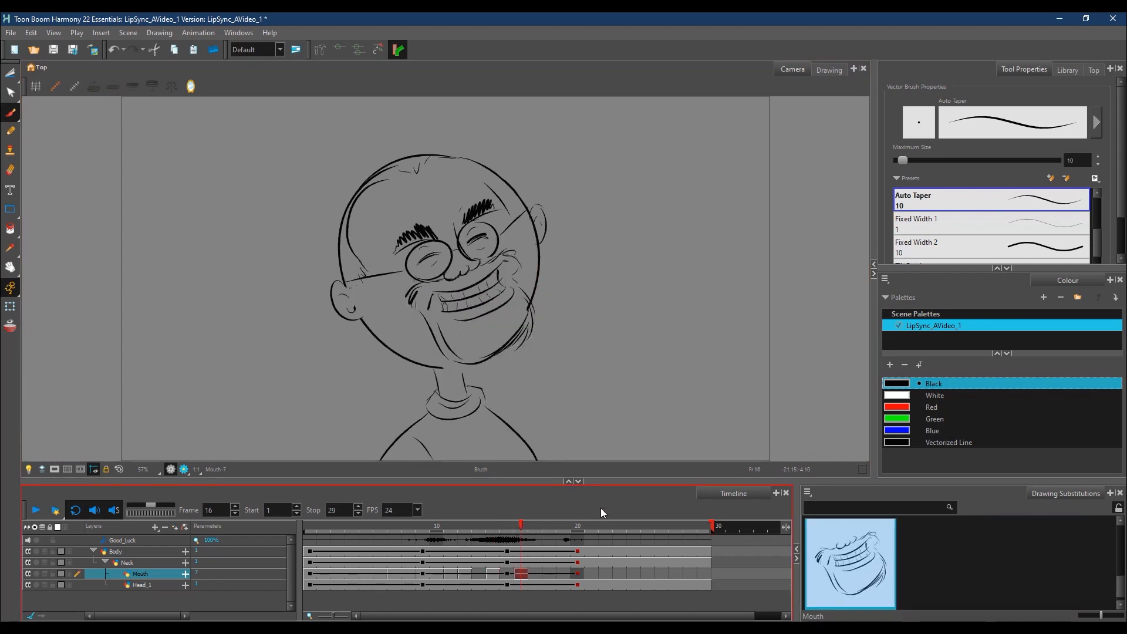
Step: Try to assign the first closed-smile drawing to the Mouth layer from frame 21 to 29
mouse_move(522, 528)
mouse_down()
mouse_move(562, 532)
mouse_move(557, 524)
mouse_up()
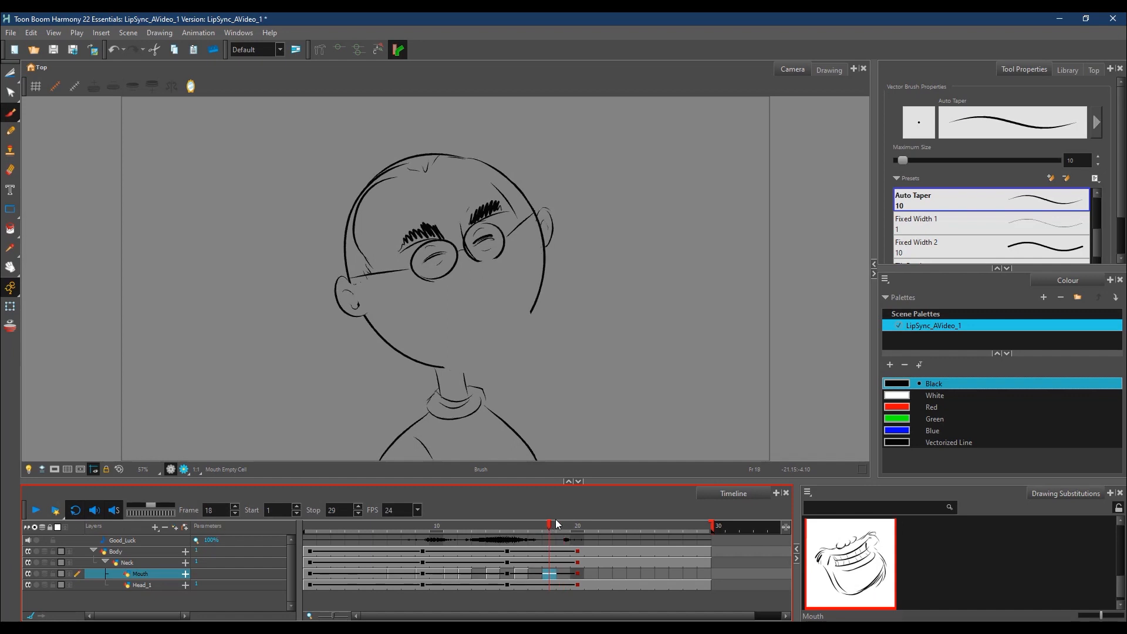
click(583, 529)
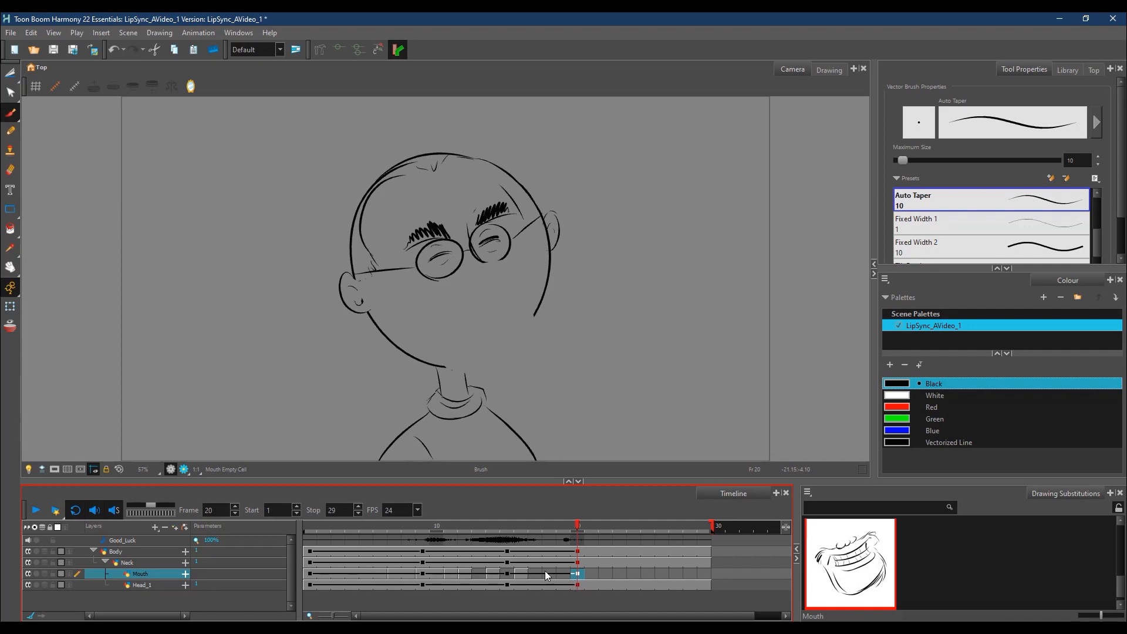
drag(1121, 583, 1125, 526)
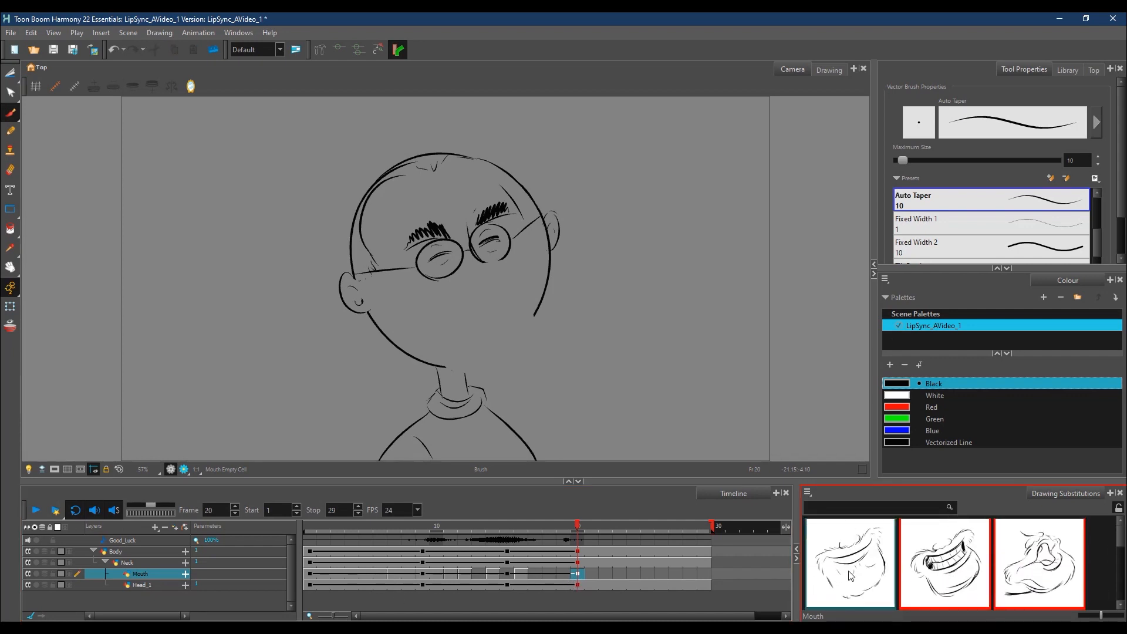
click(579, 527)
click(590, 525)
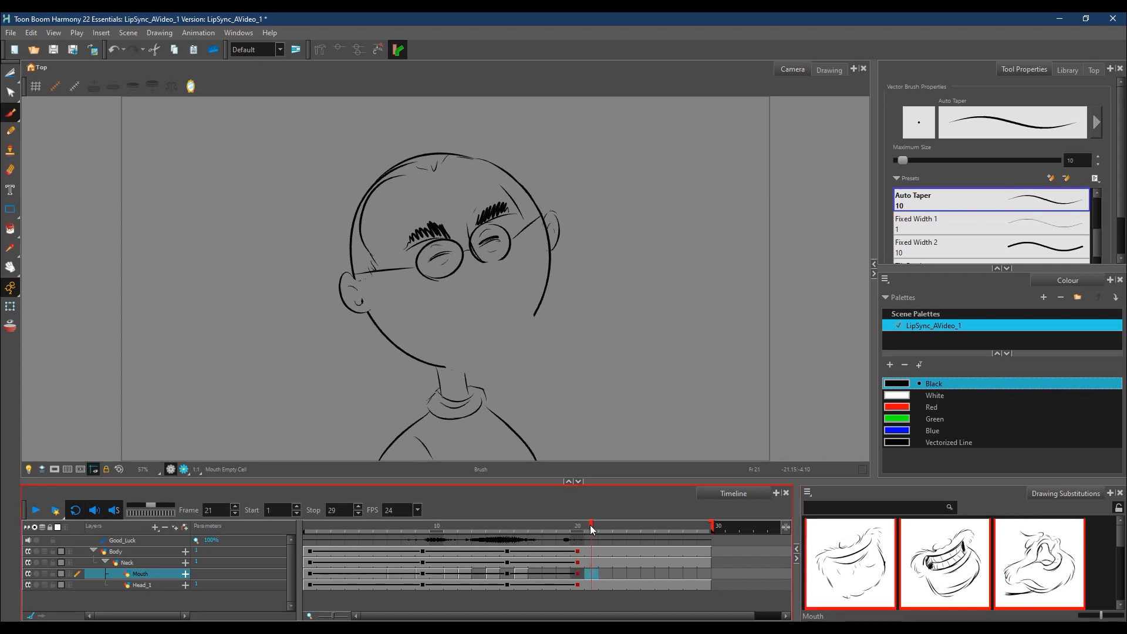
drag(713, 575, 767, 589)
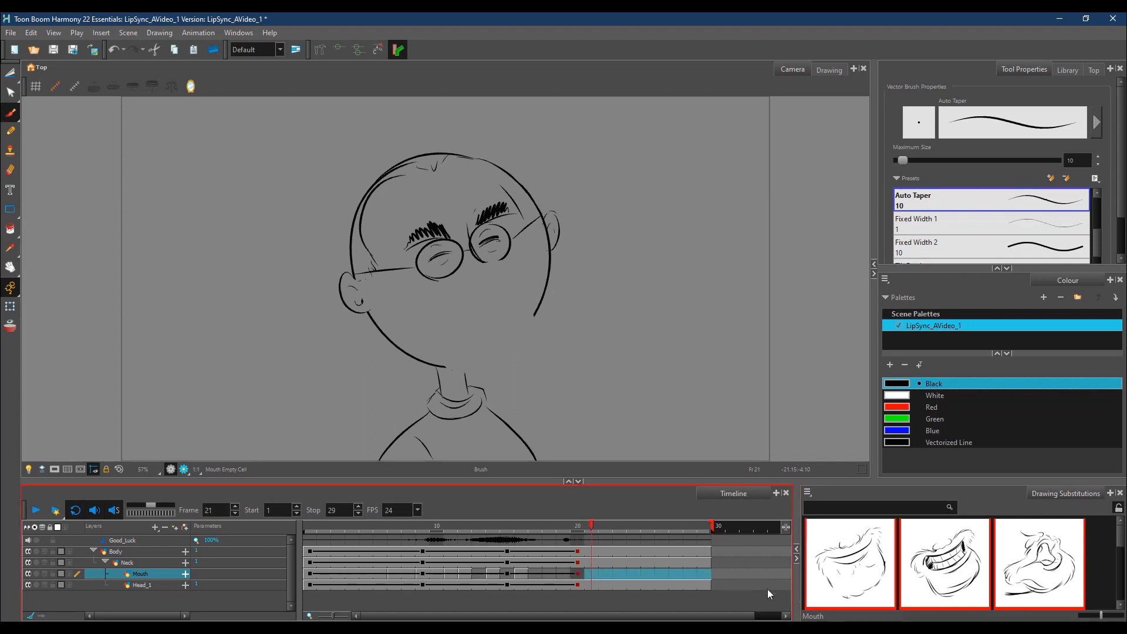
click(867, 571)
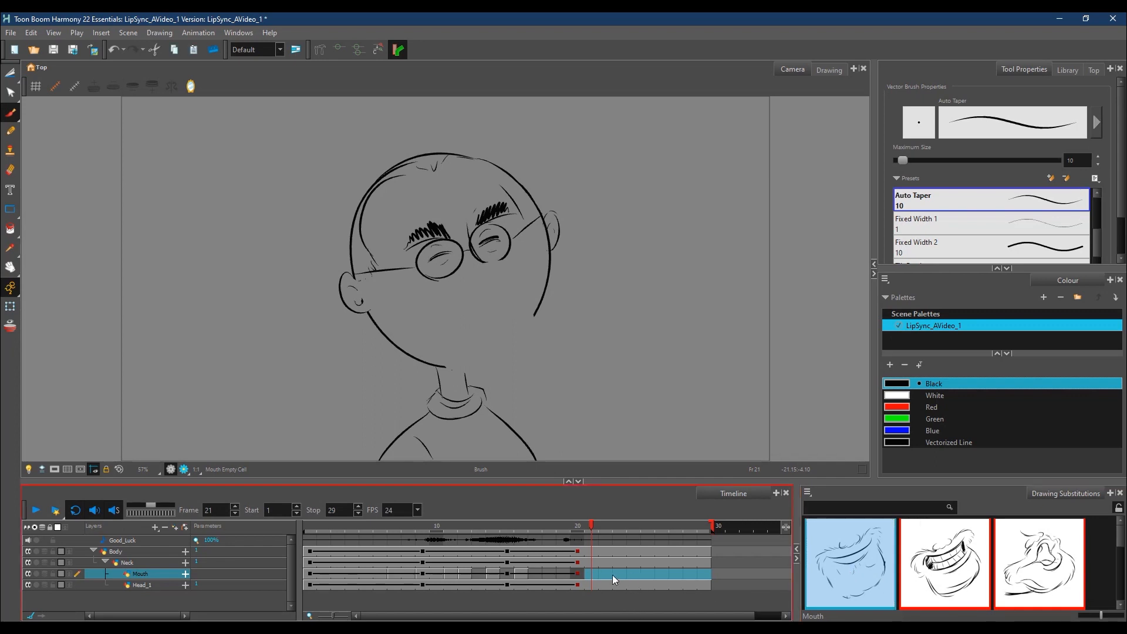
drag(611, 576, 589, 572)
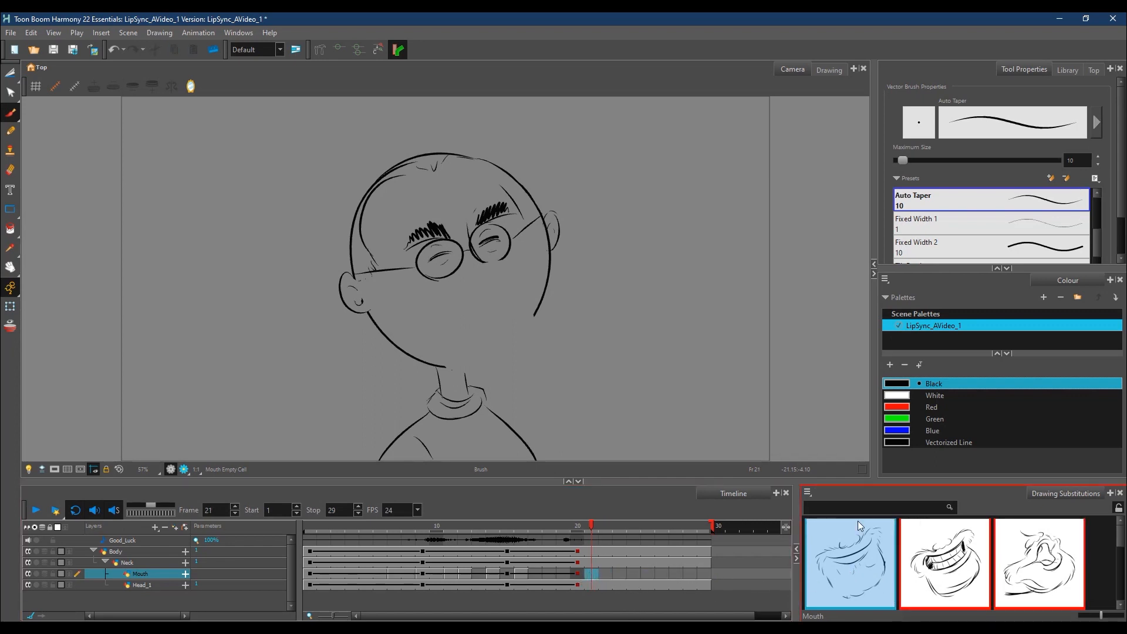
Step: Turn off Edit Mode for drawing substitutions and assign the first closed-smile drawing to Mouth frames 22 to 29
click(808, 493)
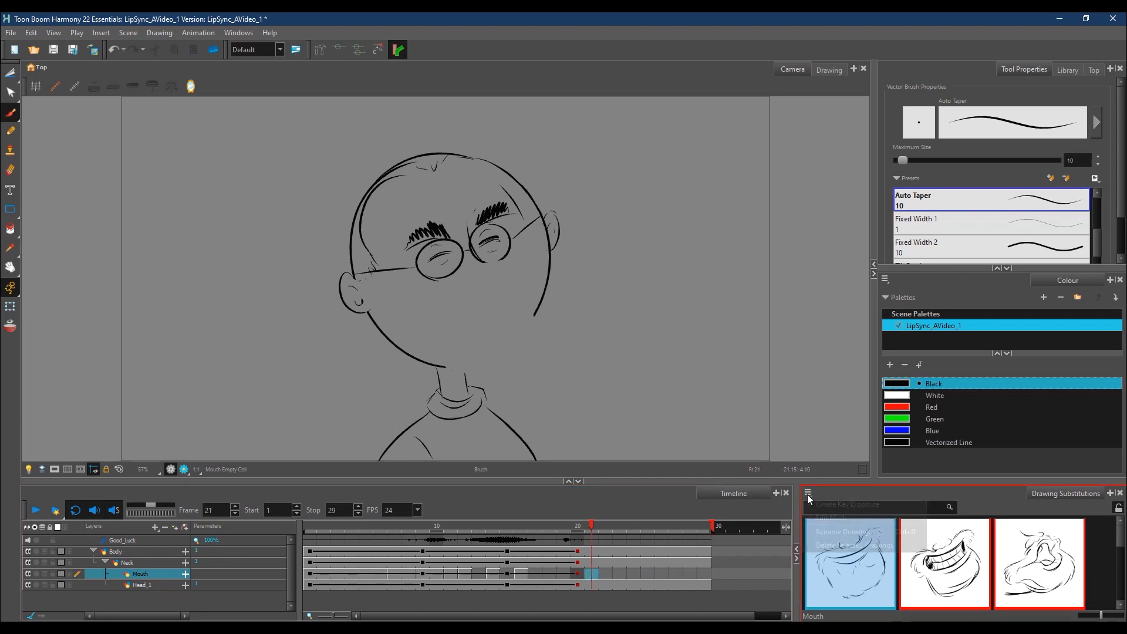
click(831, 520)
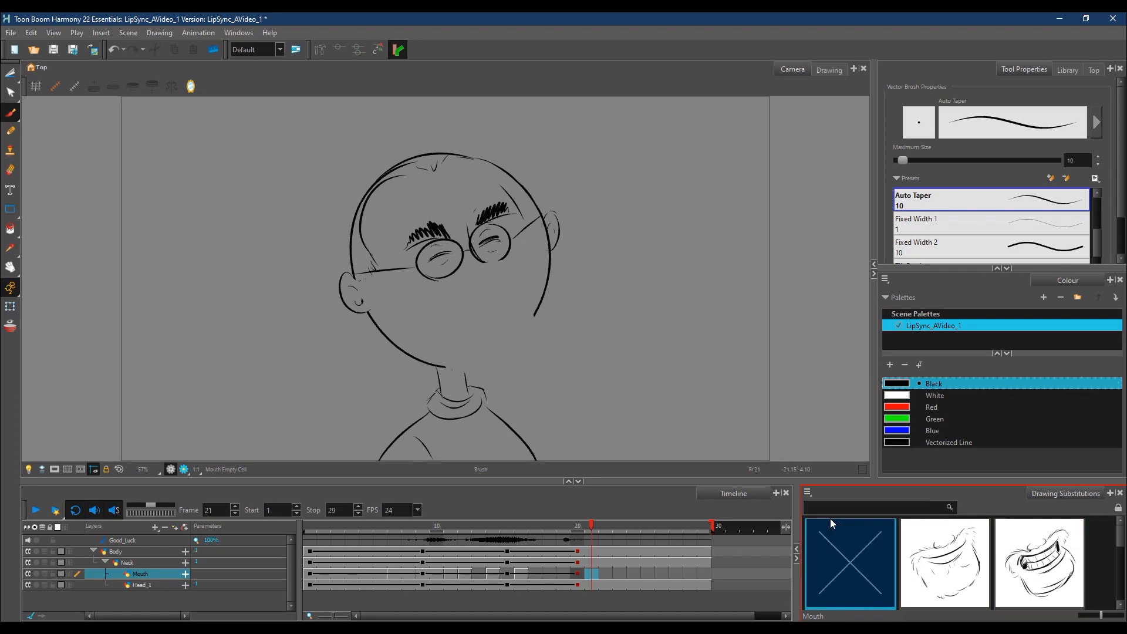
click(608, 573)
shift+click(706, 573)
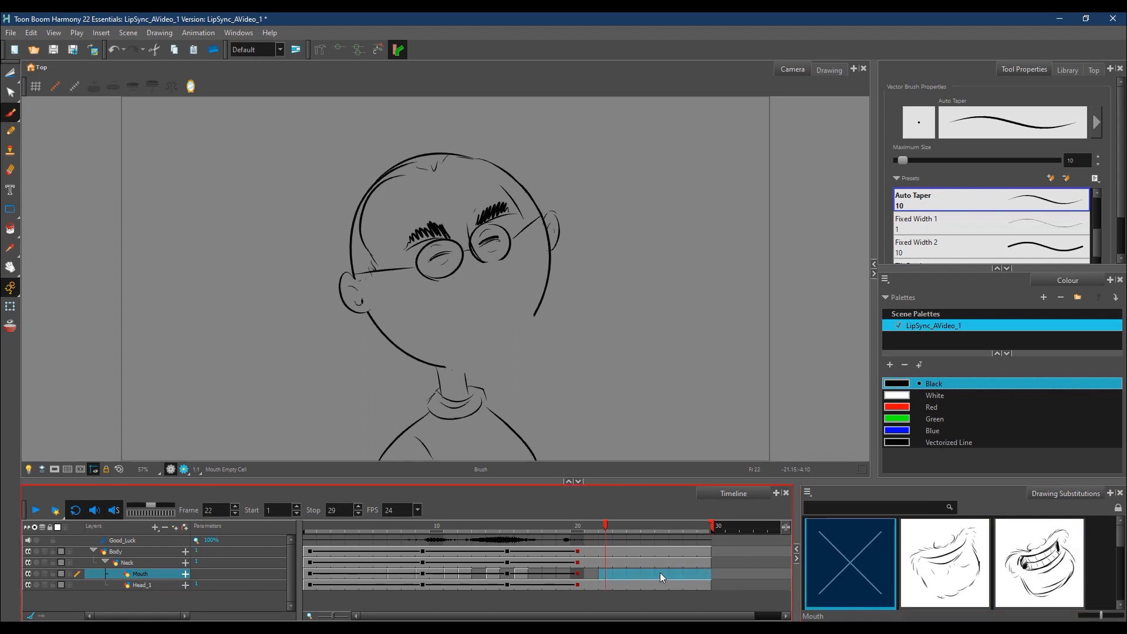
click(962, 565)
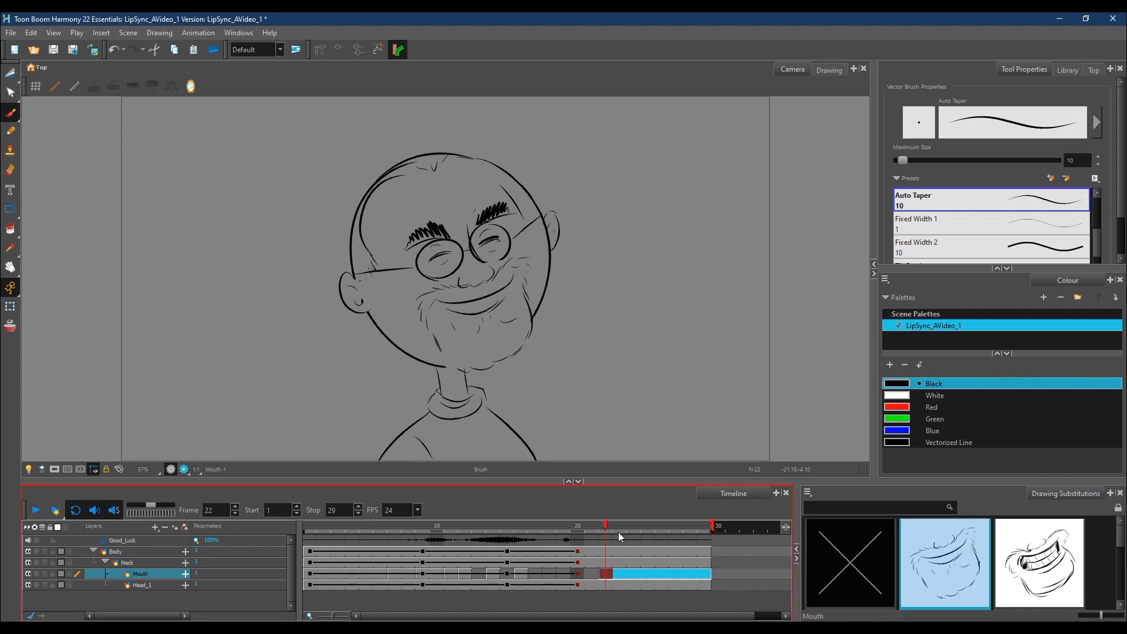
Step: Go to frame 18 on the Mouth layer and turn the onion skin back on
click(593, 529)
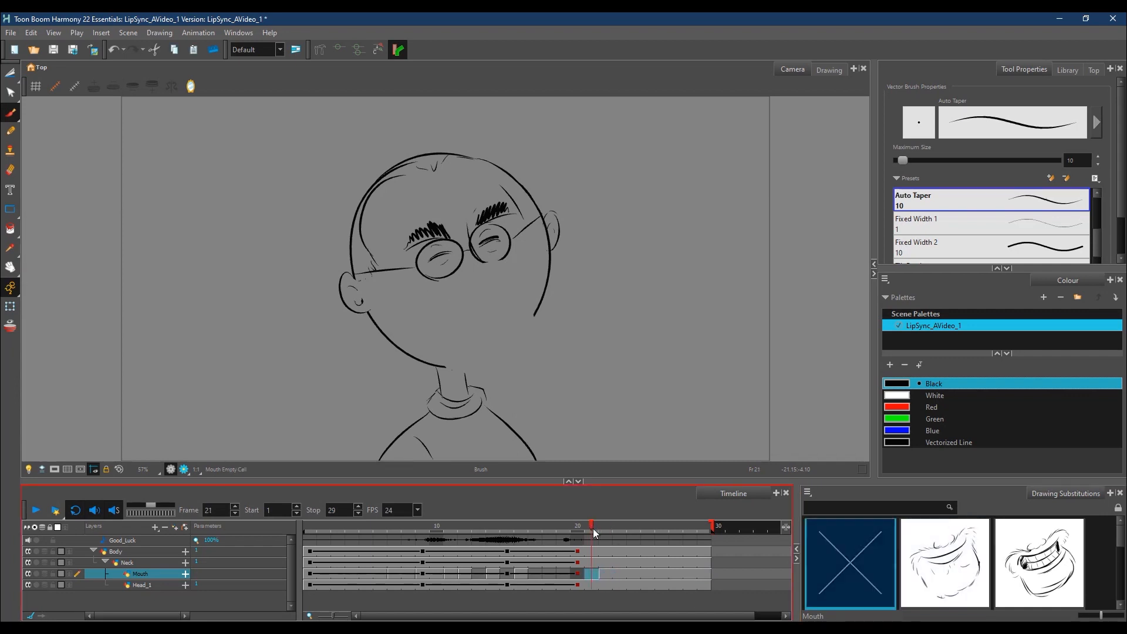
click(553, 530)
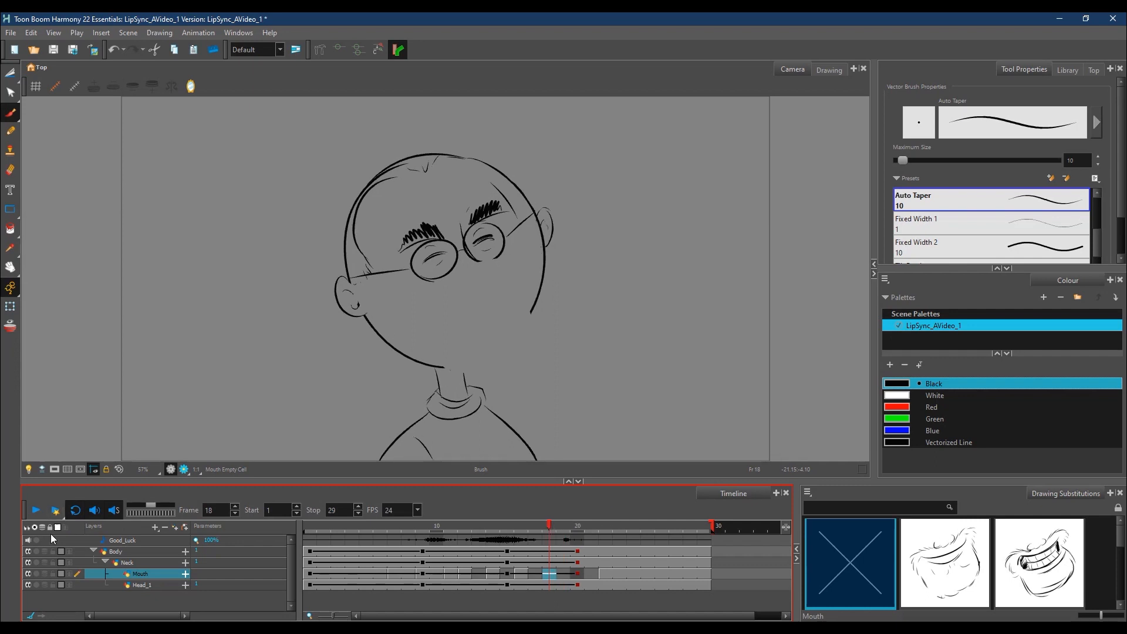
click(10, 327)
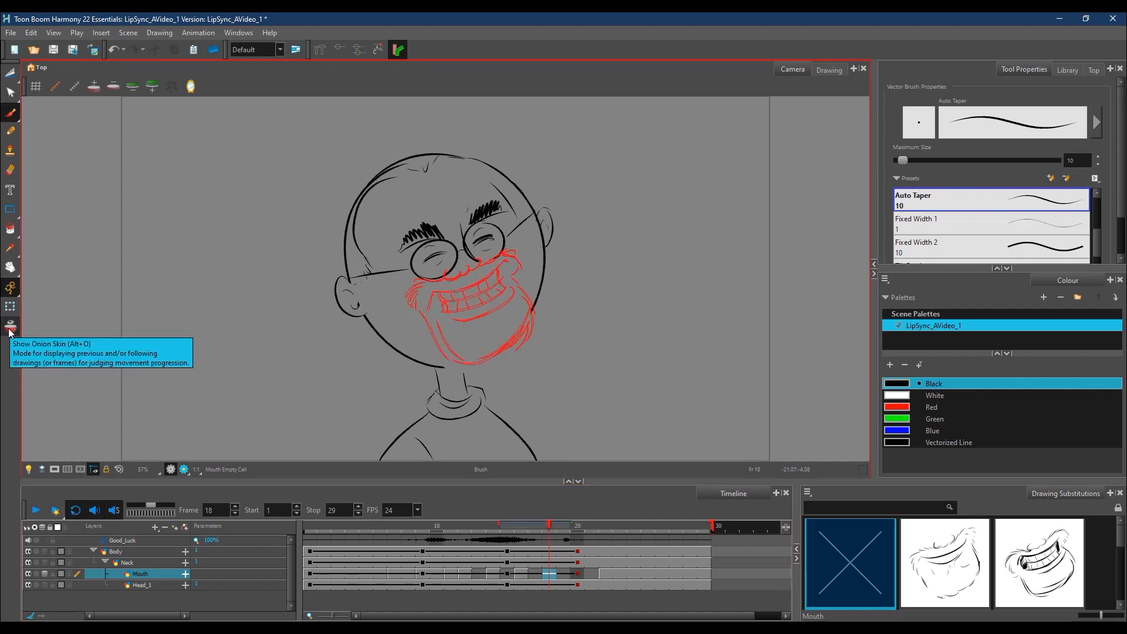
Step: Extend the onion skin to the following closed-smile drawing and draw the nose and both cheek creases on Mouth frame 18
drag(571, 524, 608, 527)
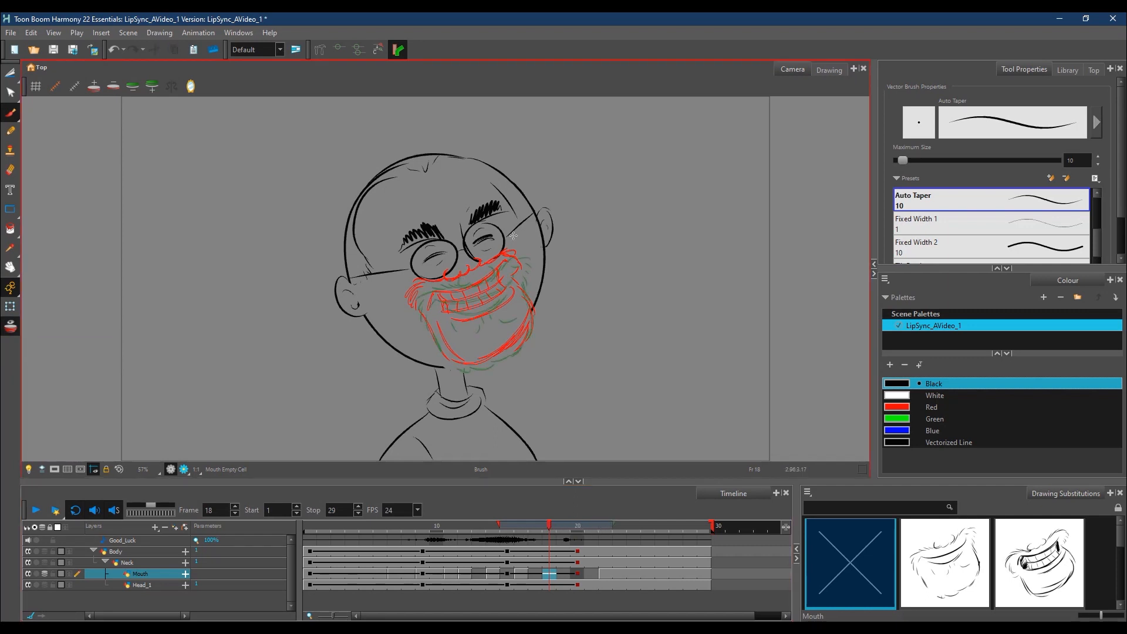
drag(479, 258, 481, 272)
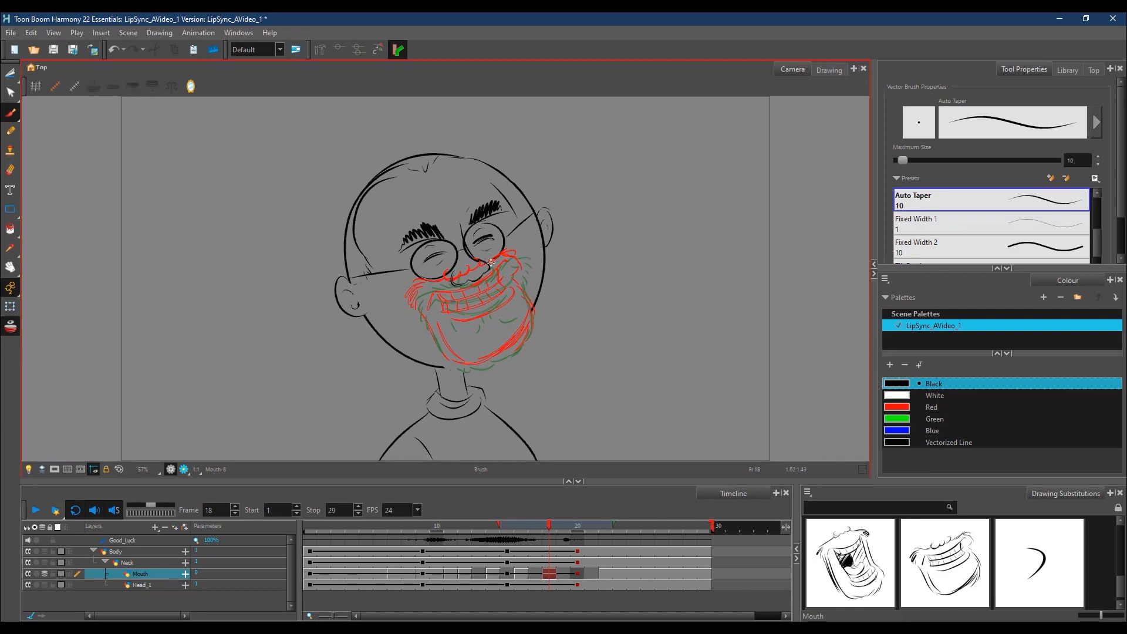
drag(454, 283, 481, 261)
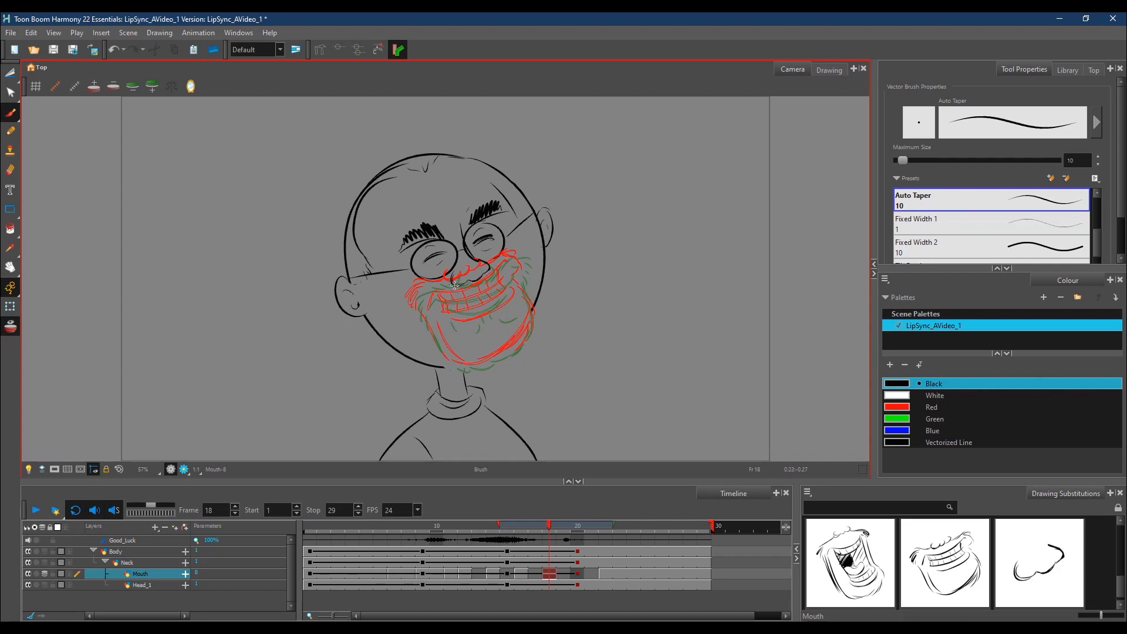
drag(434, 295, 418, 311)
mouse_move(439, 297)
mouse_down()
mouse_move(418, 309)
mouse_move(429, 302)
mouse_move(428, 330)
mouse_up()
mouse_move(486, 275)
mouse_down()
mouse_move(521, 265)
mouse_move(524, 286)
mouse_up()
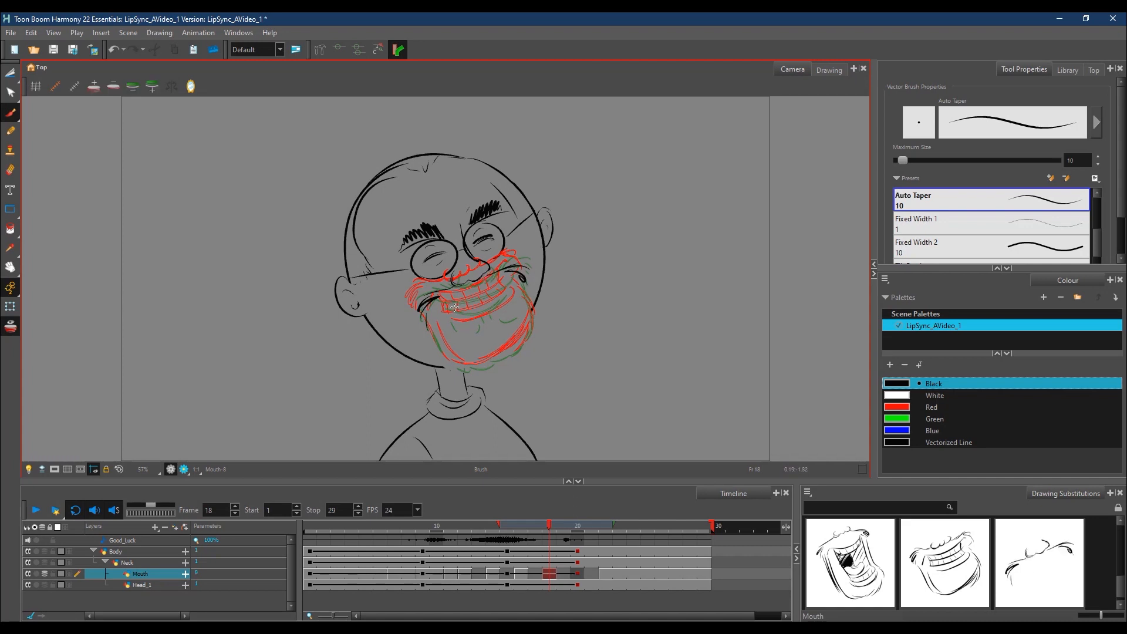
Step: Draw the open grin with upper and lower teeth, a black-filled gap between them, and the jaw outline on Mouth frame 18
drag(445, 315, 509, 278)
mouse_move(483, 320)
mouse_down()
mouse_move(510, 304)
mouse_move(513, 318)
mouse_move(486, 330)
mouse_move(452, 305)
mouse_move(471, 334)
mouse_move(510, 312)
mouse_up()
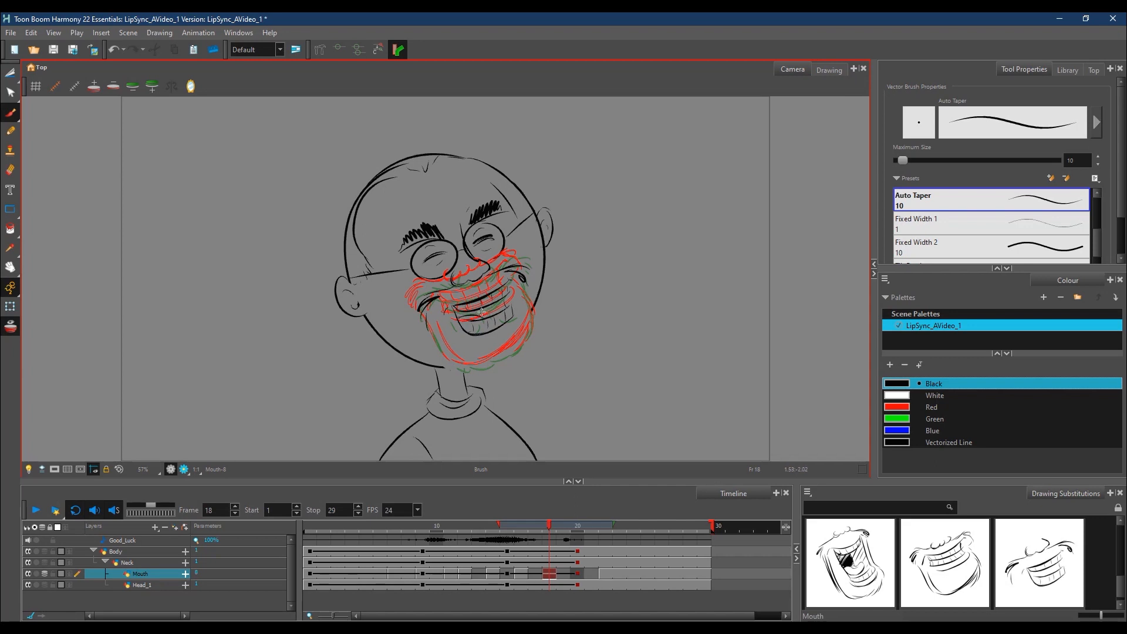
mouse_move(455, 308)
mouse_down()
mouse_move(470, 320)
mouse_move(499, 304)
mouse_up()
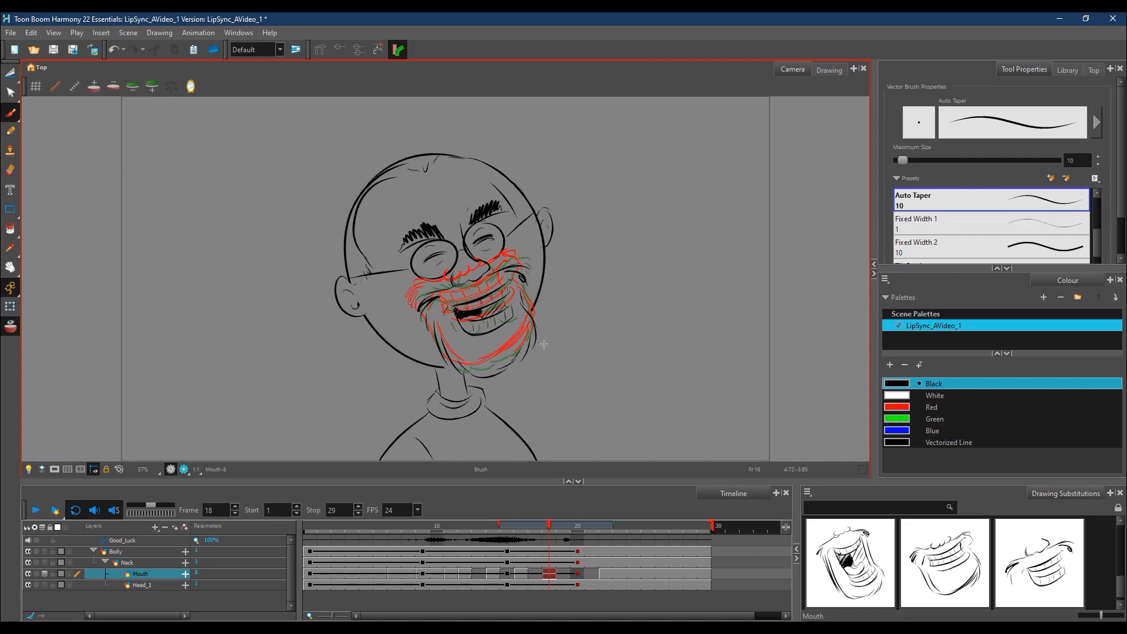
drag(473, 372, 516, 361)
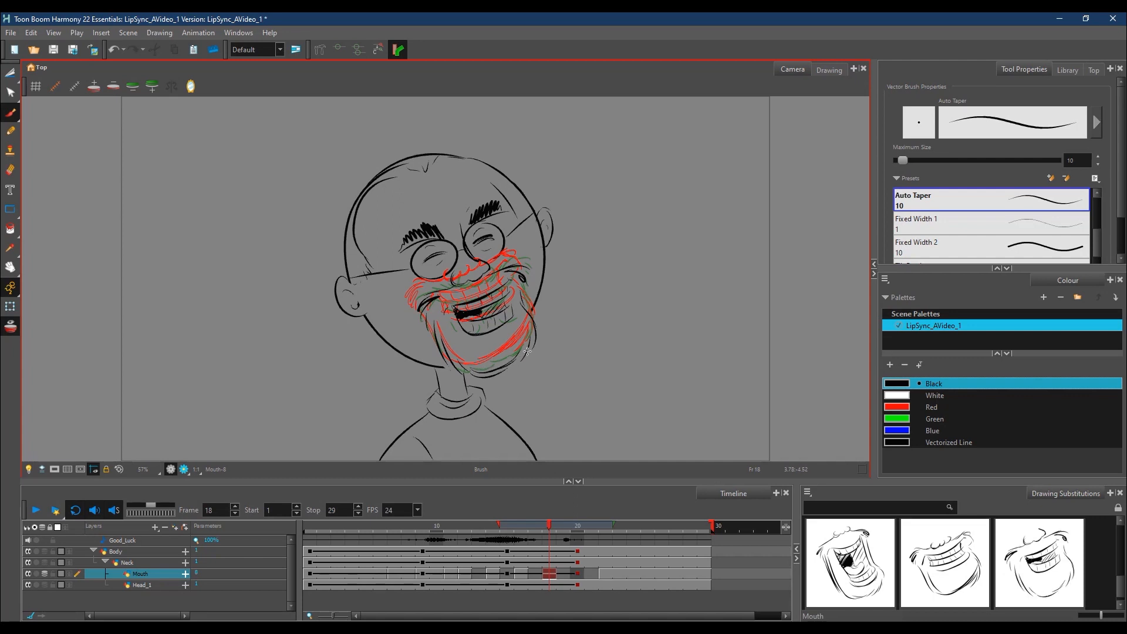
Step: Fill the empty cells on the Mouth layer between frames 12 and 22
click(480, 573)
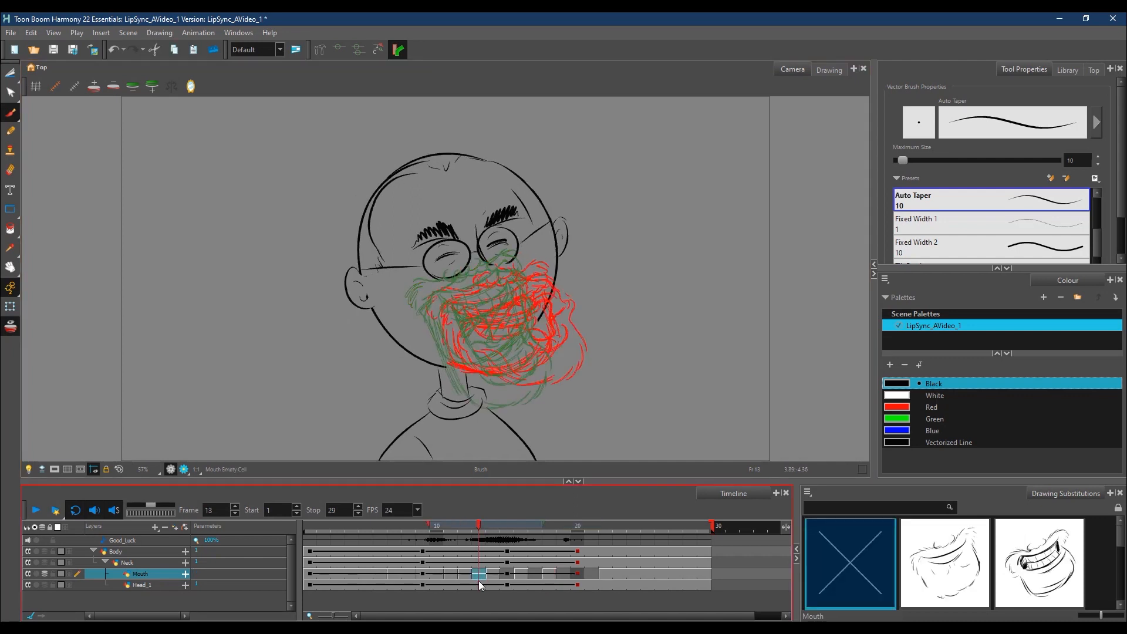
key(comma)
shift+click(605, 574)
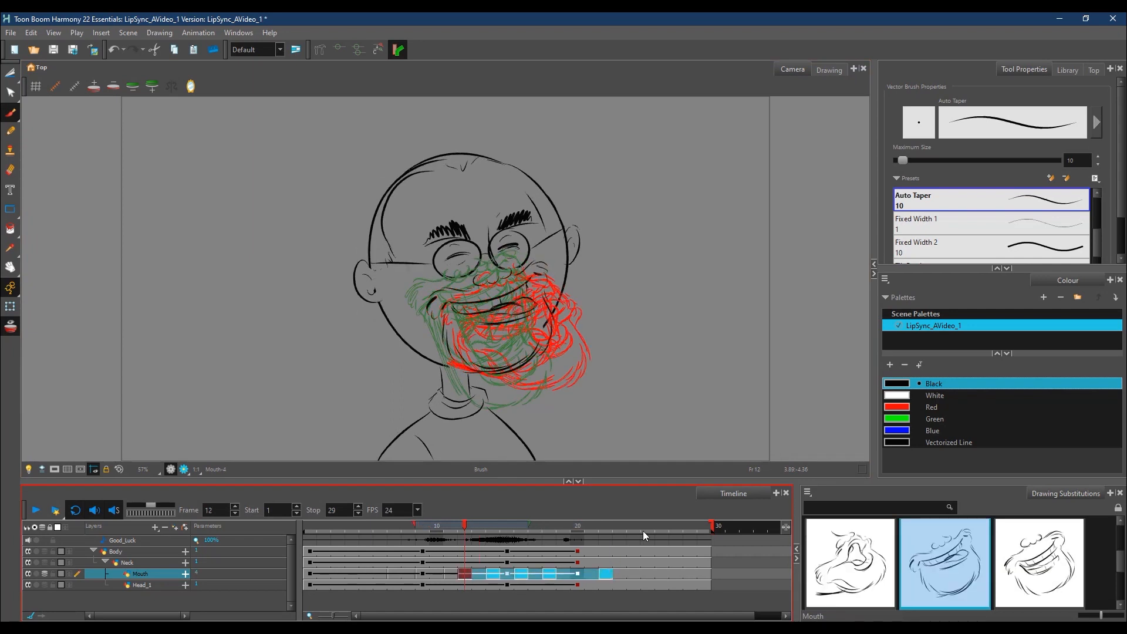
right_click(610, 576)
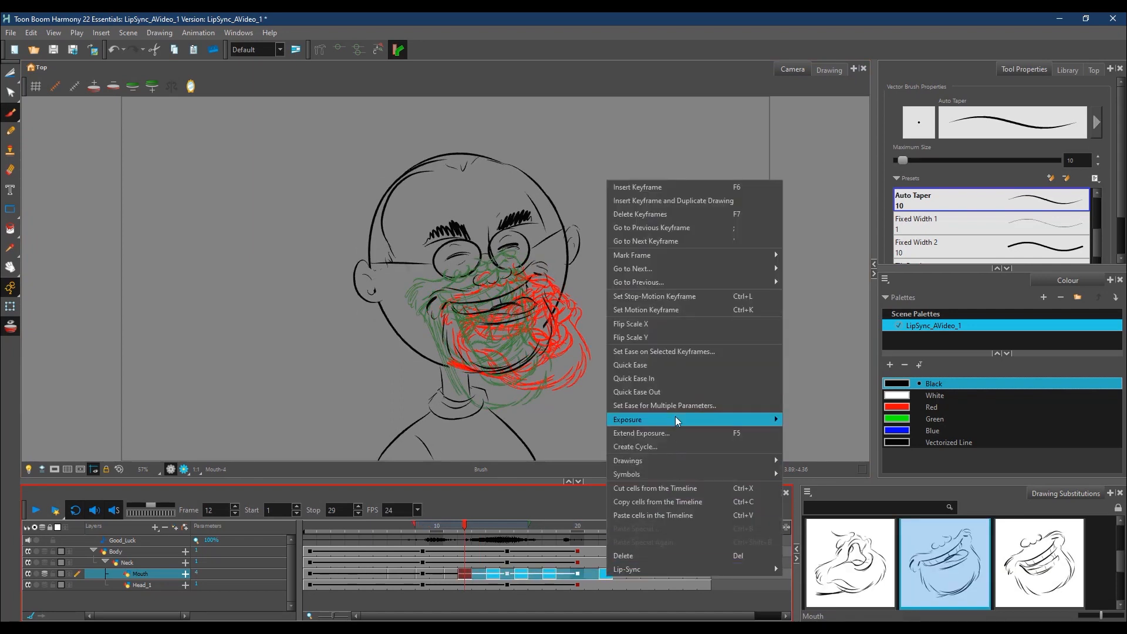
mouse_move(678, 421)
click(833, 473)
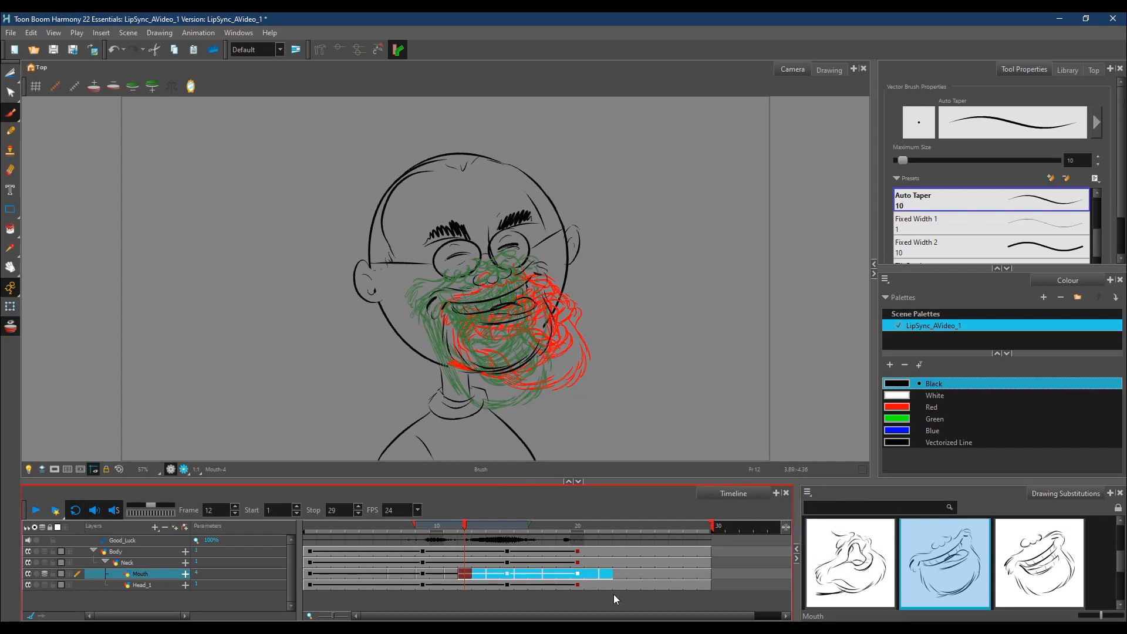
Step: Turn off the onion skin, play the animation from frame 1, and check the mouth poses around frames 13 to 15
click(11, 328)
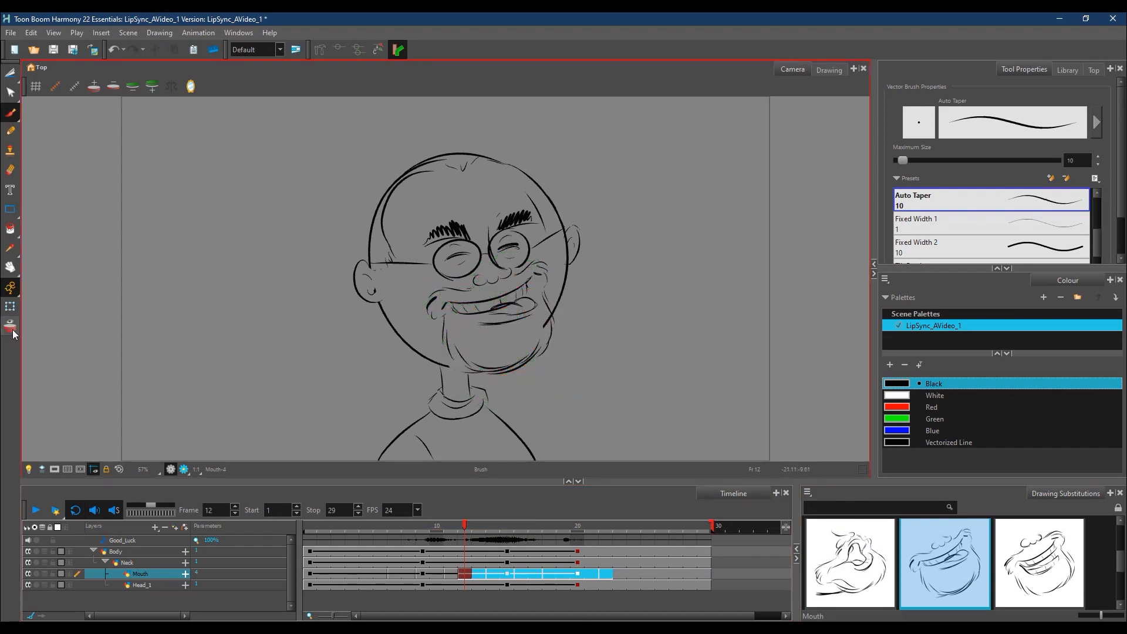
click(313, 527)
click(34, 512)
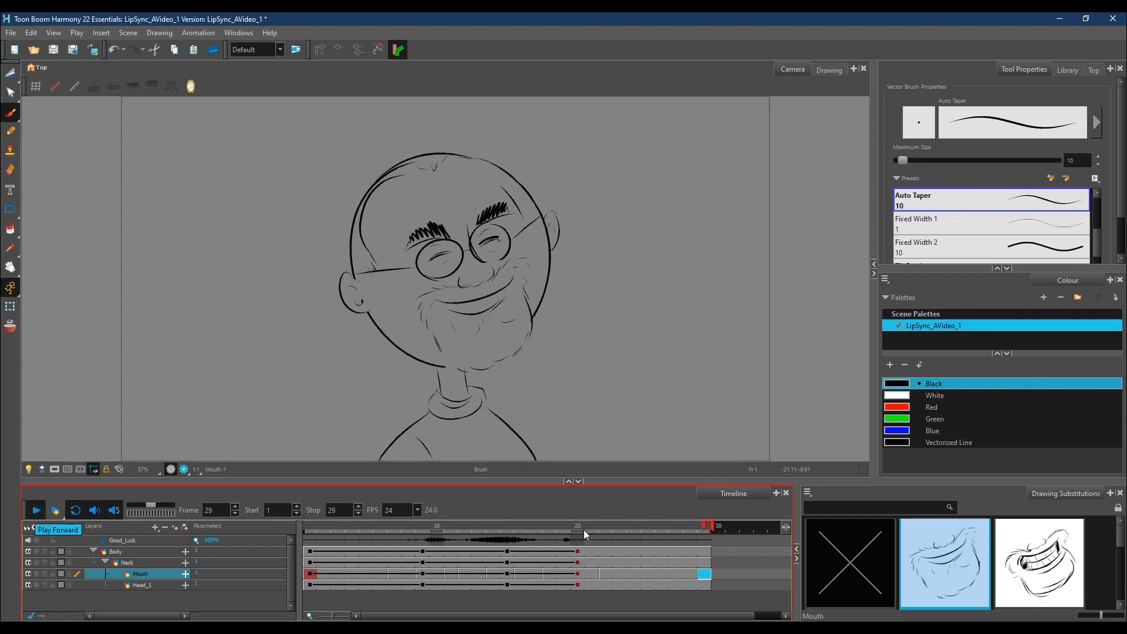
click(480, 537)
mouse_move(479, 536)
mouse_down()
mouse_move(446, 541)
mouse_move(529, 535)
mouse_move(499, 538)
mouse_up()
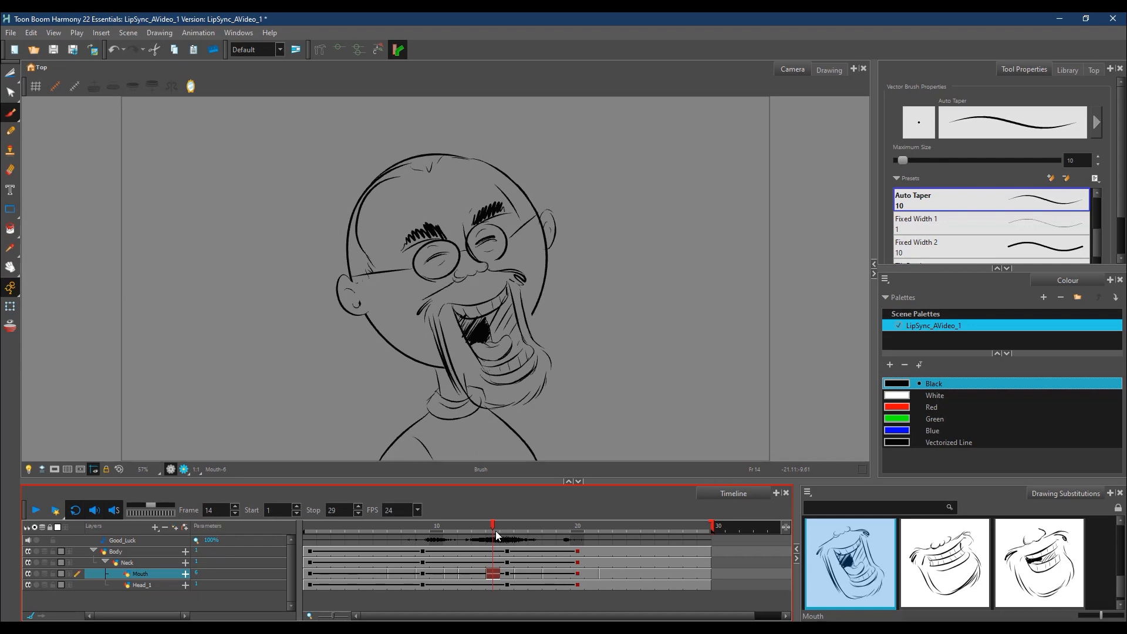
mouse_move(495, 530)
mouse_down()
mouse_move(441, 531)
mouse_move(504, 530)
mouse_move(516, 517)
mouse_move(480, 529)
mouse_move(502, 526)
mouse_up()
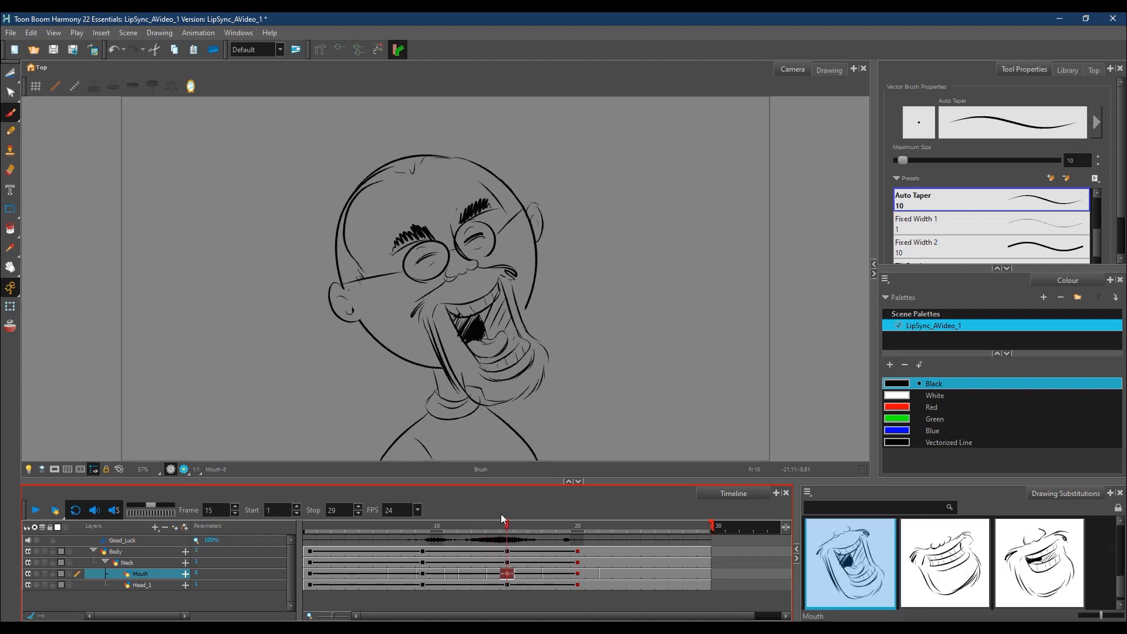
Step: Try to clear and pull the exposure of the Head_1 layer from frame 15 to 18
click(509, 563)
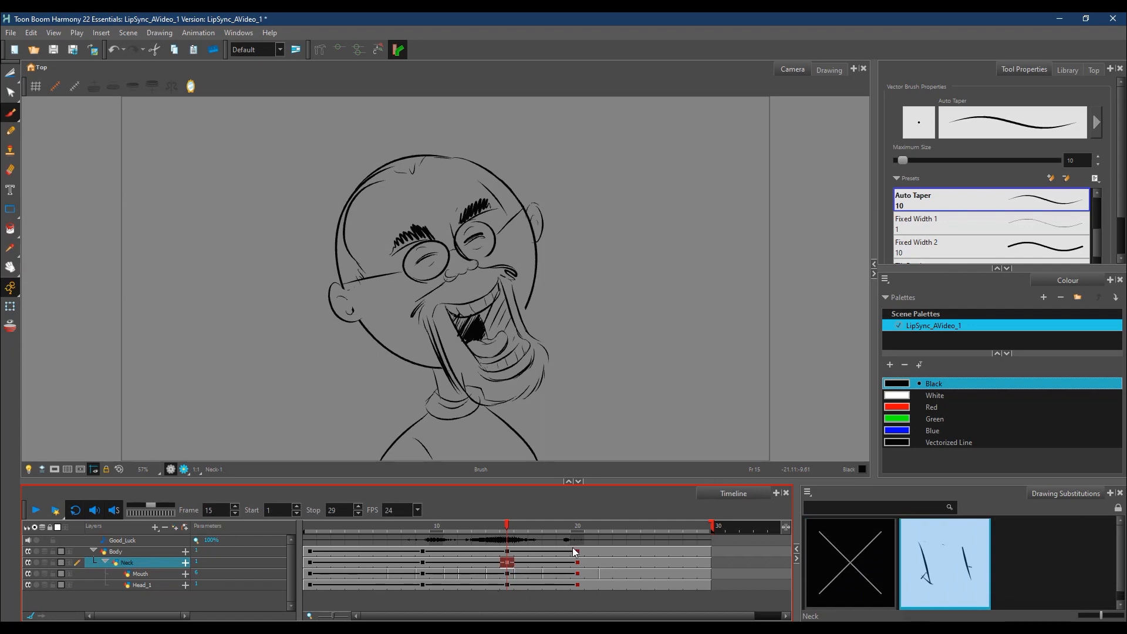
click(509, 585)
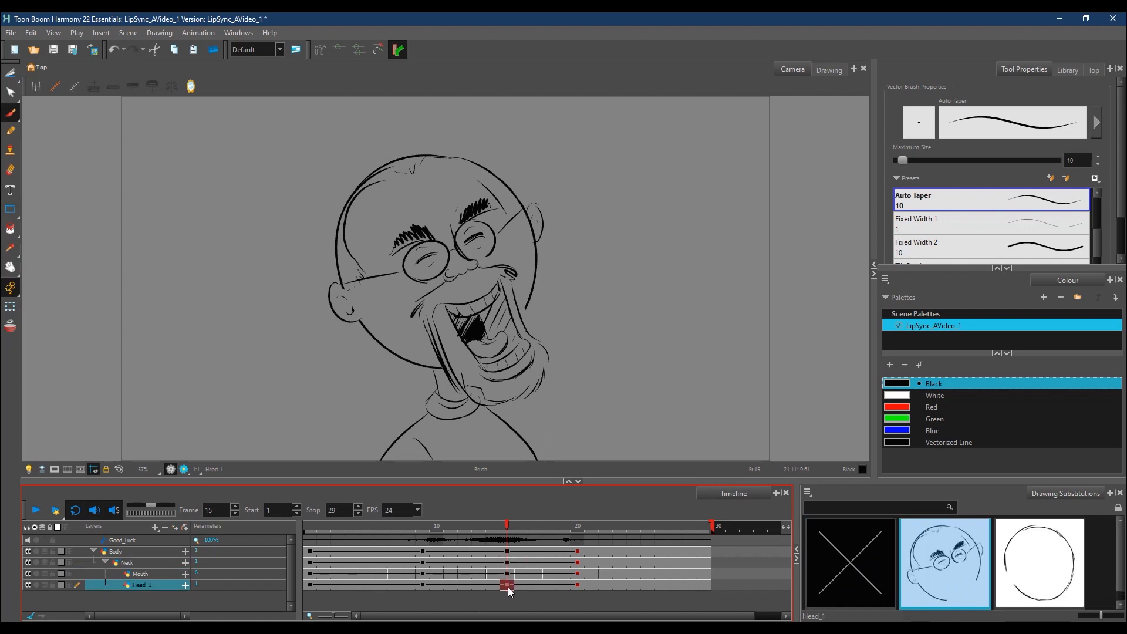
shift+click(550, 587)
right_click(548, 587)
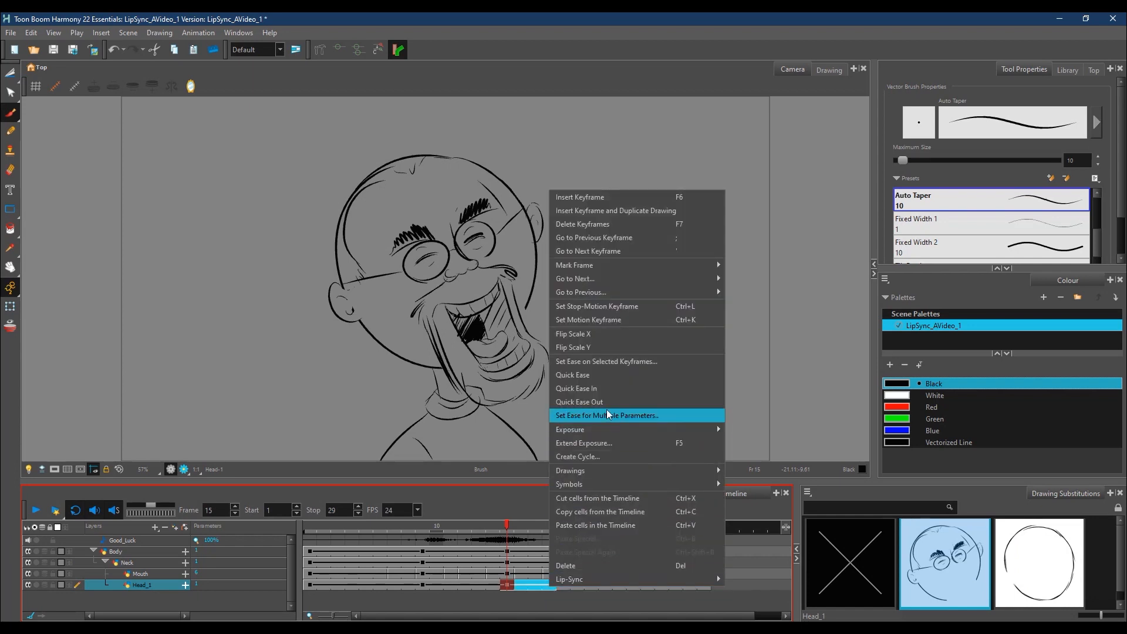
mouse_move(619, 429)
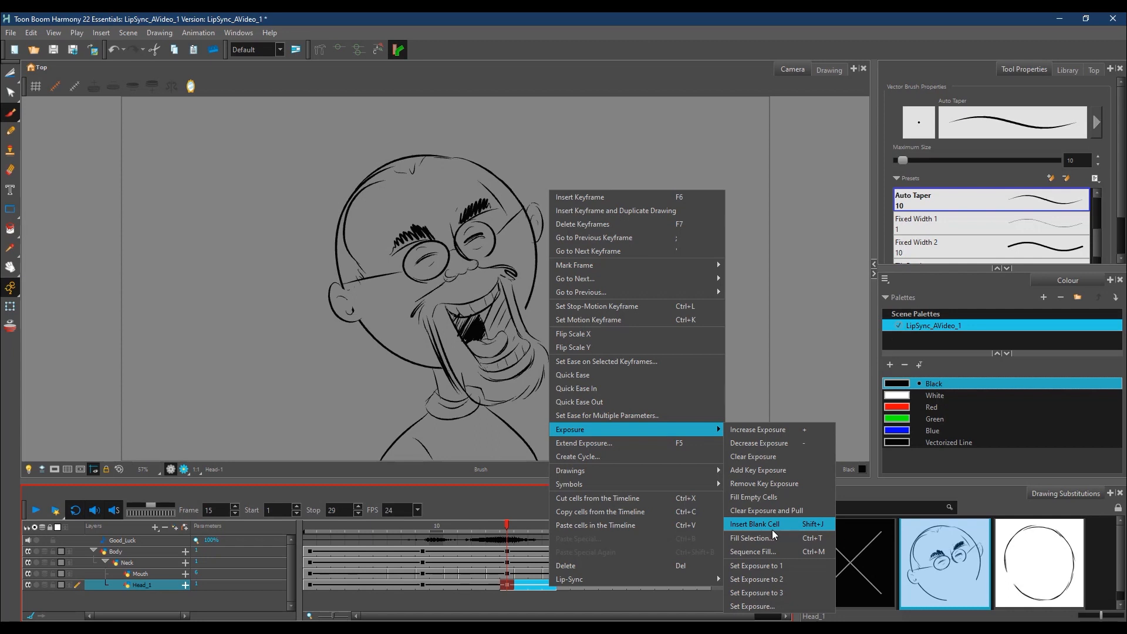
click(761, 511)
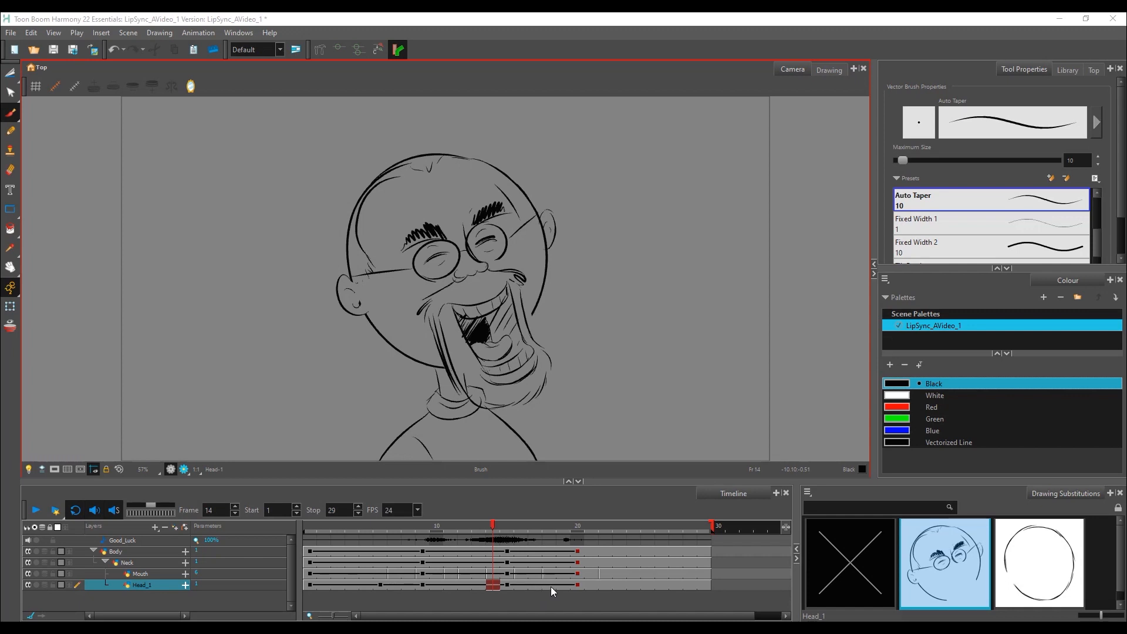
Step: Try twice to clear the exposure of the Head_1 layer over frames 14 to 17, undoing each attempt
click(534, 585)
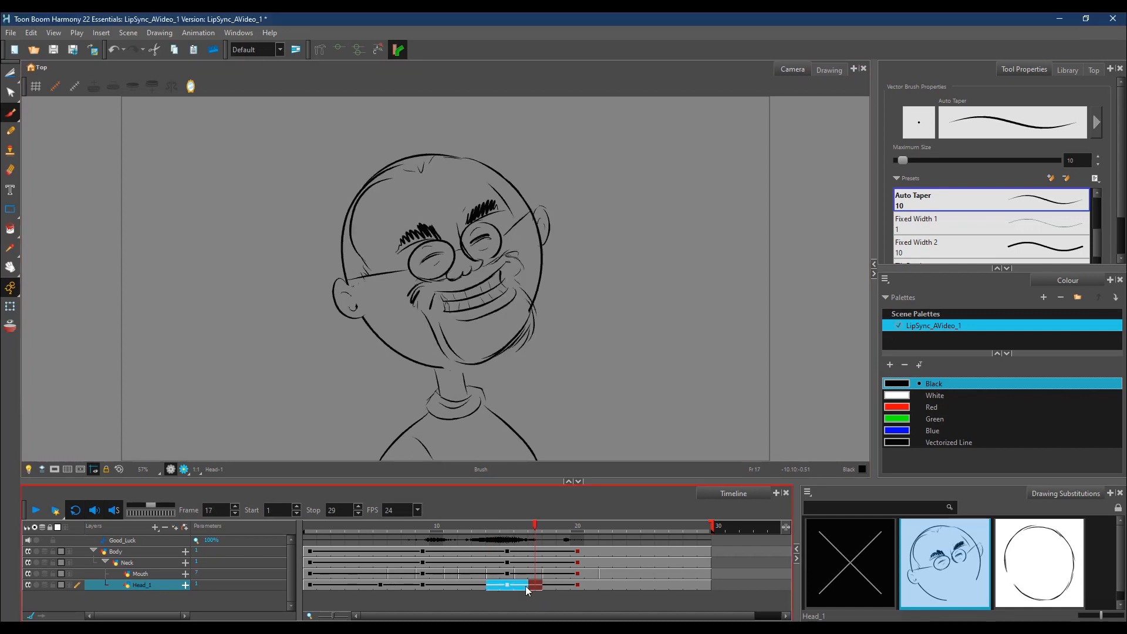
right_click(530, 587)
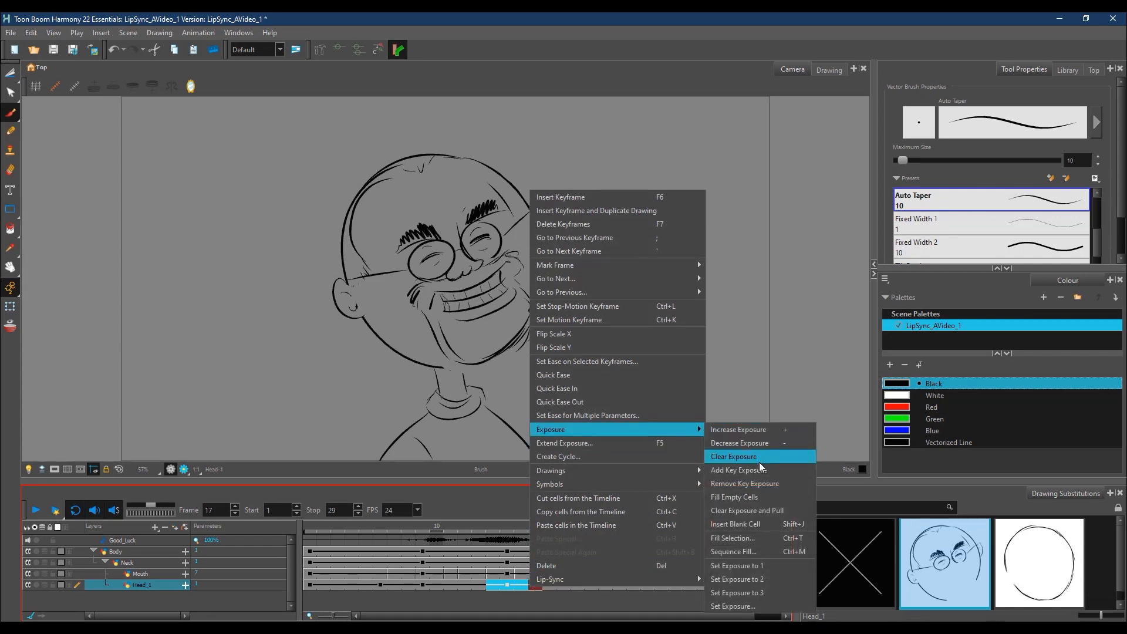
click(757, 459)
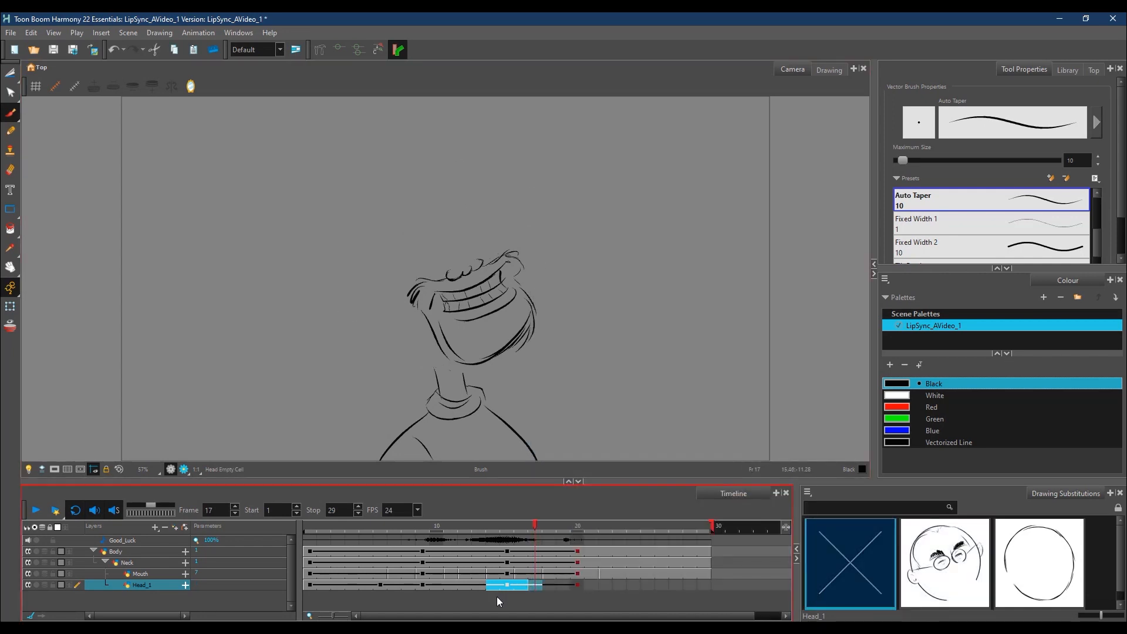
key(ctrl+z)
click(535, 586)
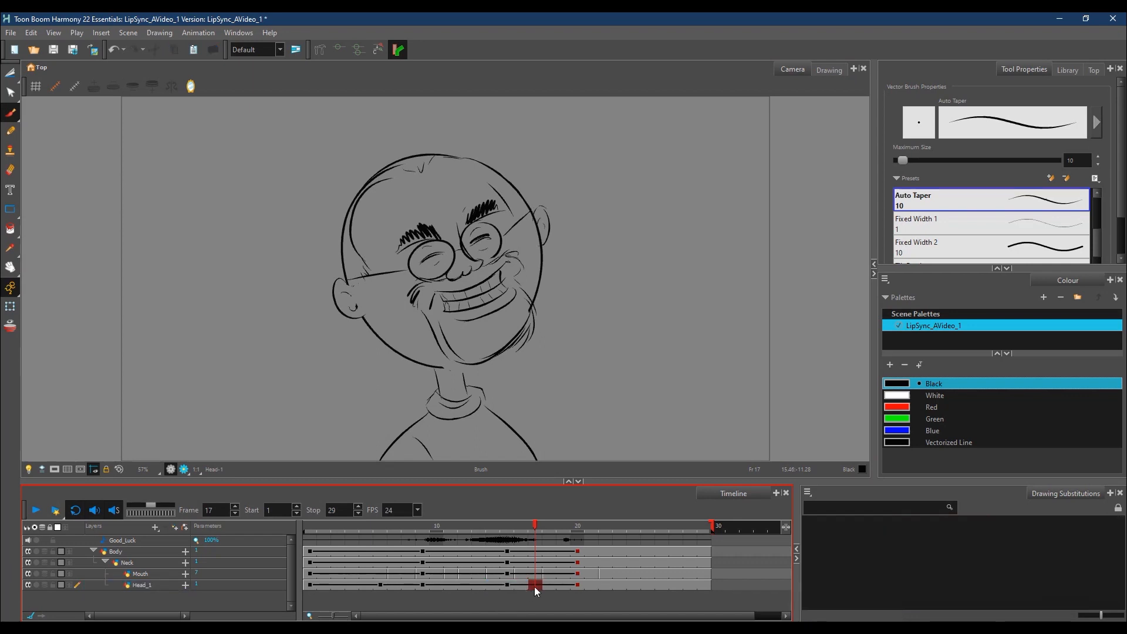
click(499, 585)
right_click(533, 587)
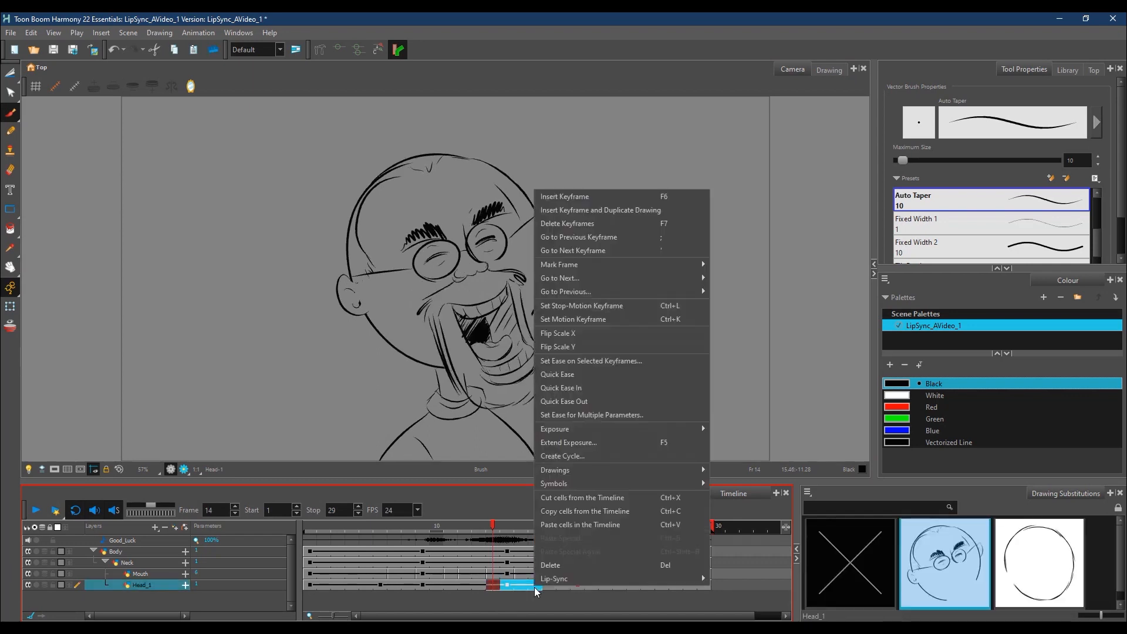
mouse_move(602, 428)
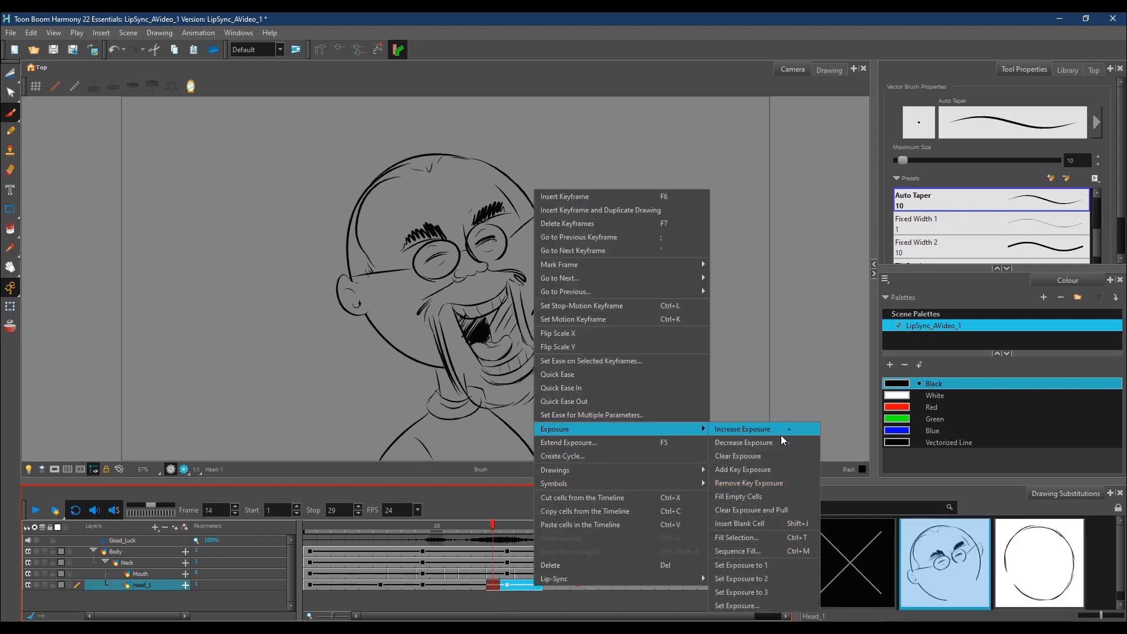
click(749, 456)
key(ctrl+z)
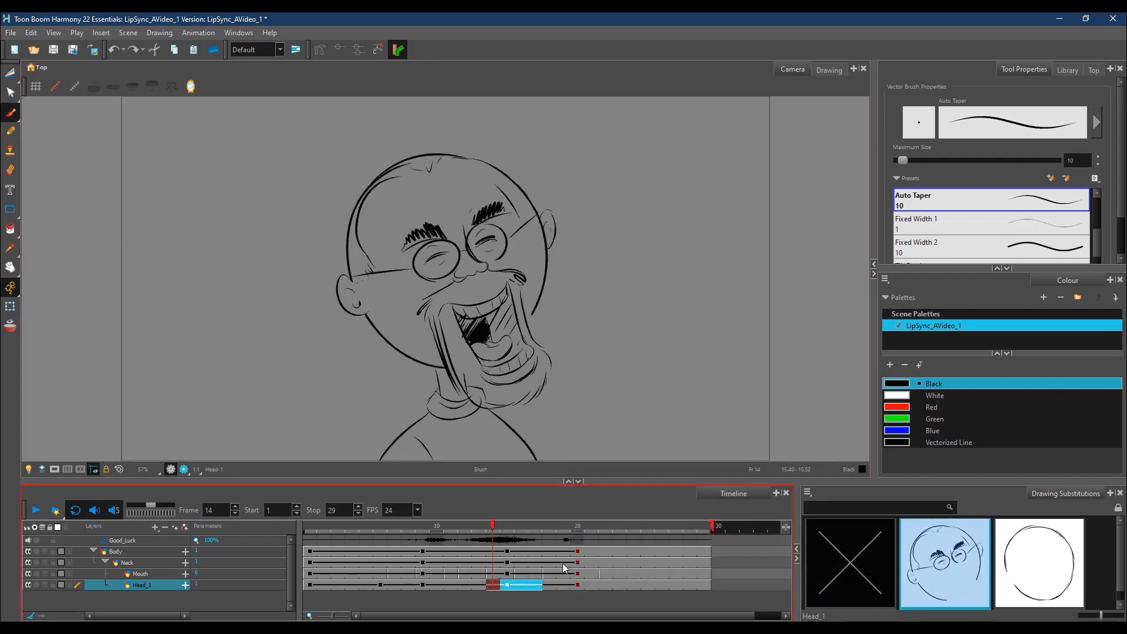
Step: Insert blank cells on Head_1 from frame 14 to 17 and assign the plain round head outline to frame 14
right_click(534, 583)
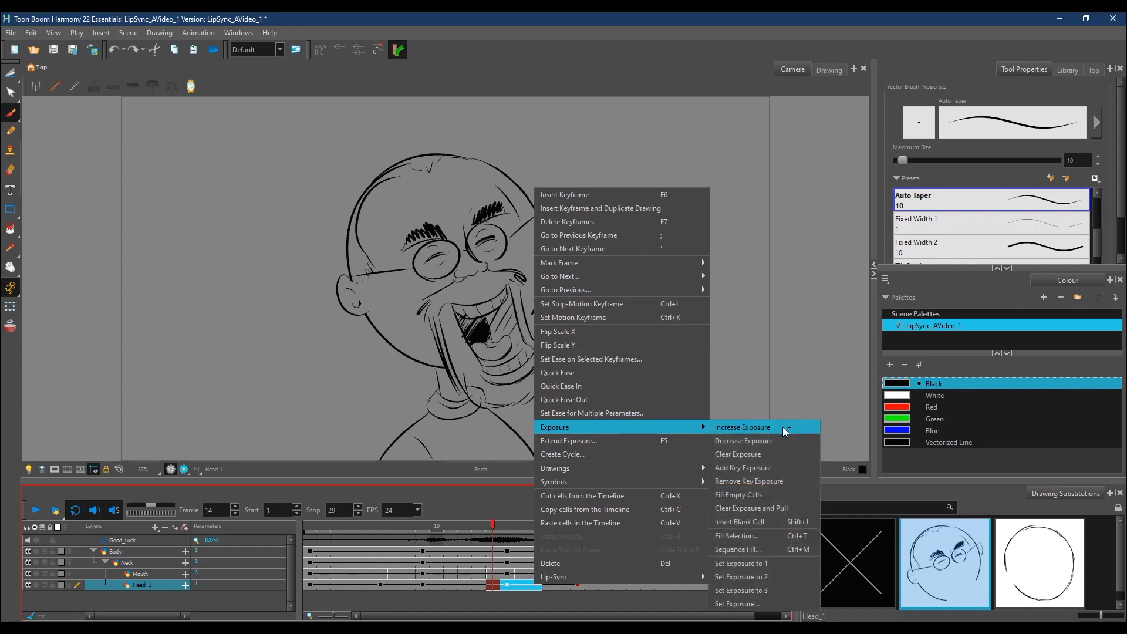
click(748, 522)
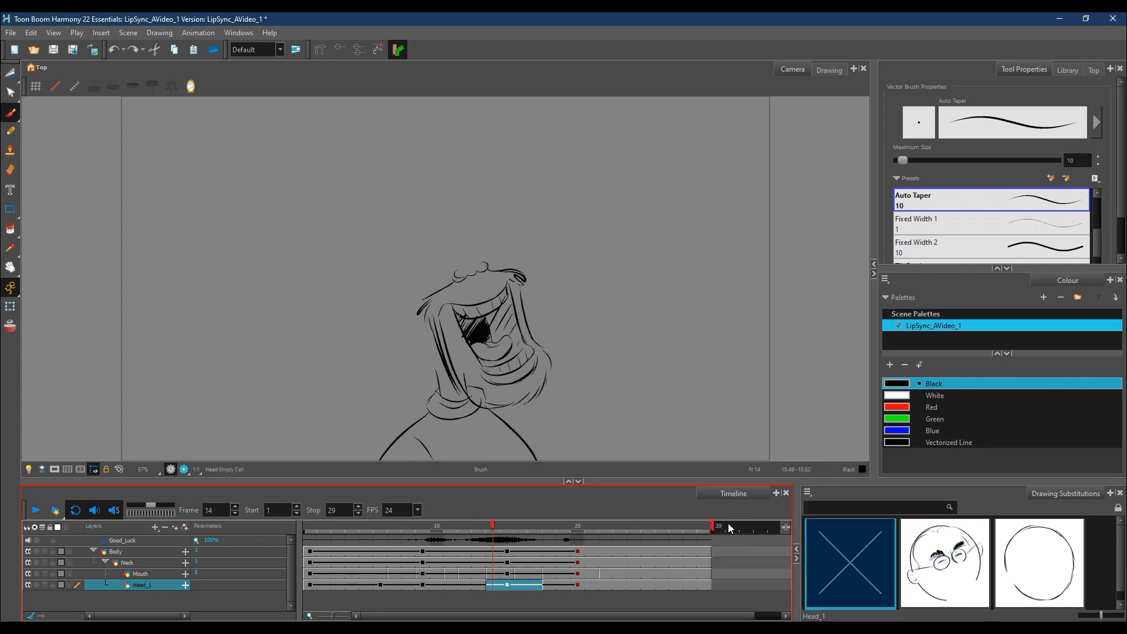
click(524, 586)
click(494, 586)
click(16, 115)
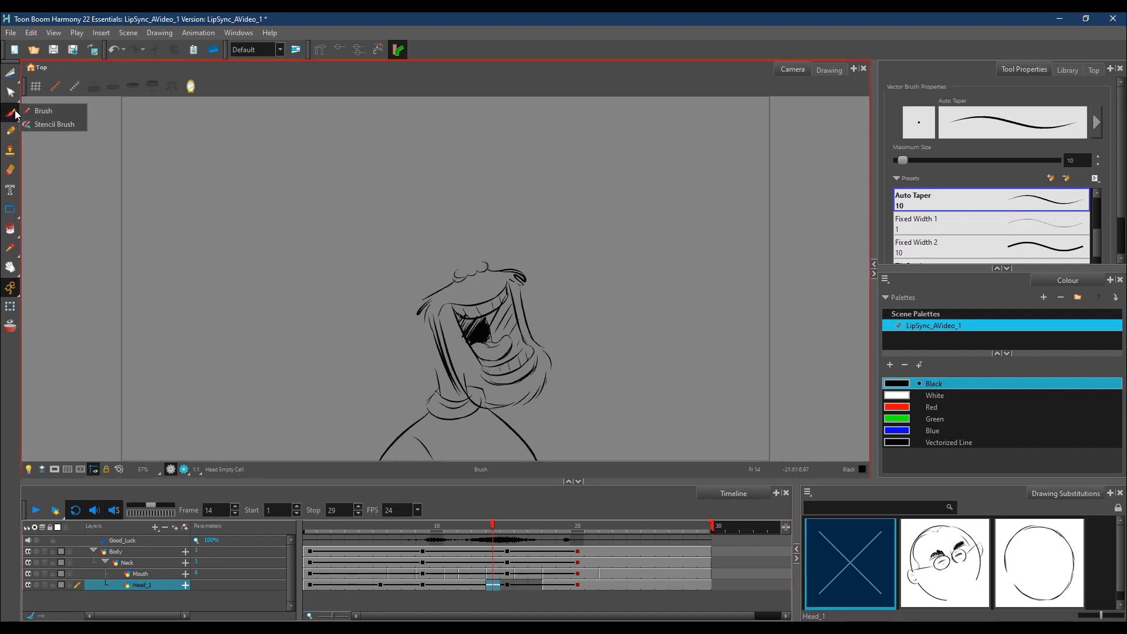
click(1047, 570)
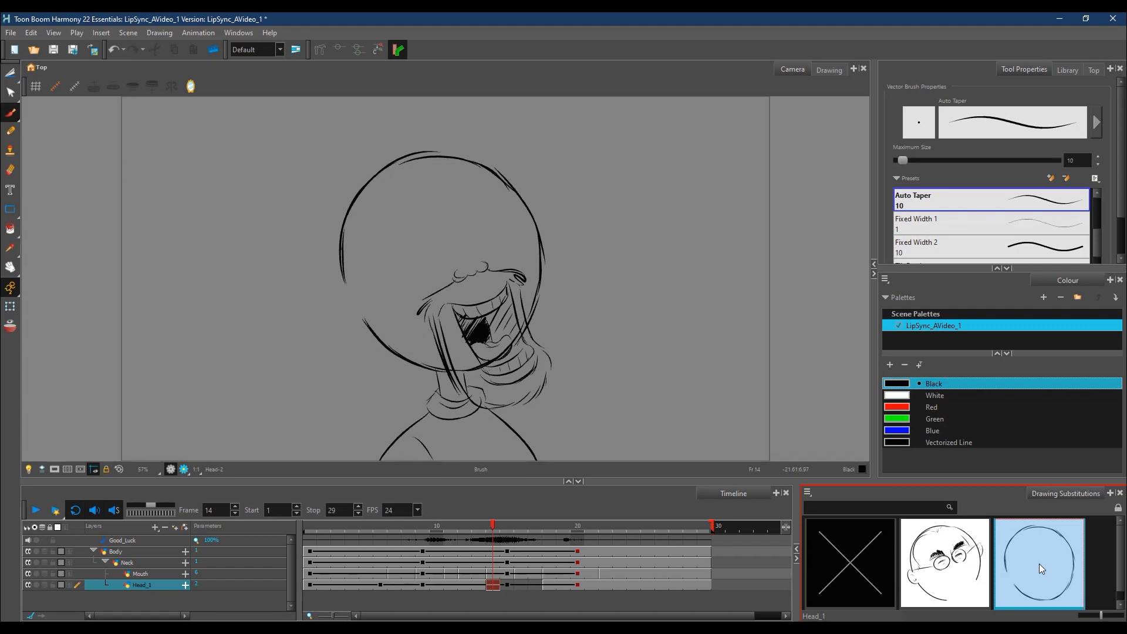
Step: Turn on the onion skin at Head_1 frame 14 and limit it to the single preceding frame, with no following frames
drag(492, 528, 494, 524)
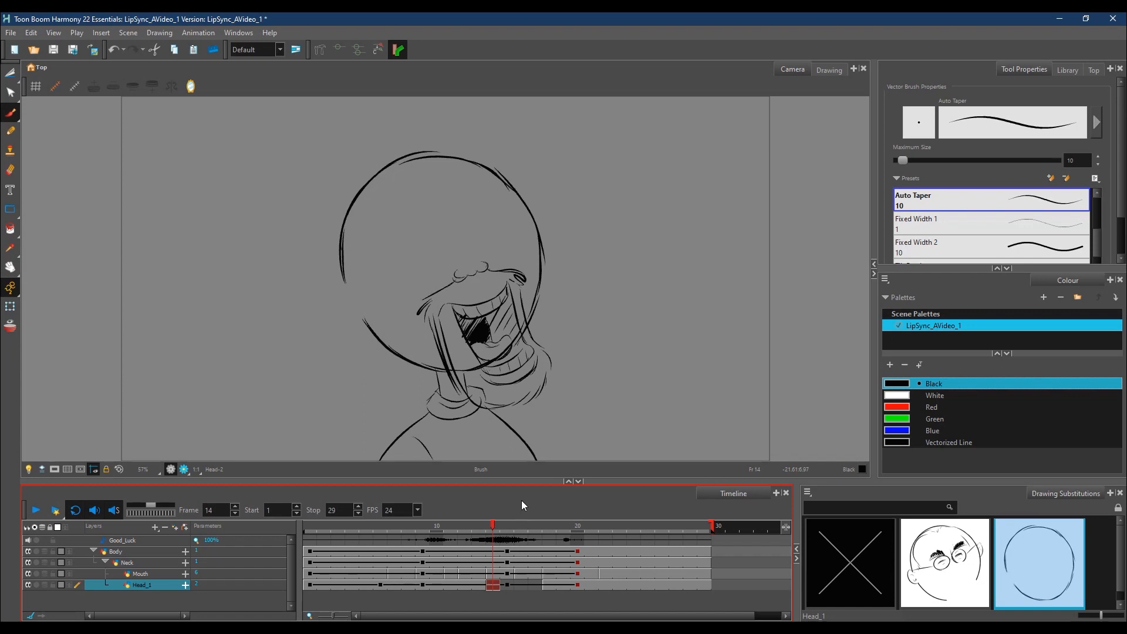
click(10, 326)
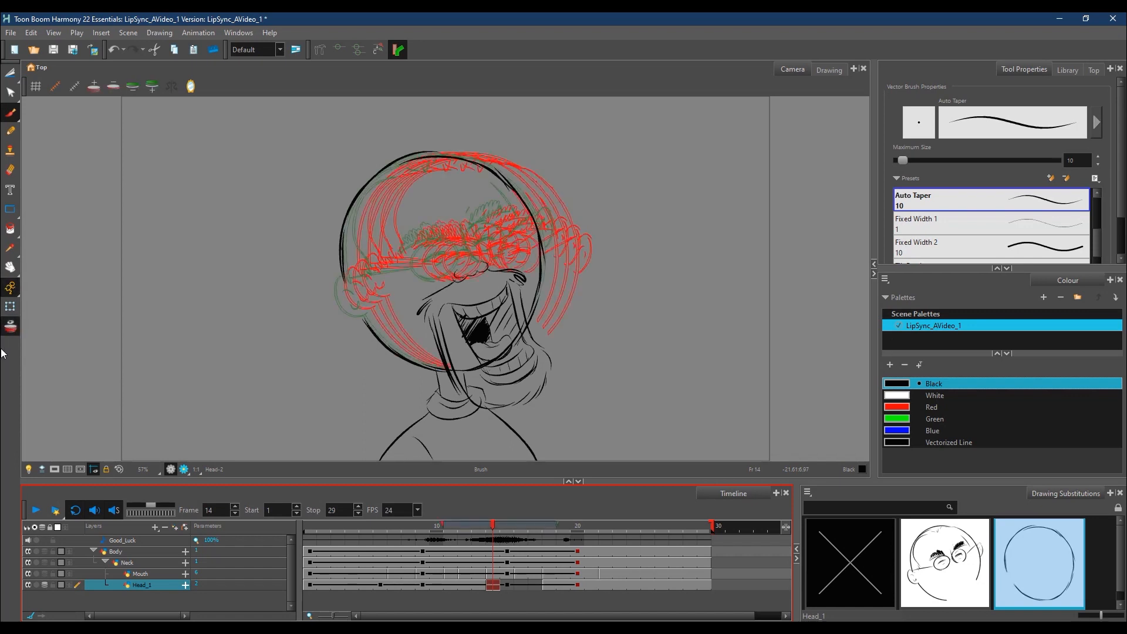
drag(556, 525, 515, 525)
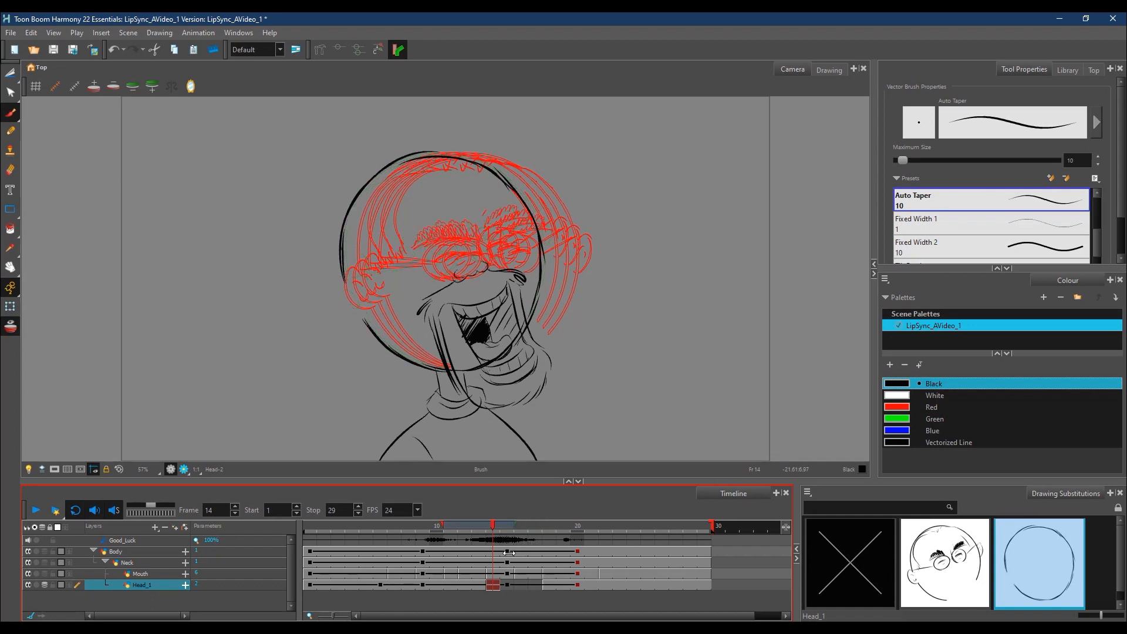
drag(442, 525, 475, 536)
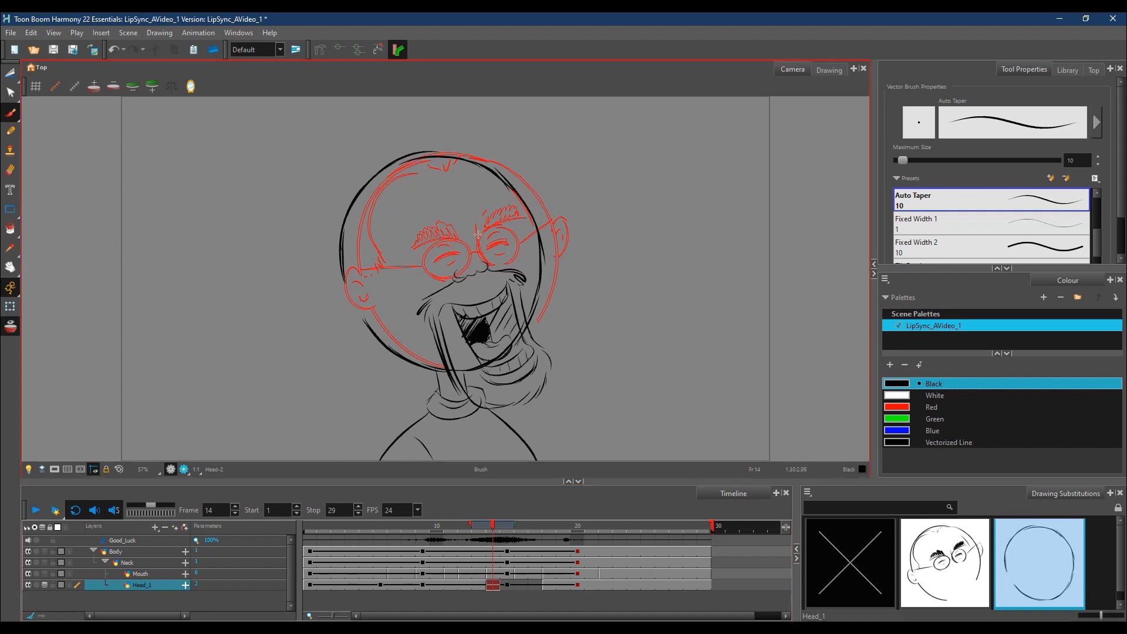
Step: Draw two round glasses lenses with wide-open eyes and pupils on the Head_1 drawing at frame 14
mouse_move(505, 234)
mouse_down()
mouse_move(423, 269)
mouse_move(447, 239)
mouse_move(438, 251)
mouse_up()
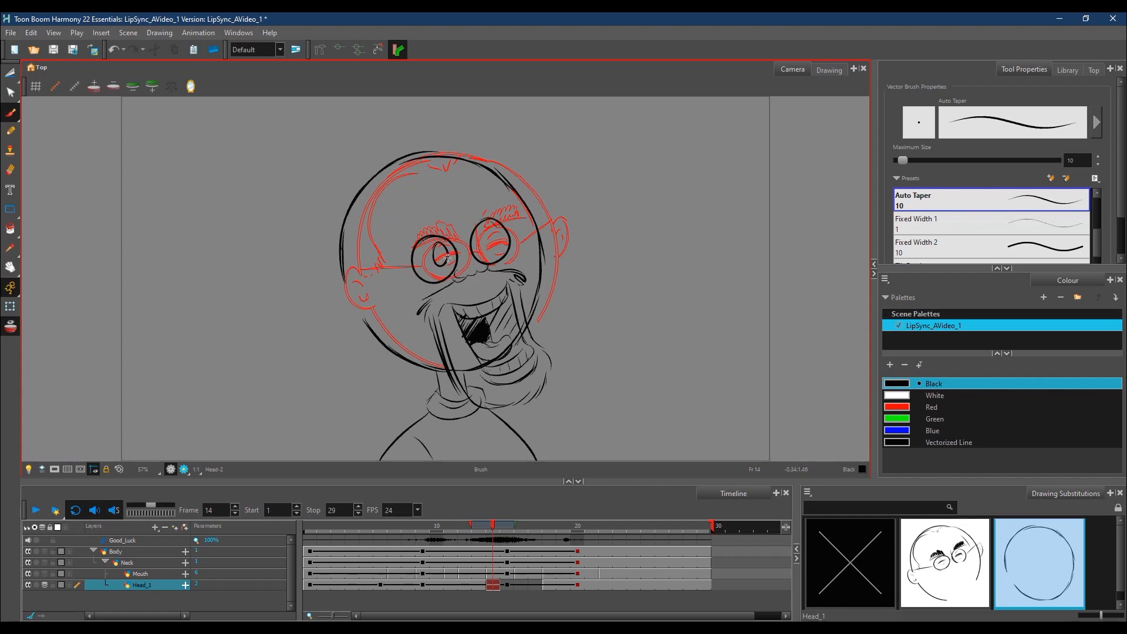
drag(437, 249, 444, 248)
drag(484, 234, 482, 231)
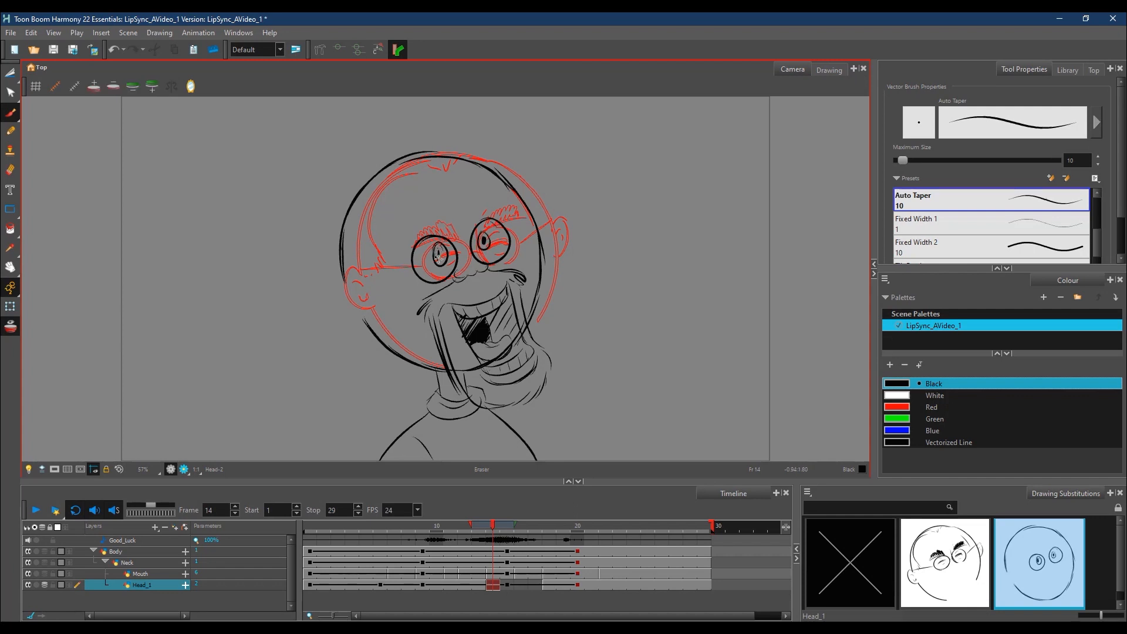
drag(440, 248, 439, 257)
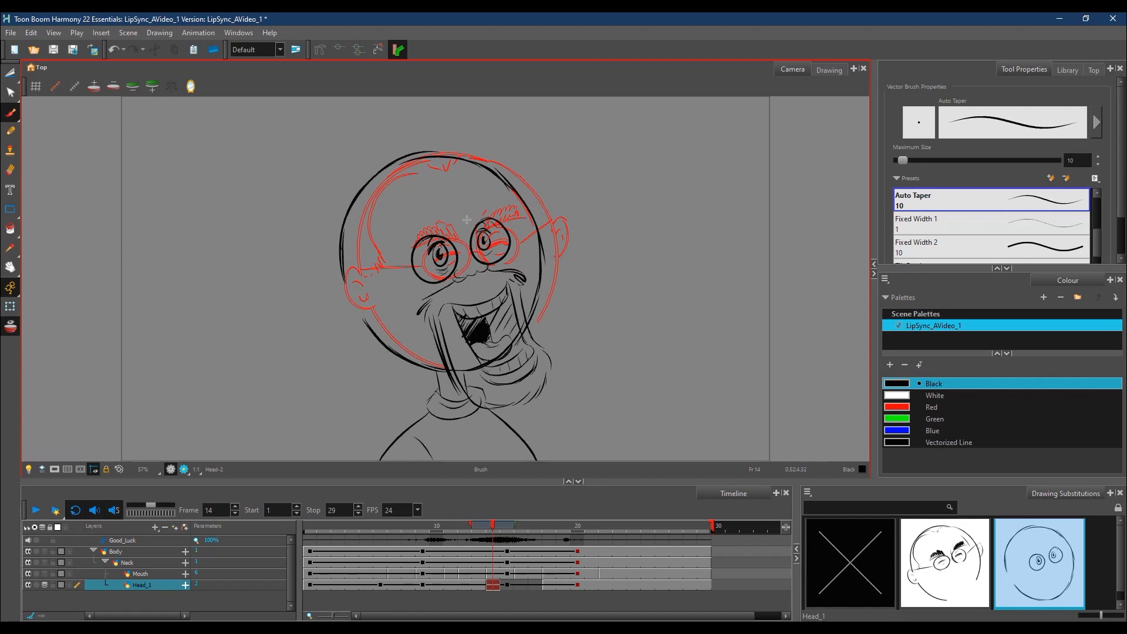
Step: Add raised thick eyebrows with forehead creases and both ears to the Head_1 drawing at frame 14
drag(474, 199, 499, 207)
drag(415, 232, 442, 217)
mouse_move(441, 213)
mouse_down()
mouse_move(412, 234)
mouse_move(420, 203)
mouse_move(483, 183)
mouse_up()
drag(549, 211, 546, 243)
mouse_move(339, 276)
mouse_down()
mouse_move(363, 322)
mouse_move(346, 288)
mouse_move(358, 298)
mouse_move(332, 280)
mouse_up()
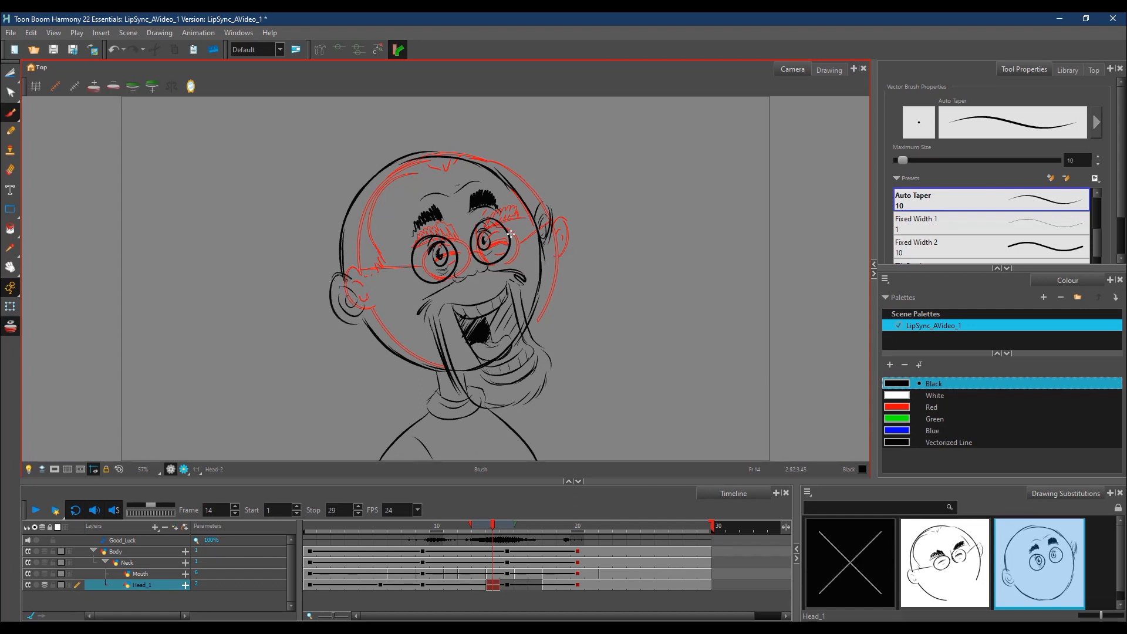
Step: Draw the glasses' arms and hairline on the frame 14 head, and clean up the outline where it crosses the mouth
drag(414, 264, 354, 277)
mouse_move(477, 368)
mouse_down()
mouse_move(467, 370)
mouse_move(505, 352)
mouse_move(490, 362)
mouse_up()
mouse_move(491, 365)
mouse_down()
mouse_move(460, 365)
mouse_move(512, 334)
mouse_up()
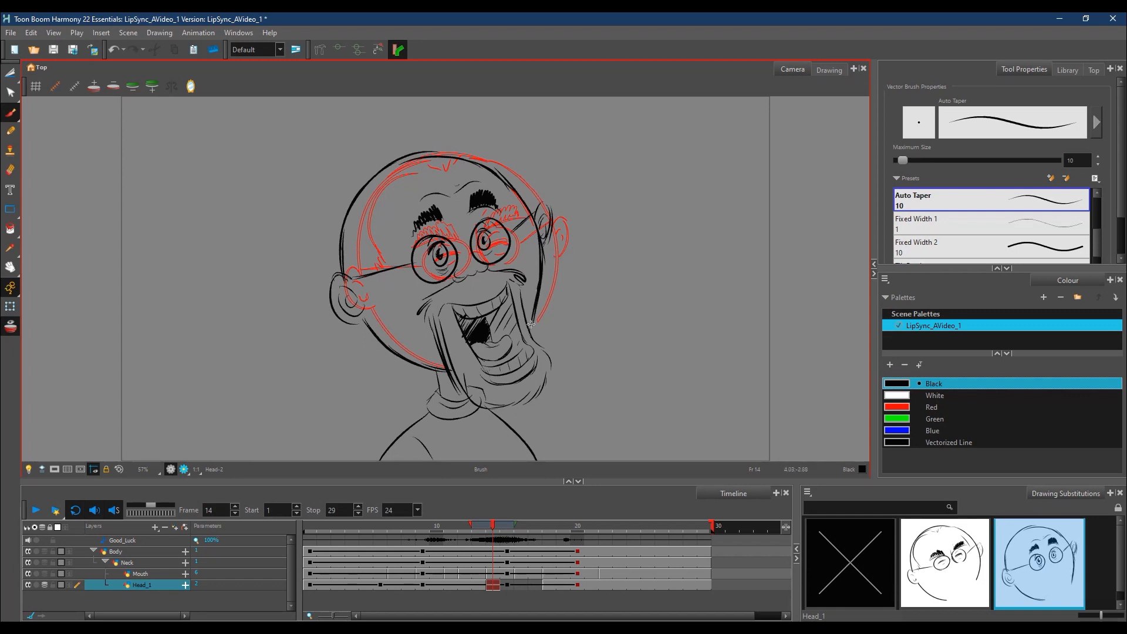
mouse_move(414, 166)
mouse_down()
mouse_move(356, 263)
mouse_move(379, 270)
mouse_move(354, 279)
mouse_up()
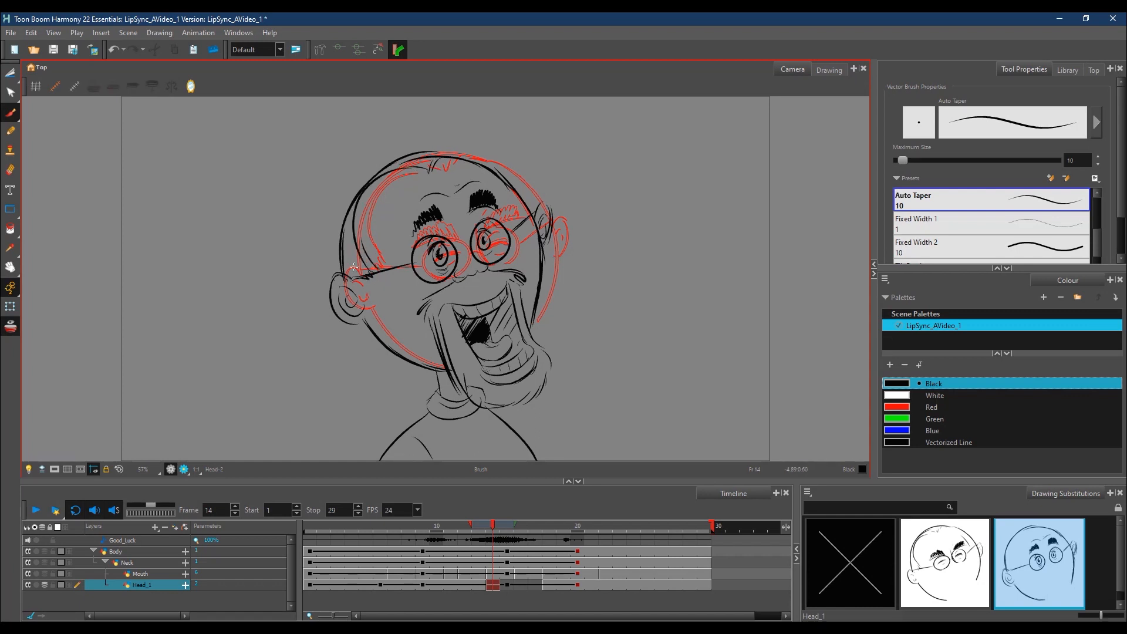
drag(491, 170, 512, 201)
Step: Turn off the onion skin and fill the empty Head_1 cells from frame 15 to 17 with the wide-eyed head
click(493, 526)
click(16, 329)
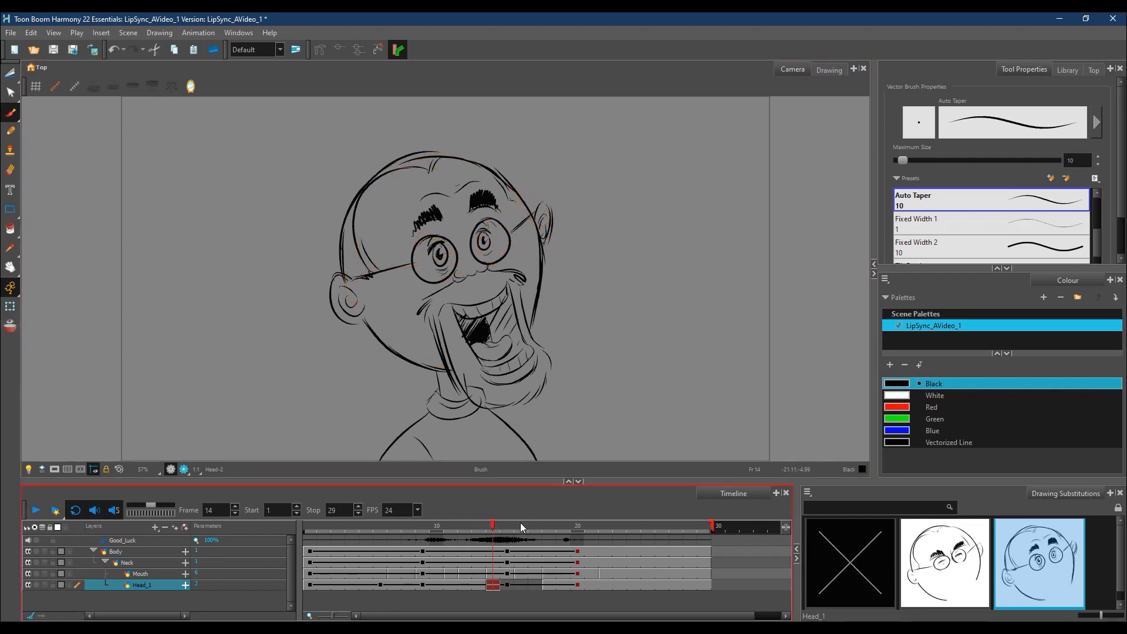
drag(490, 528, 494, 527)
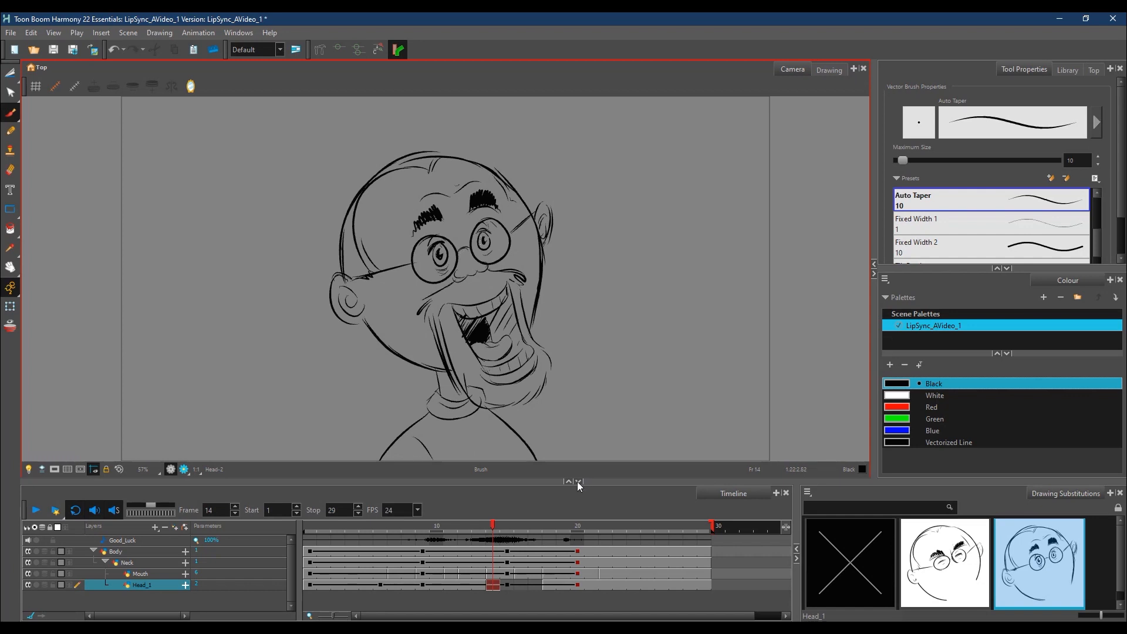
click(505, 526)
click(496, 527)
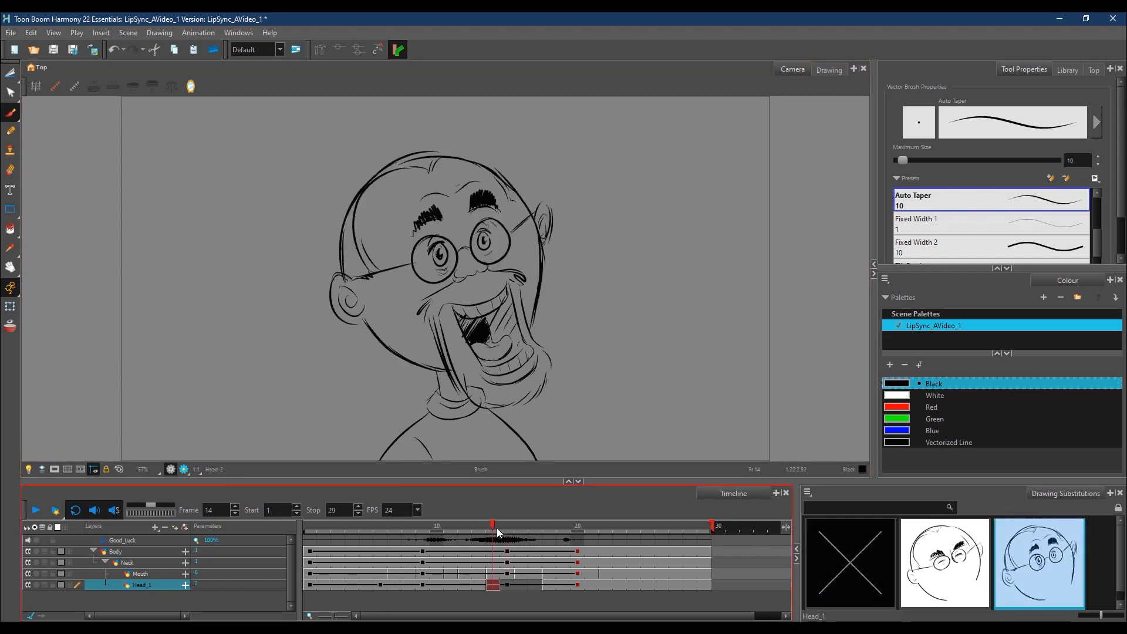
right_click(530, 584)
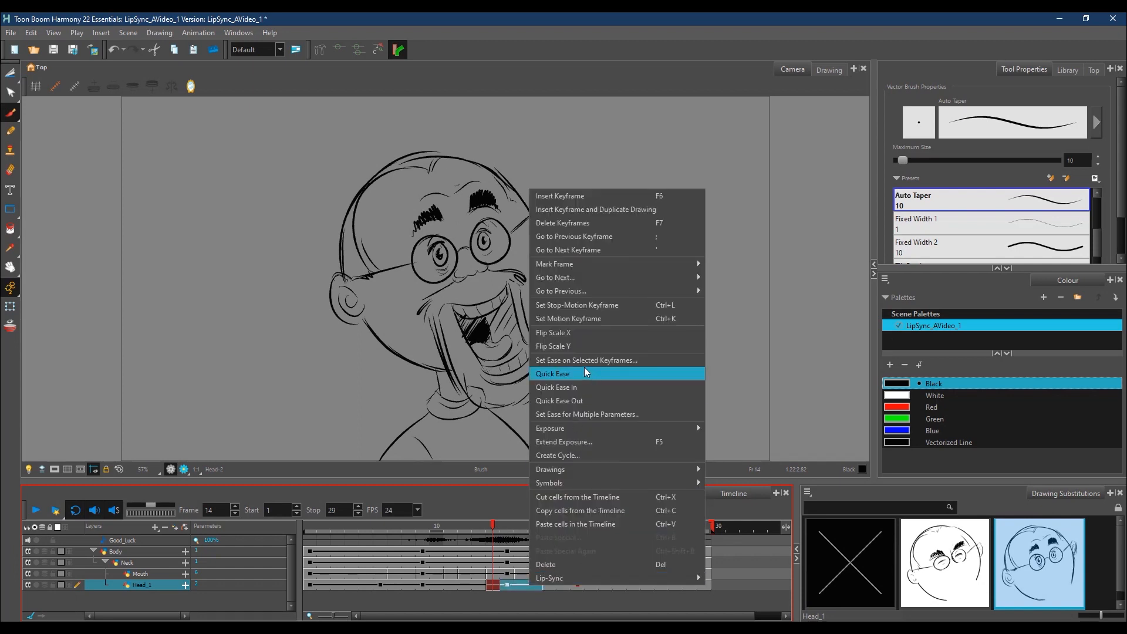
mouse_move(611, 429)
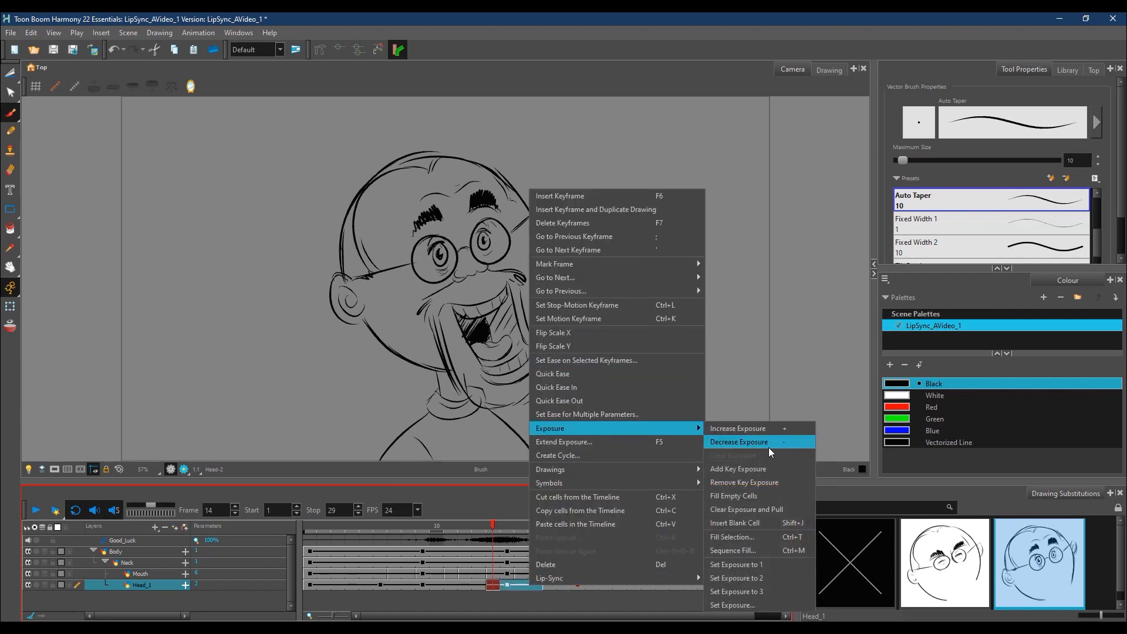
click(751, 496)
Step: Assign the wide-eyed head drawing to the Head_1 layer from frame 23 to 29
mouse_move(494, 529)
mouse_down()
mouse_move(478, 530)
mouse_move(618, 531)
mouse_move(401, 558)
mouse_move(626, 536)
mouse_up()
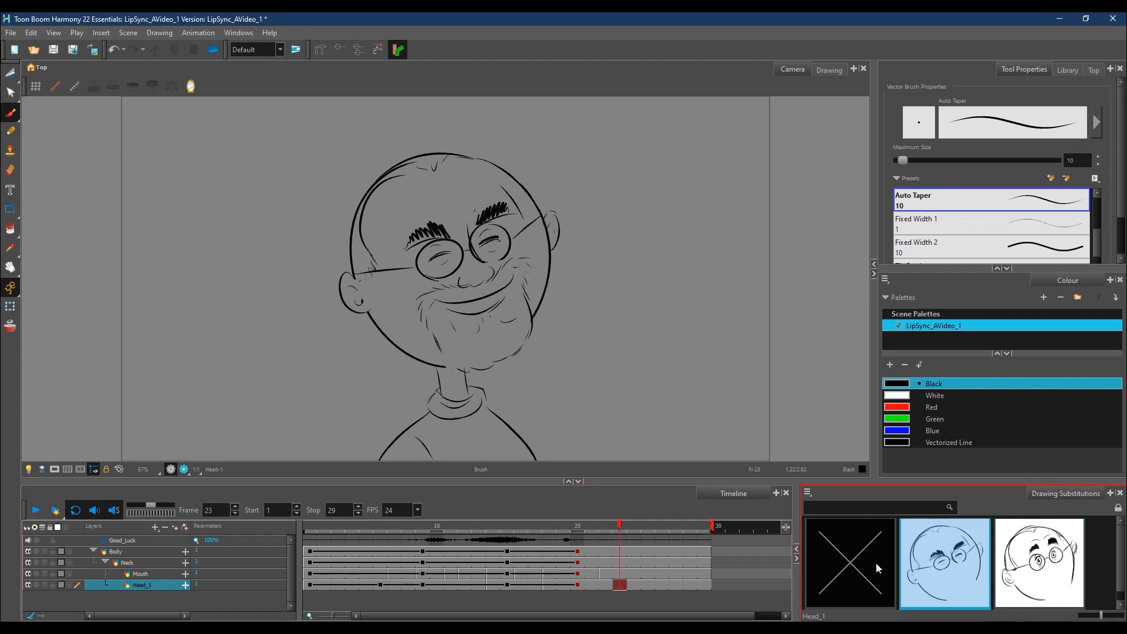
drag(634, 585, 711, 584)
click(1052, 568)
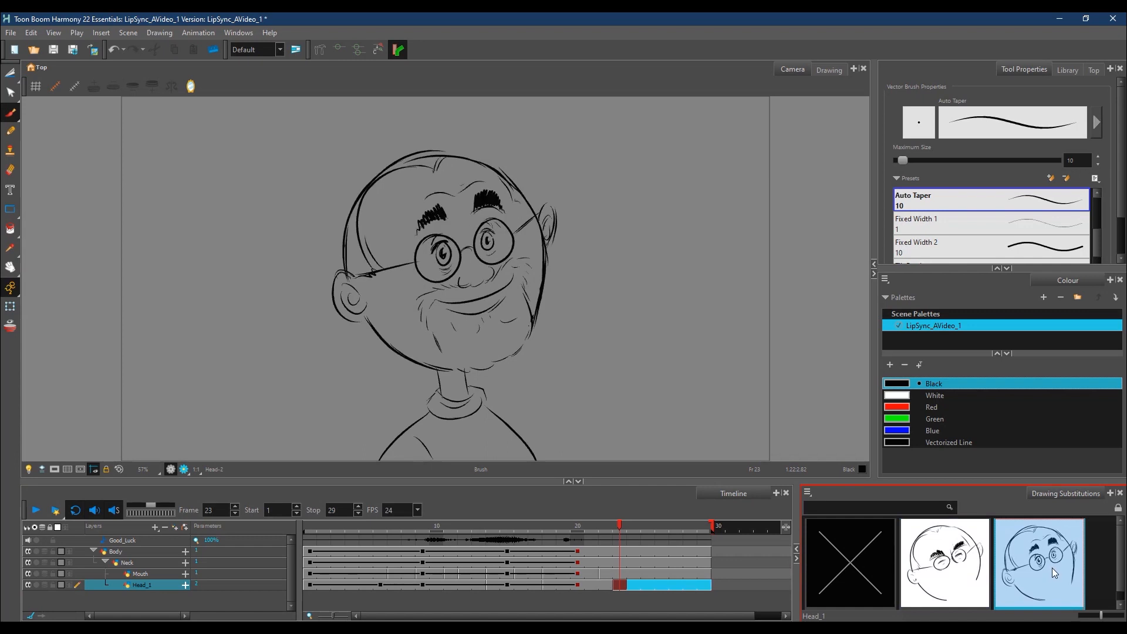
Step: Play back the lip-sync and check the head poses around frames 18 to 20
drag(623, 526, 744, 527)
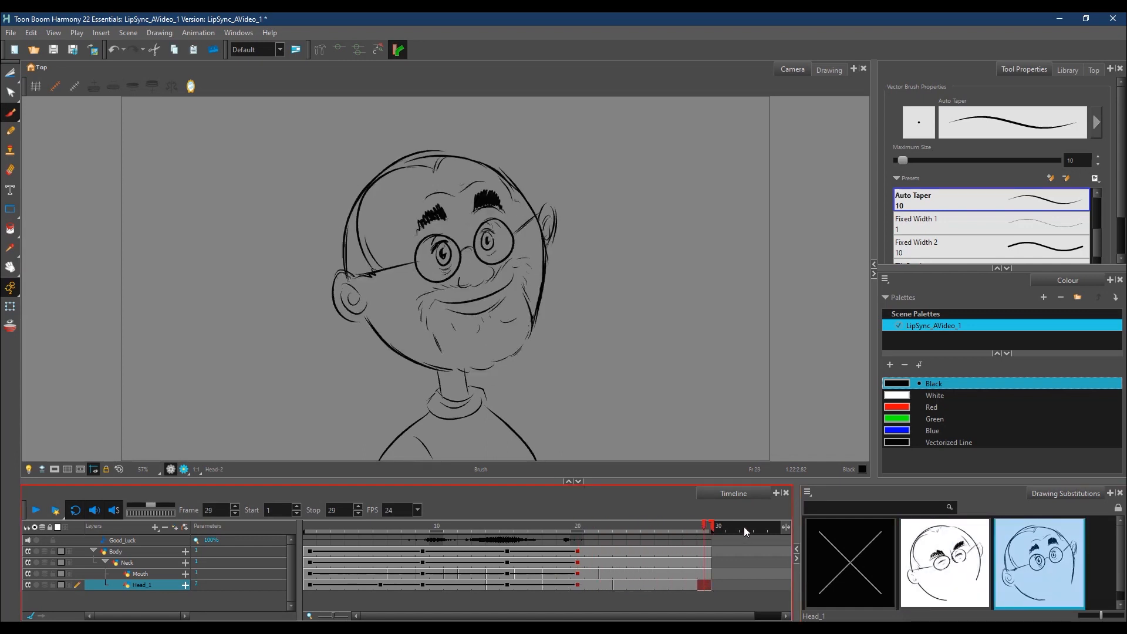
click(37, 511)
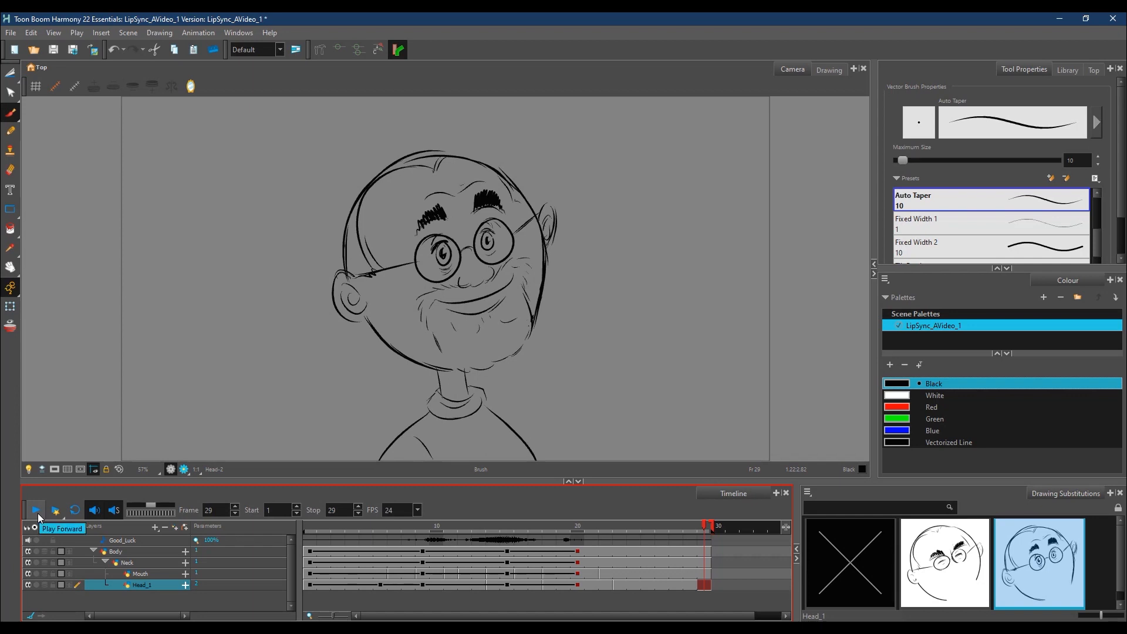
click(691, 532)
mouse_move(690, 532)
mouse_down()
mouse_move(527, 533)
mouse_move(578, 532)
mouse_up()
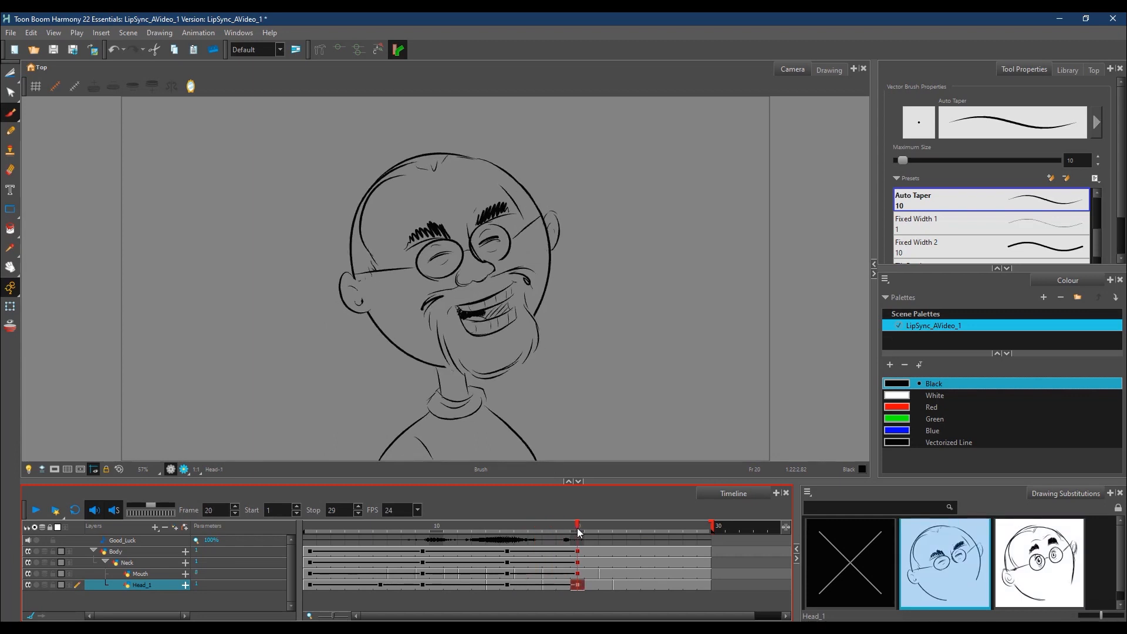
key(comma)
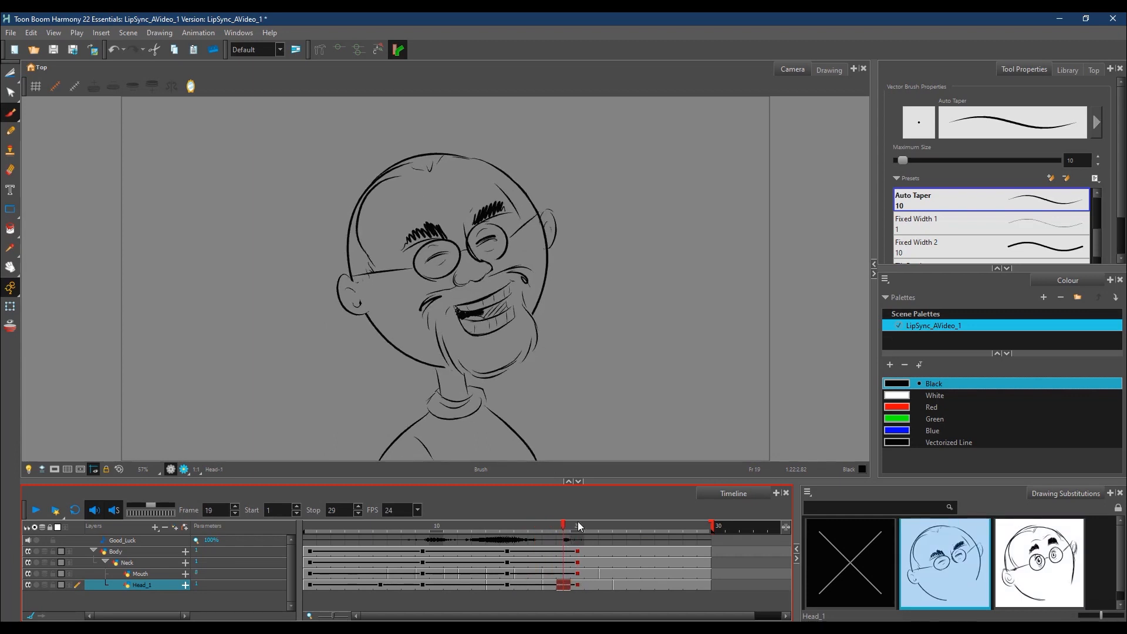
drag(607, 527, 548, 529)
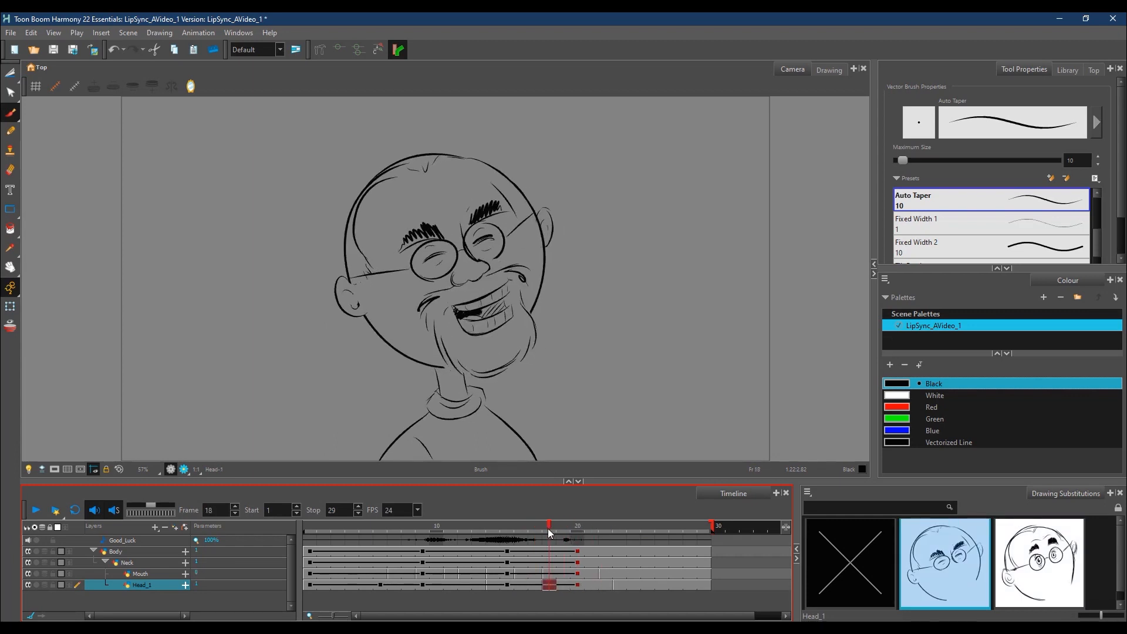
Step: Insert a blank cell on the Mouth layer at frame 8 and turn on the onion skin, extended to two preceding frames
mouse_move(403, 536)
mouse_down()
mouse_move(384, 531)
mouse_move(424, 526)
mouse_move(410, 533)
mouse_up()
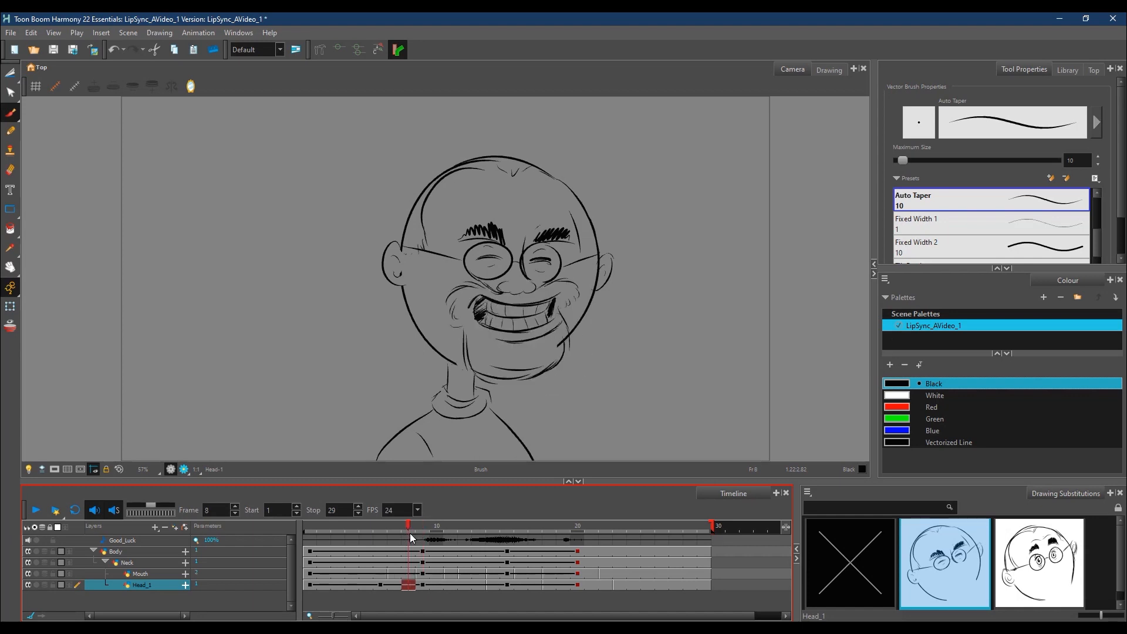
click(409, 573)
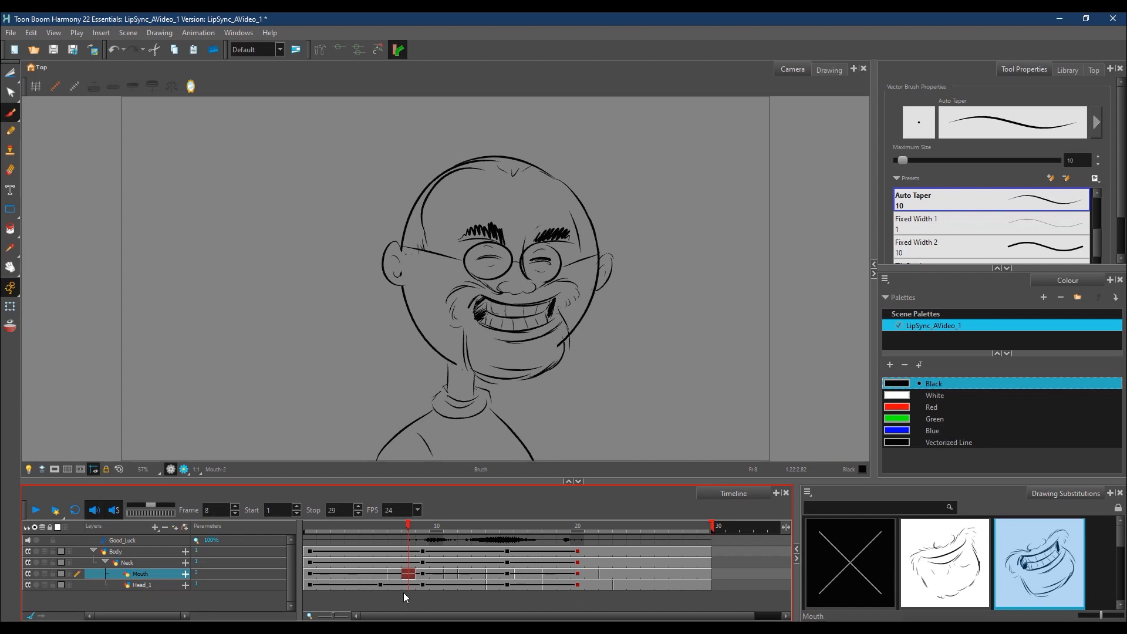
right_click(409, 577)
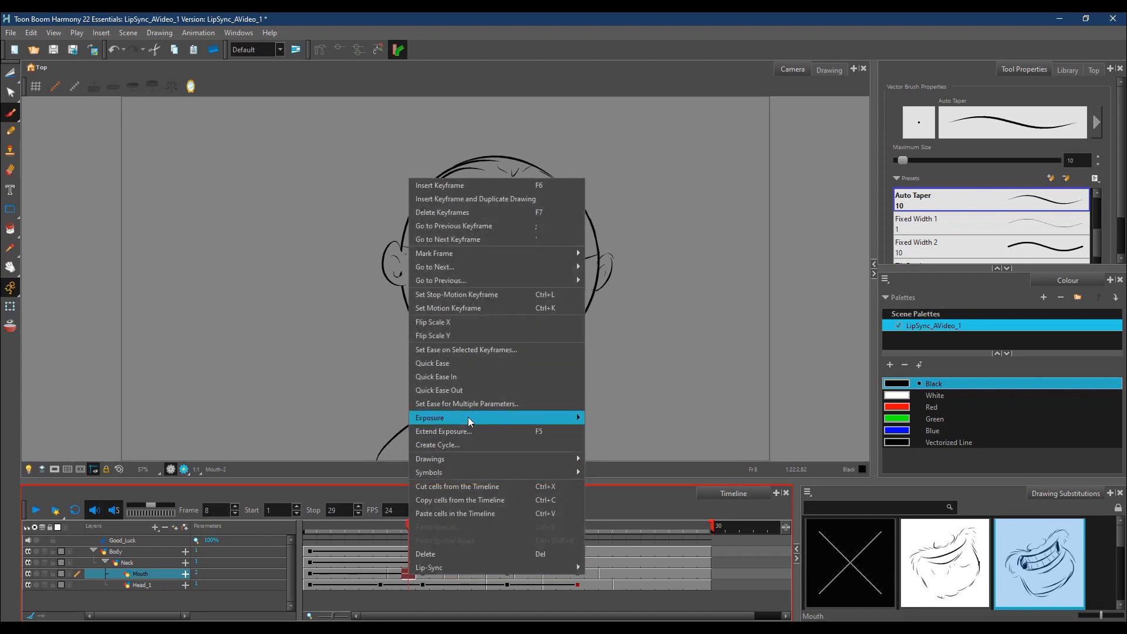
mouse_move(469, 418)
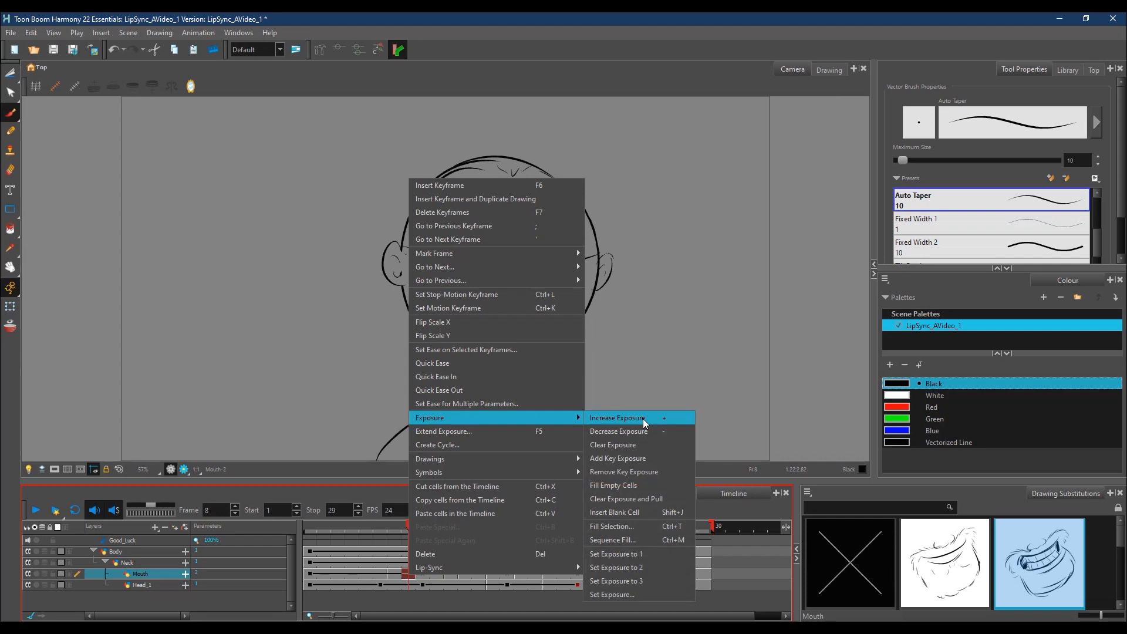
click(629, 512)
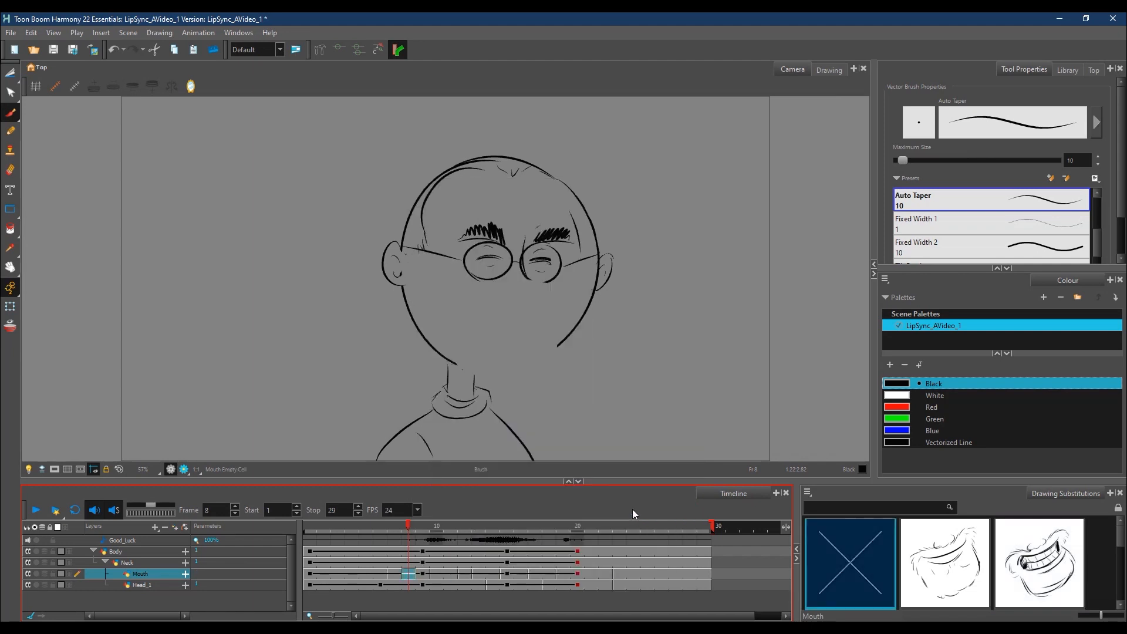
click(10, 328)
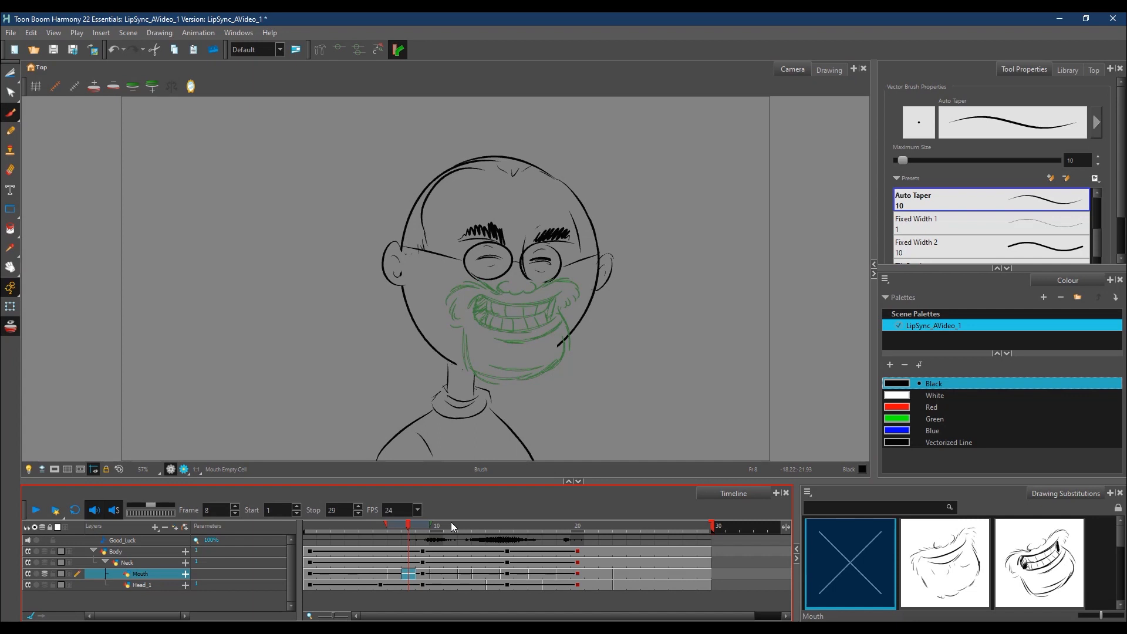
mouse_move(431, 524)
mouse_down()
mouse_move(444, 524)
mouse_move(376, 526)
mouse_up()
click(397, 528)
click(409, 528)
Step: Sketch an in-between grin with nose, moustache, teeth and chin on Mouth at frame 8, and check it without onion skin
drag(502, 282, 510, 295)
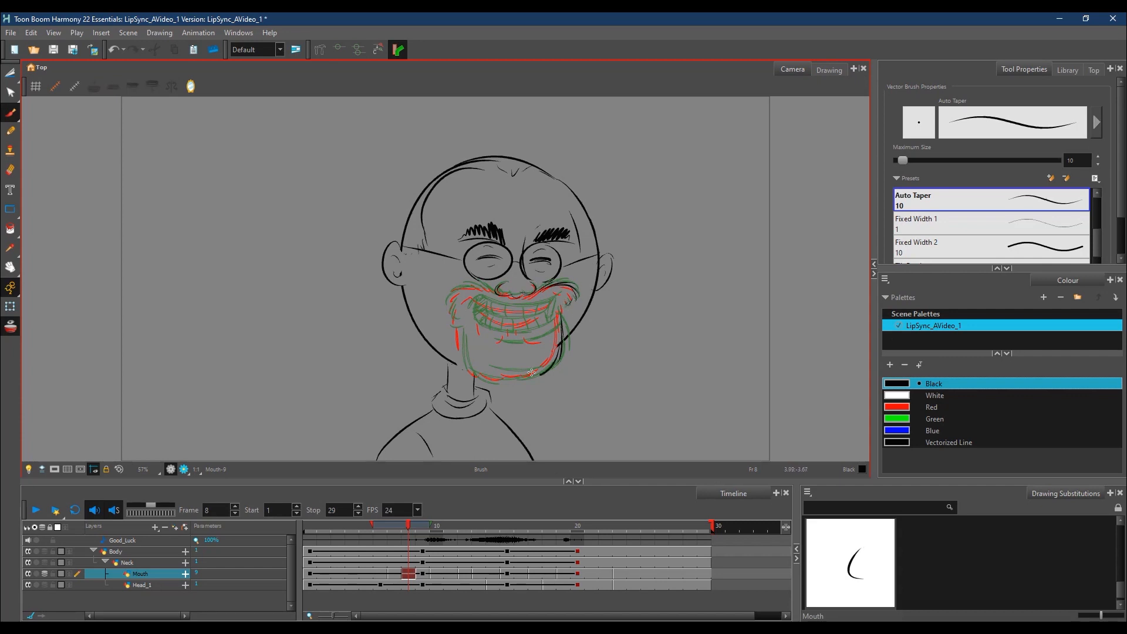
mouse_move(463, 333)
mouse_down()
mouse_move(472, 372)
mouse_move(542, 373)
mouse_up()
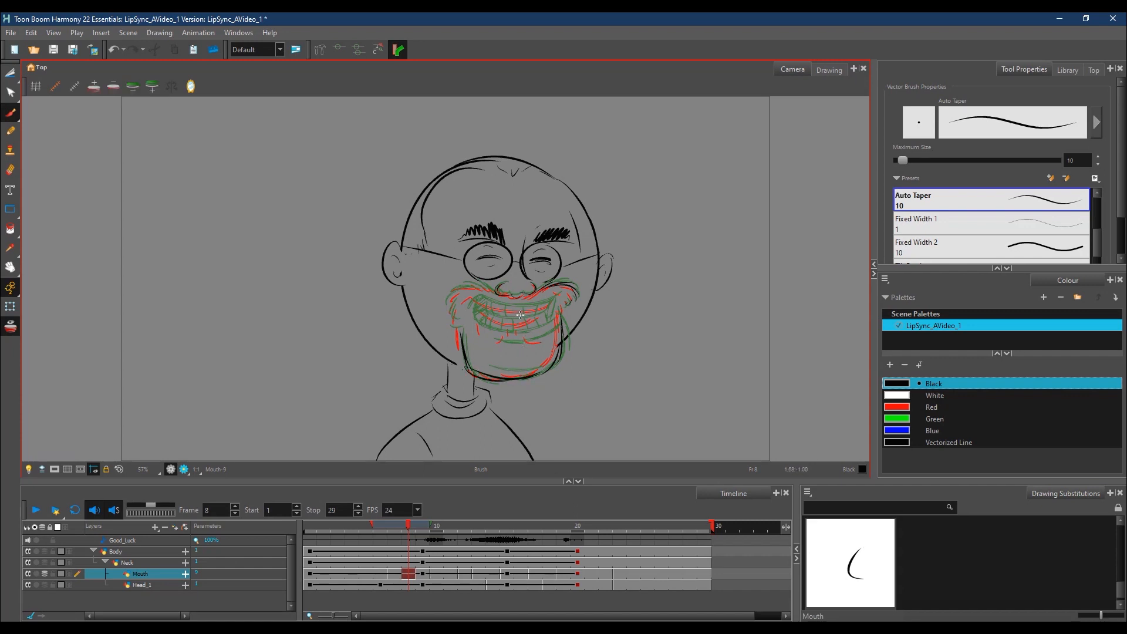
mouse_move(487, 304)
mouse_down()
mouse_move(532, 309)
mouse_move(570, 292)
mouse_up()
mouse_move(467, 309)
mouse_down()
mouse_move(478, 288)
mouse_move(450, 294)
mouse_move(494, 289)
mouse_move(446, 306)
mouse_move(460, 328)
mouse_move(499, 315)
mouse_move(481, 307)
mouse_move(509, 322)
mouse_move(491, 309)
mouse_move(530, 320)
mouse_move(507, 321)
mouse_move(550, 303)
mouse_move(496, 313)
mouse_move(524, 318)
mouse_up()
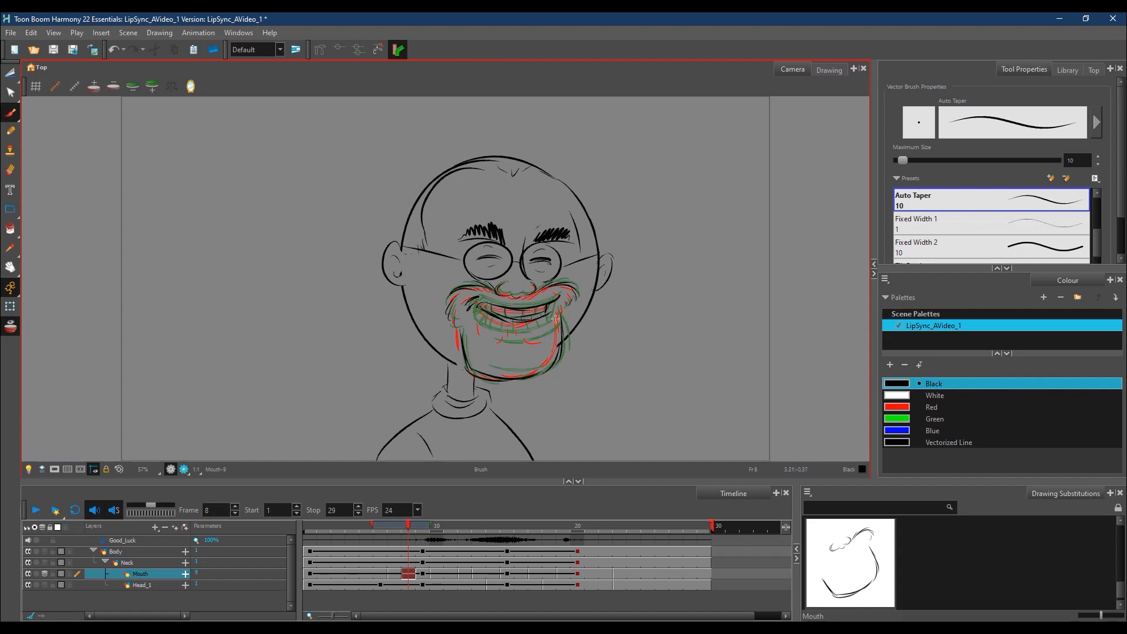
drag(496, 329, 545, 326)
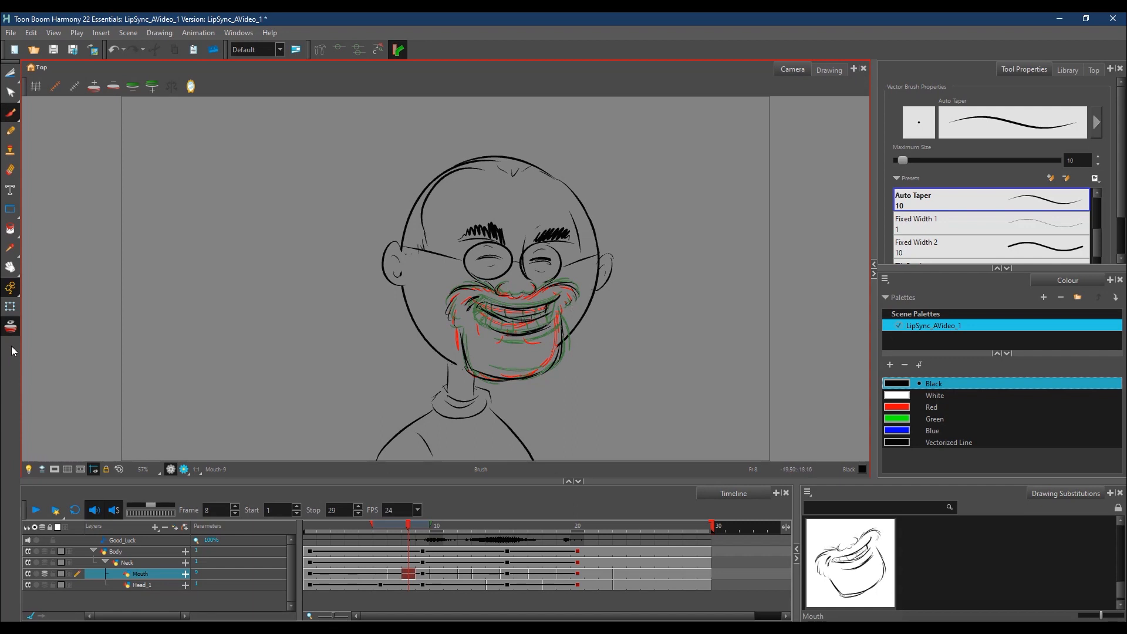
click(10, 327)
click(404, 528)
mouse_move(404, 529)
mouse_down()
mouse_move(393, 531)
mouse_move(435, 531)
mouse_move(413, 538)
mouse_move(412, 526)
mouse_up()
Step: Expose the puckered mouth drawing, Mouth-3, at frame 10 of the Mouth layer and turn off the onion skin
key(alt+o)
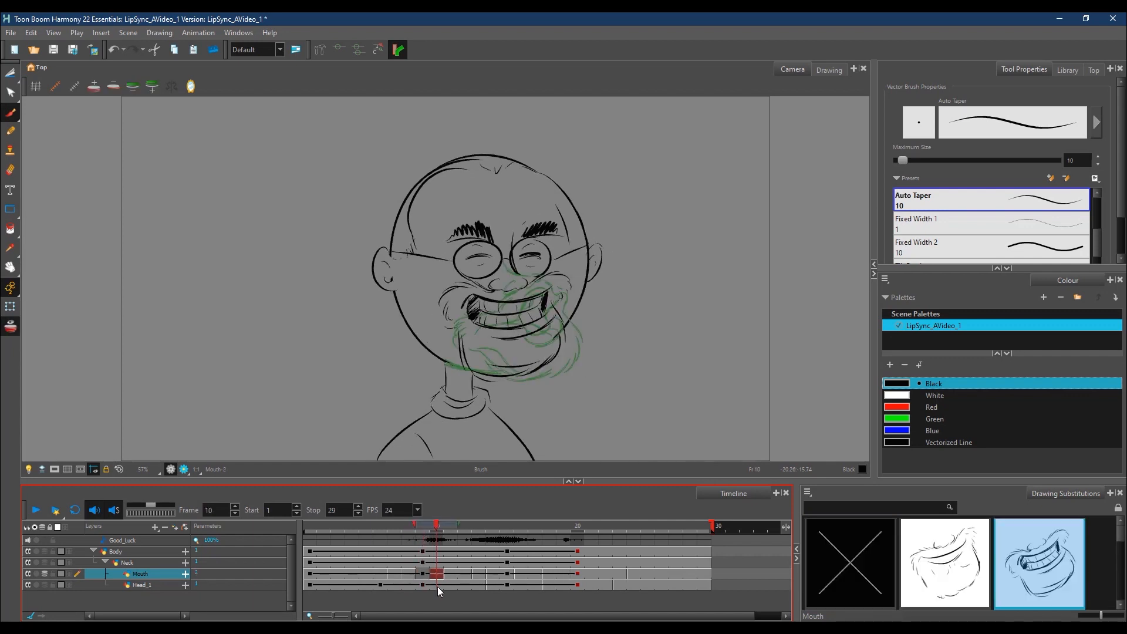
click(450, 575)
click(432, 576)
key(equal)
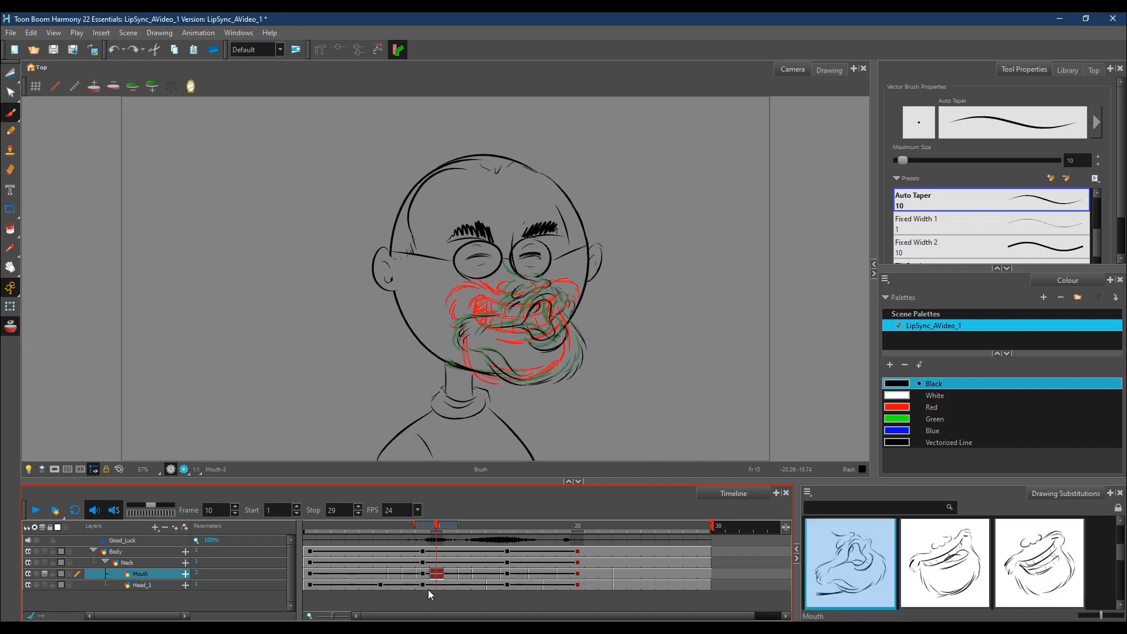
click(14, 330)
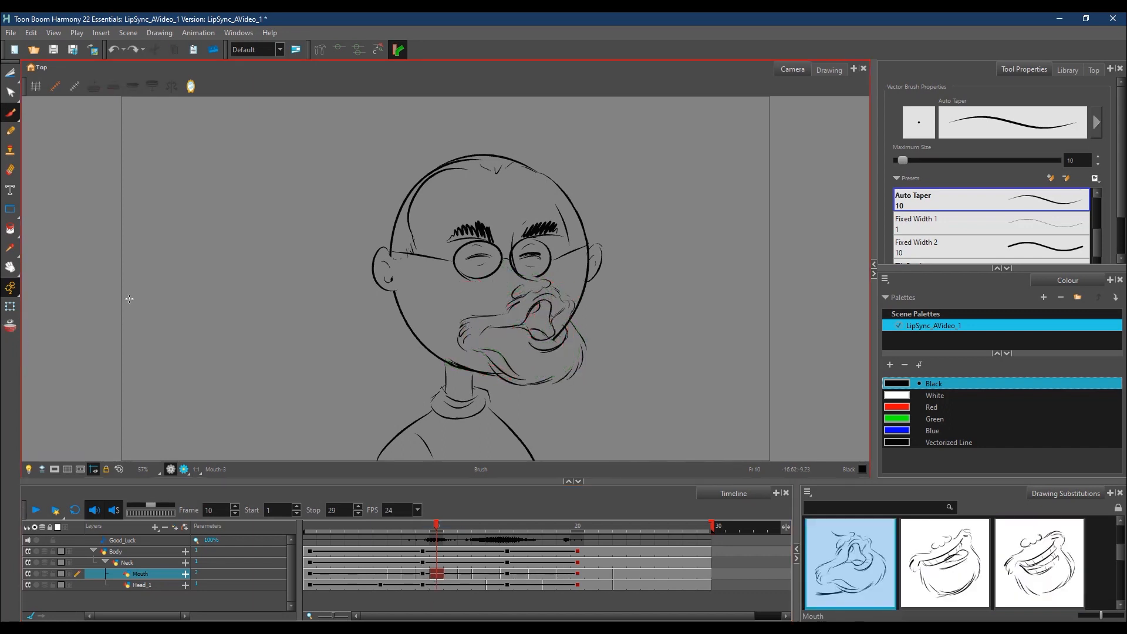
Step: Play the animation through and check the mouth and head poses at frames 10, 17 and 22
click(37, 524)
click(33, 512)
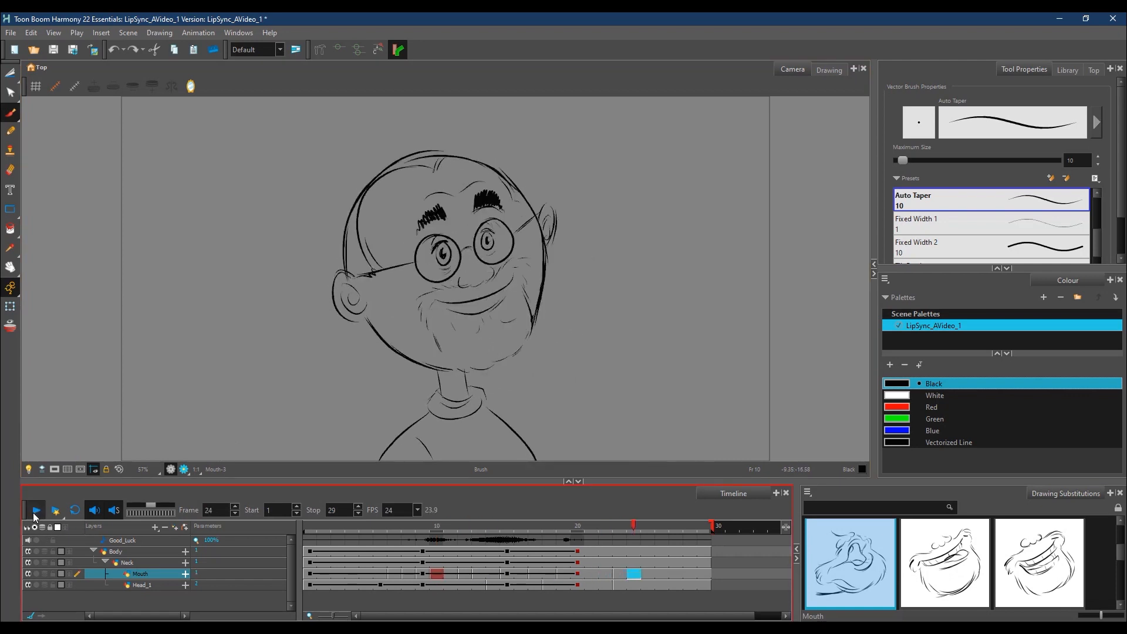
click(33, 512)
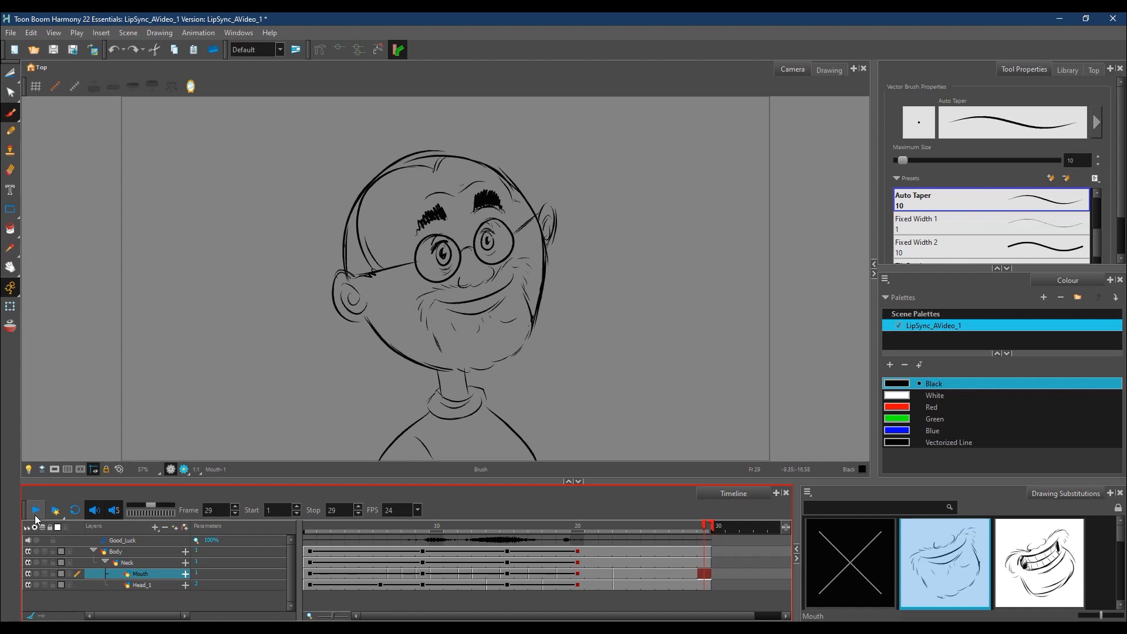
mouse_move(429, 527)
mouse_down()
mouse_move(366, 534)
mouse_move(442, 513)
mouse_up()
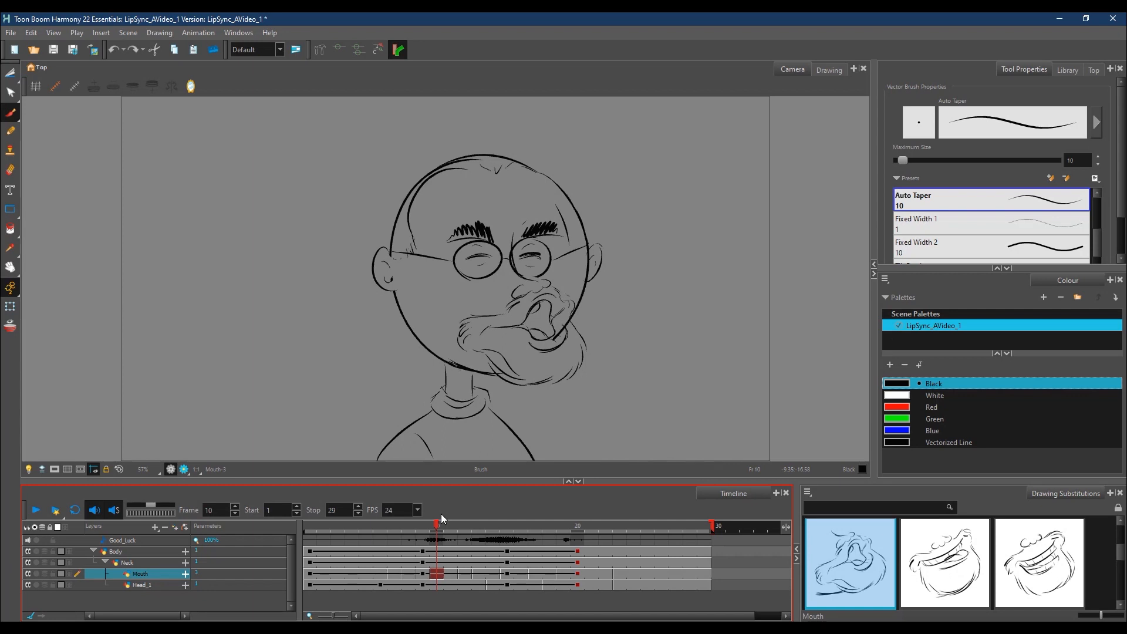
click(537, 528)
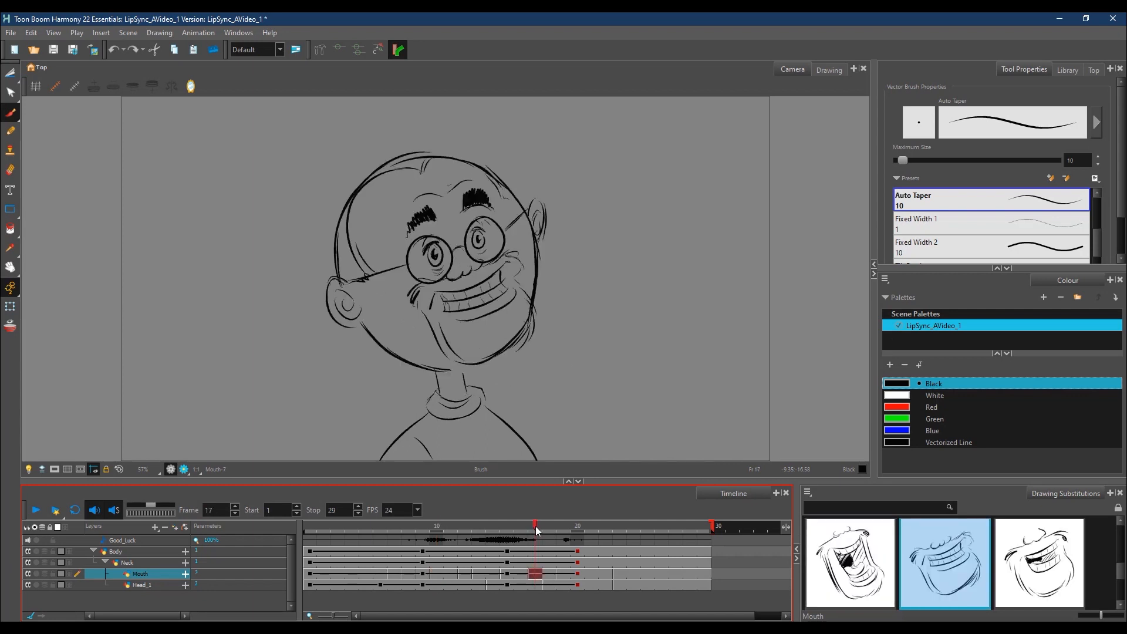
click(605, 529)
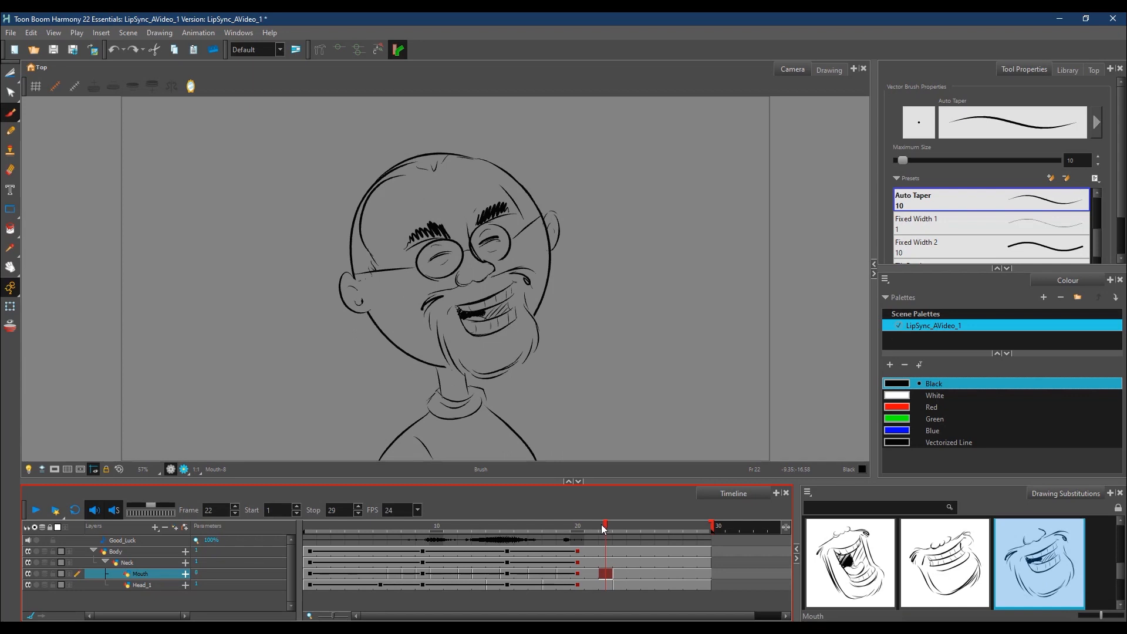